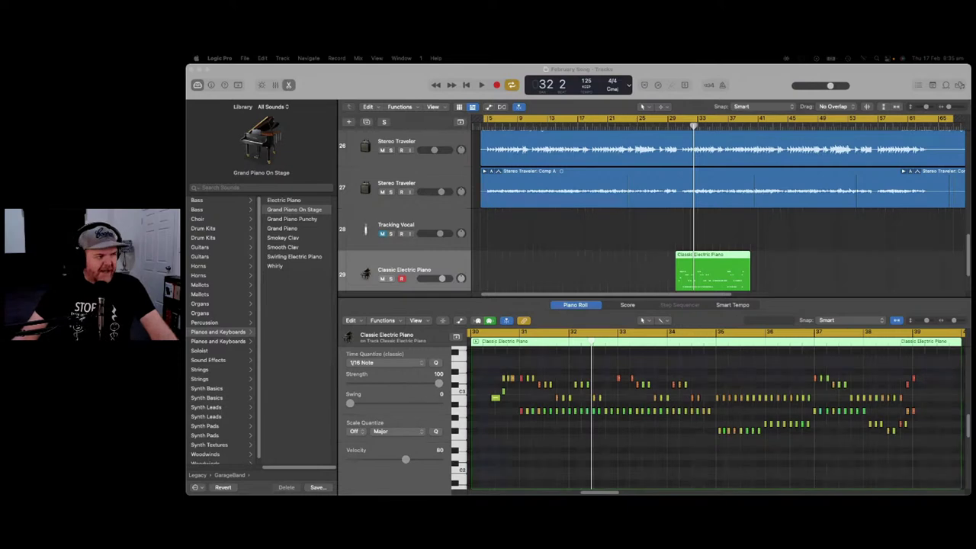
Look through the song's tracks from Guitar (Acc) and the Vox (L) tracks down to Classic Electric Piano.
left_click(660, 237)
scroll(641, 238, "up", 5)
scroll(625, 240, "up", 5)
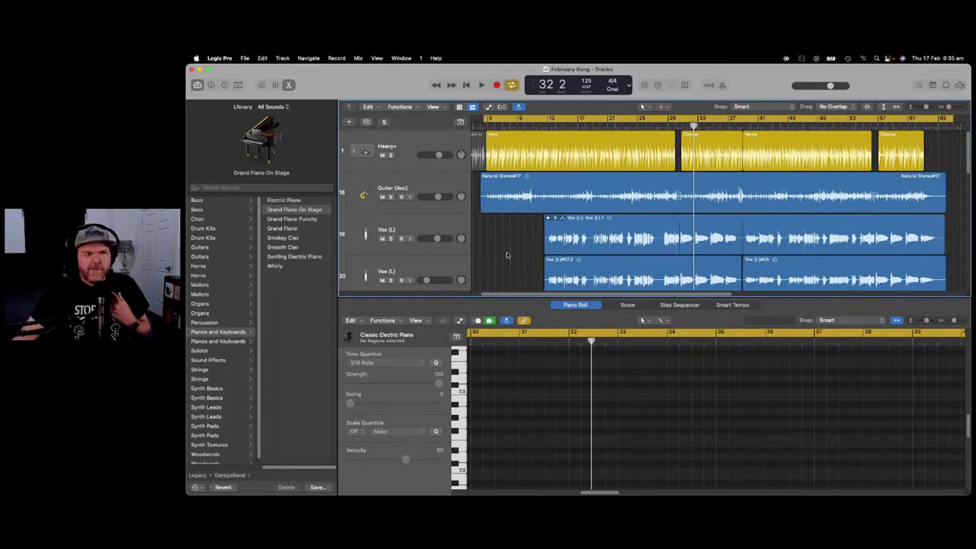
left_click(453, 182)
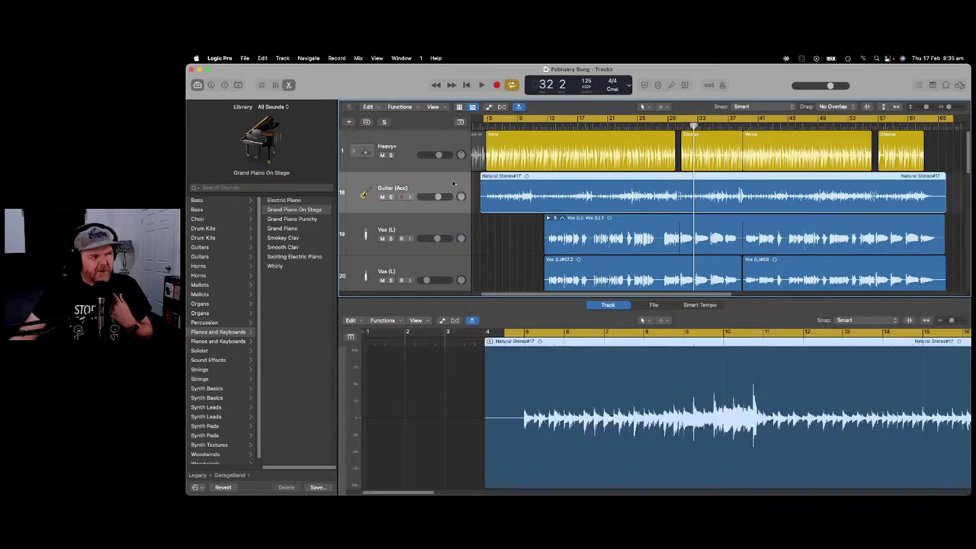
left_click(459, 223)
left_click(517, 224)
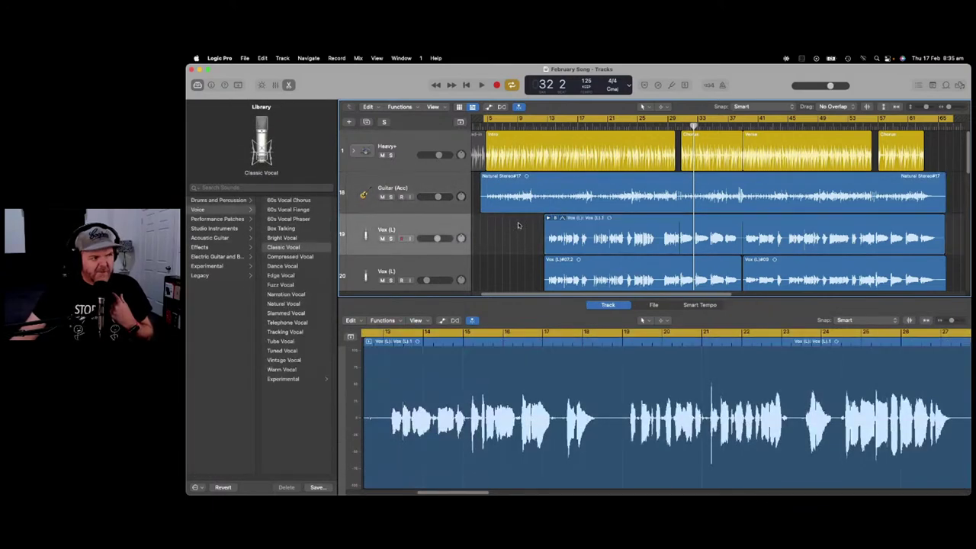
scroll(504, 221, "down", 3)
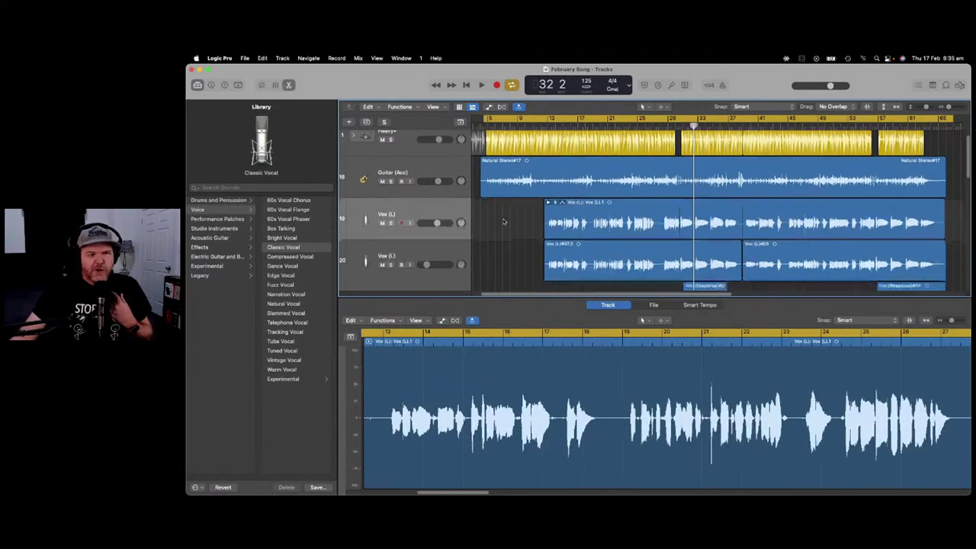
scroll(517, 190, "down", 3)
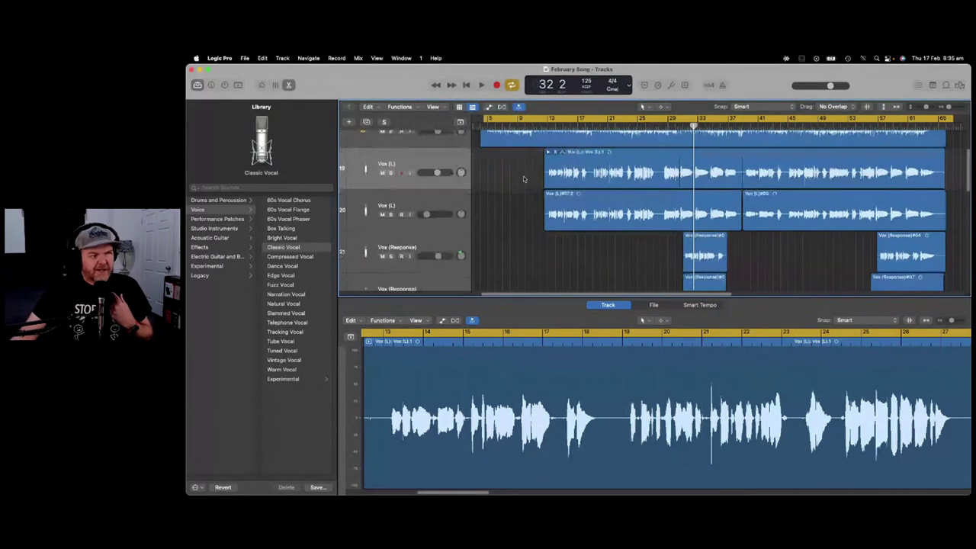
scroll(524, 179, "down", 5)
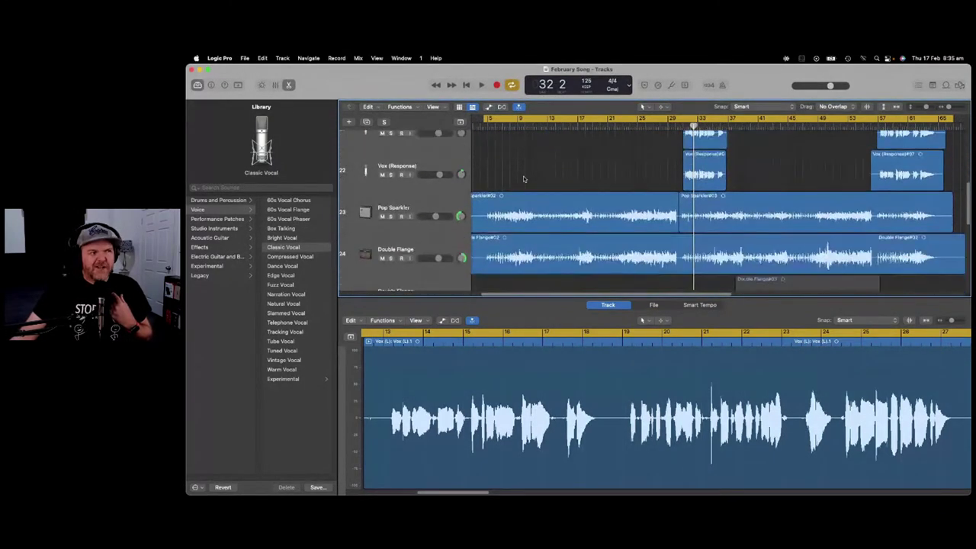
scroll(524, 179, "down", 6)
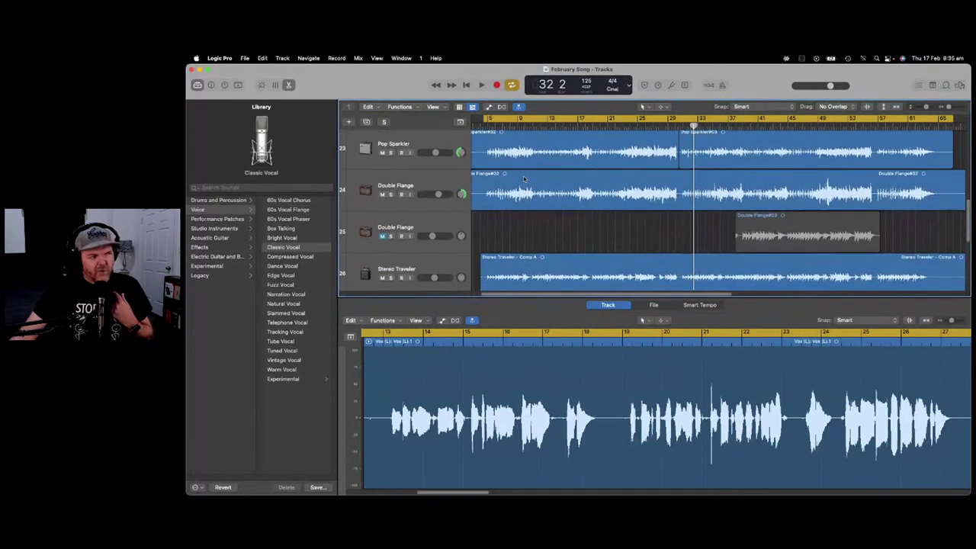
scroll(523, 177, "down", 4)
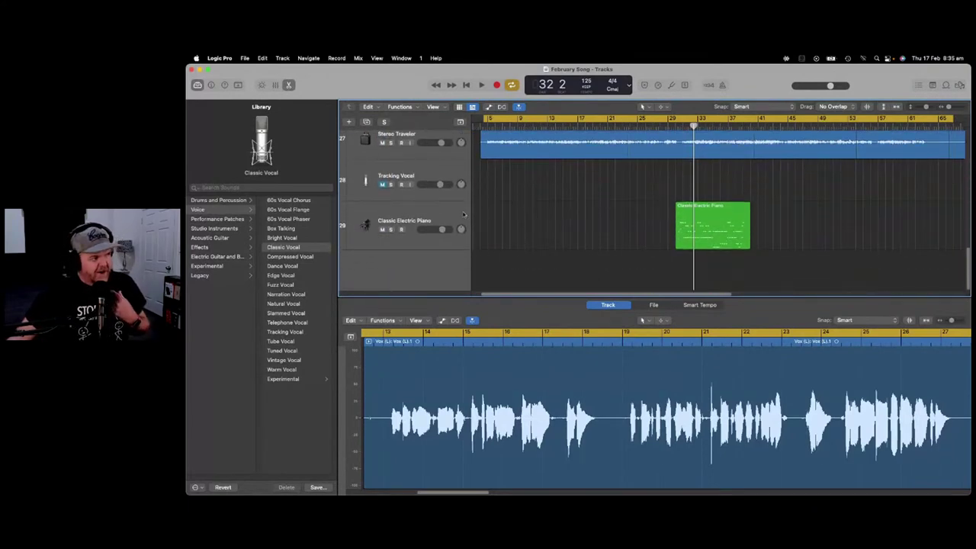
left_click(457, 214)
scroll(505, 201, "up", 1)
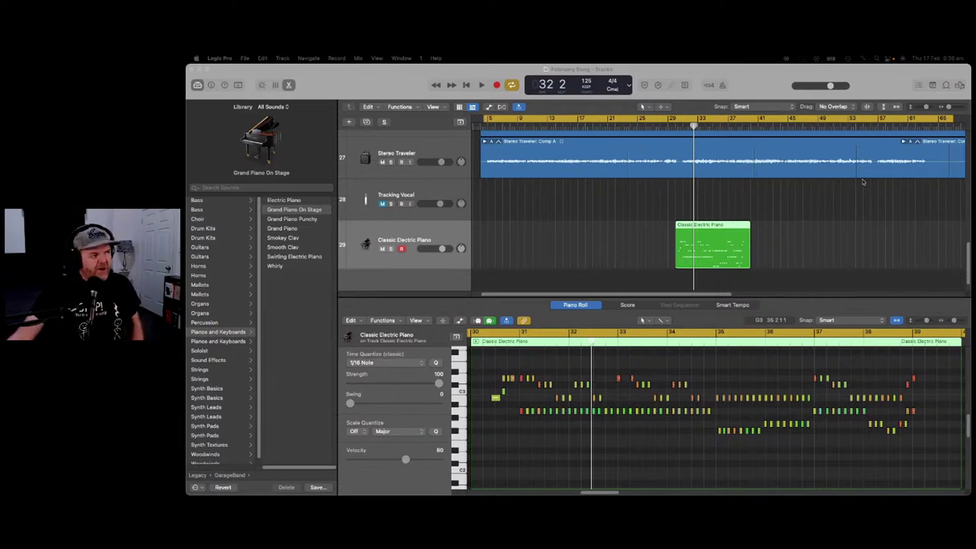
Hide the editor so the tracks area fills the window, starting from the first track.
scroll(544, 213, "up", 4)
scroll(536, 214, "up", 10)
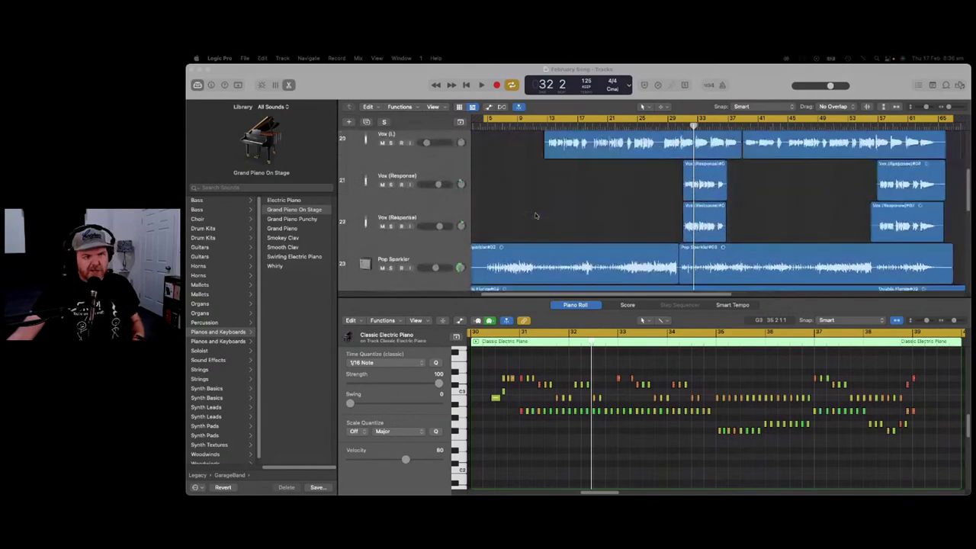
left_click(377, 59)
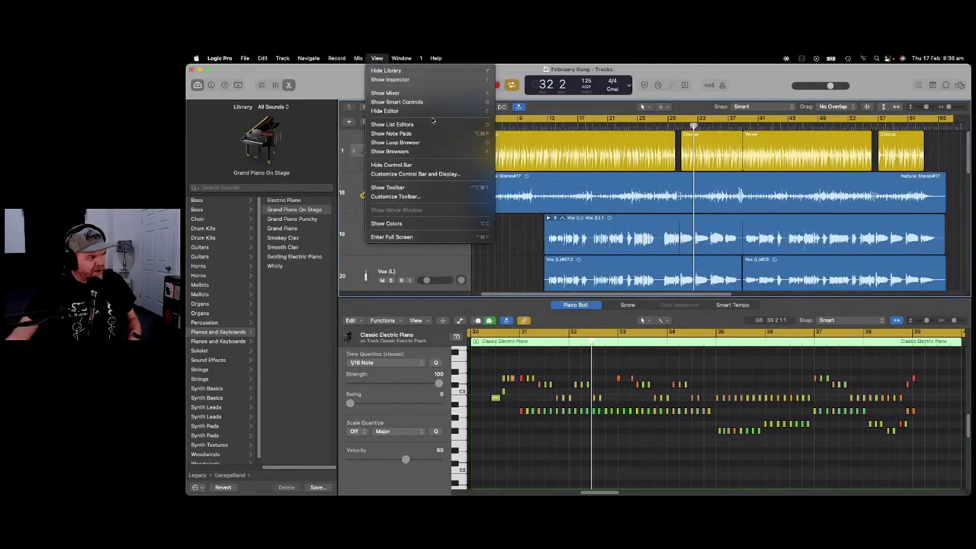
left_click(384, 110)
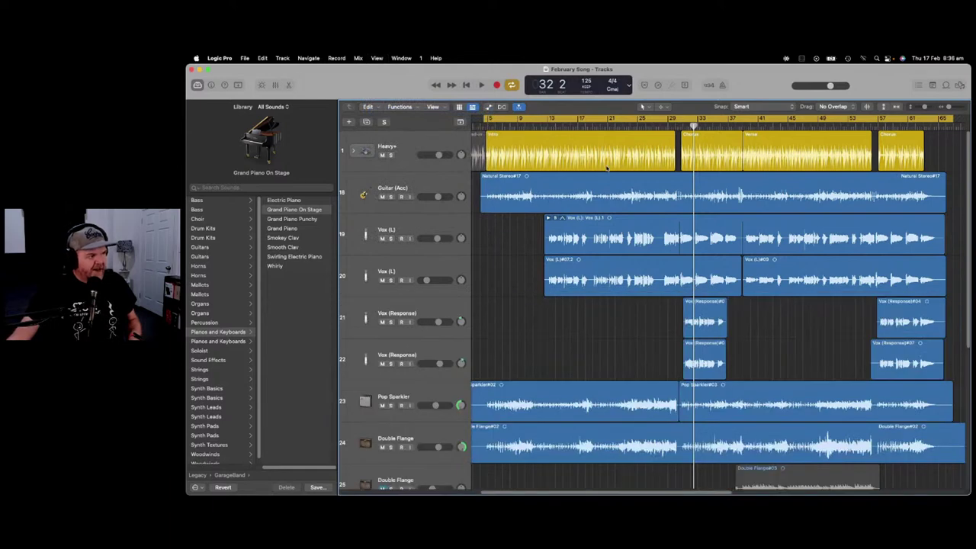
left_click(377, 58)
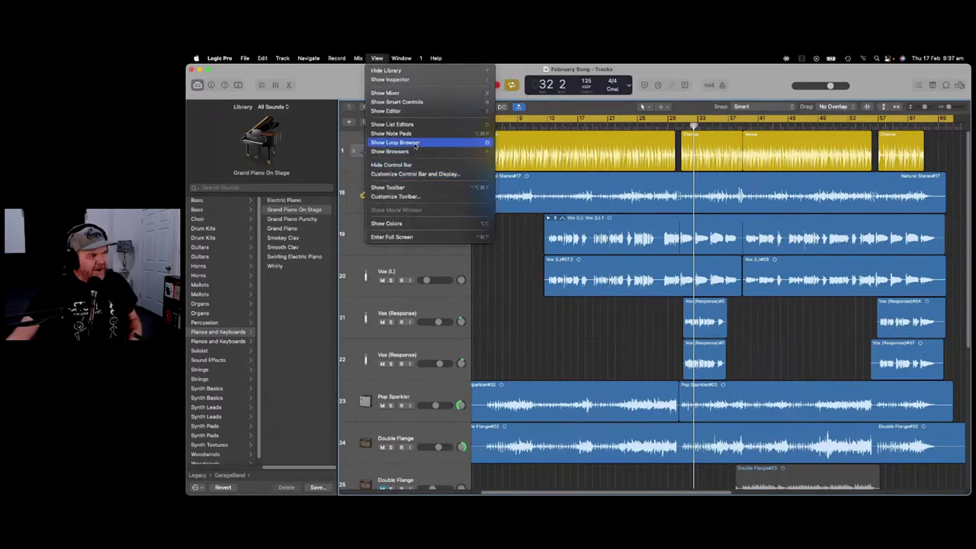
left_click(504, 270)
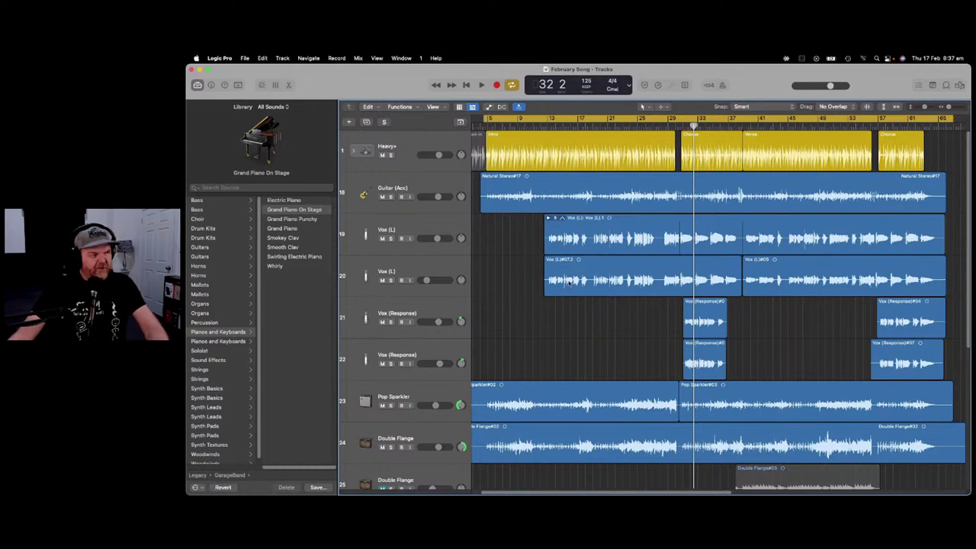
Examine the arrangement at several zoom levels, from the whole song to the vocal regions around bar 32.
scroll(538, 275, "down", 2)
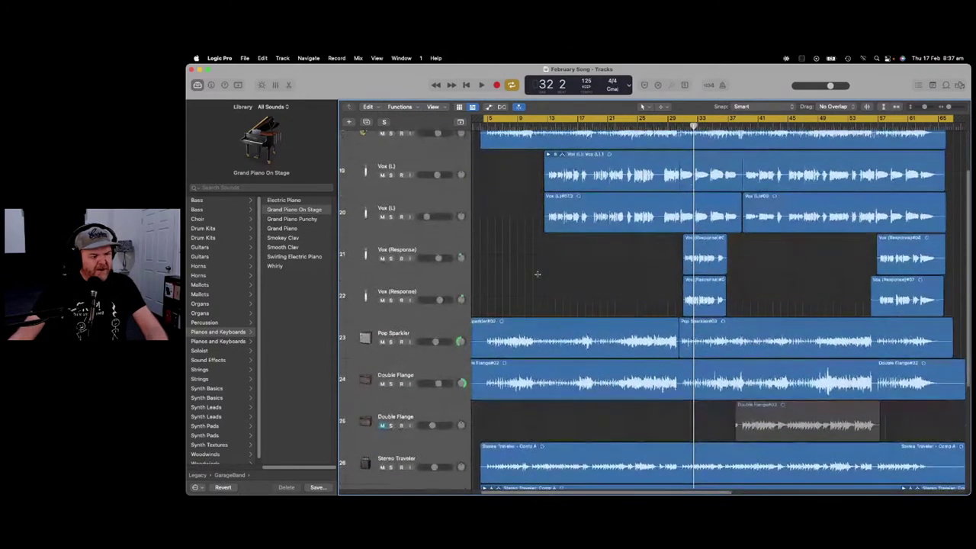
scroll(537, 276, "up", 2)
scroll(537, 276, "up", 5)
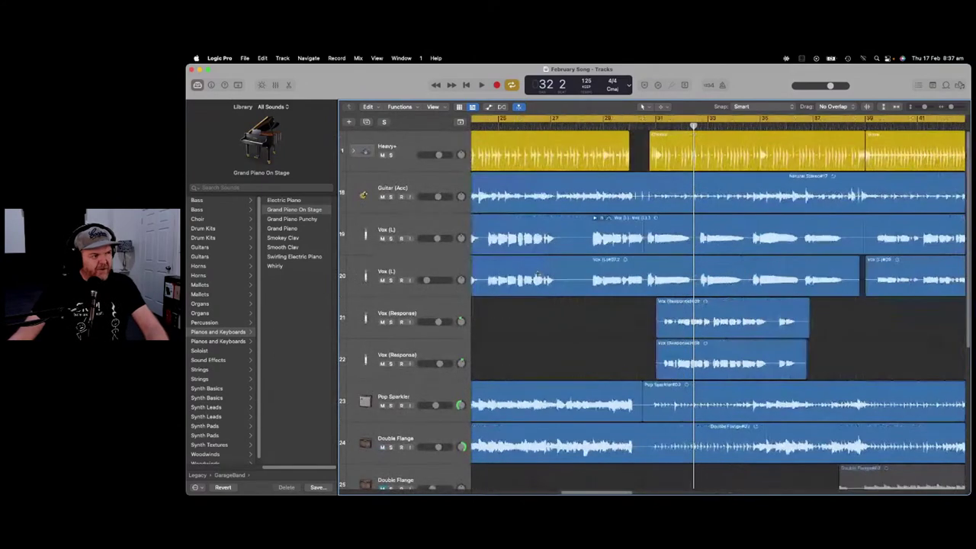
scroll(537, 276, "down", 8)
scroll(537, 274, "up", 3)
scroll(538, 275, "down", 3)
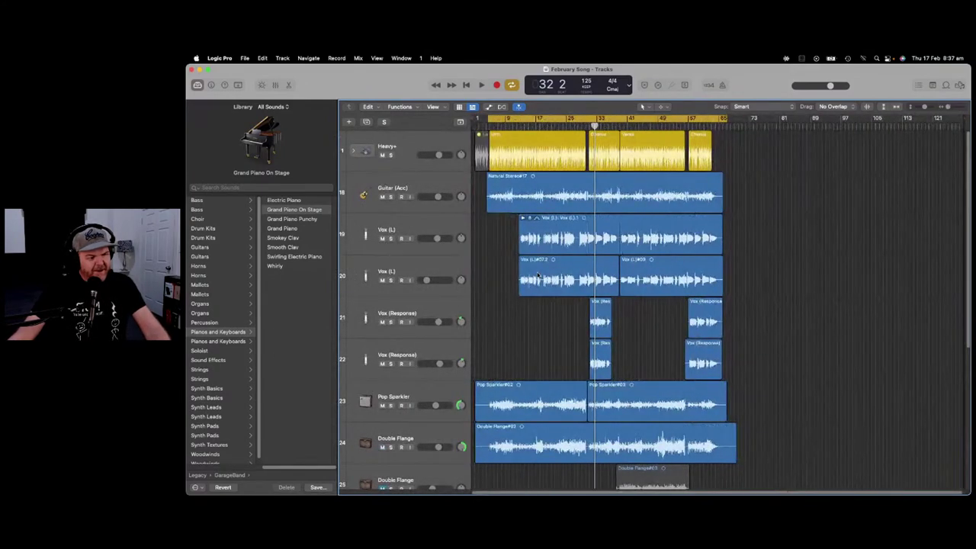
scroll(539, 265, "up", 1)
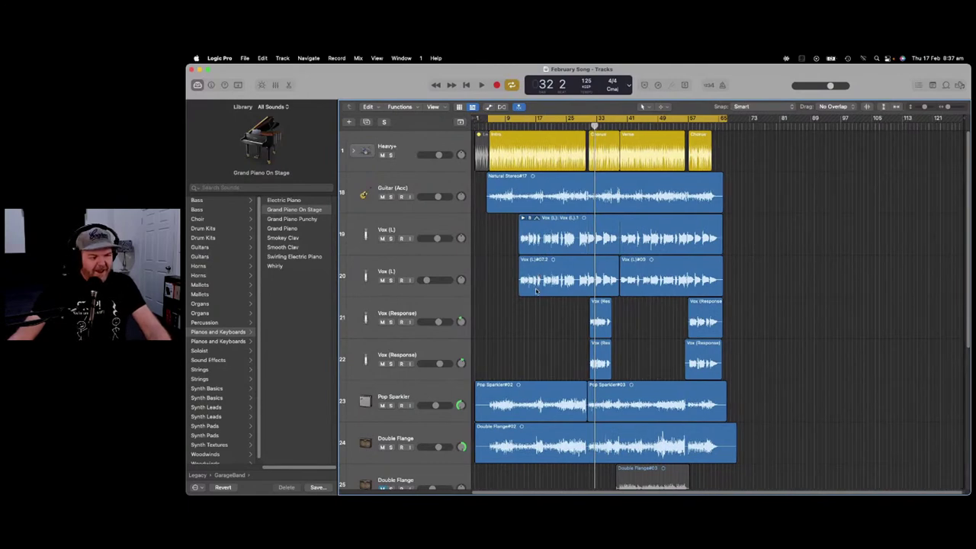
scroll(535, 287, "up", 10)
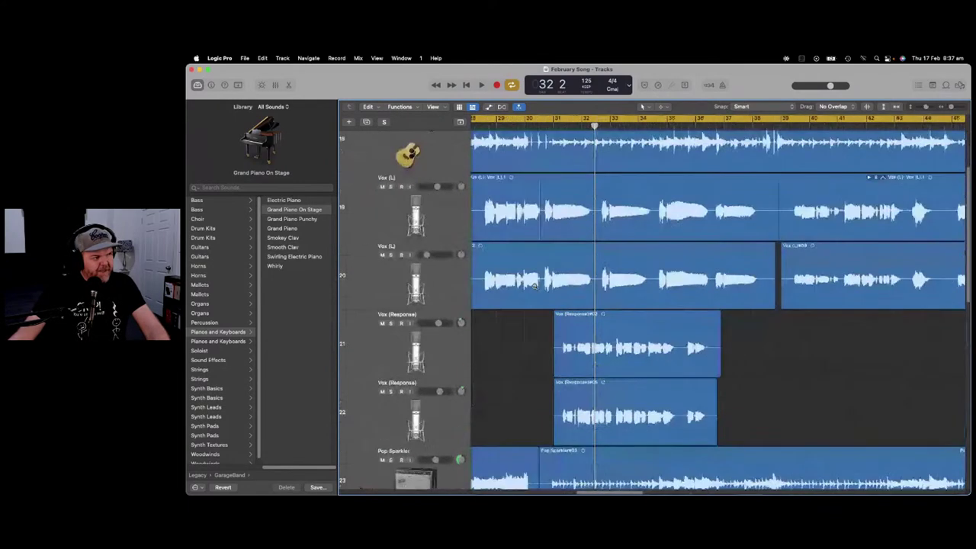
scroll(534, 286, "down", 10)
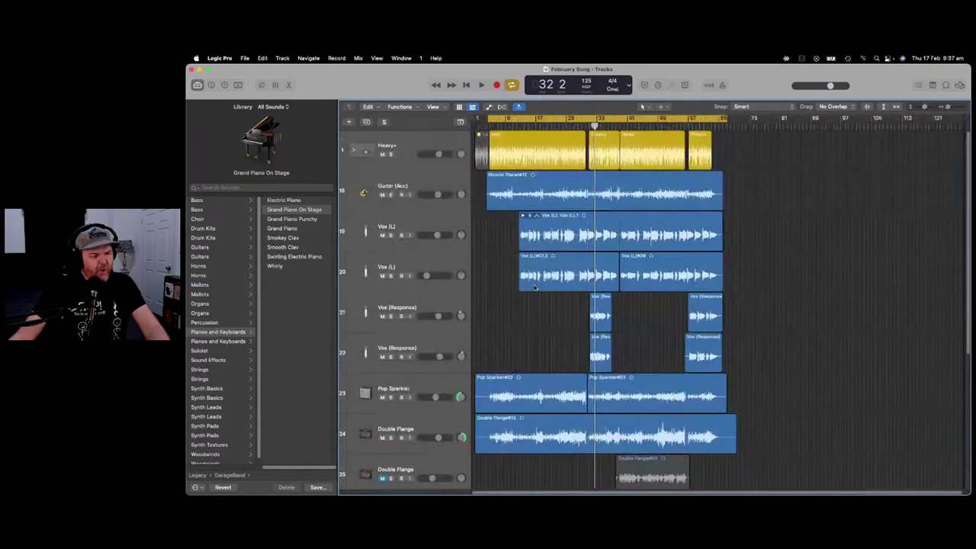
scroll(535, 308, "up", 6)
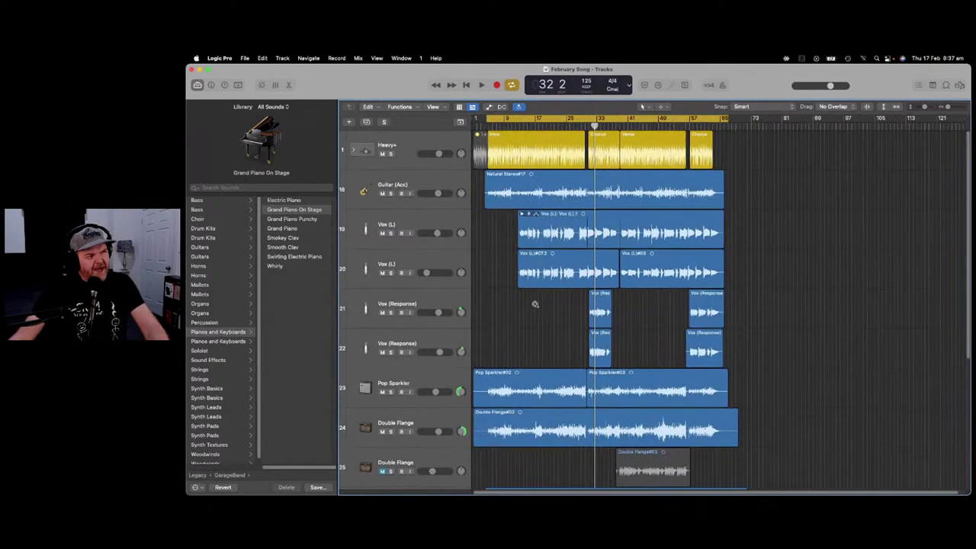
scroll(535, 303, "up", 3)
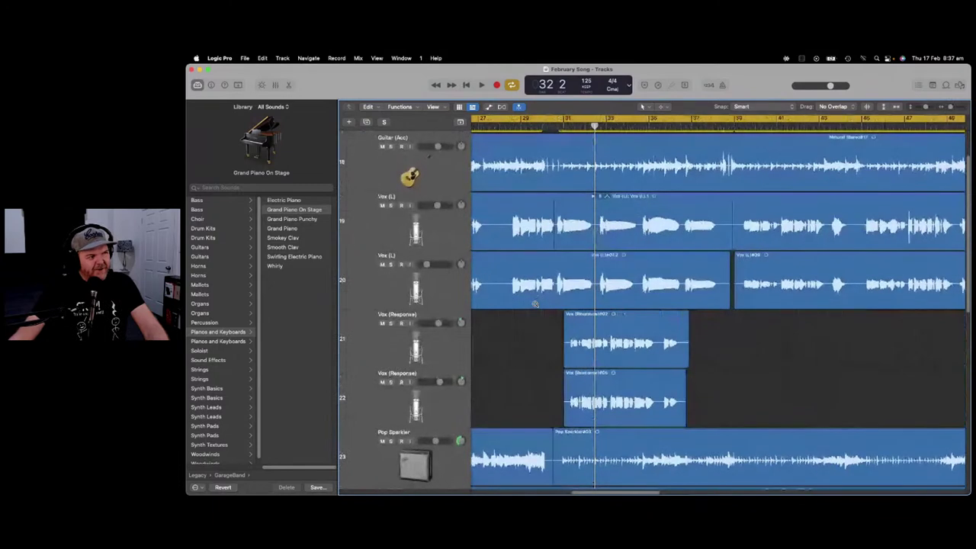
scroll(534, 303, "down", 10)
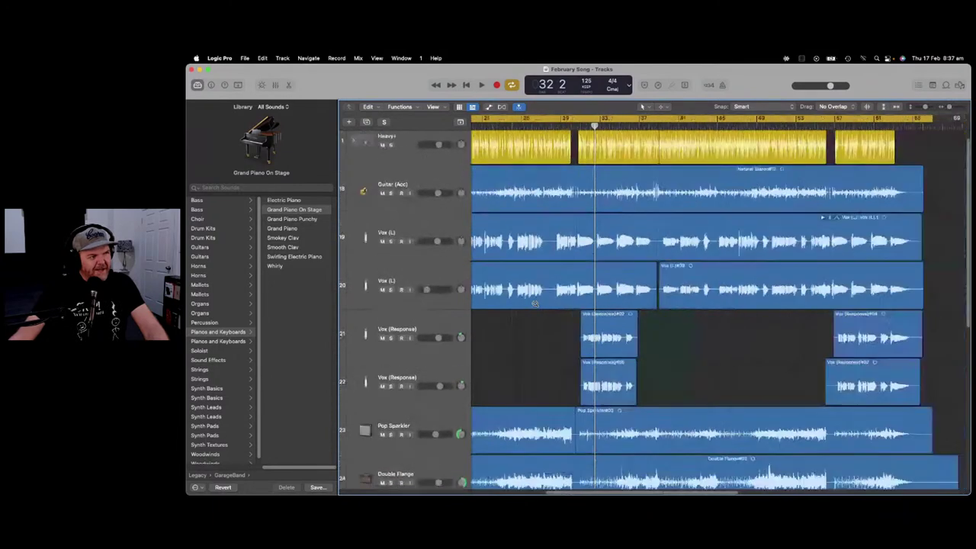
Lower the master volume slightly and zoom the tracks area out horizontally to fit the whole song.
left_click_drag(831, 86, 830, 88)
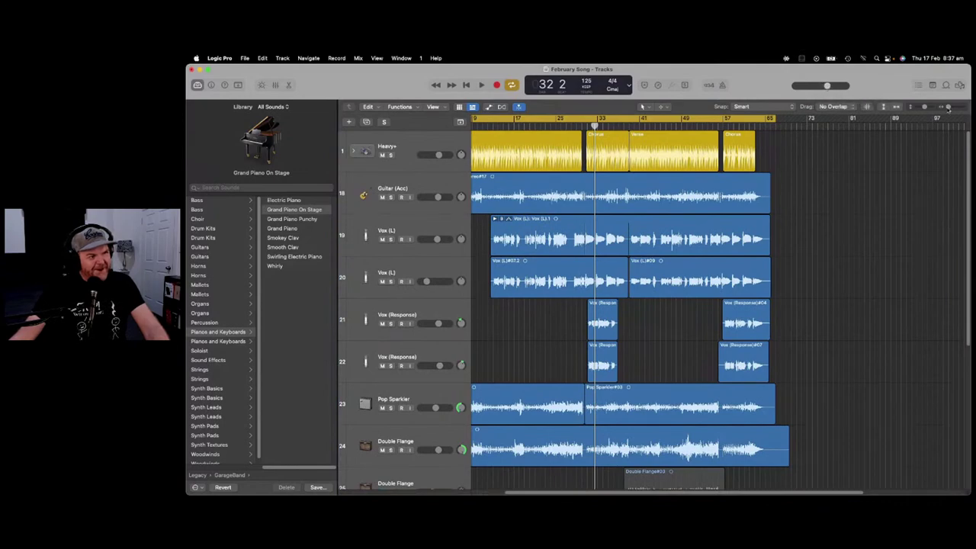
left_click_drag(949, 108, 949, 109)
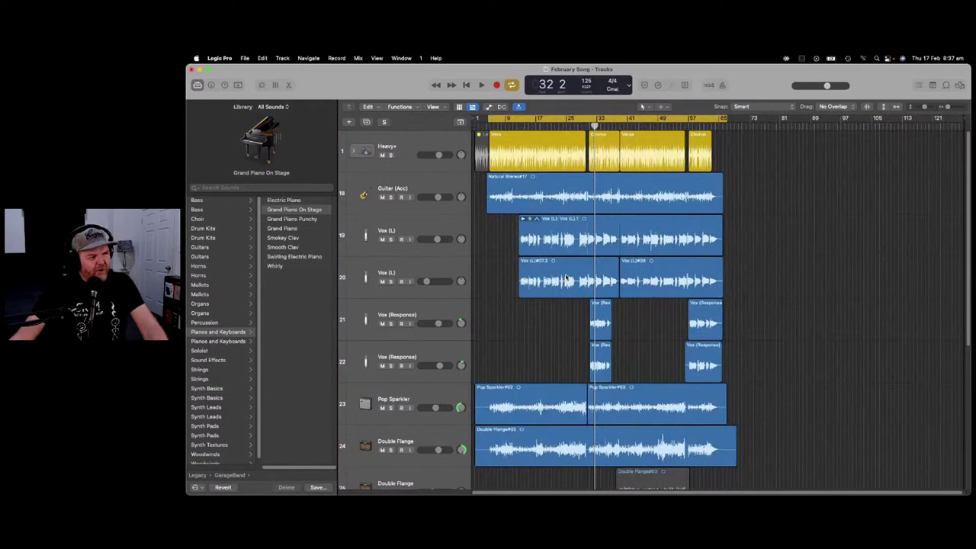
left_click(573, 321)
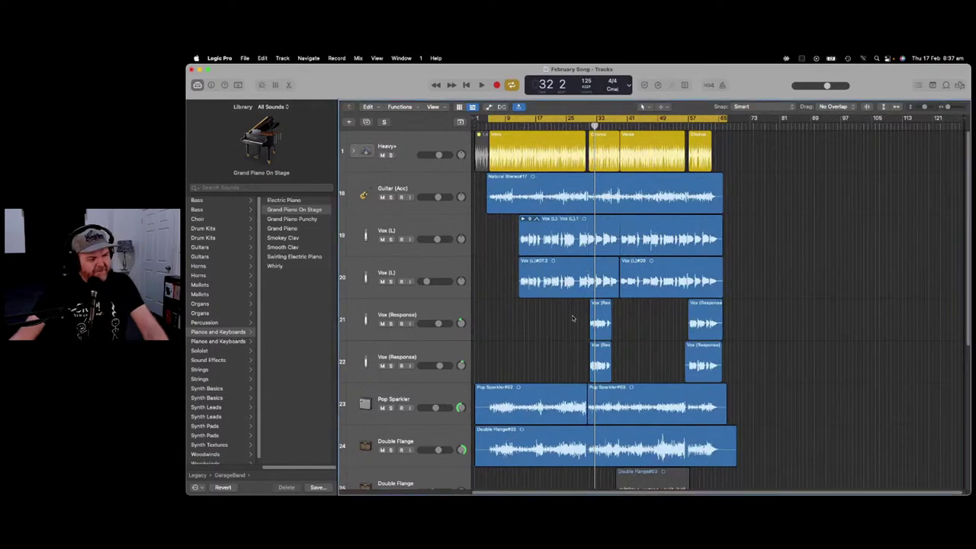
scroll(576, 295, "down", 3)
scroll(575, 295, "up", 5)
scroll(575, 295, "up", 3)
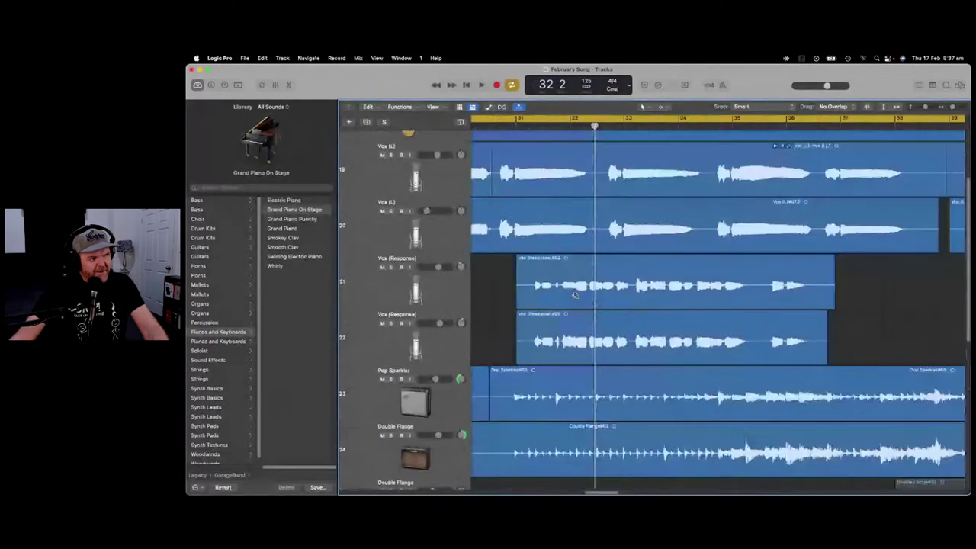
scroll(575, 295, "down", 4)
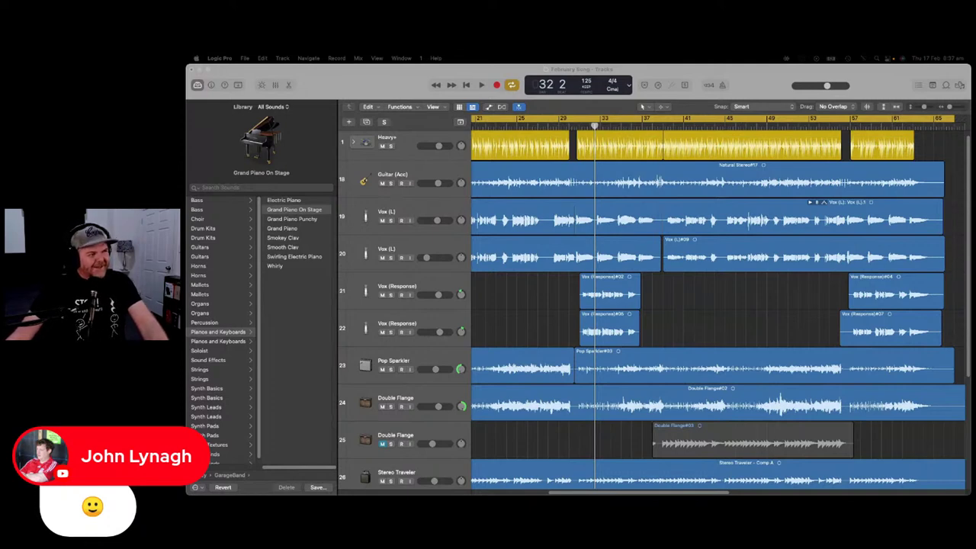
left_click(533, 285)
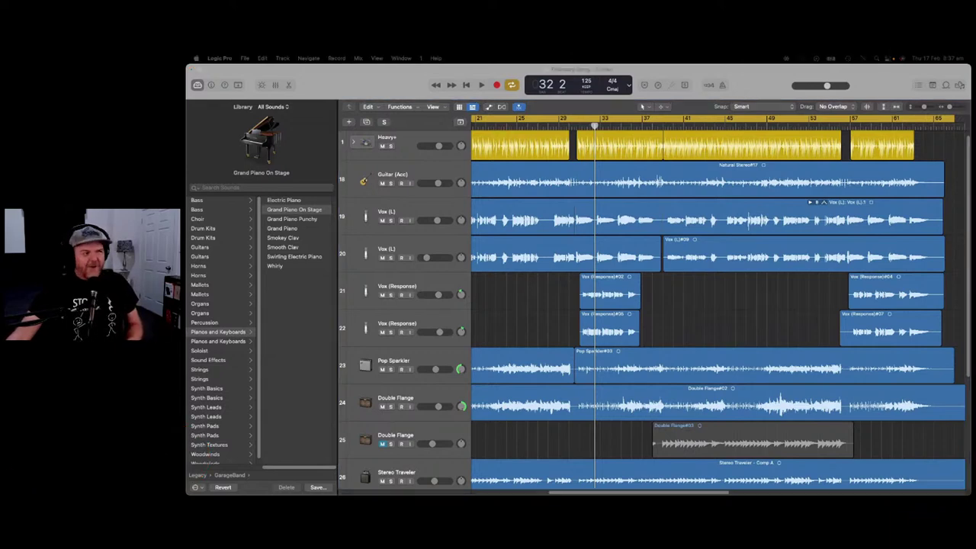
Play the song from just before bar 5 and stop playback at bar 14, after the lead vocal enters.
left_click(466, 85)
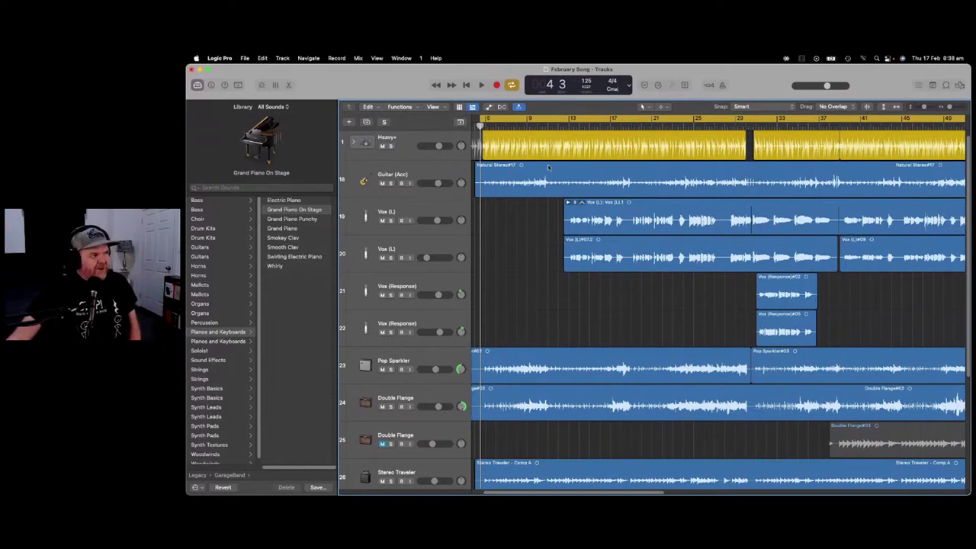
left_click(484, 122)
scroll(483, 125, "left", 3)
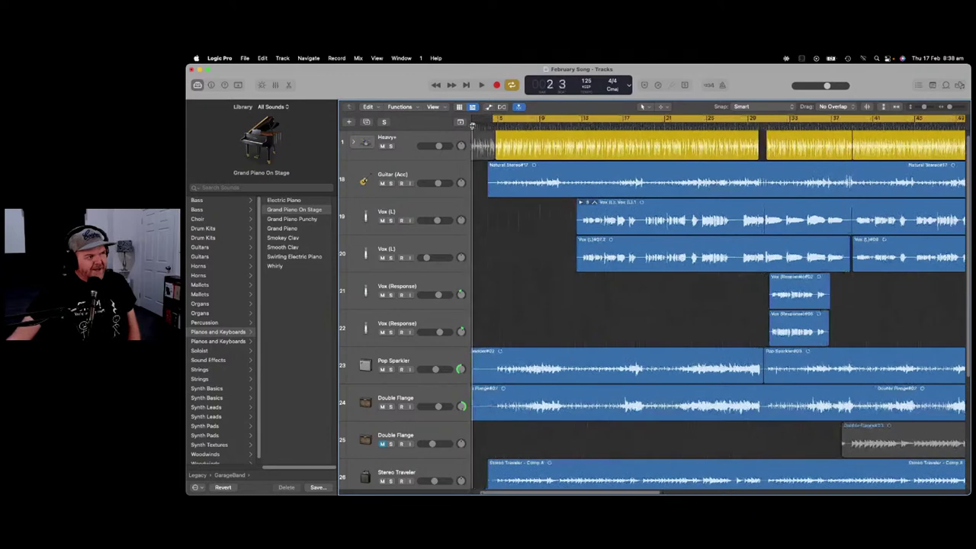
key("space")
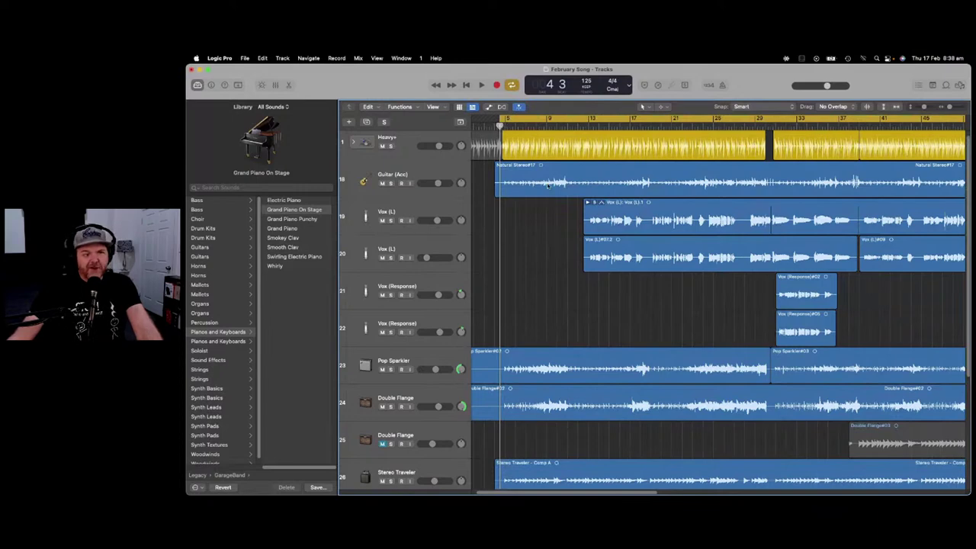
key("space")
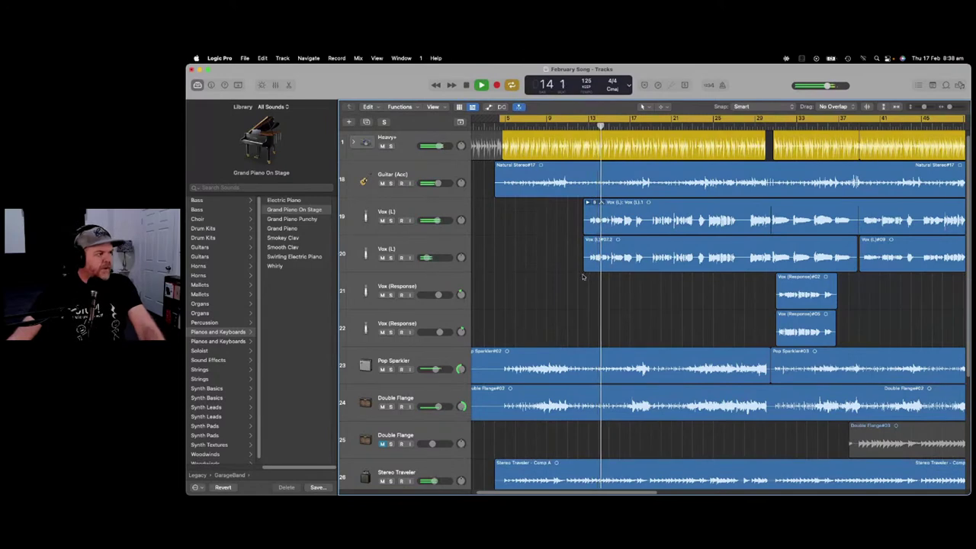
key("space")
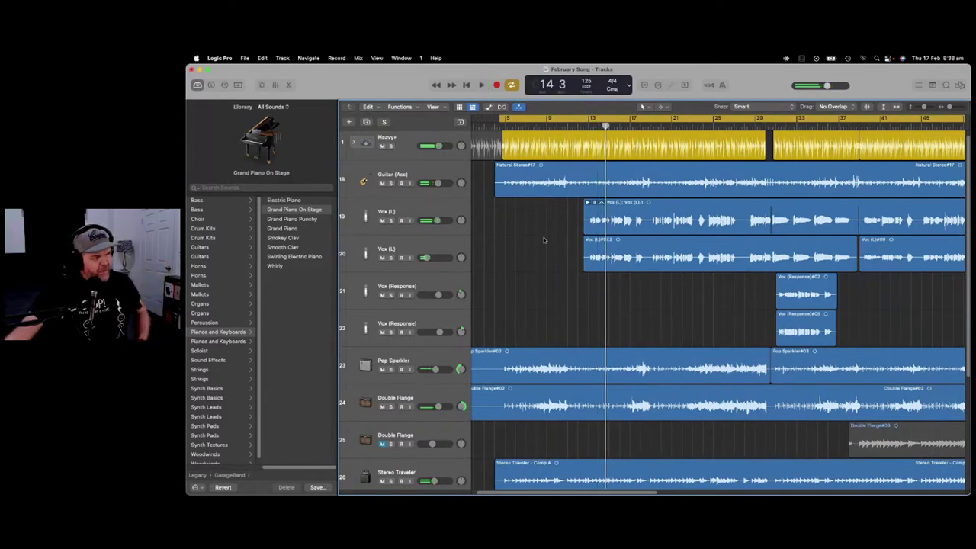
Review the acoustic guitar, both lead vocal and first response vocal tracks by selecting each one in turn.
left_click(503, 177)
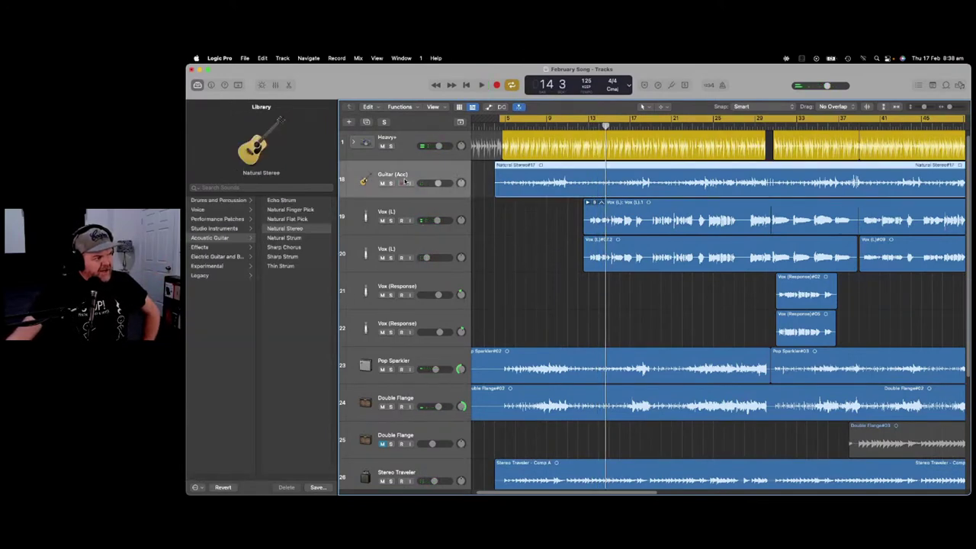
left_click(442, 211)
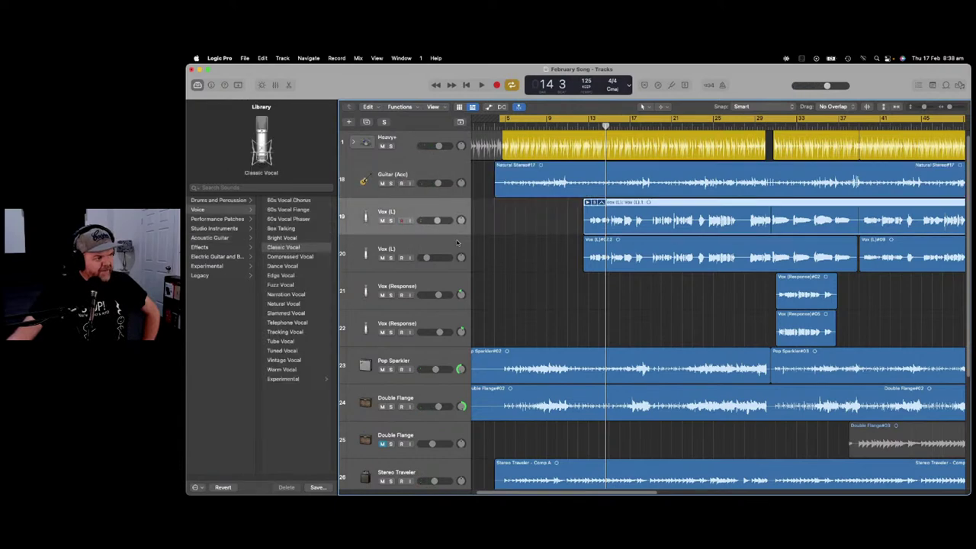
left_click(458, 243)
left_click(455, 213)
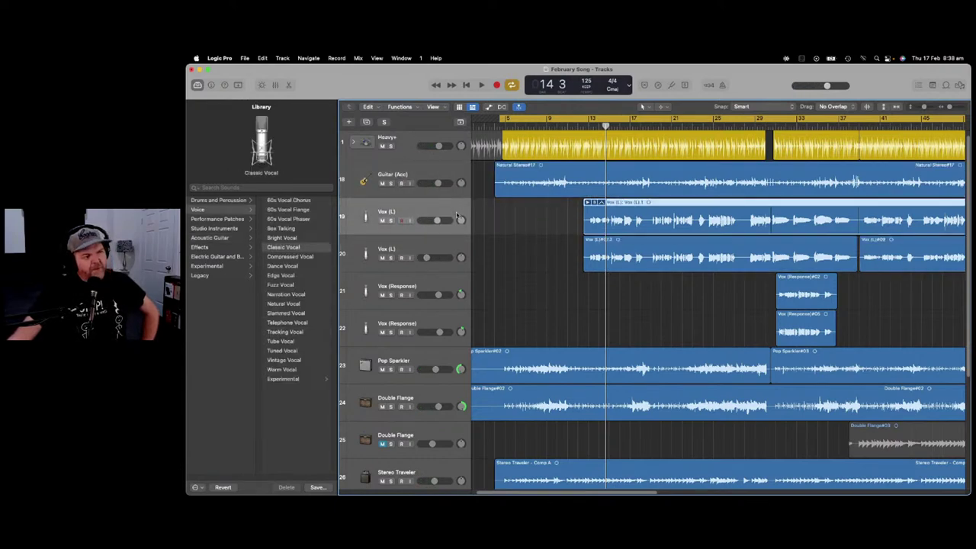
left_click(462, 244)
scroll(462, 244, "down", 1)
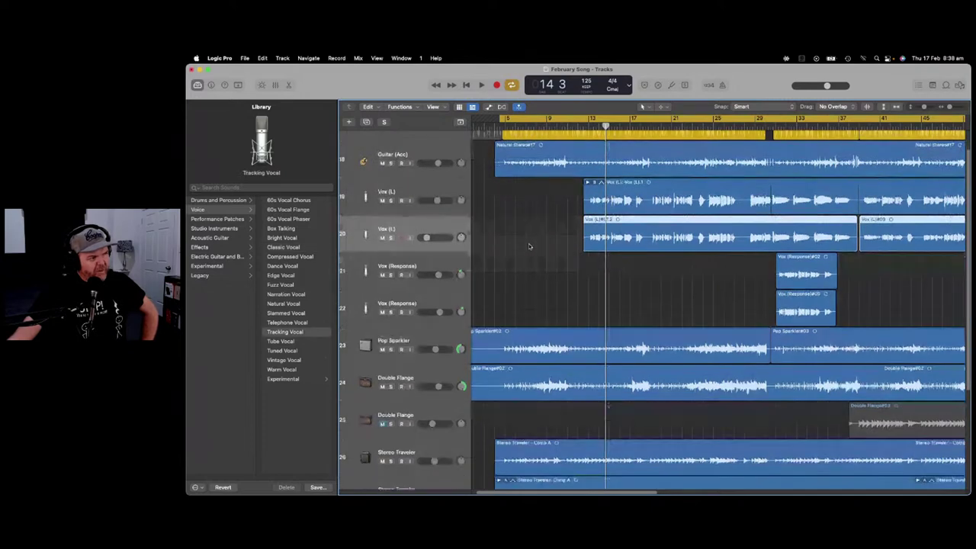
left_click(455, 263)
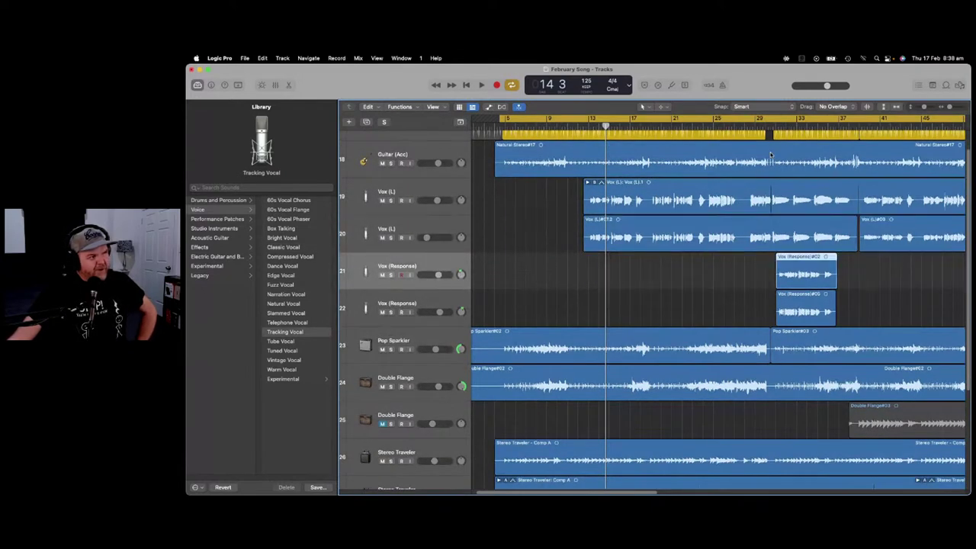
Play the response vocal section from bar 31 with cycle mode turned off and stop at bar 34.
left_click(776, 123)
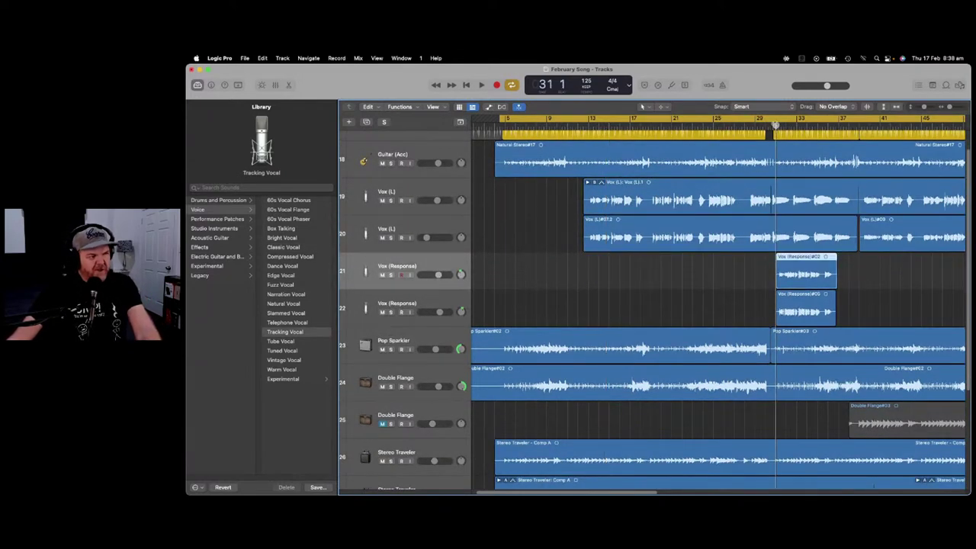
key("space")
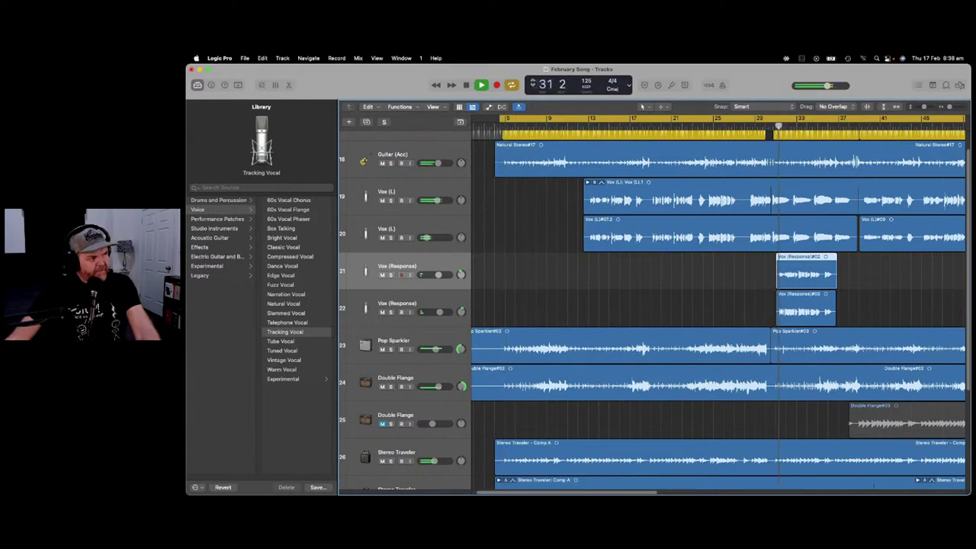
left_click(512, 84)
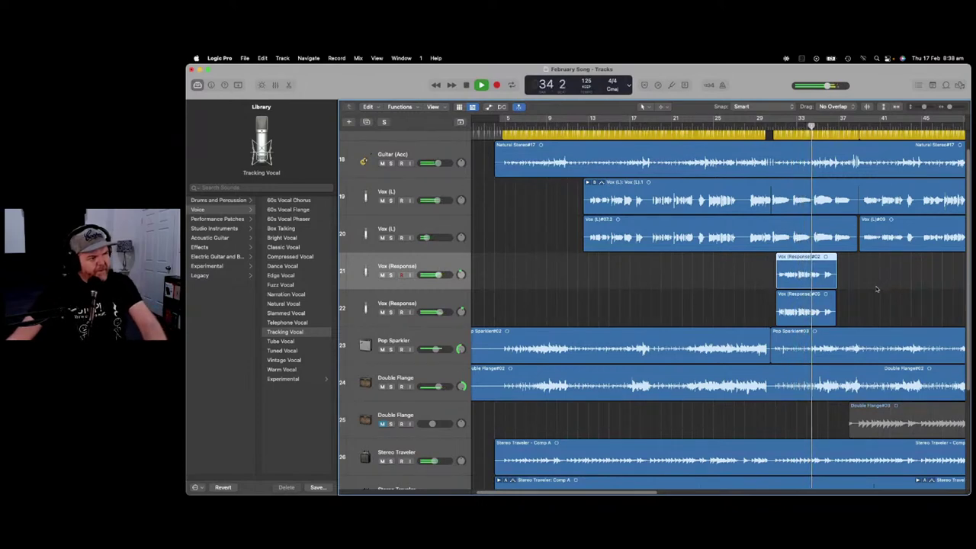
key("space")
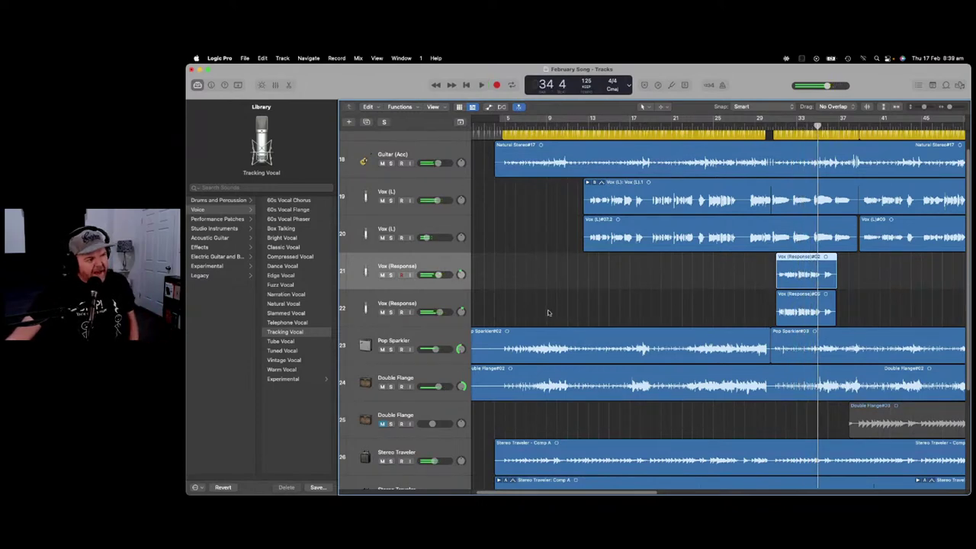
Review the Pop Sparkler and upper Double Flange guitar tracks below the vocals by selecting each one.
scroll(564, 297, "up", 1)
scroll(571, 289, "down", 2)
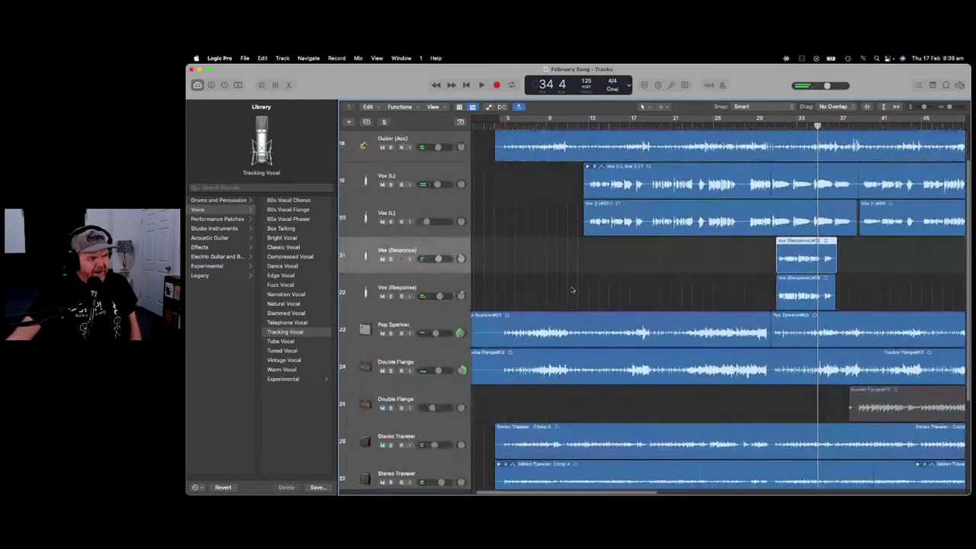
scroll(572, 290, "down", 4)
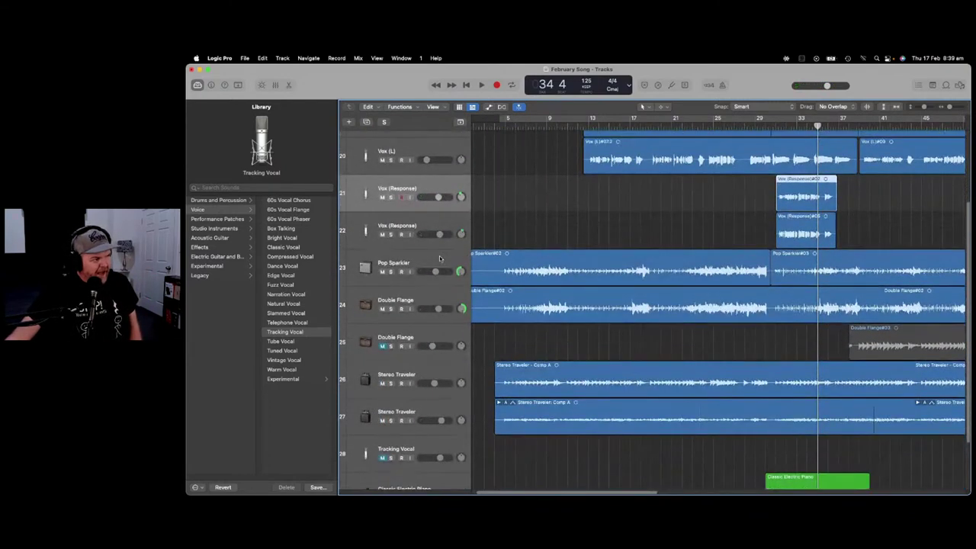
left_click(439, 259)
left_click(455, 293)
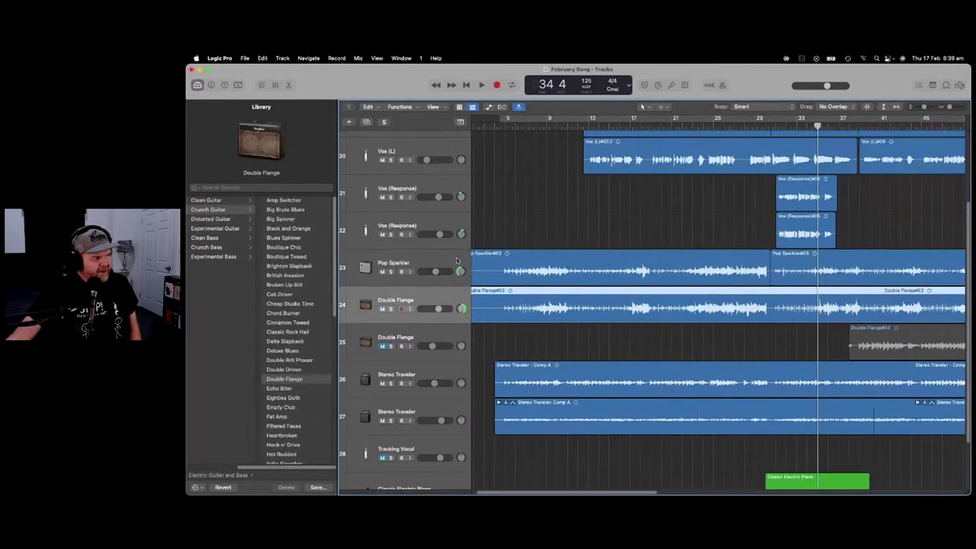
left_click(457, 261)
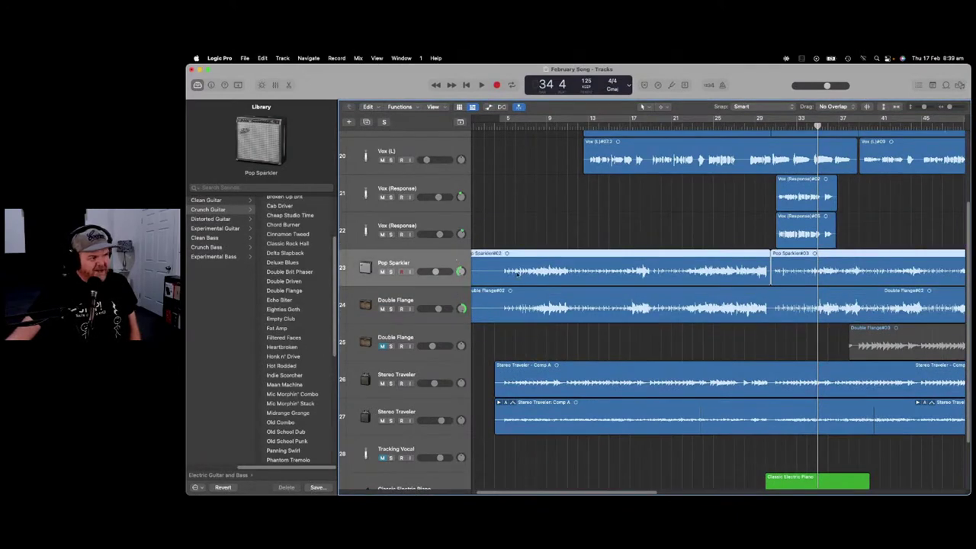
Solo the Pop Sparkler and upper Double Flange guitar tracks and move the playhead back to bar 31.
scroll(512, 276, "down", 1)
left_click(390, 267)
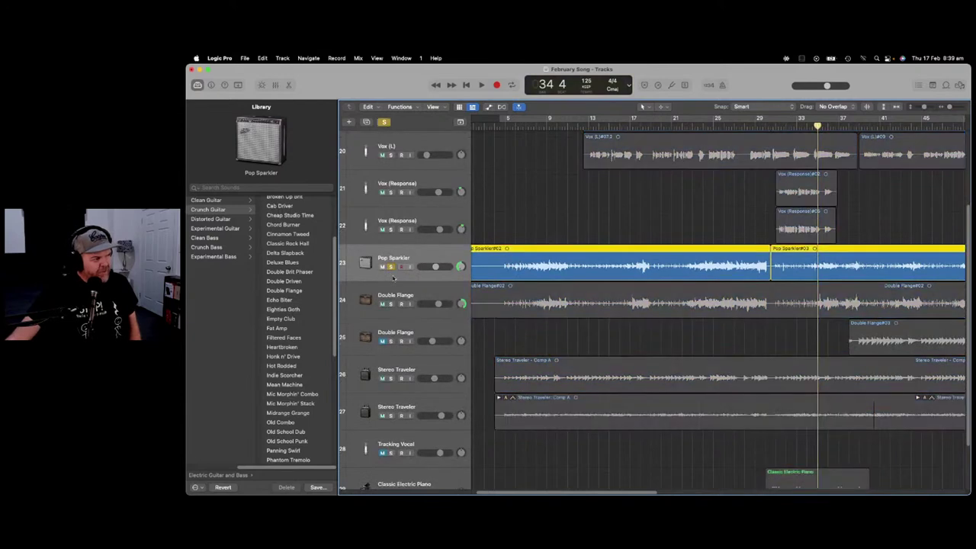
left_click(390, 303)
left_click_drag(816, 127, 780, 126)
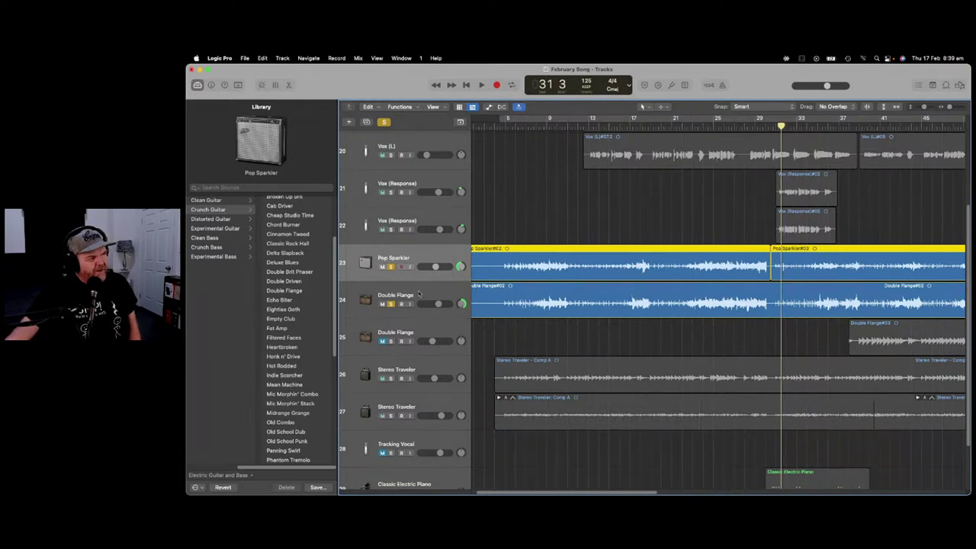
left_click(453, 294)
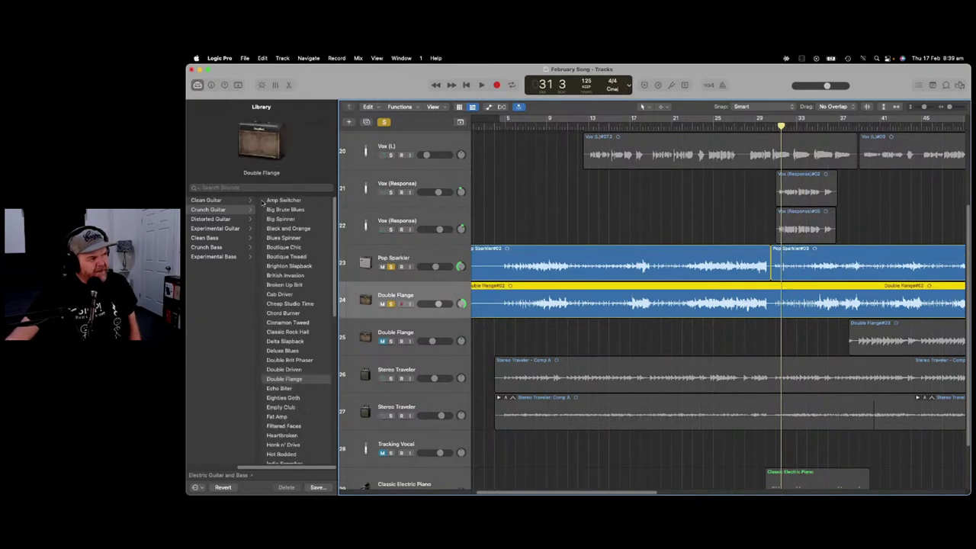
Play the two soloed guitar tracks up to bar 37 and turn off solo on both.
left_click(483, 85)
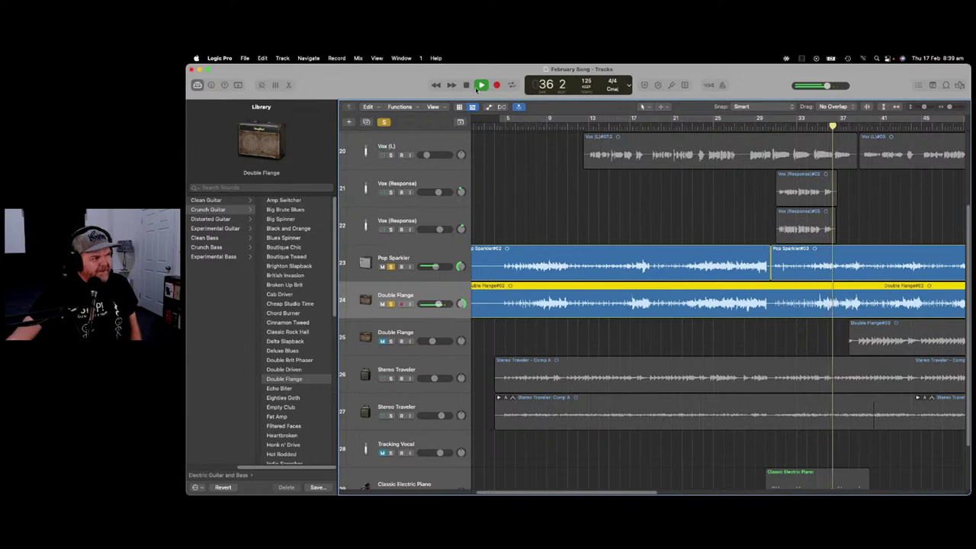
left_click(479, 86)
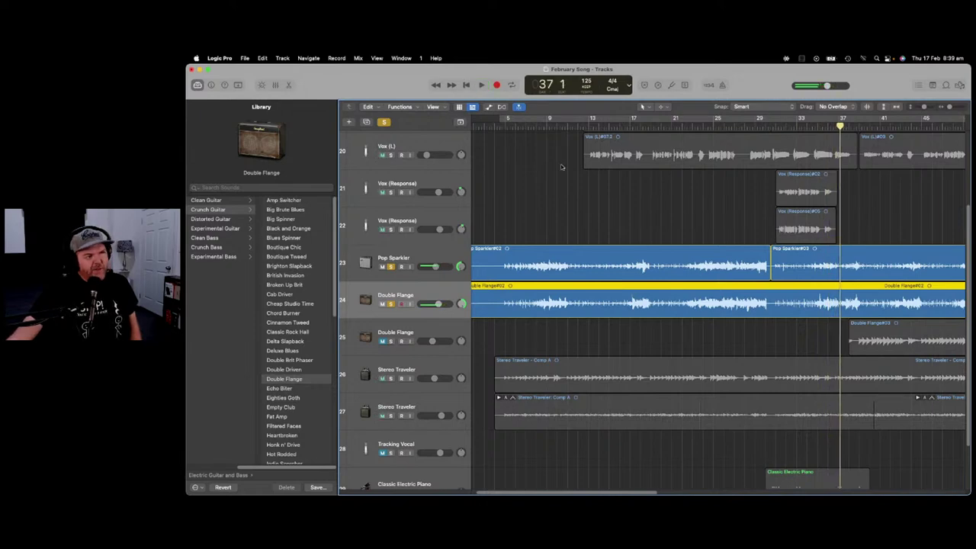
left_click(391, 266)
left_click(391, 303)
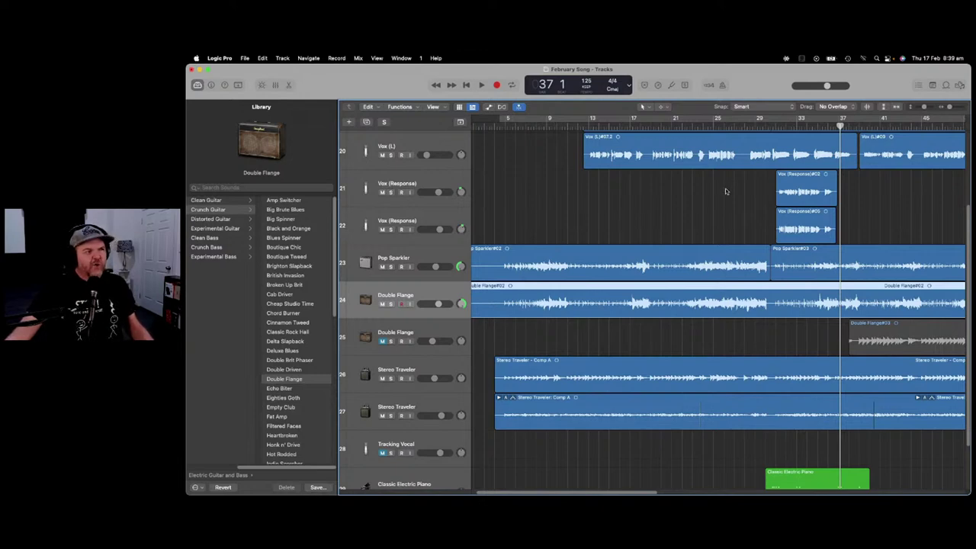
Solo both Stereo Traveler bass tracks near the end of the track list.
scroll(707, 195, "down", 2)
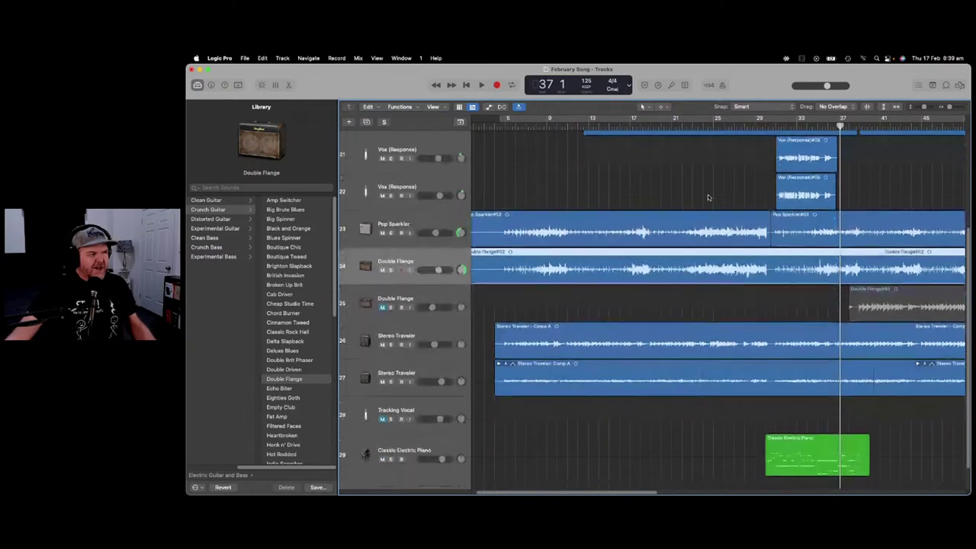
scroll(707, 197, "down", 2)
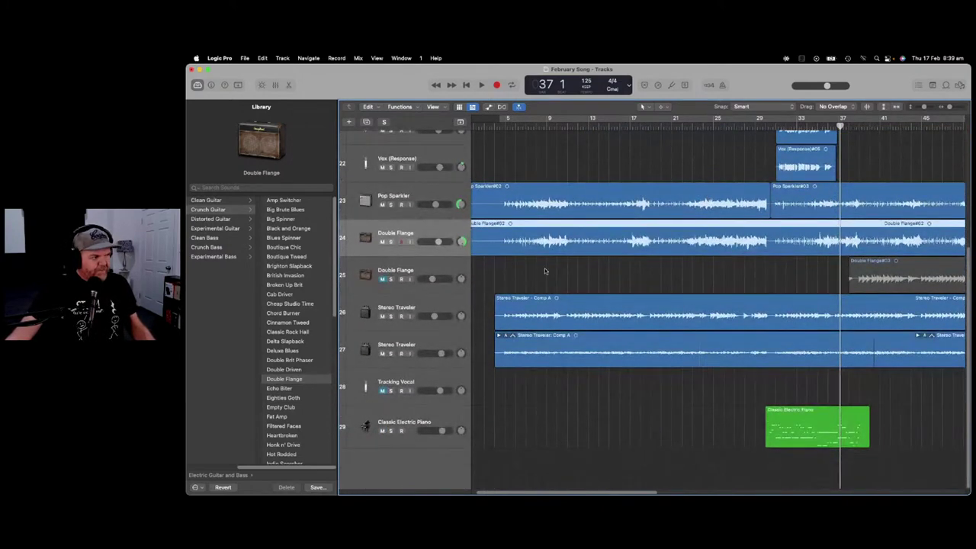
left_click(461, 306)
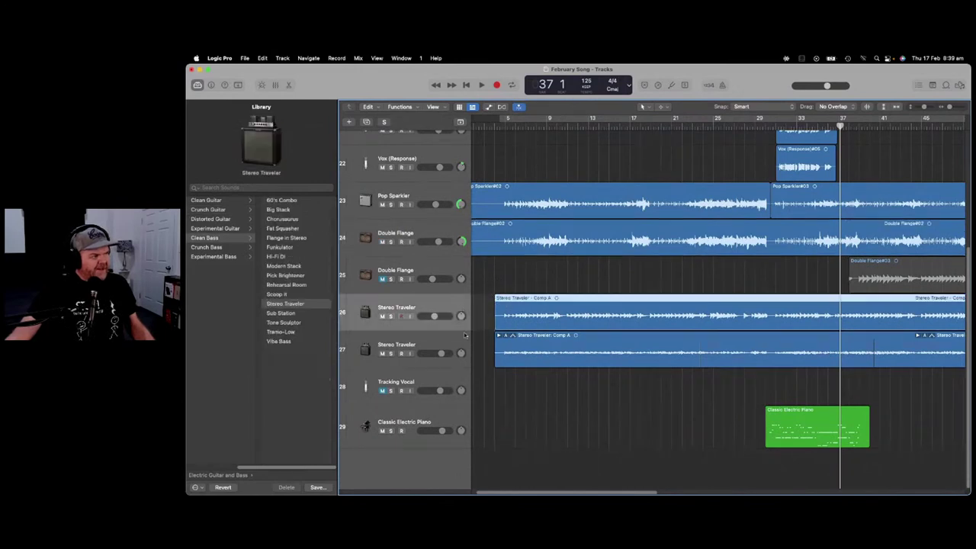
left_click(449, 336)
left_click(390, 315)
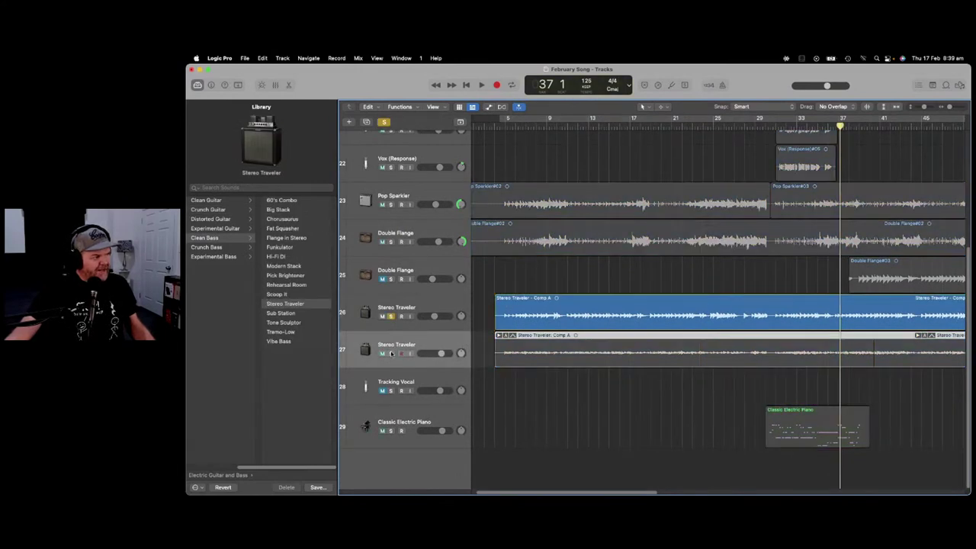
left_click(391, 352)
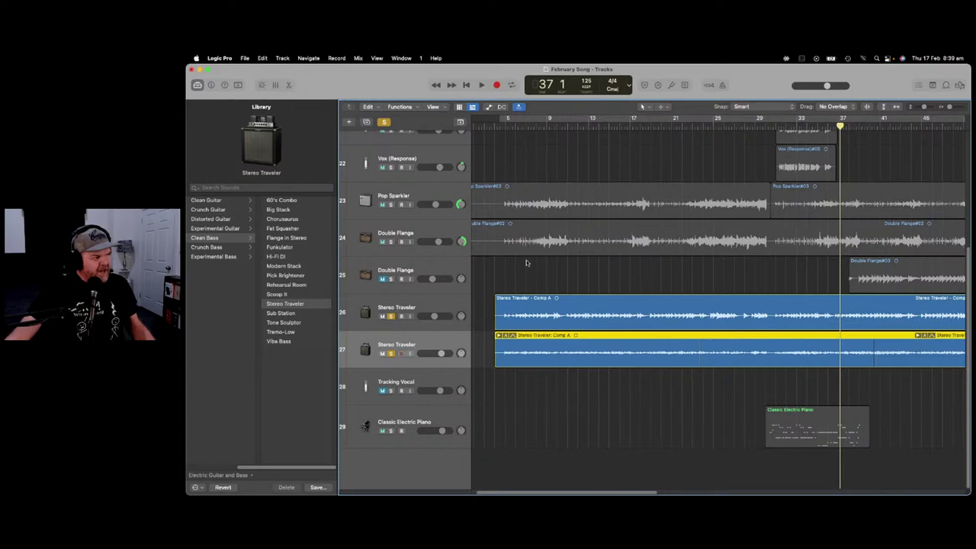
Play the soloed bass tracks from around bar 5 and return the stopped playhead to bar 4.
left_click(516, 125)
key("space")
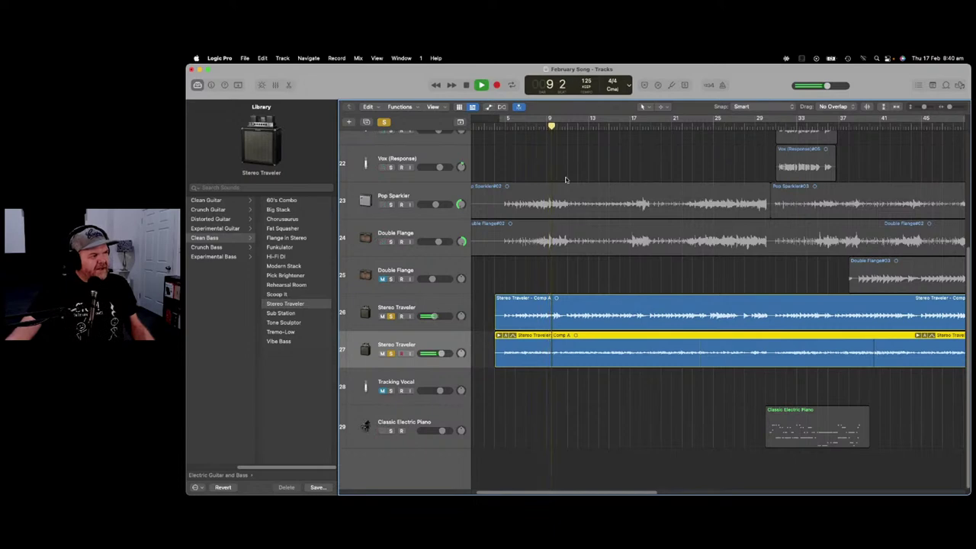
left_click(483, 86)
left_click(467, 86)
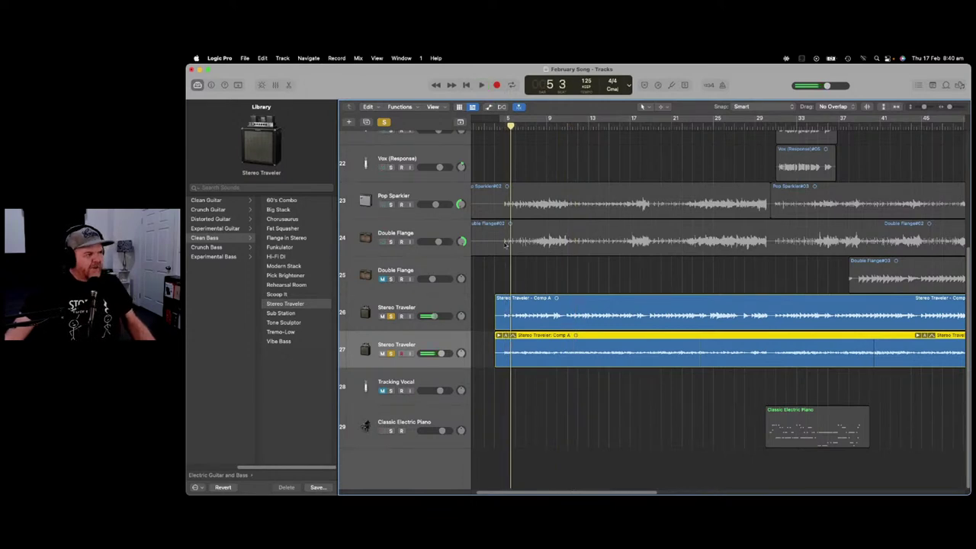
key("comma")
key("comma")
key("space")
Select each Stereo Traveler bass track in turn and turn off solo on both.
left_click(462, 305)
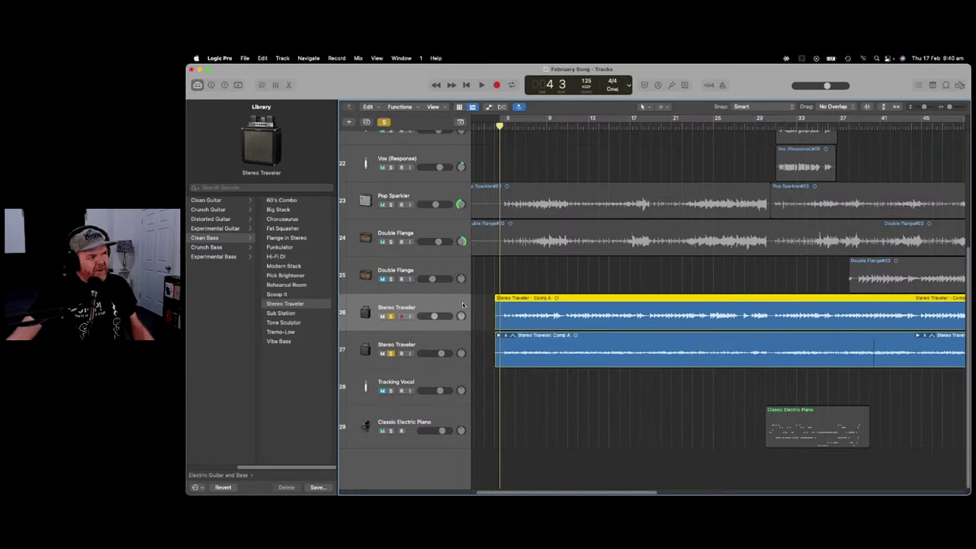
left_click(462, 344)
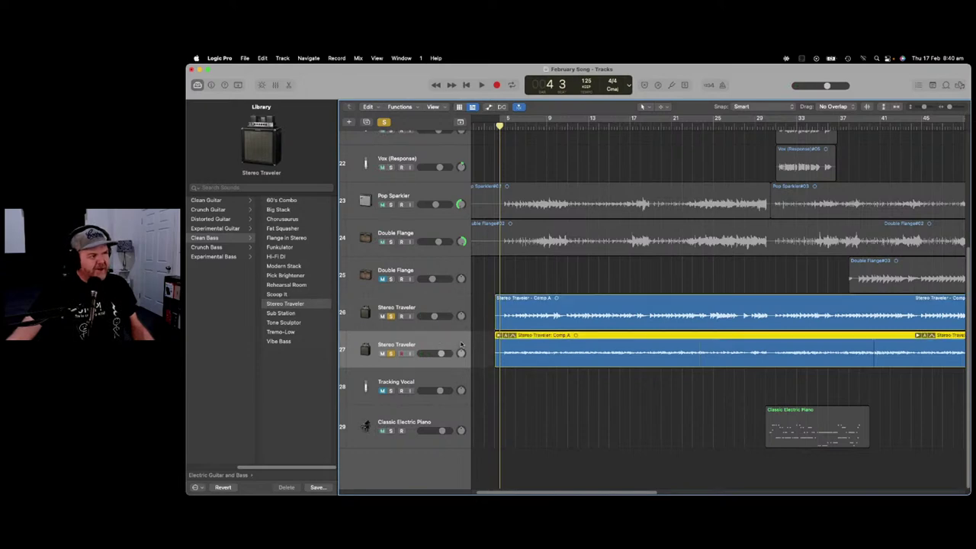
left_click(389, 315)
left_click(391, 354)
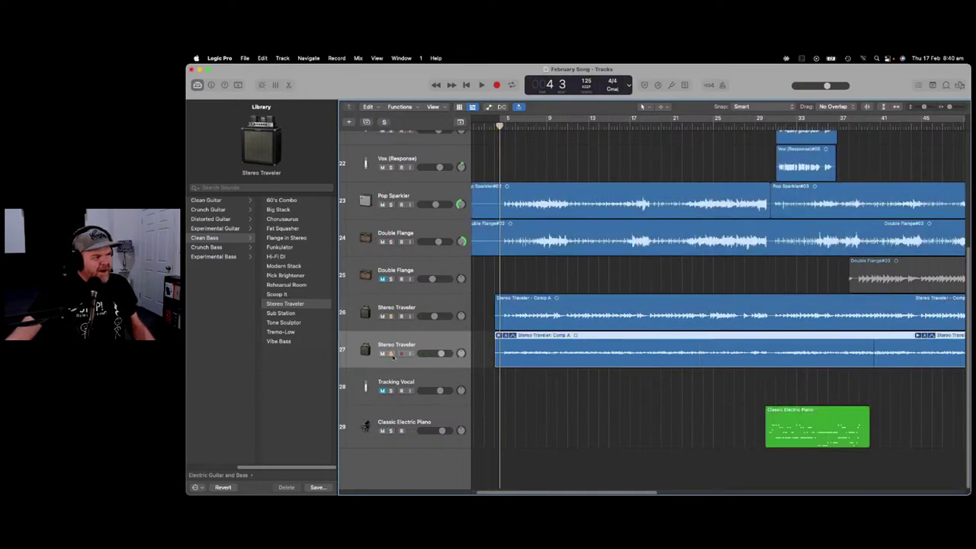
Delete the Classic Electric Piano region on the last track and undo the deletion.
left_click(817, 426)
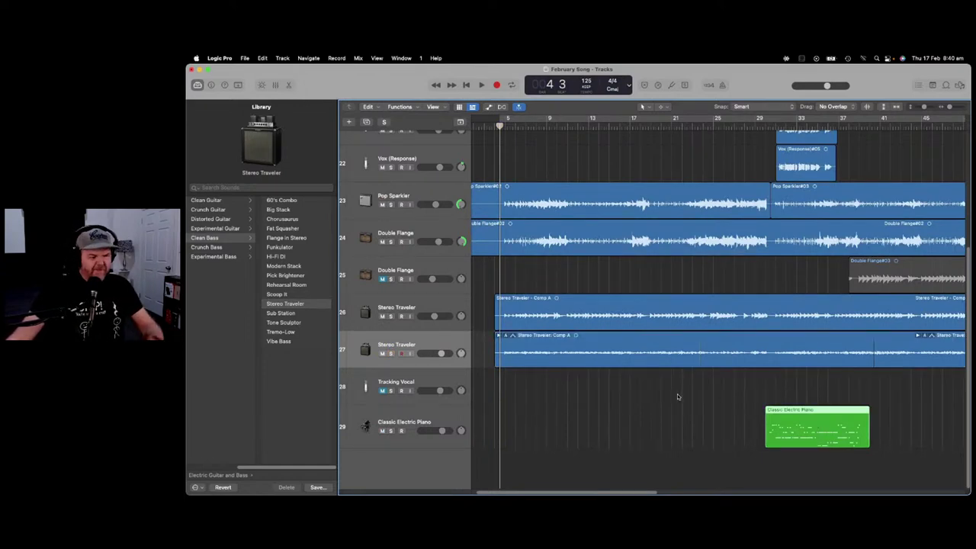
key("Delete")
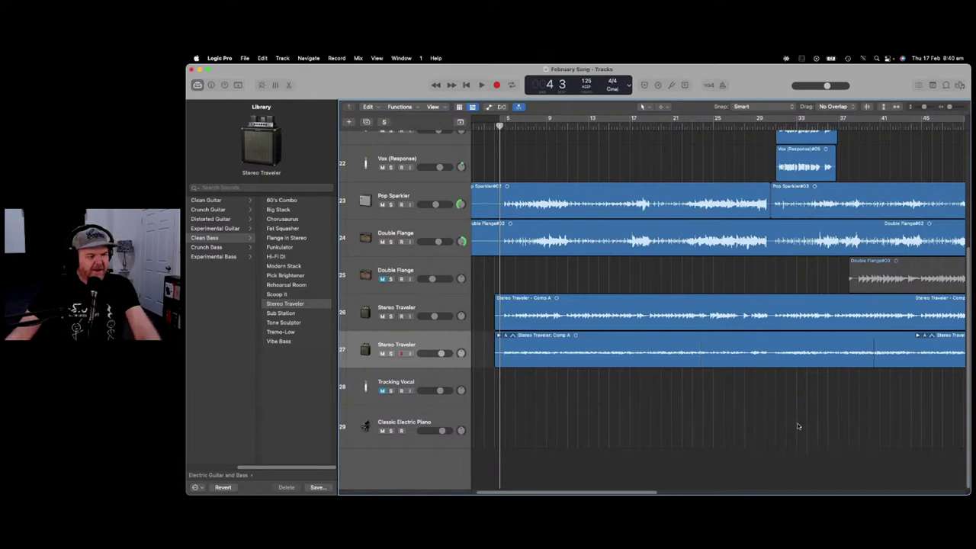
key("super+z")
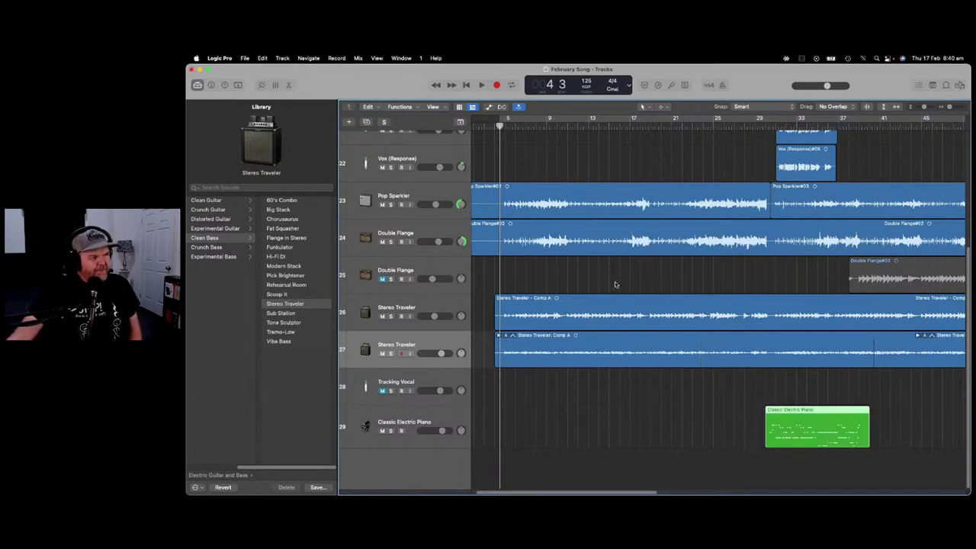
Zoom the tracks area out horizontally to fit the whole song and return to the first track.
left_click_drag(949, 108, 947, 108)
scroll(616, 245, "up", 5)
scroll(616, 245, "up", 1)
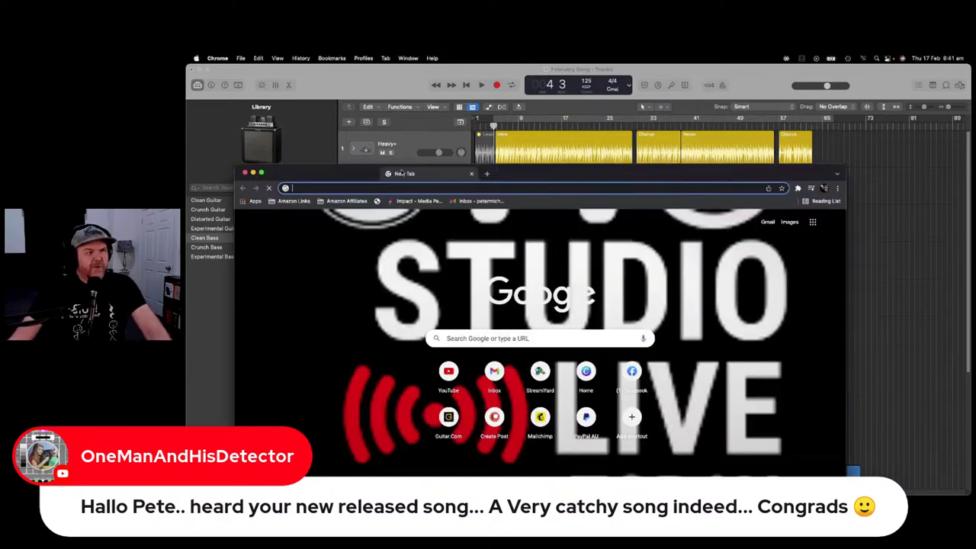
Enlarge the Chrome window, load petejohns.com/toxic, highlight the loaded page's address and switch back to Logic Pro.
left_click_drag(425, 176, 436, 132)
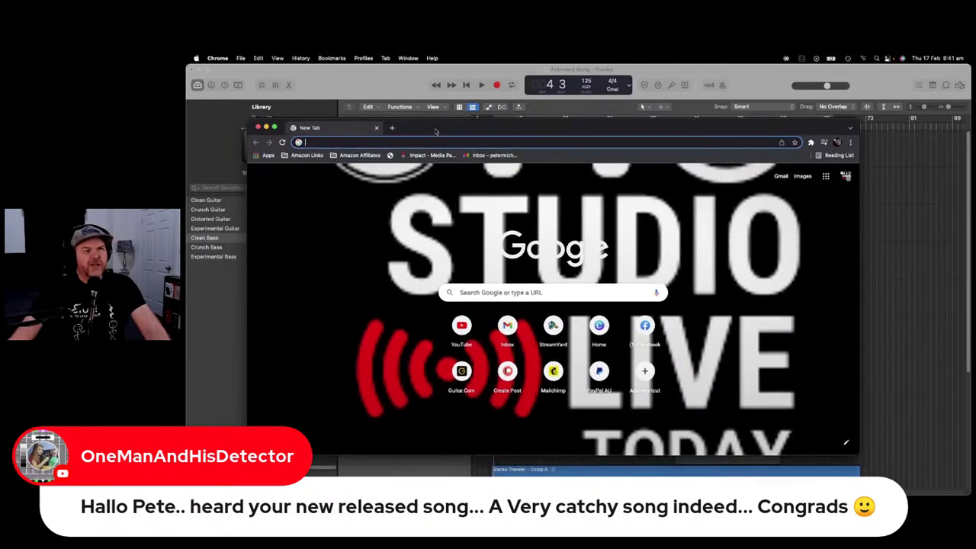
double_click(436, 131)
type("yotu")
key("BackSpace")
key("BackSpace")
key("BackSpace")
key("BackSpace")
type("petejohns.")
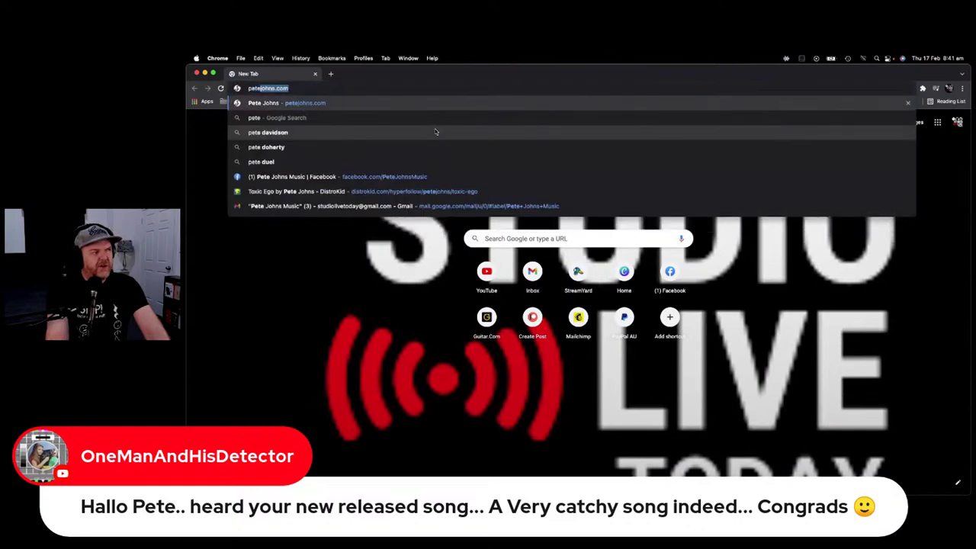
type("com/toxic")
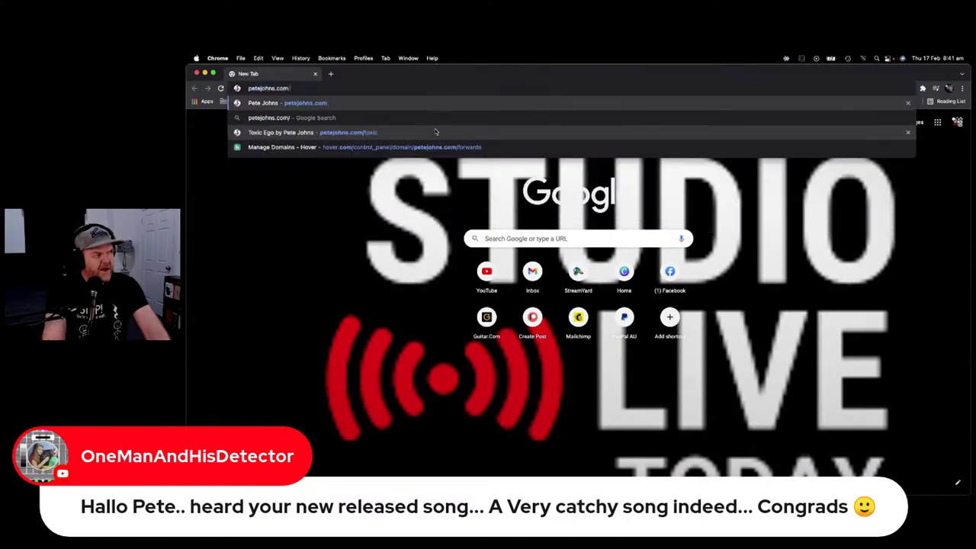
key("Return")
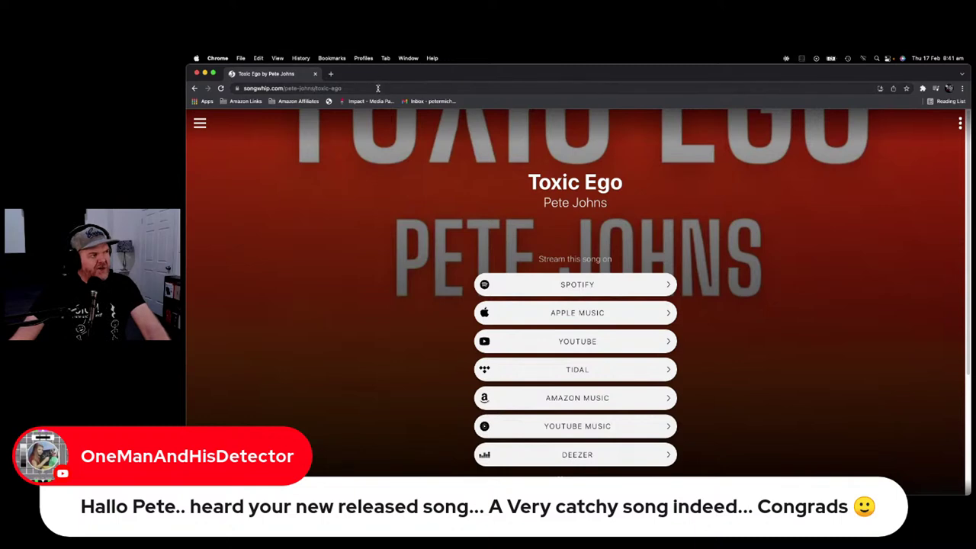
left_click(378, 88)
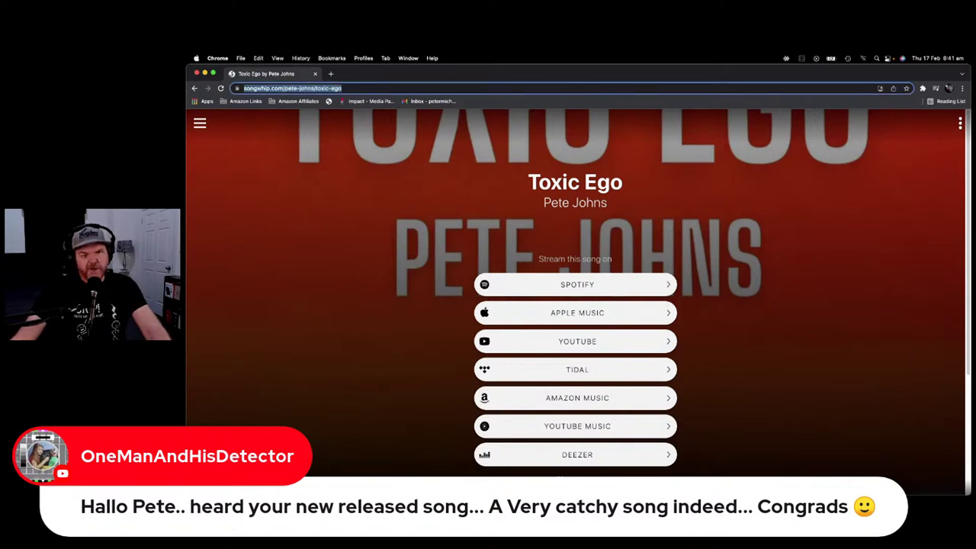
key("super+Tab")
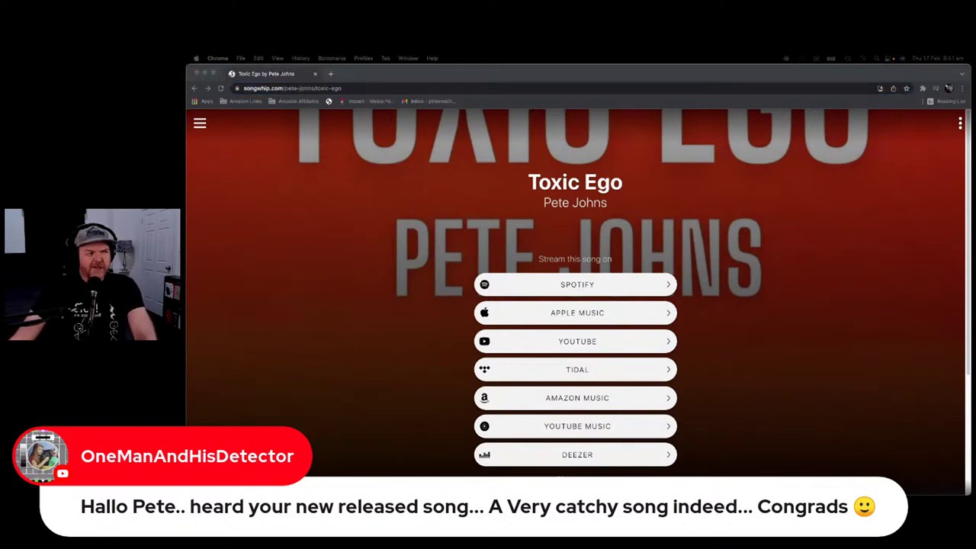
key("super+Tab")
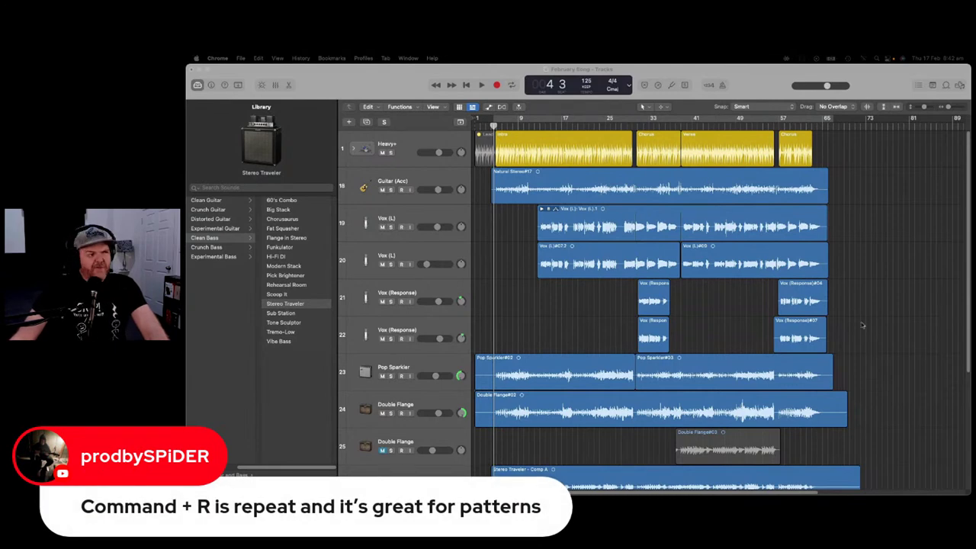
Loop the Classic Electric Piano region out to about bar 68 and undo the looping.
scroll(896, 294, "down", 5)
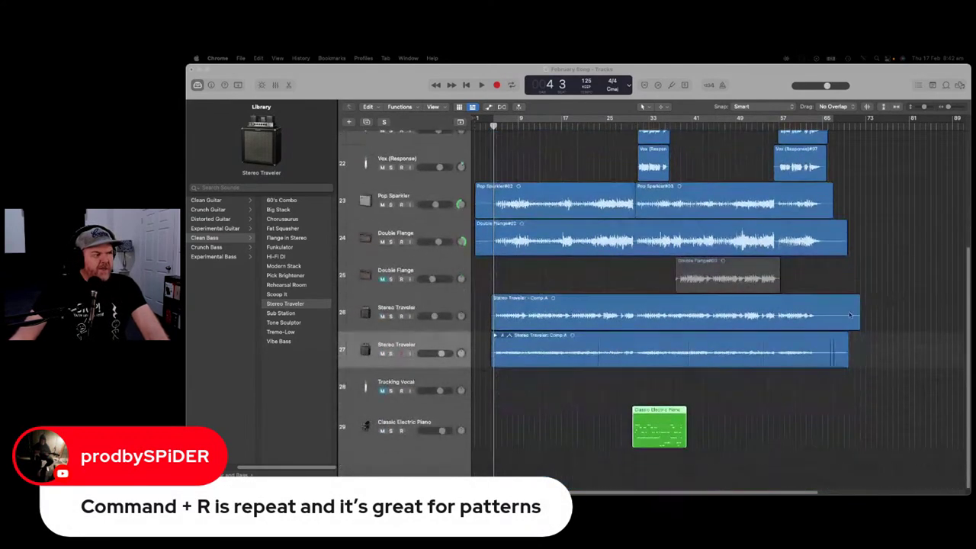
left_click(675, 432)
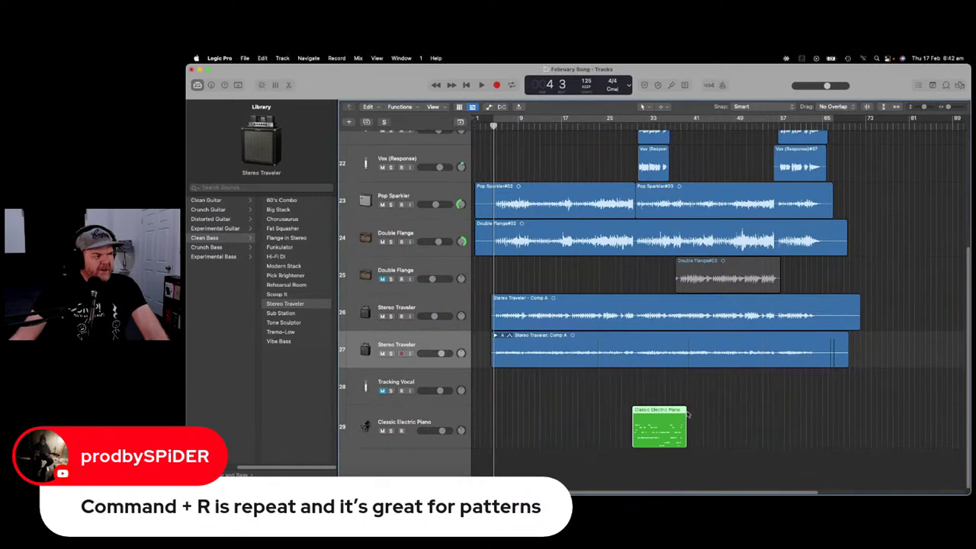
left_click_drag(686, 416, 843, 417)
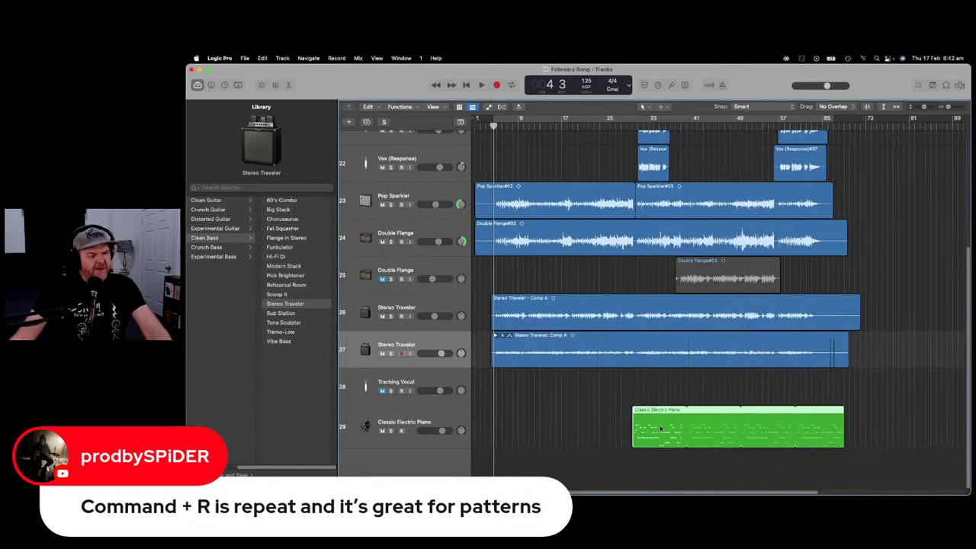
key("super+z")
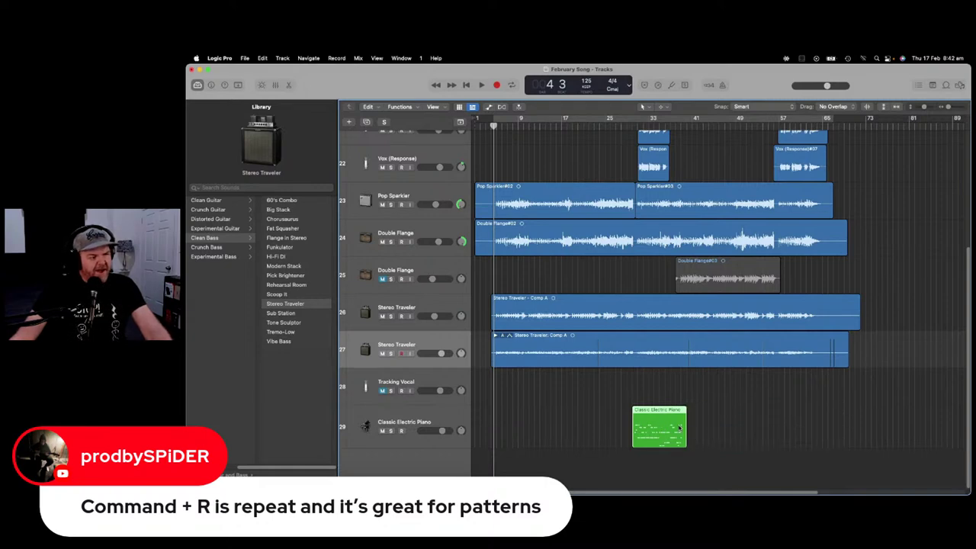
Repeat the Classic Electric Piano region three times, undo the last repeat and delete the two remaining copies.
key("super+r")
key("super+r")
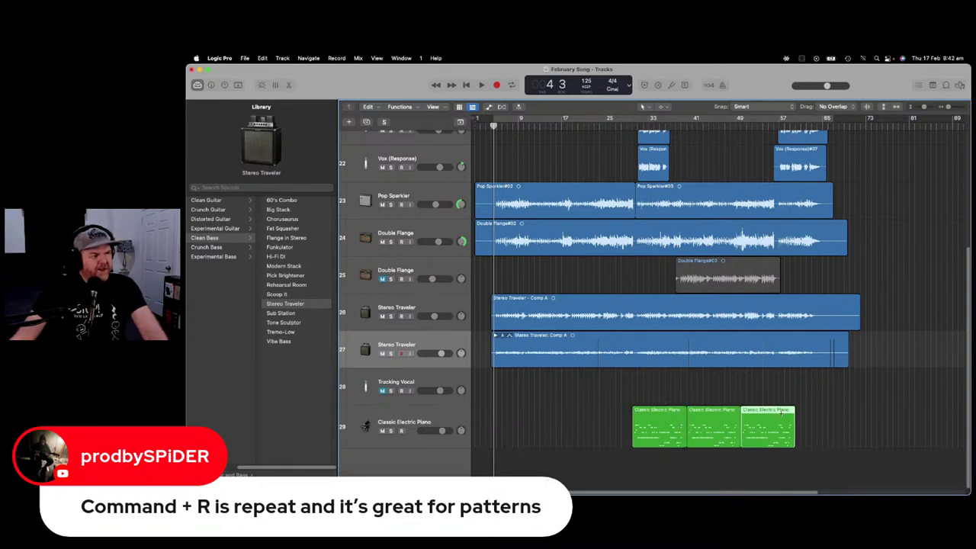
key("super+r")
key("super+z")
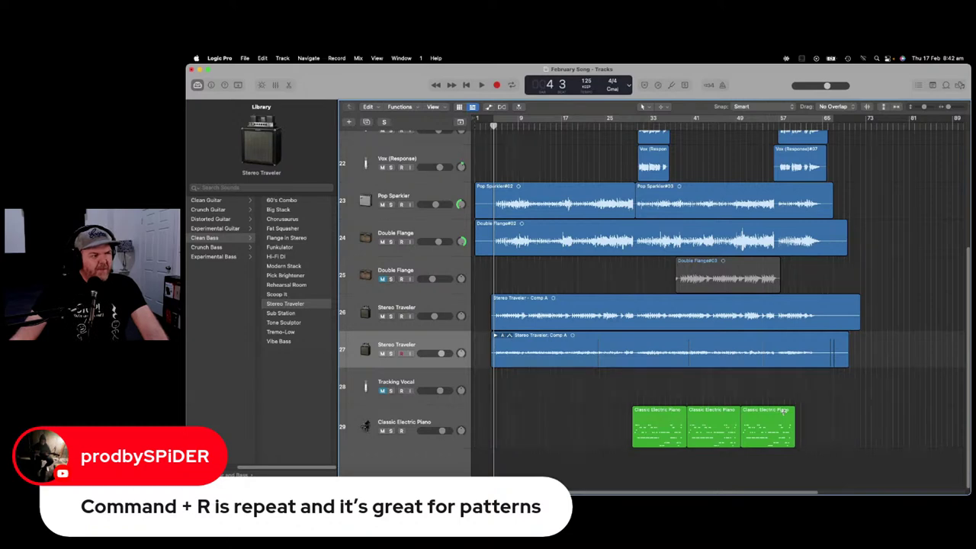
left_click(775, 428)
key("Delete")
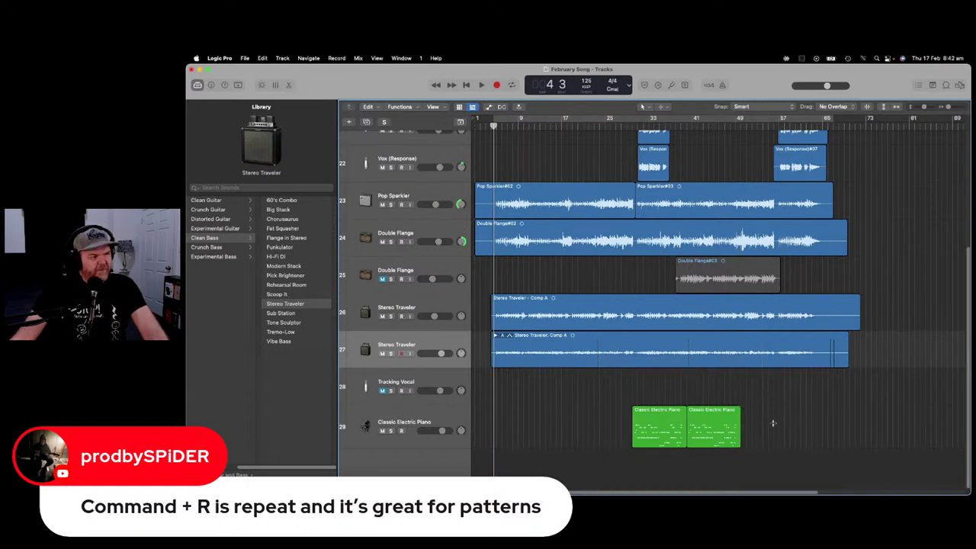
left_click(715, 425)
key("Delete")
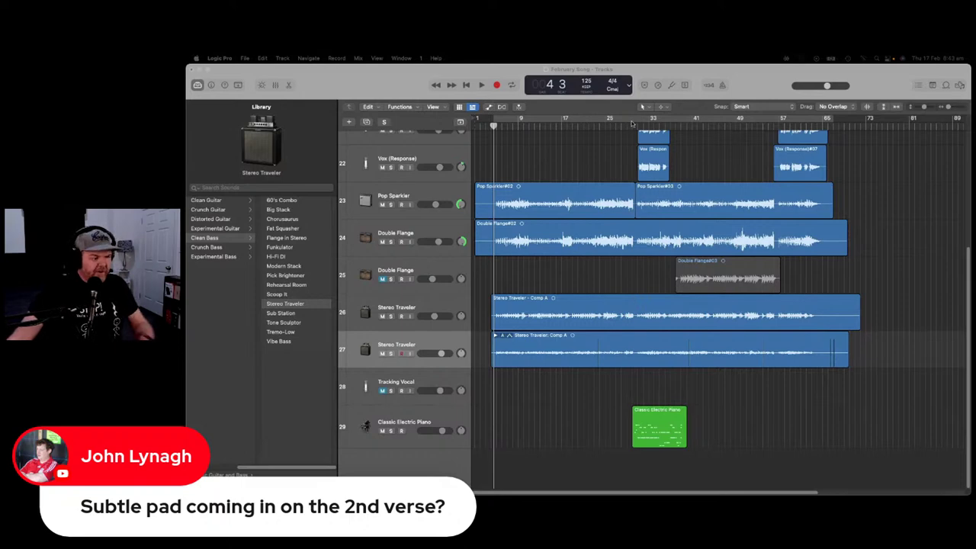
Play the song from around bar 13 and stop it at bar 16.
scroll(578, 157, "up", 1)
scroll(577, 158, "up", 8)
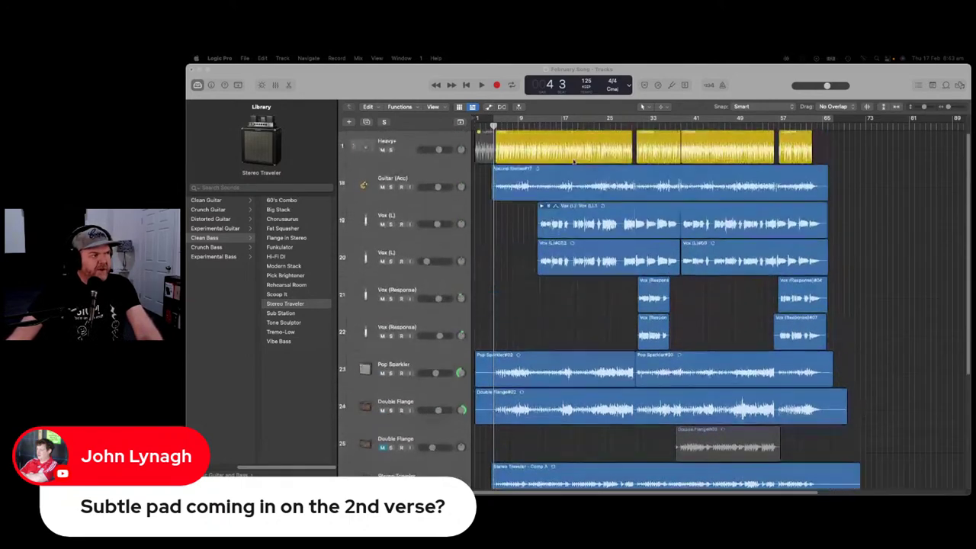
left_click(543, 127)
key("space")
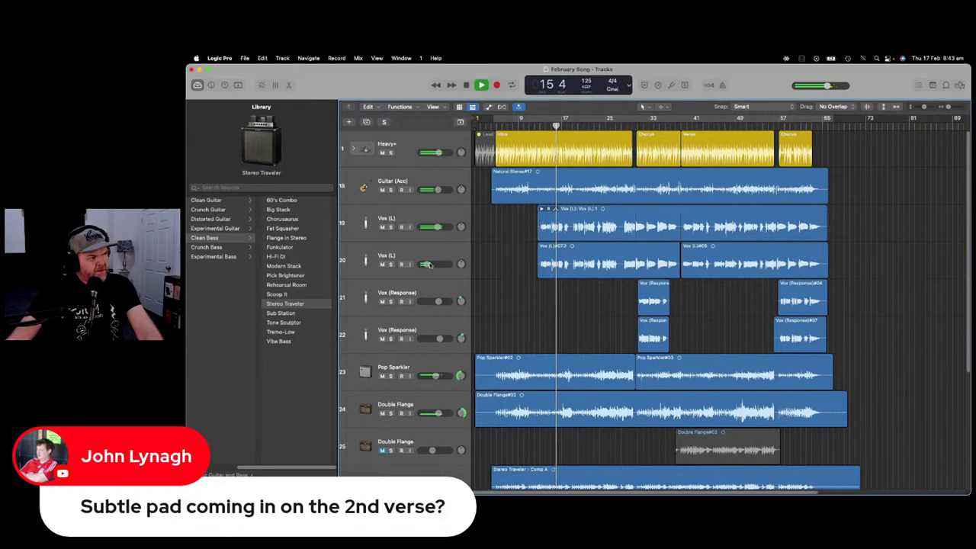
key("space")
Select the upper Vox (L) track and show the Mixer below the tracks area.
left_click(449, 218)
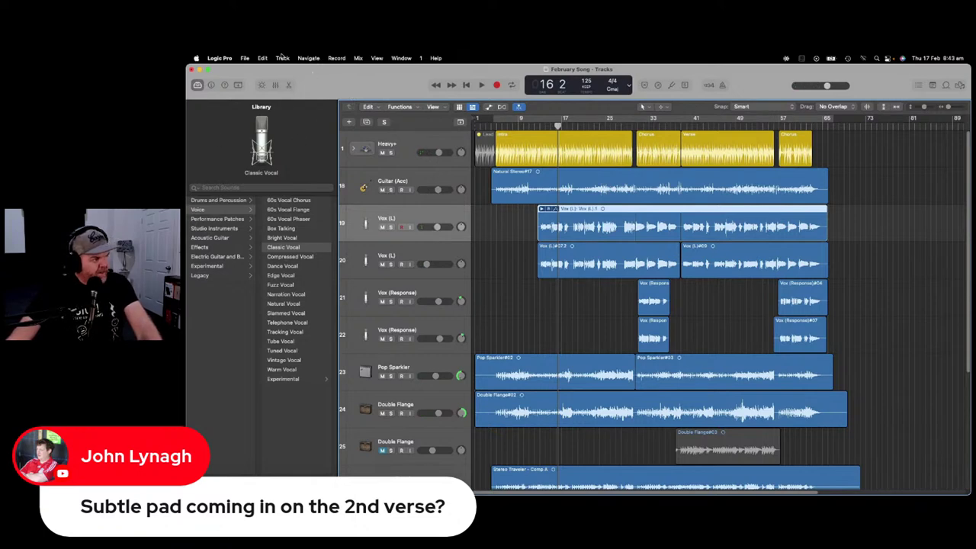
left_click(358, 60)
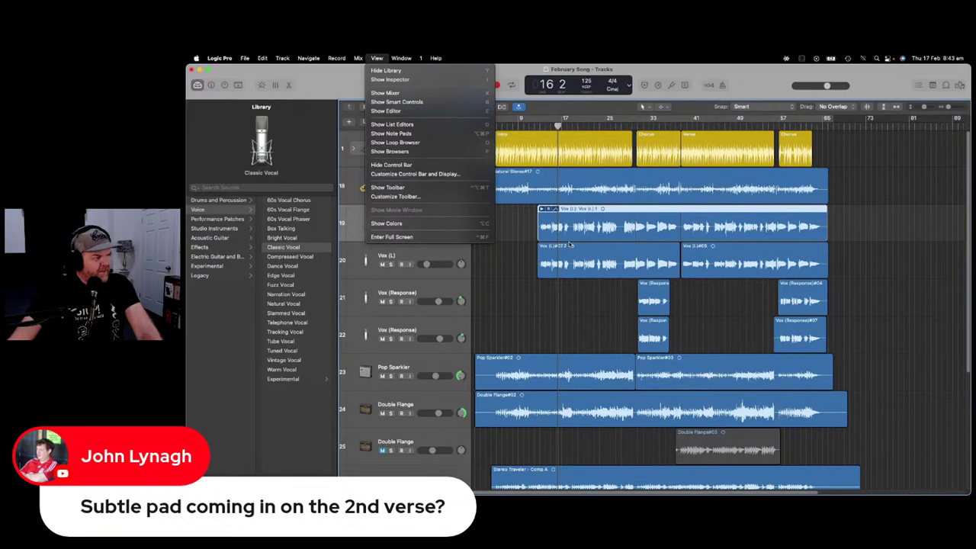
left_click(402, 112)
key("e")
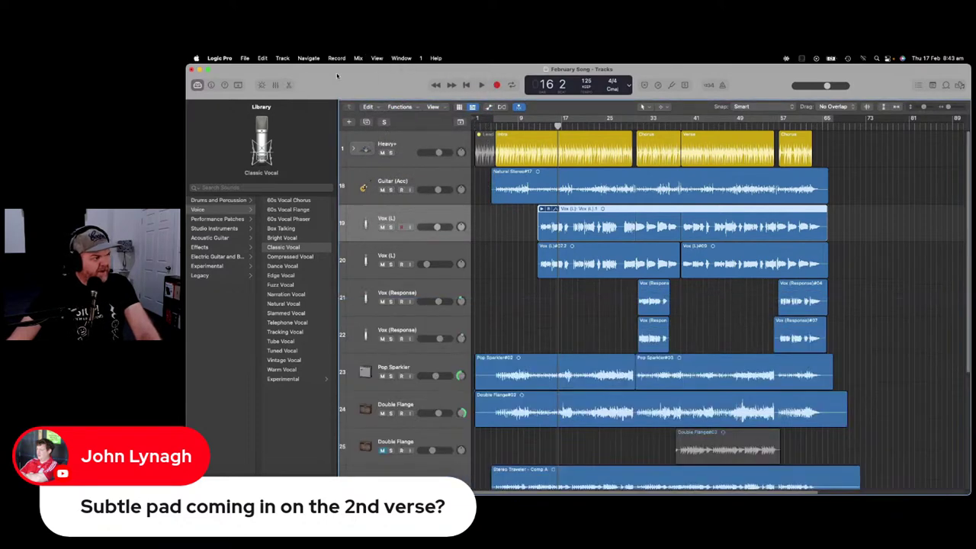
left_click(358, 59)
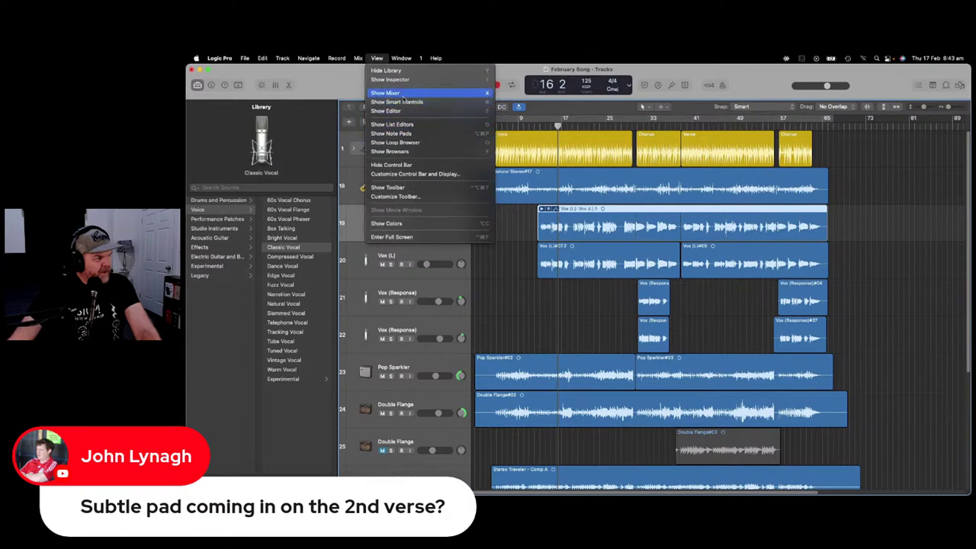
left_click(403, 94)
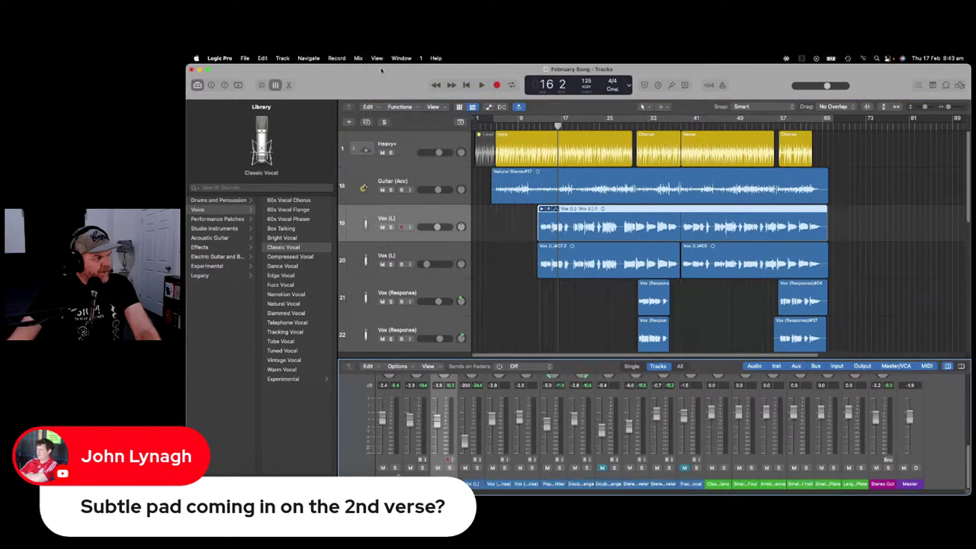
Show the Smart Controls and the inspector for the upper Vox (L) track.
left_click(359, 58)
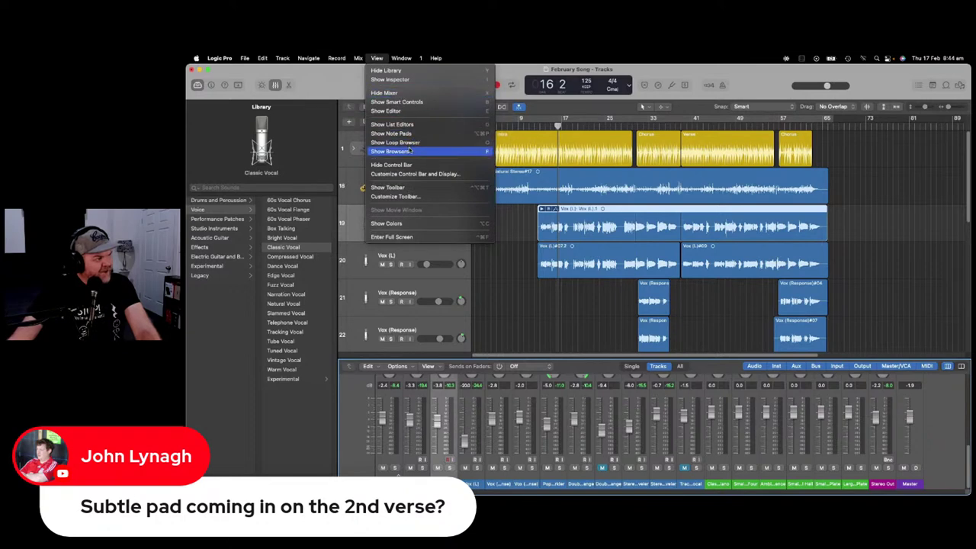
left_click(410, 102)
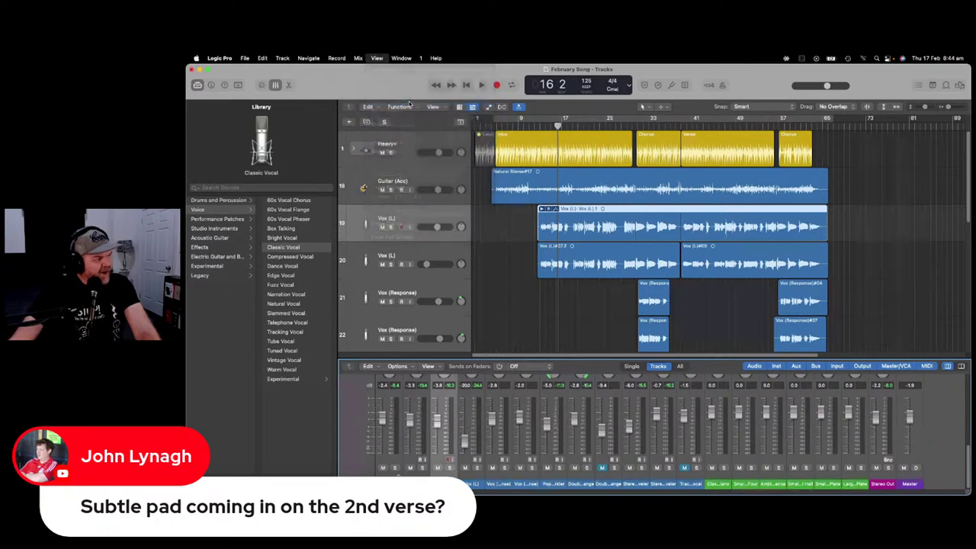
left_click(485, 236)
left_click(445, 217)
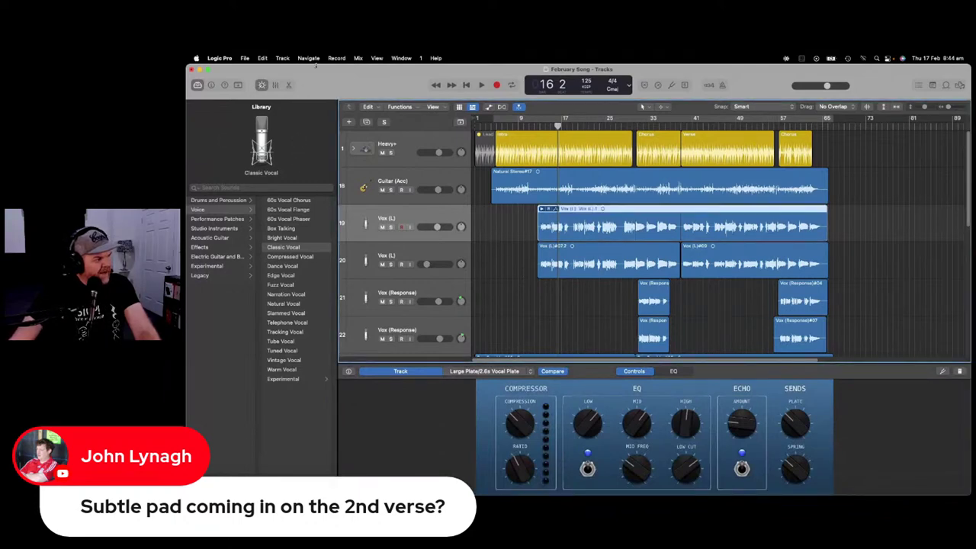
key("i")
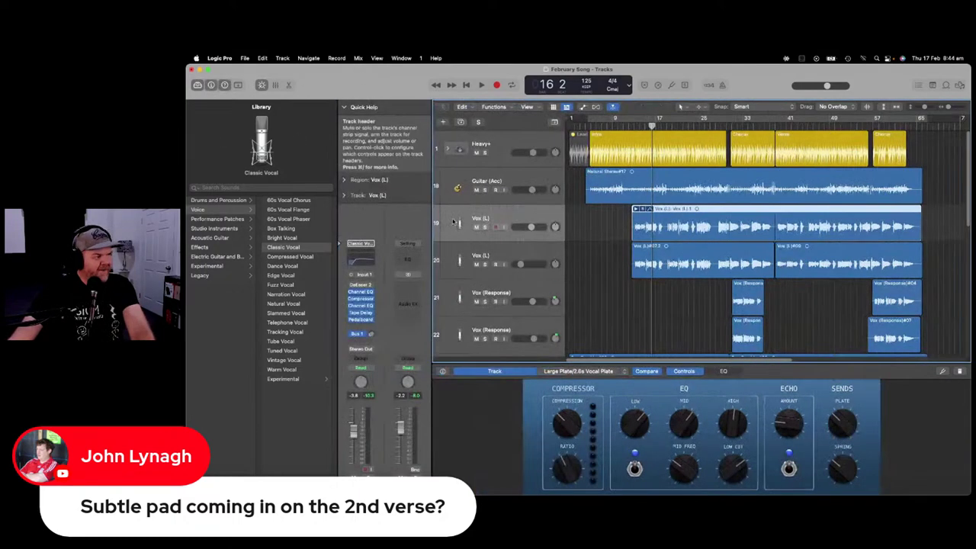
left_click(550, 258)
left_click(548, 216)
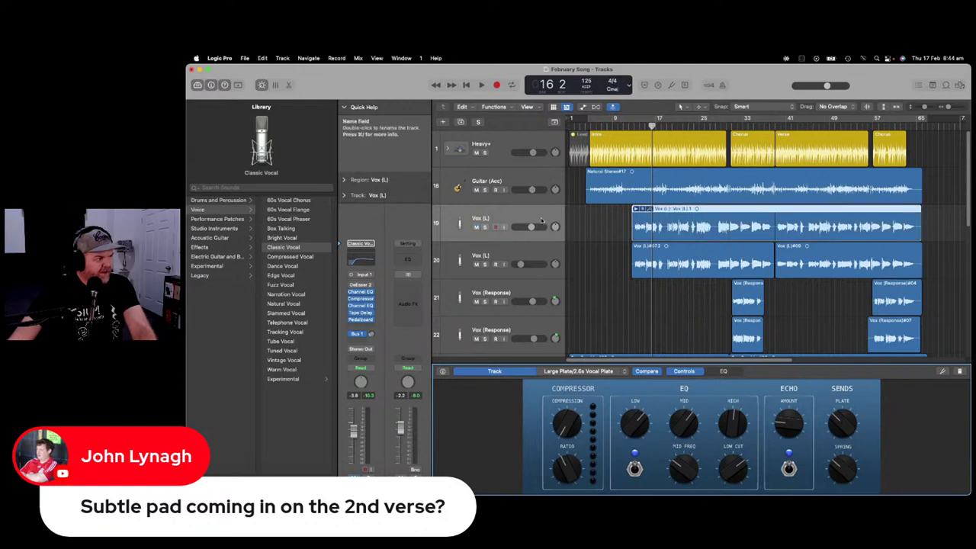
Show the Mixer, bring the channel strips' audio effects and sends into view, and select the lower Vox (L) track.
key("x")
scroll(577, 421, "up", 5)
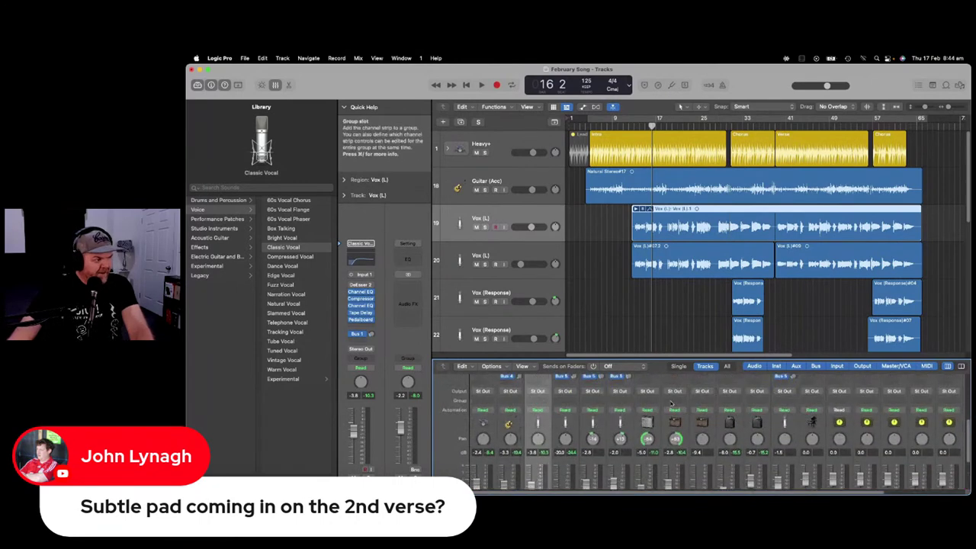
scroll(670, 404, "up", 3)
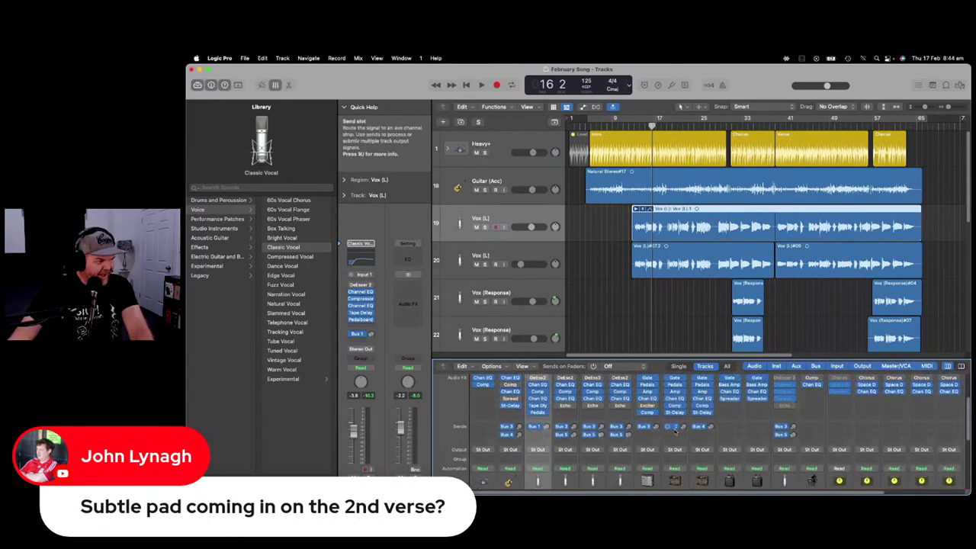
left_click(554, 251)
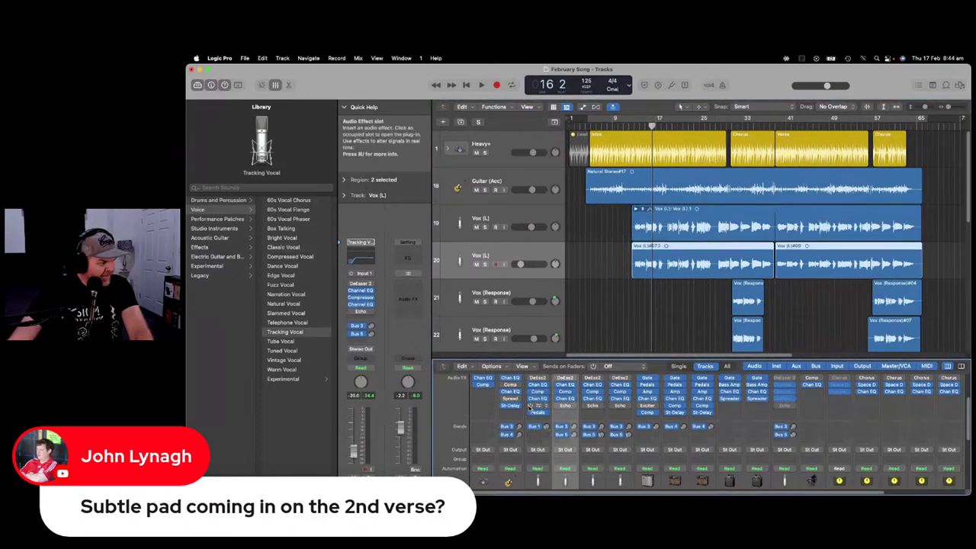
Play the song from bar 16 with the upper Vox (L) track selected and stop at bar 21.
key("space")
left_click(496, 219)
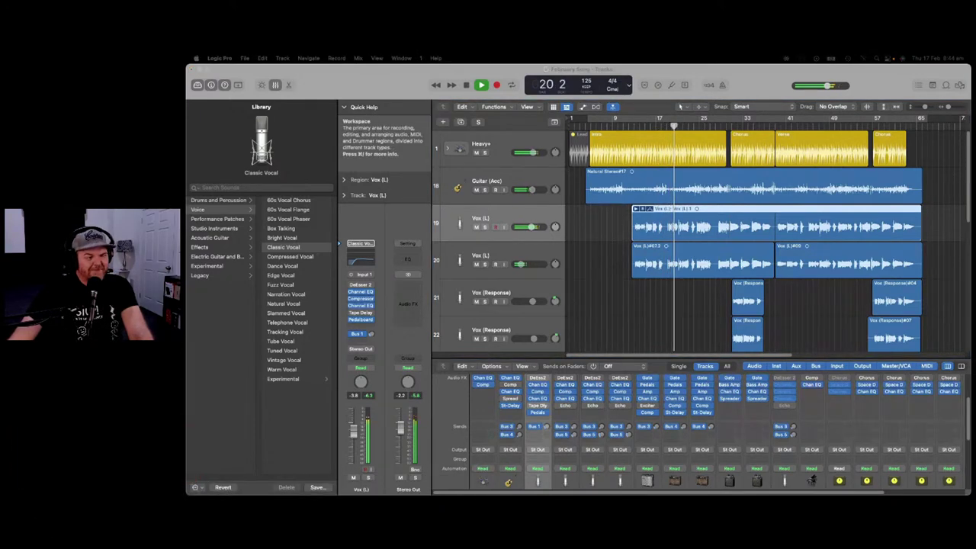
left_click(724, 287)
key("space")
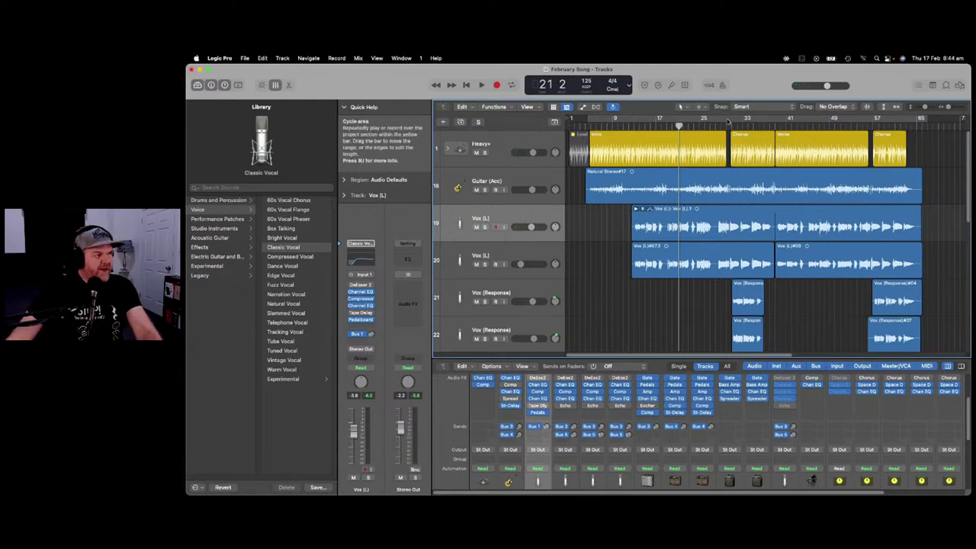
Turn off cycle mode and play the song from around bar 30 with the Classic Electric Piano track in view.
left_click(734, 124)
key("space")
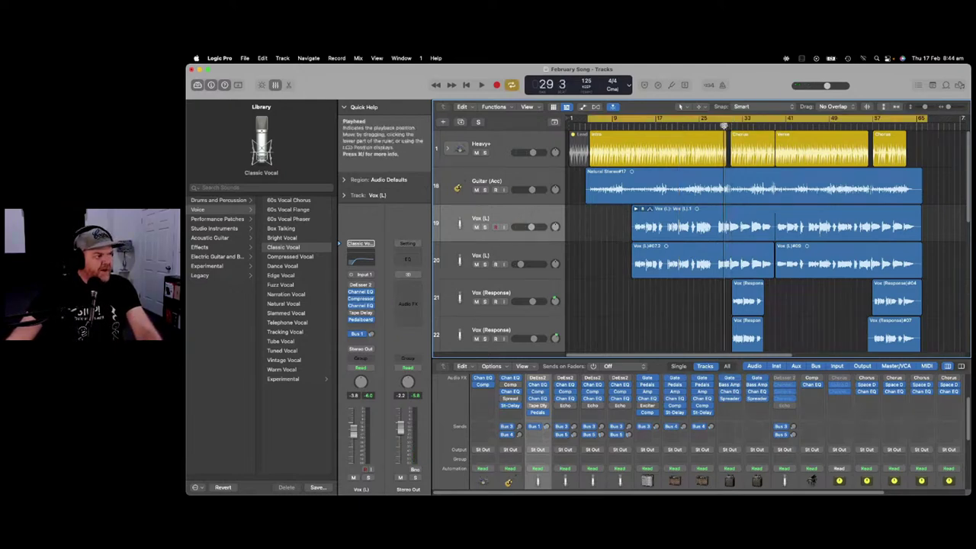
left_click(510, 85)
left_click(730, 124)
scroll(596, 293, "down", 5)
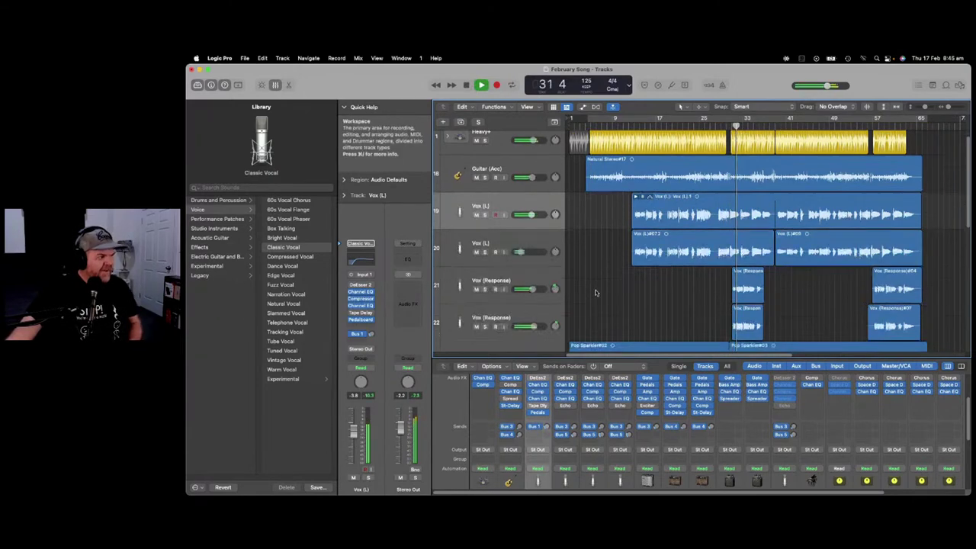
scroll(596, 292, "down", 5)
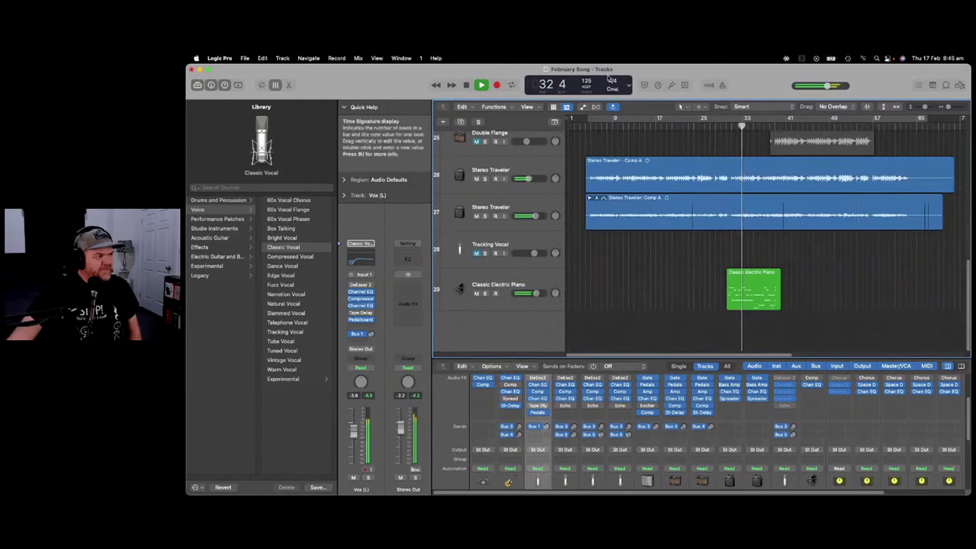
Return to the upper tracks, stop playback at bar 38 and select the Classic Electric Piano region.
scroll(663, 191, "up", 3)
scroll(664, 190, "up", 4)
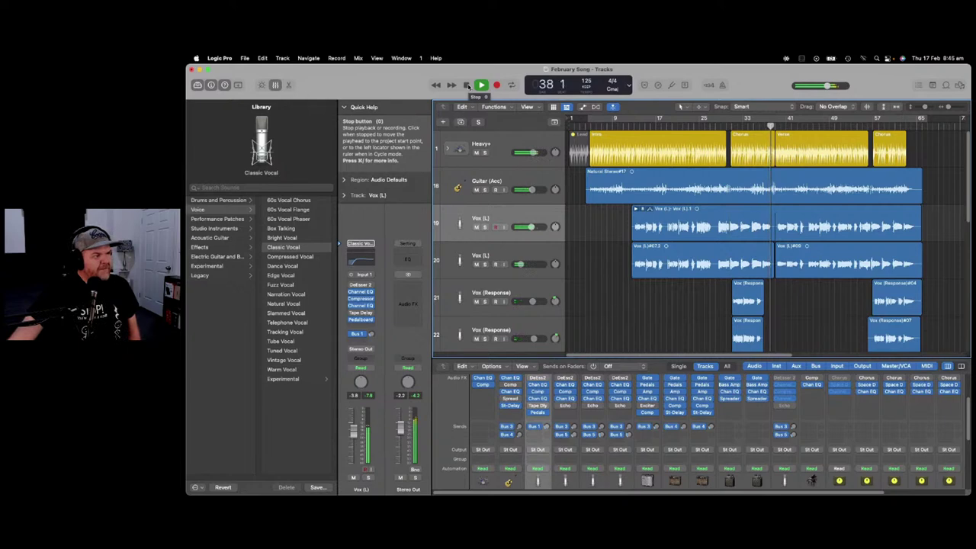
left_click(467, 85)
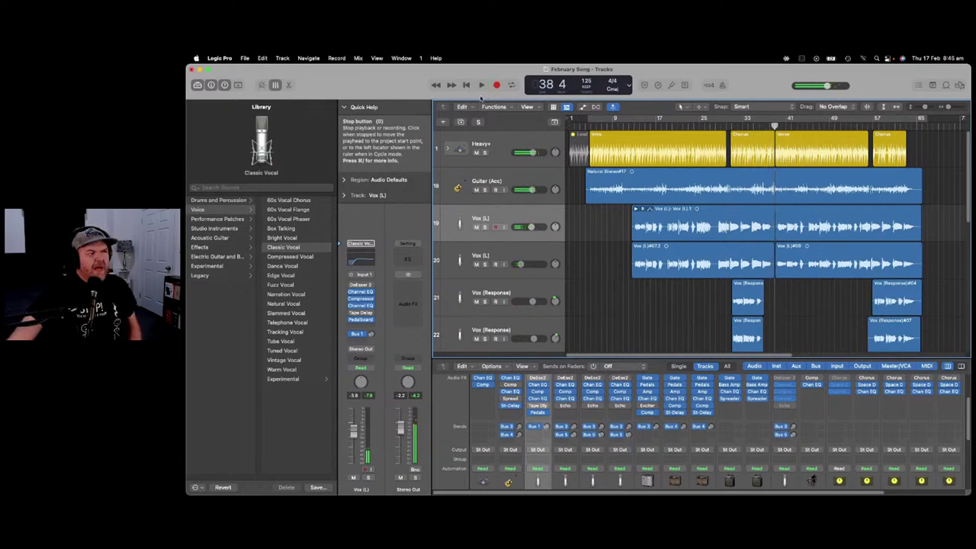
scroll(762, 232, "down", 10)
scroll(760, 231, "down", 2)
left_click(749, 293)
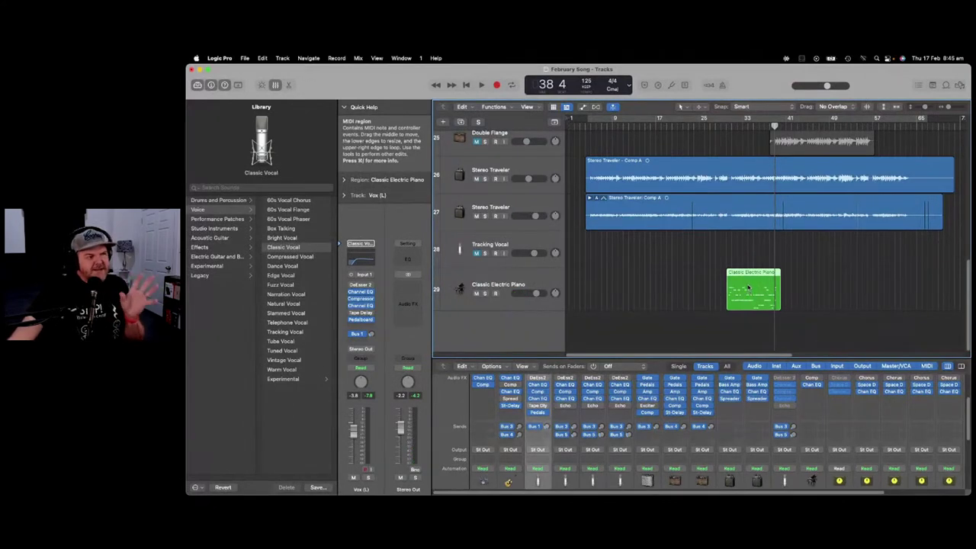
scroll(748, 287, "up", 5)
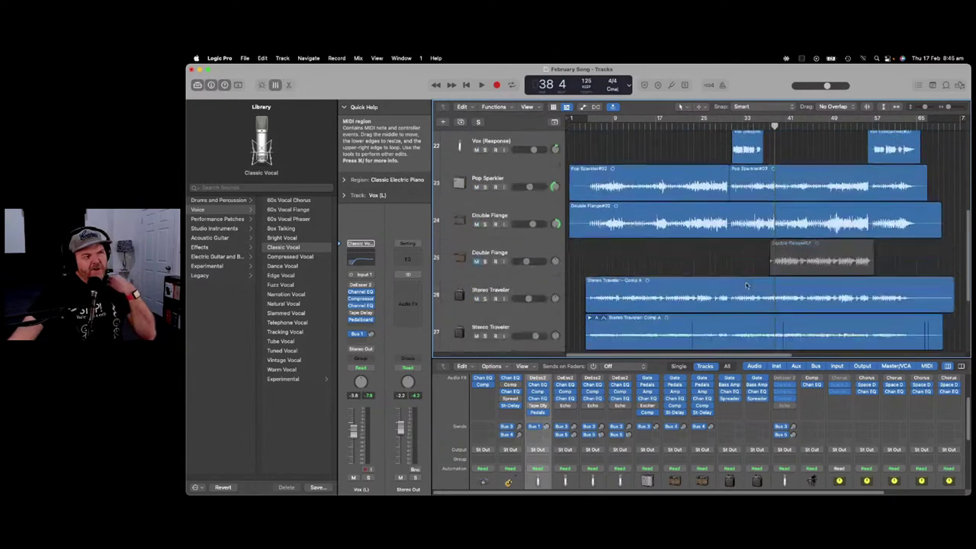
scroll(745, 284, "down", 3)
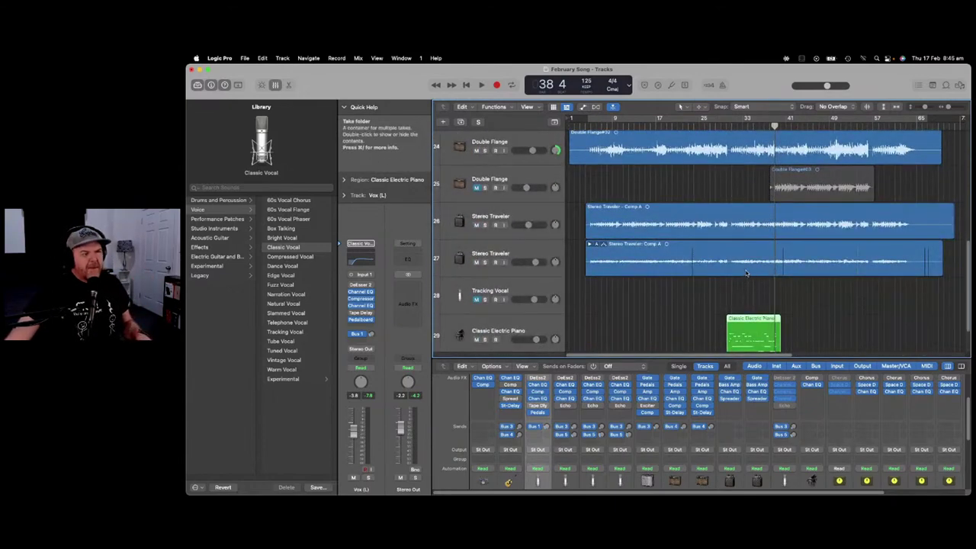
scroll(751, 273, "up", 3)
scroll(776, 272, "up", 5)
scroll(778, 271, "down", 3)
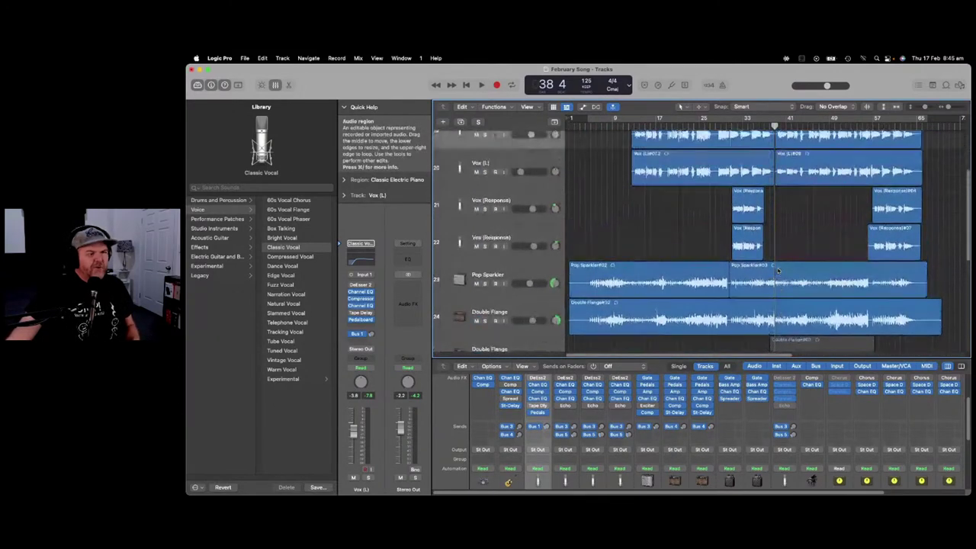
scroll(775, 158, "down", 1)
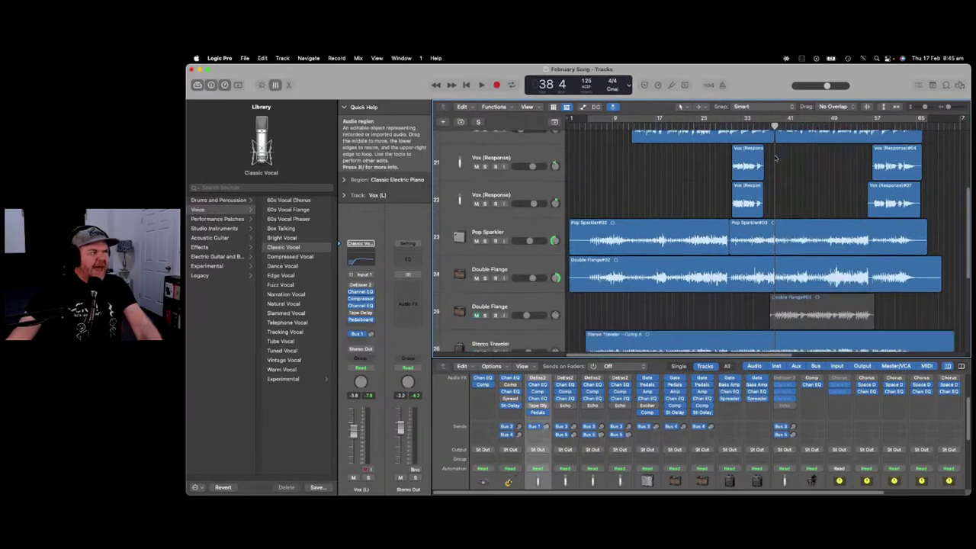
Play the song from bar 38, stop at bar 46 and return the playhead to bar 39.
scroll(776, 159, "down", 4)
key("space")
scroll(791, 166, "up", 2)
scroll(791, 166, "down", 2)
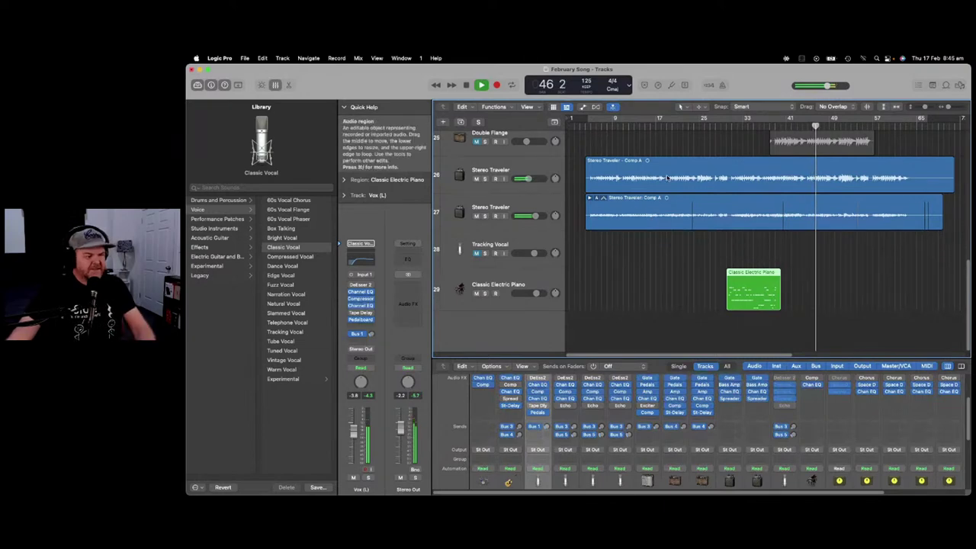
key("space")
scroll(787, 183, "up", 5)
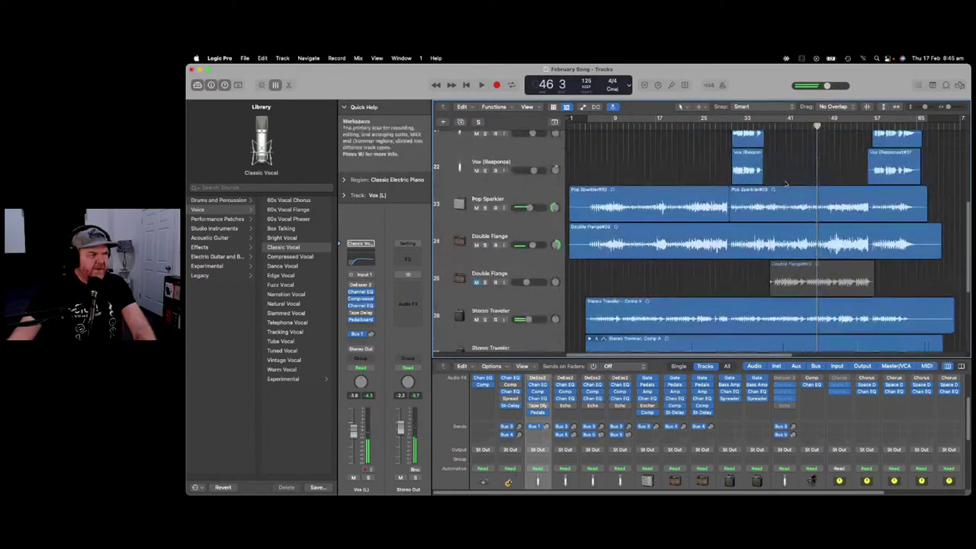
left_click(770, 122)
left_click_drag(770, 124, 774, 124)
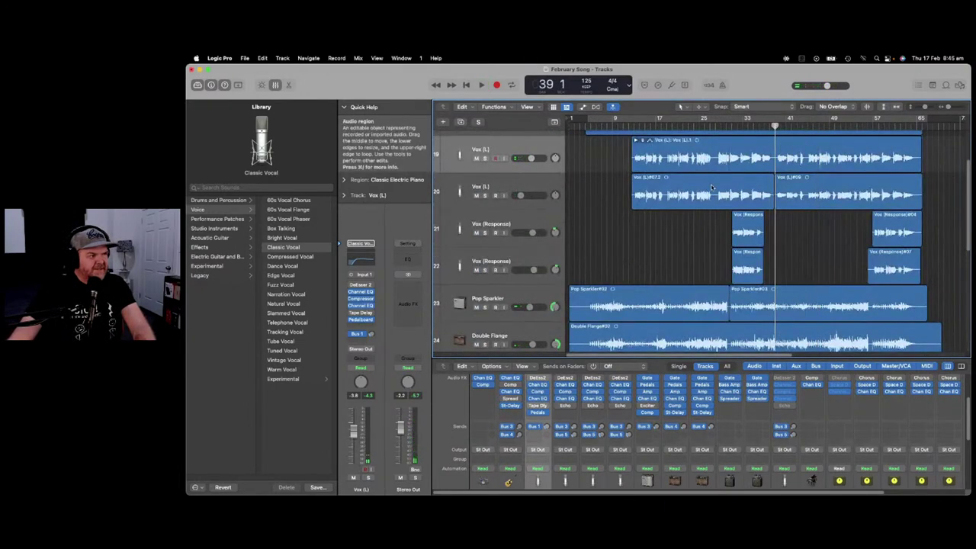
scroll(785, 240, "down", 6)
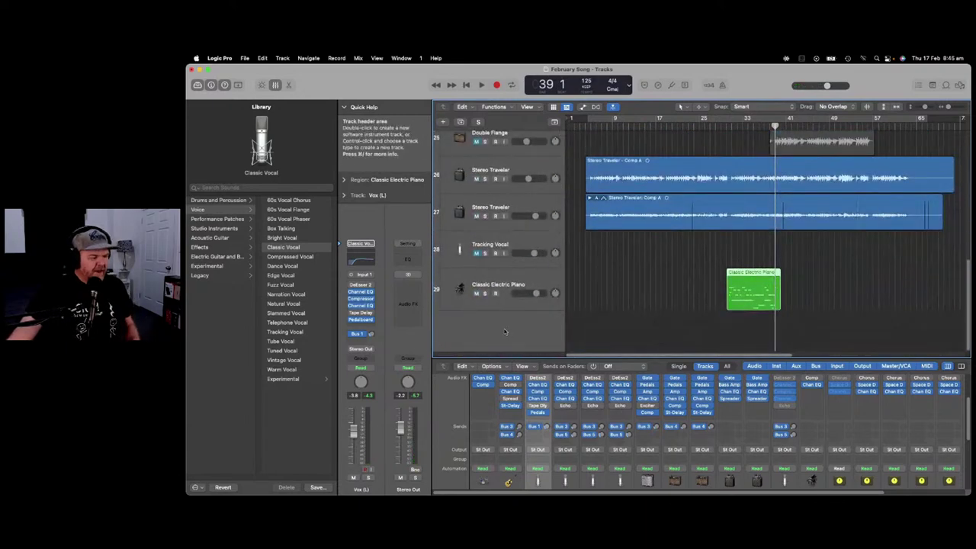
right_click(510, 330)
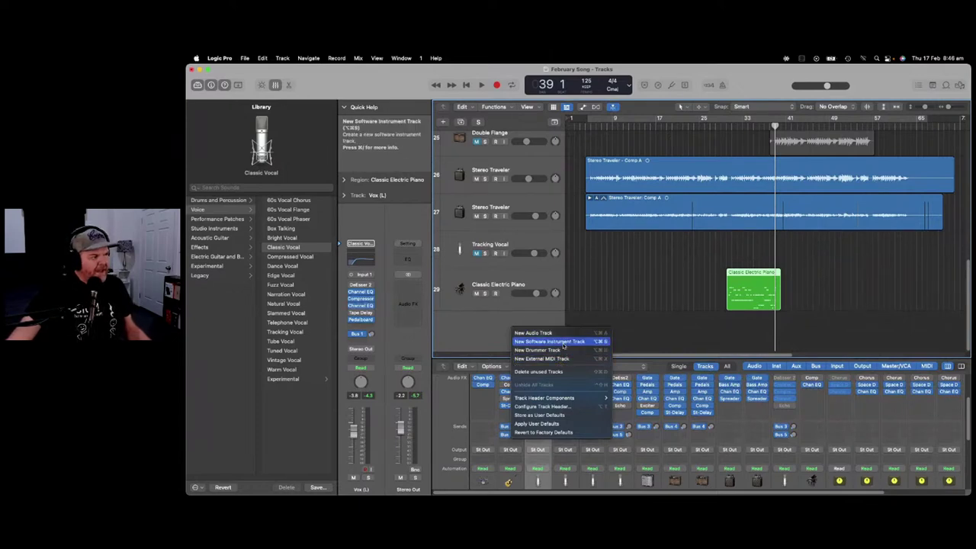
left_click(563, 345)
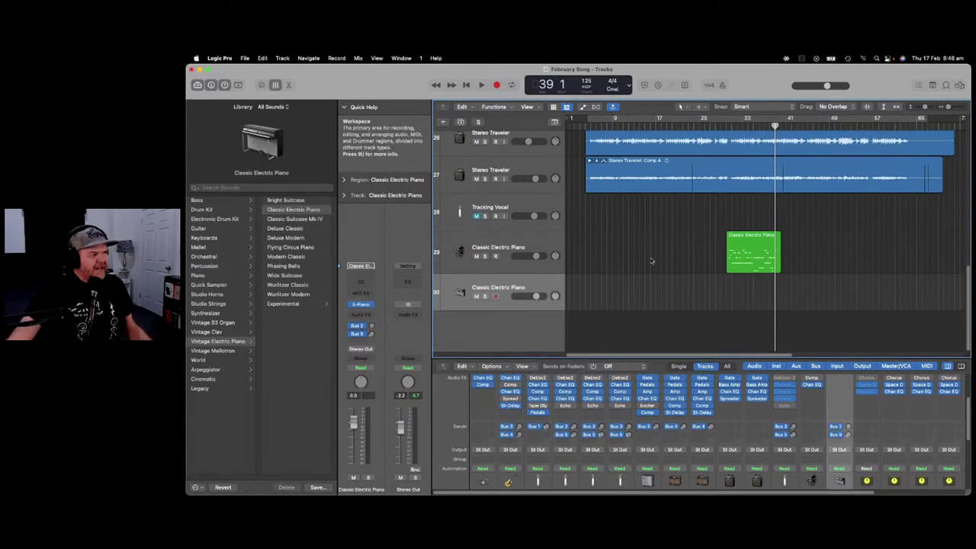
right_click(543, 287)
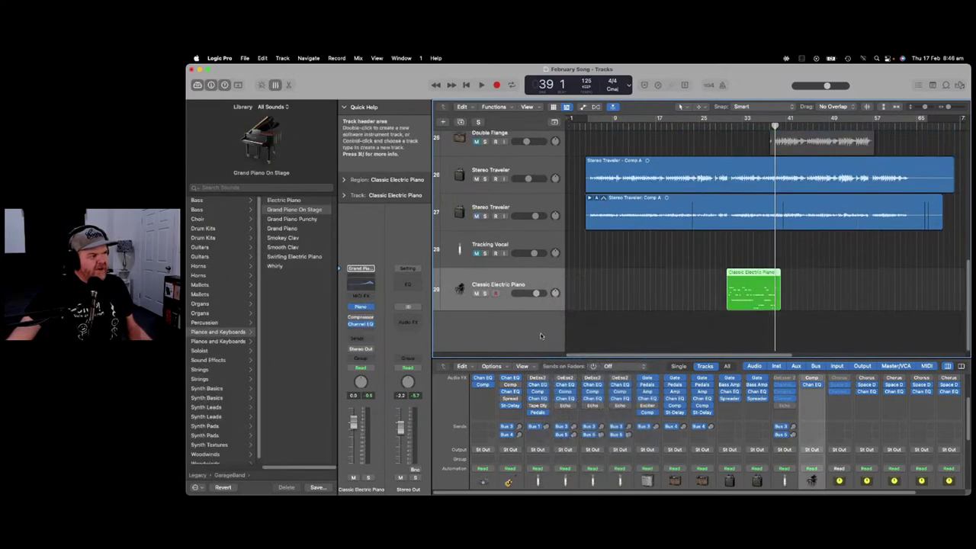
Add a software instrument track below Classic Electric Piano and load the Breathing Strings patch from the Cinematic Textures category.
right_click(537, 325)
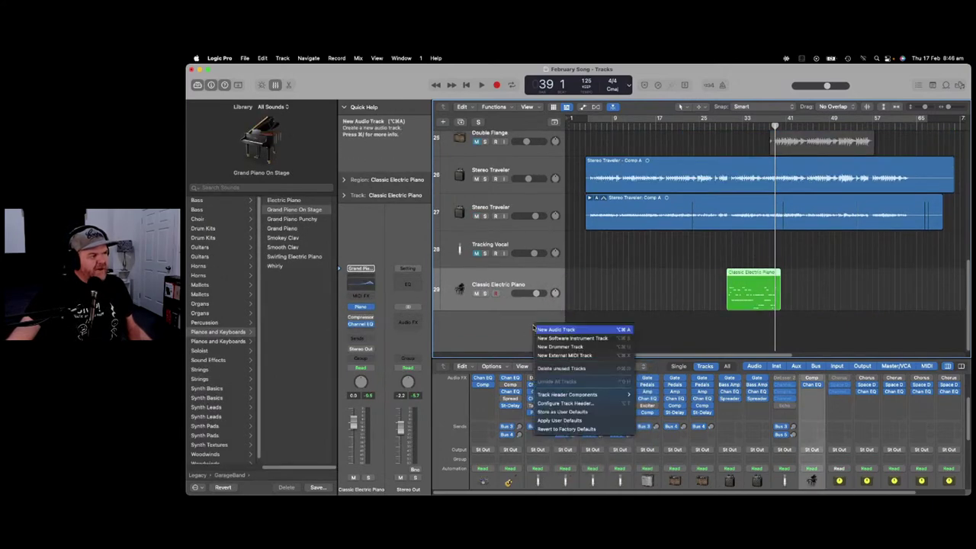
left_click(584, 338)
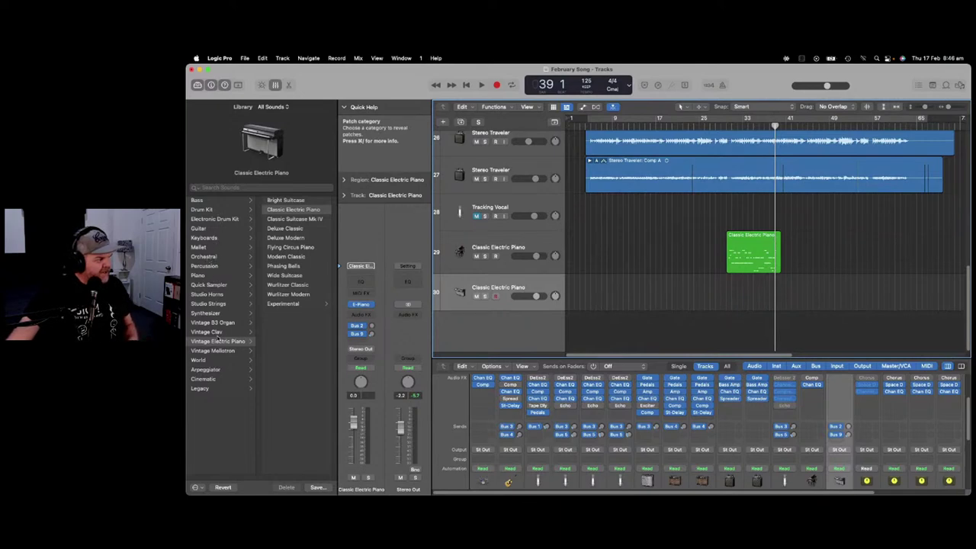
left_click(214, 388)
left_click(214, 379)
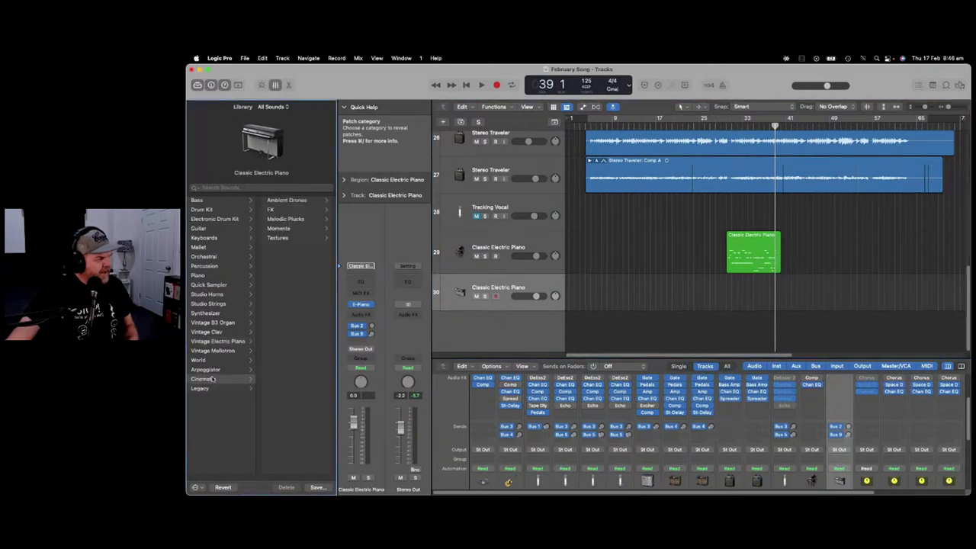
left_click(289, 240)
left_click(306, 230)
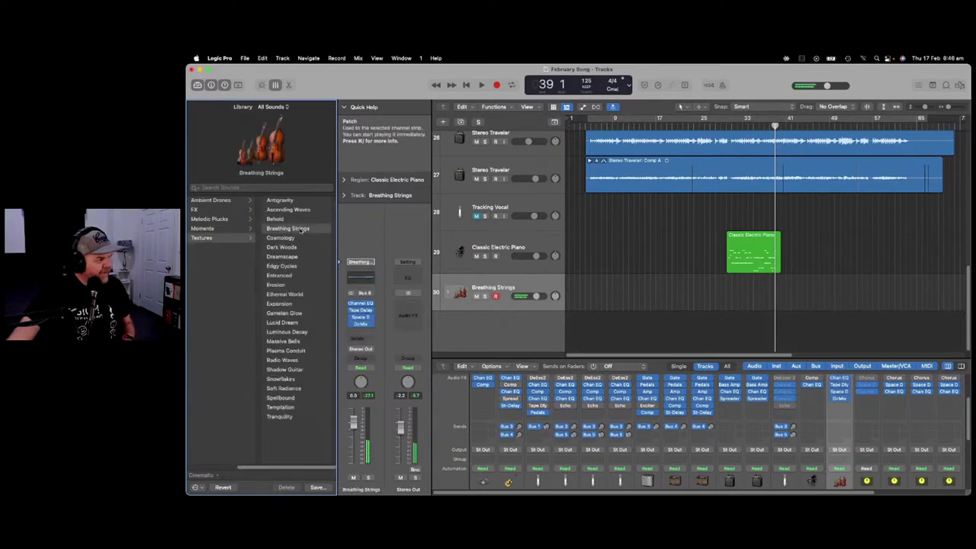
Try the Cosmology texture and the Warm Waves ambient drone patches on the new instrument track.
left_click(296, 239)
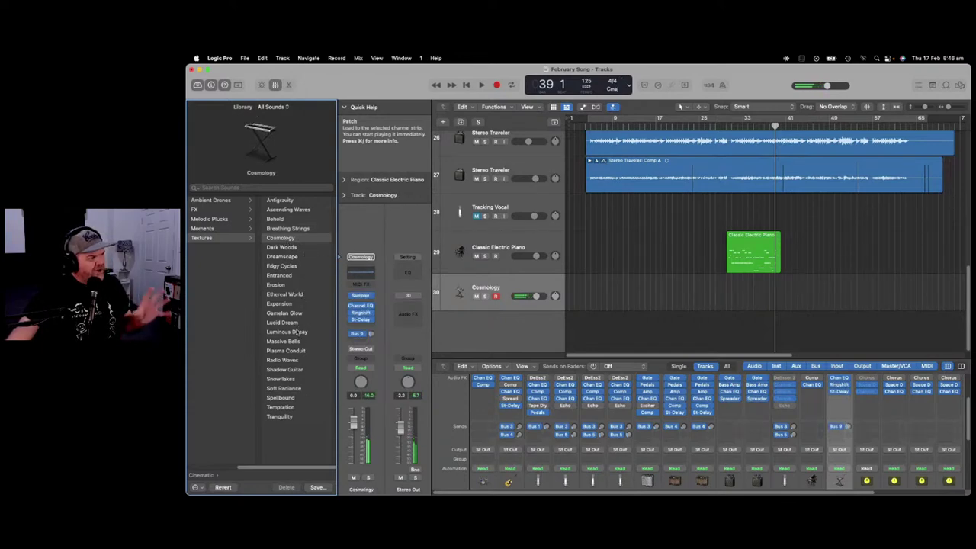
left_click(211, 220)
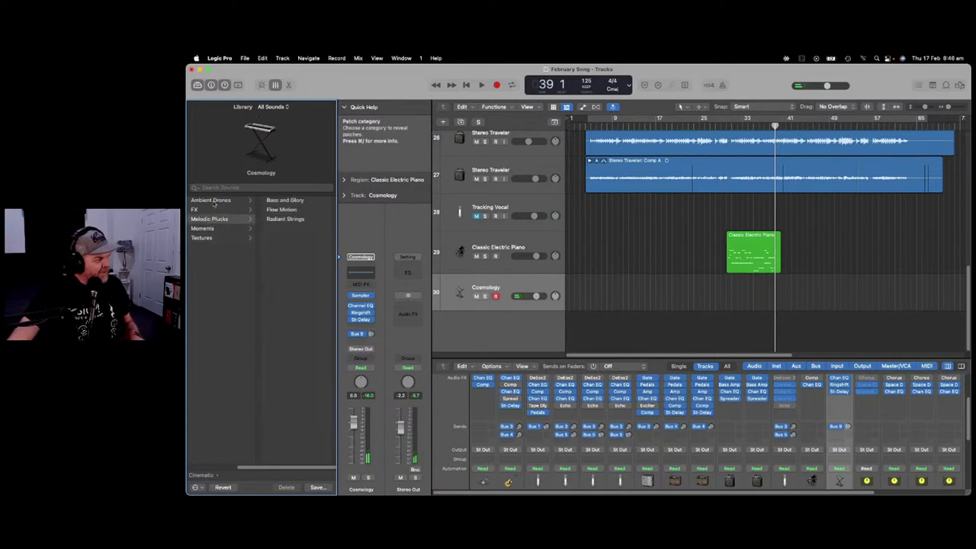
left_click(212, 200)
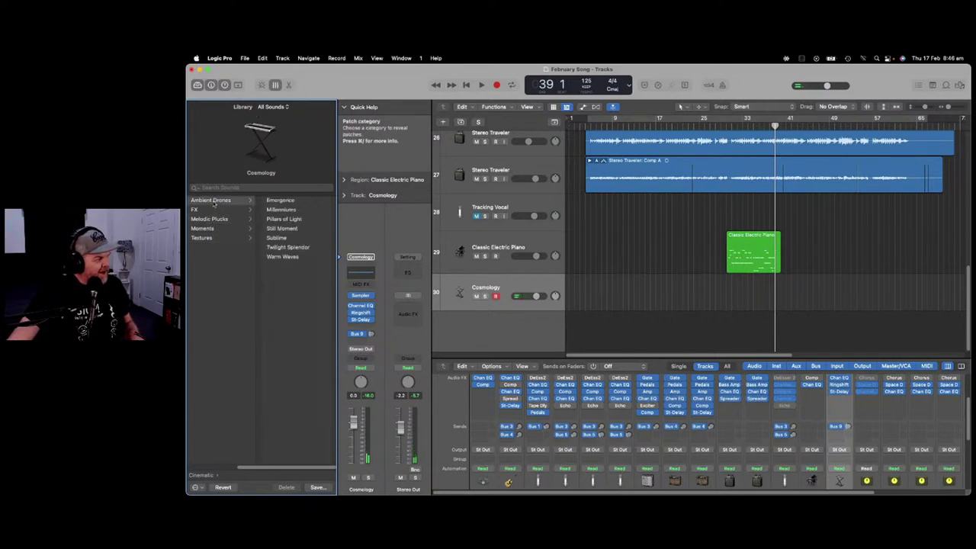
left_click(290, 258)
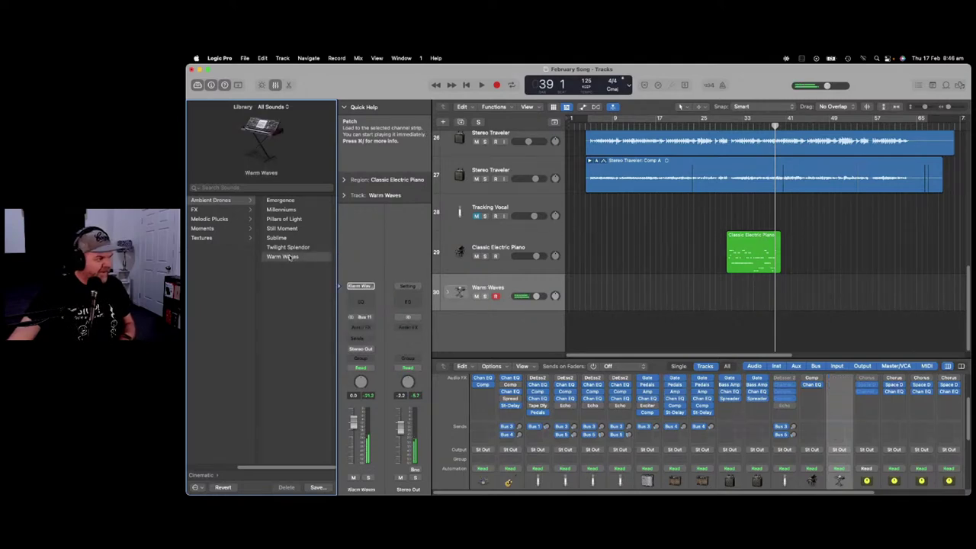
Try the King's Cross section patch from Studio Strings and load Abbey Wood on the new track instead.
left_click(201, 475)
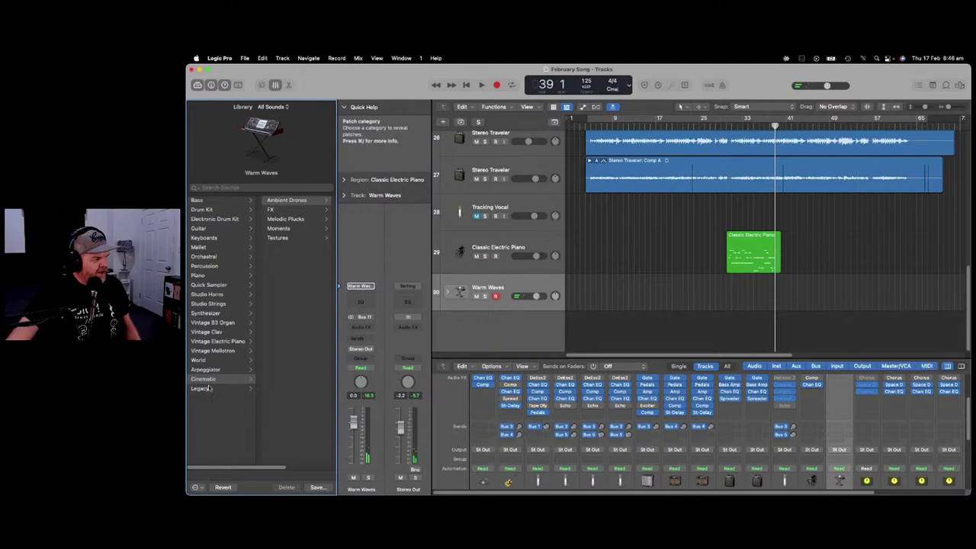
left_click(219, 304)
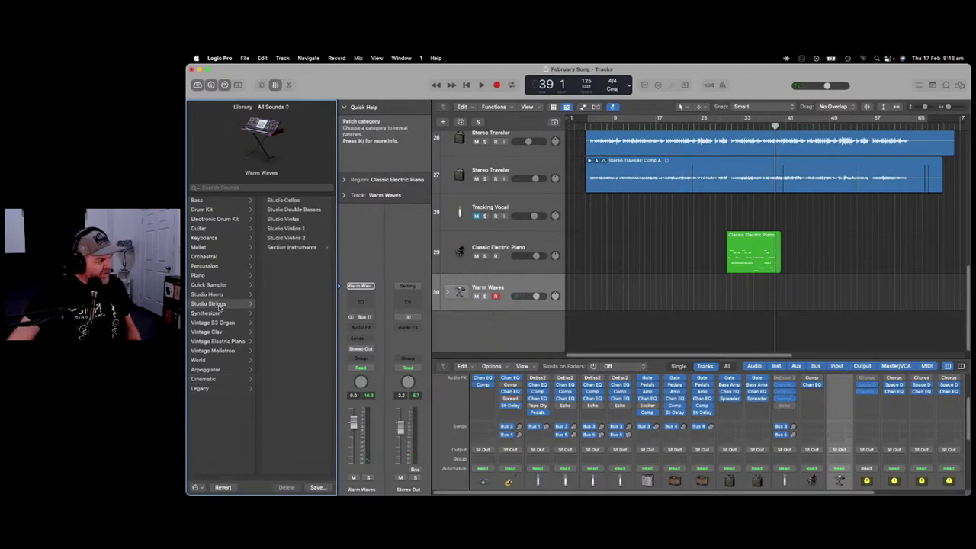
left_click(292, 248)
left_click(288, 239)
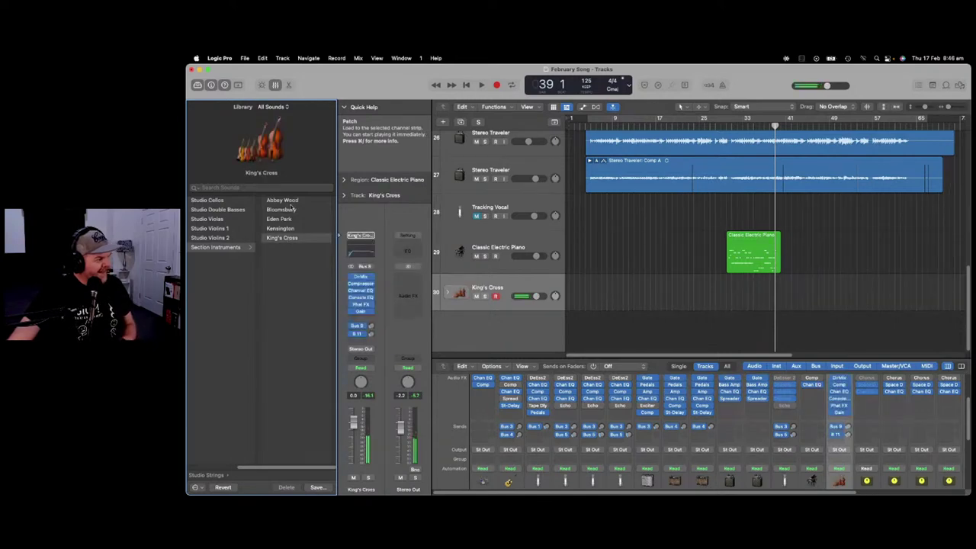
left_click(292, 202)
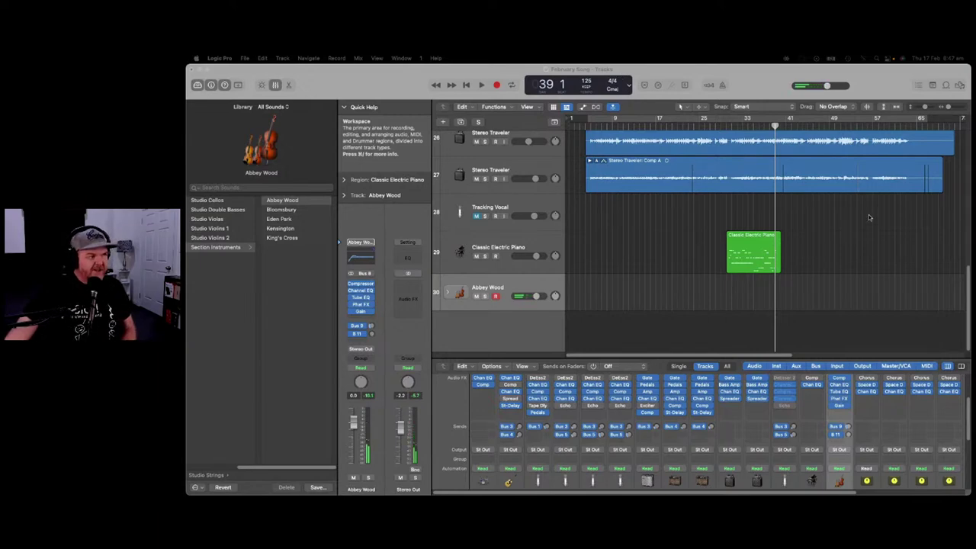
Play the song from bar 36 to rehearse the Abbey Wood strings along with it and stop at bar 46.
scroll(893, 217, "up", 6)
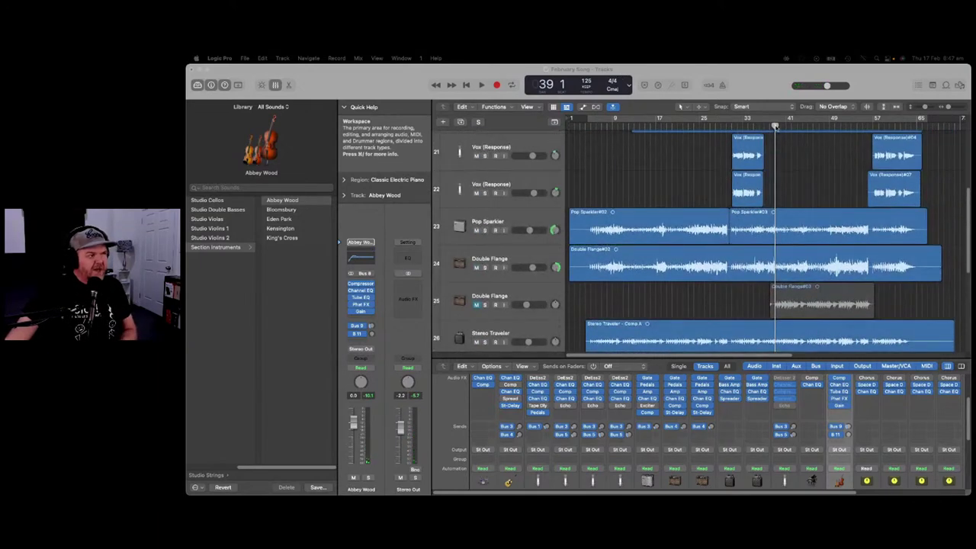
left_click_drag(775, 126, 759, 126)
left_click(759, 126)
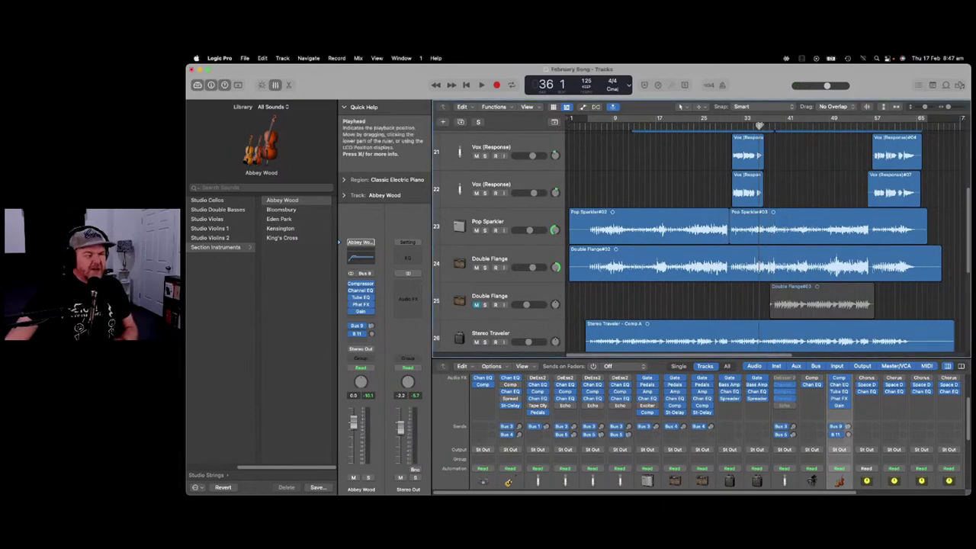
key("space")
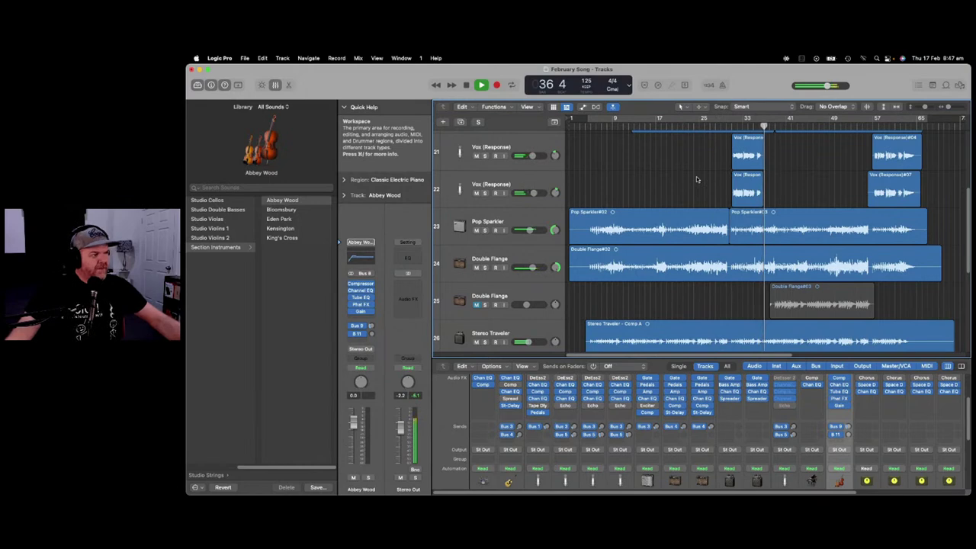
scroll(696, 179, "down", 2)
scroll(699, 198, "down", 3)
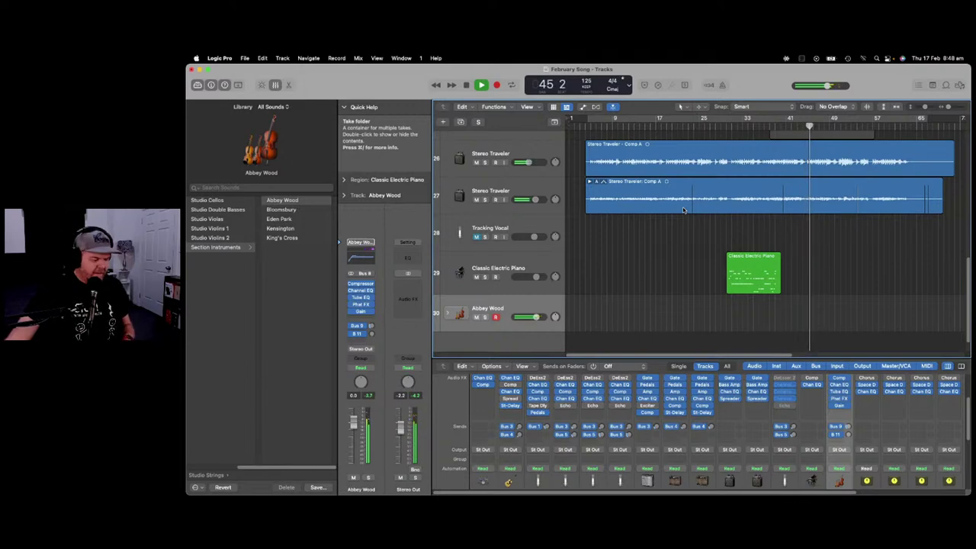
key("space")
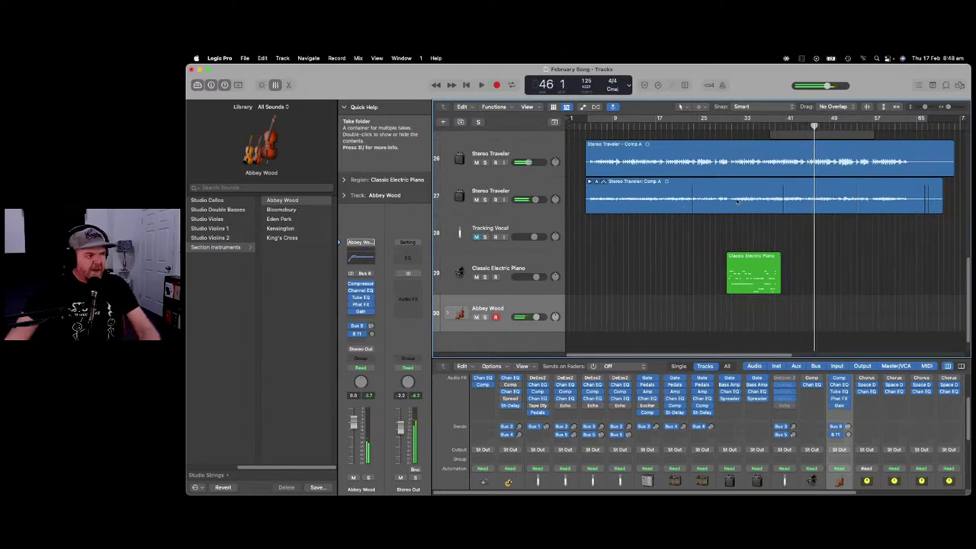
Try to record a string part on the Abbey Wood track starting at bar 39.
left_click_drag(813, 126, 779, 123)
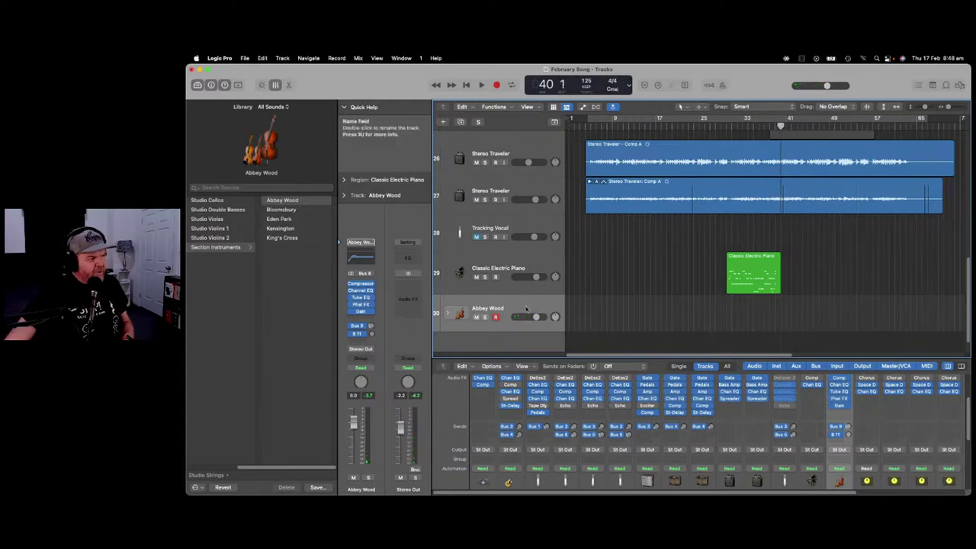
left_click(596, 317)
left_click_drag(780, 127, 775, 126)
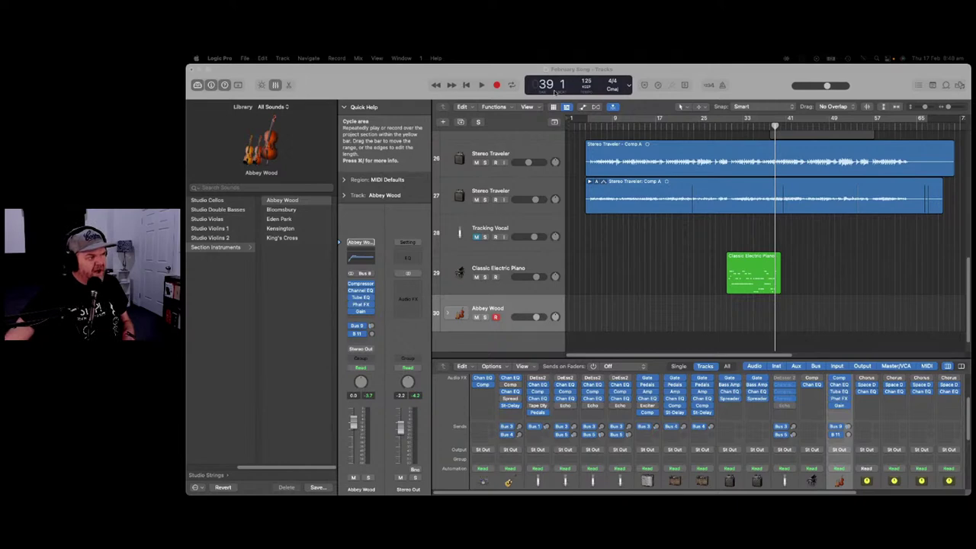
left_click(497, 85)
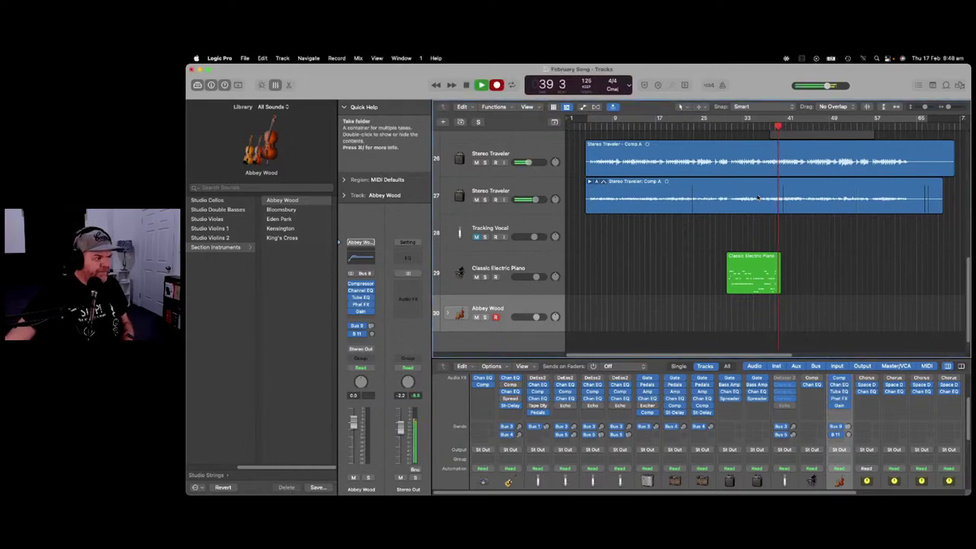
key("space")
Re-record the string part on the Abbey Wood track through bar 57 and trim the region's start to bar 38.
left_click_drag(790, 126, 725, 128)
left_click(496, 84)
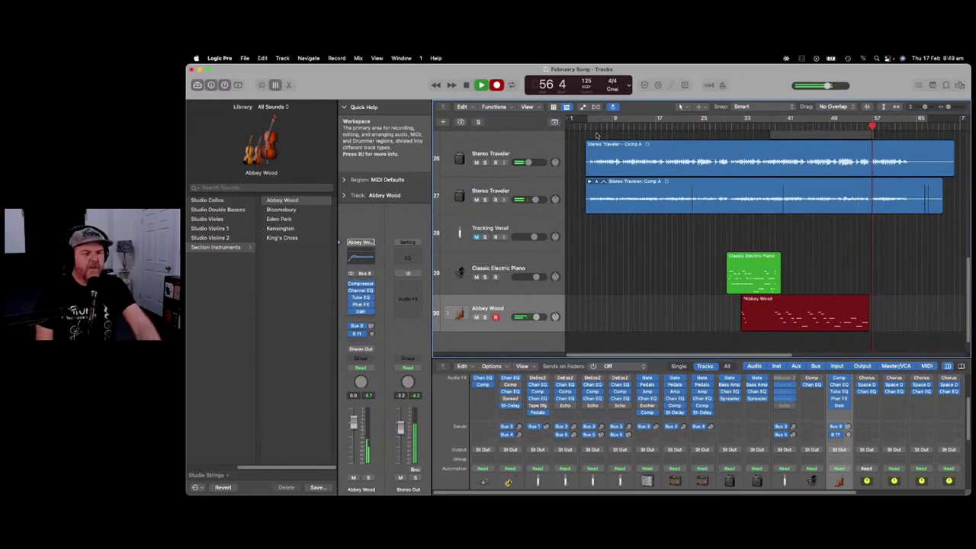
key("space")
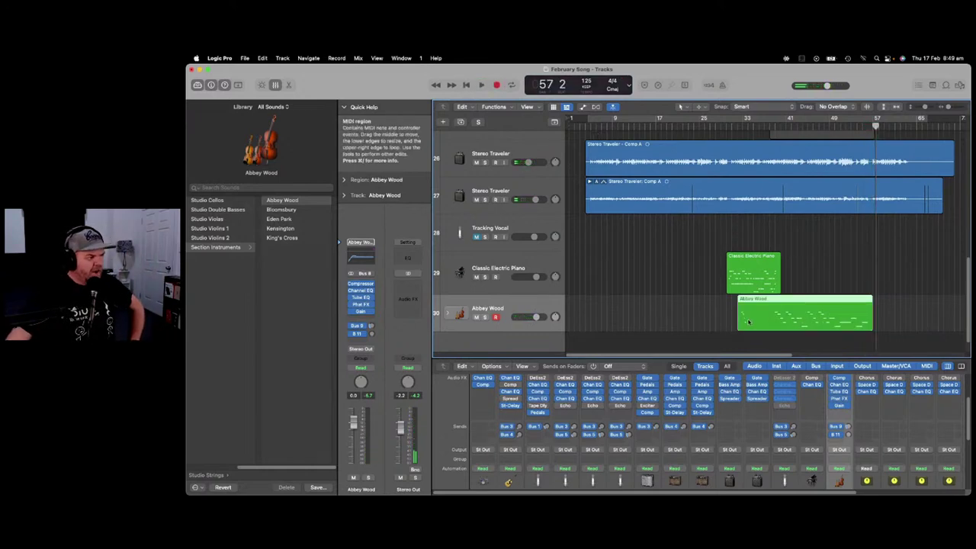
left_click_drag(738, 320, 769, 320)
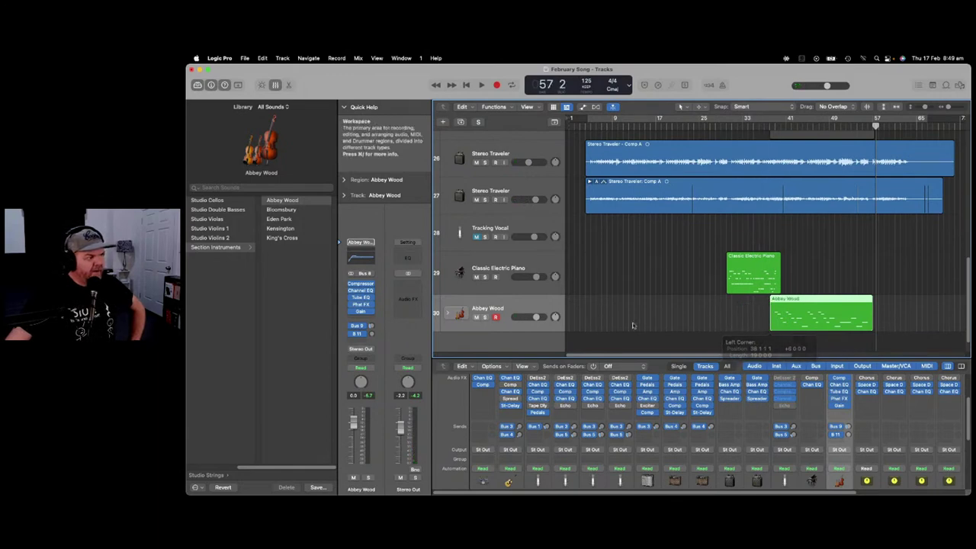
Solo the Abbey Wood track, play the recorded strings to bar 41, and turn solo off.
key("s")
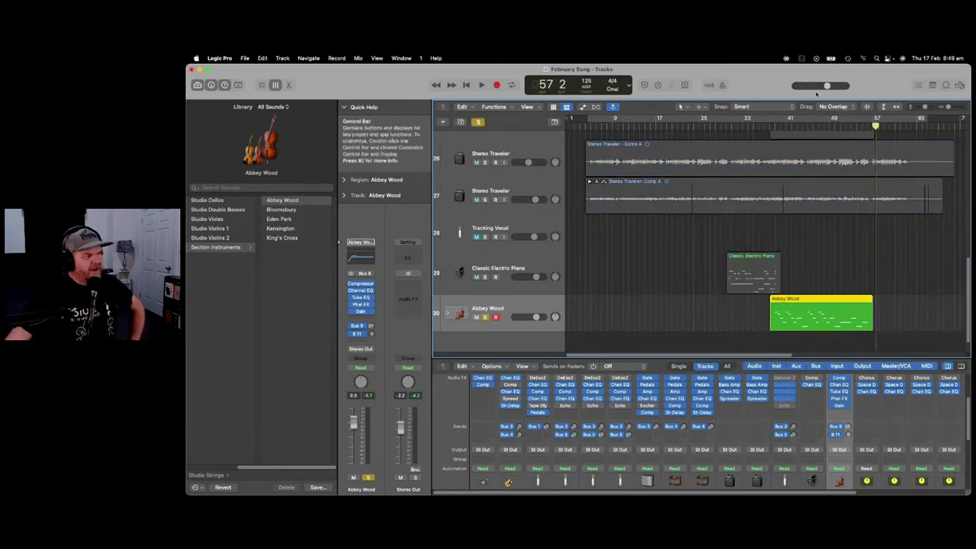
left_click(776, 125)
key("space")
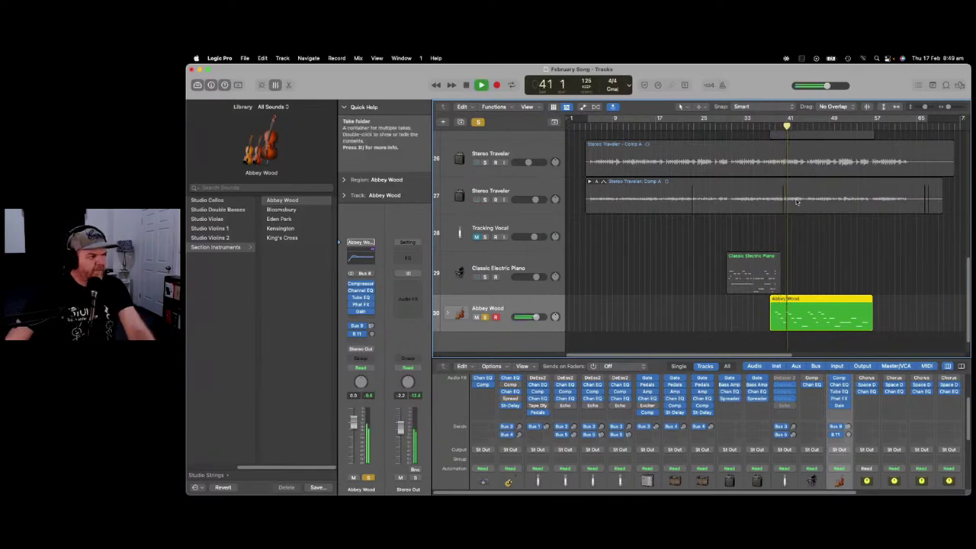
key("space")
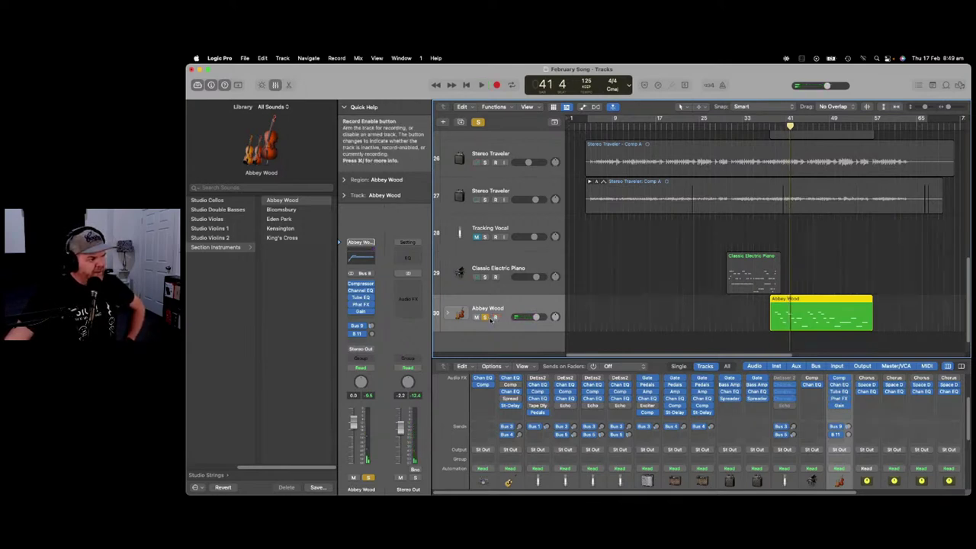
key("s")
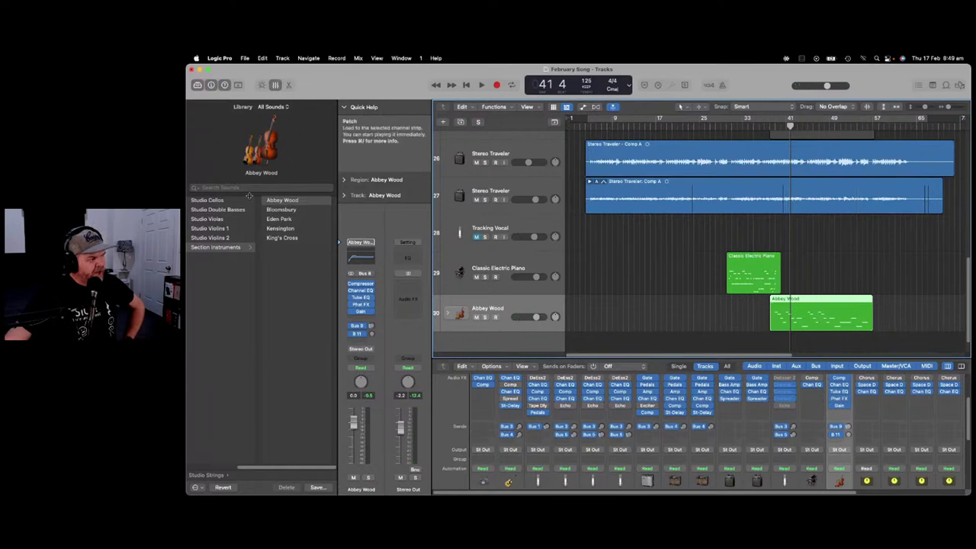
Search the sound library for "pad" and try the Grand Piano with Pad & Choir patch on the strings track.
left_click(212, 188)
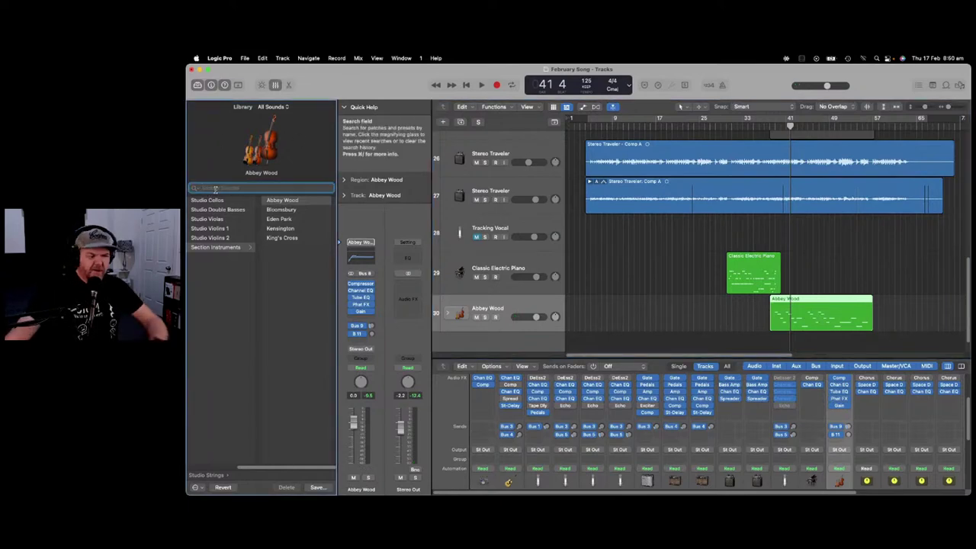
type("pad")
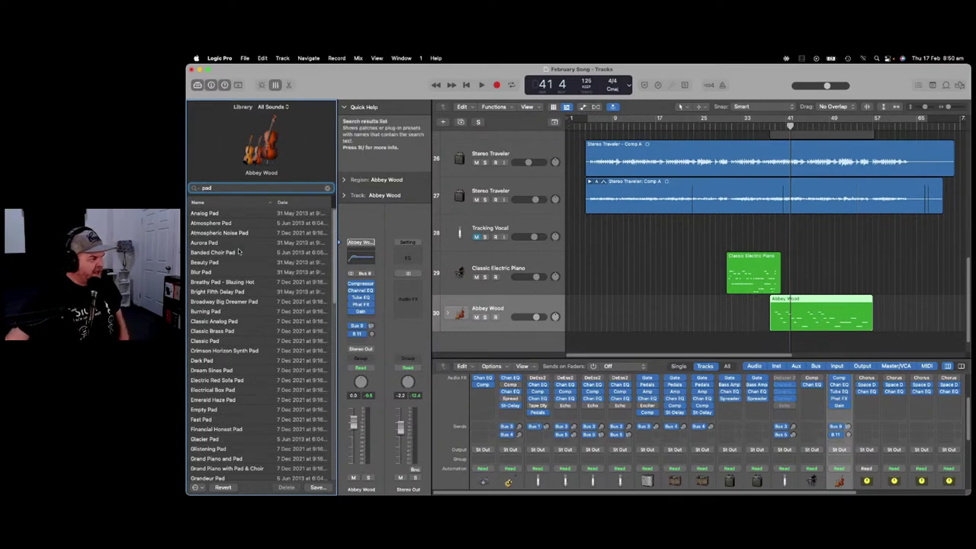
scroll(234, 266, "down", 10)
scroll(219, 287, "up", 10)
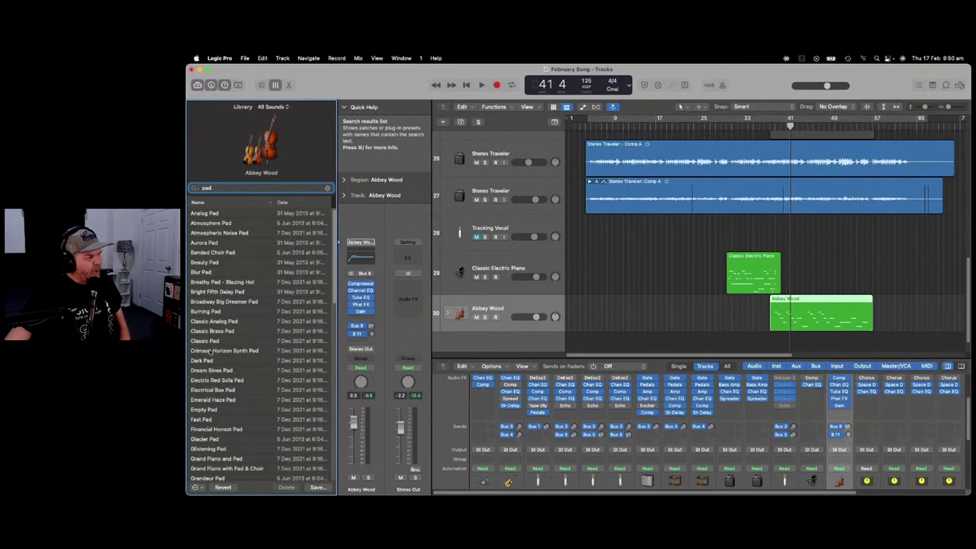
left_click(225, 468)
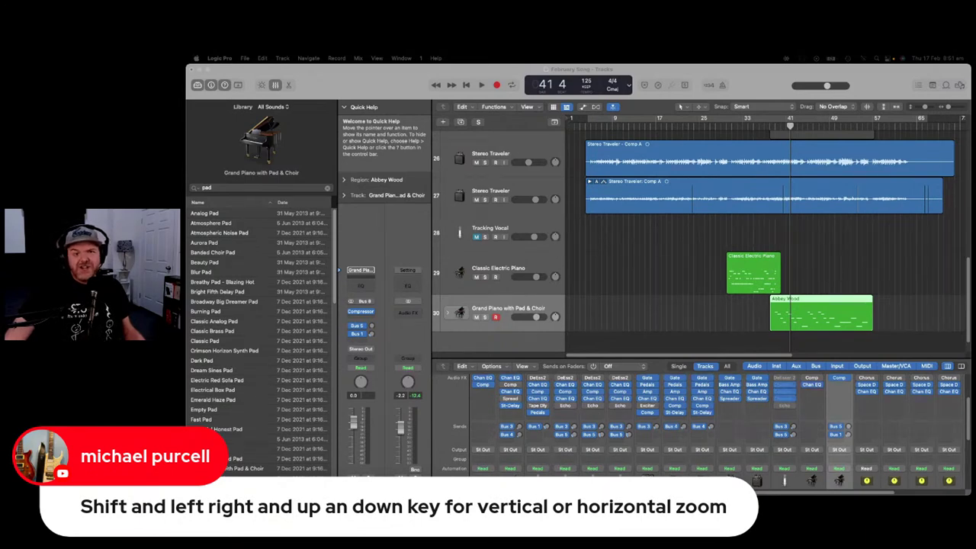
Try to change the vertical zoom of the tracks area.
left_click(674, 246)
key("Up")
key("Up")
key("Up")
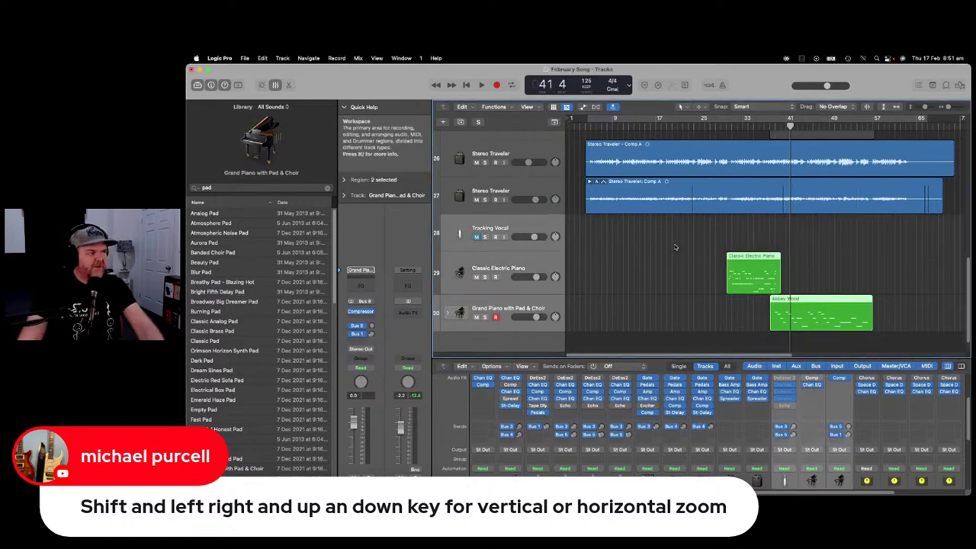
left_click(627, 228)
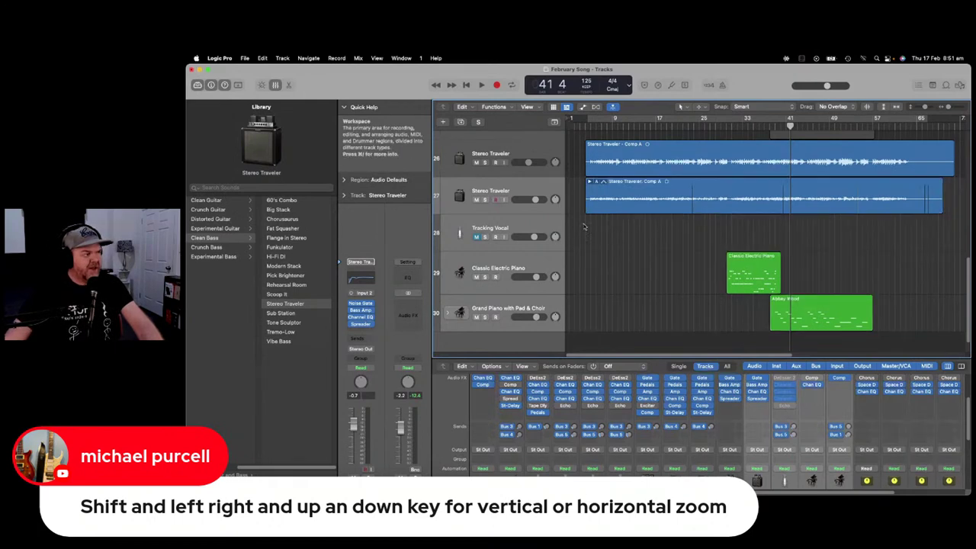
left_click(546, 171)
left_click(601, 262)
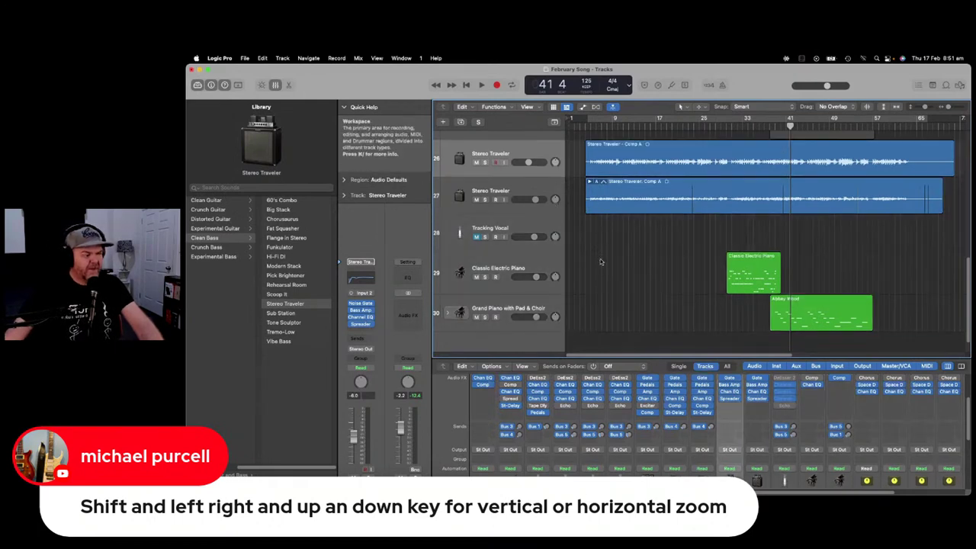
key("ctrl+Up")
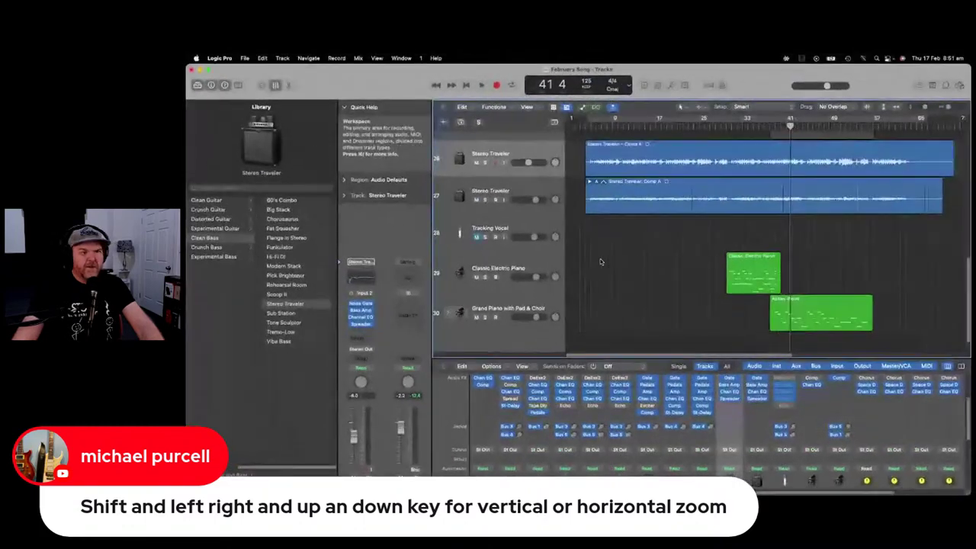
key("ctrl+Up")
key("ctrl+Up")
key("ctrl+Up")
key("ctrl+Up")
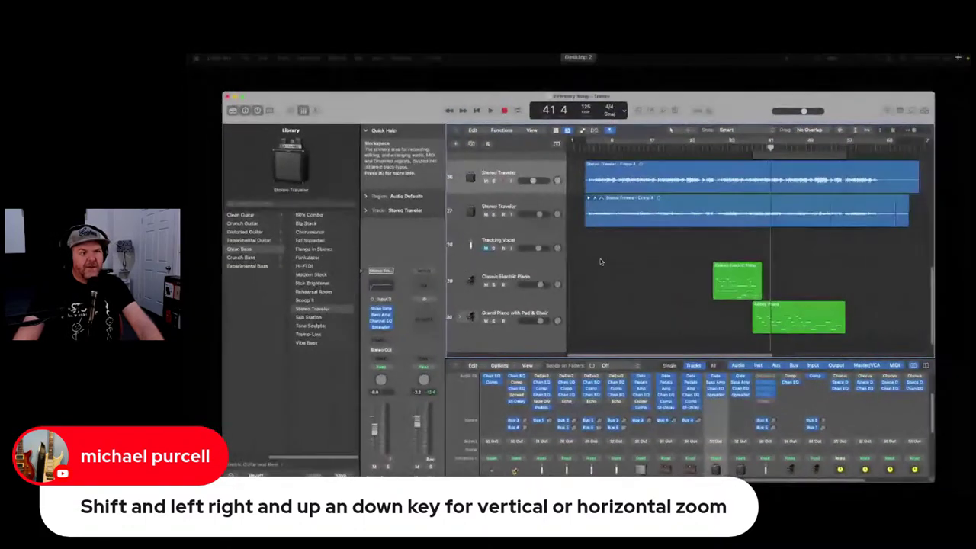
key("ctrl+Up")
key("ctrl+Up")
key("ctrl+Up")
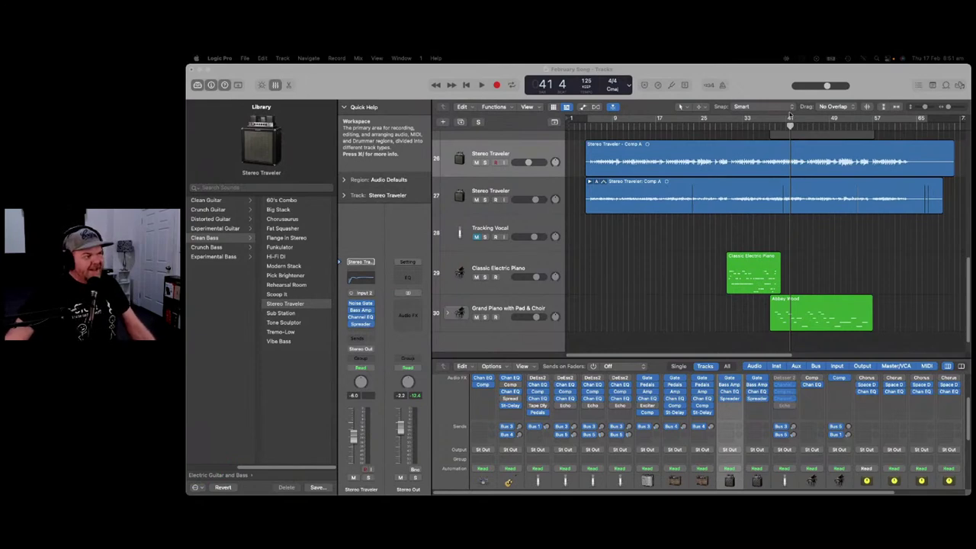
Solo the Grand Piano with Pad & Choir track and audition its region from bar 39.
left_click(775, 126)
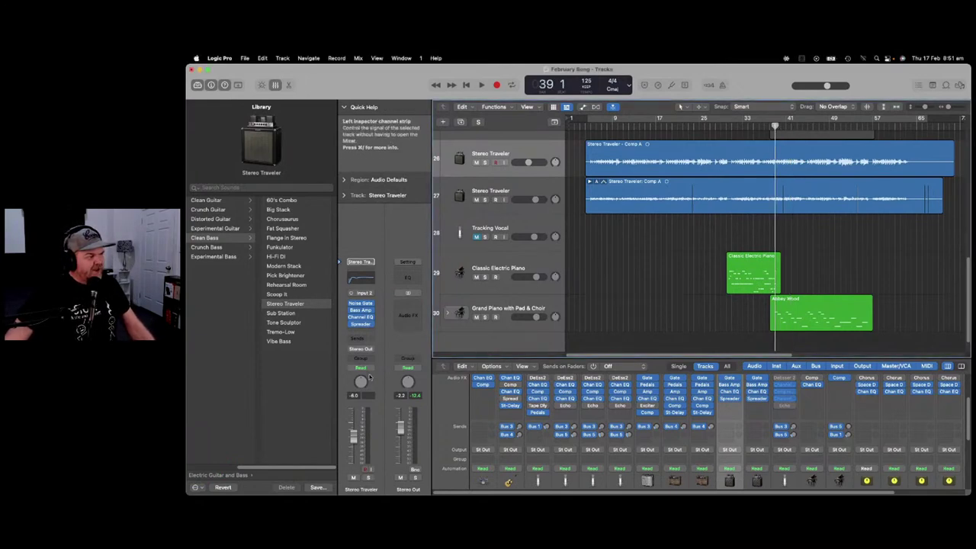
key("ctrl+s")
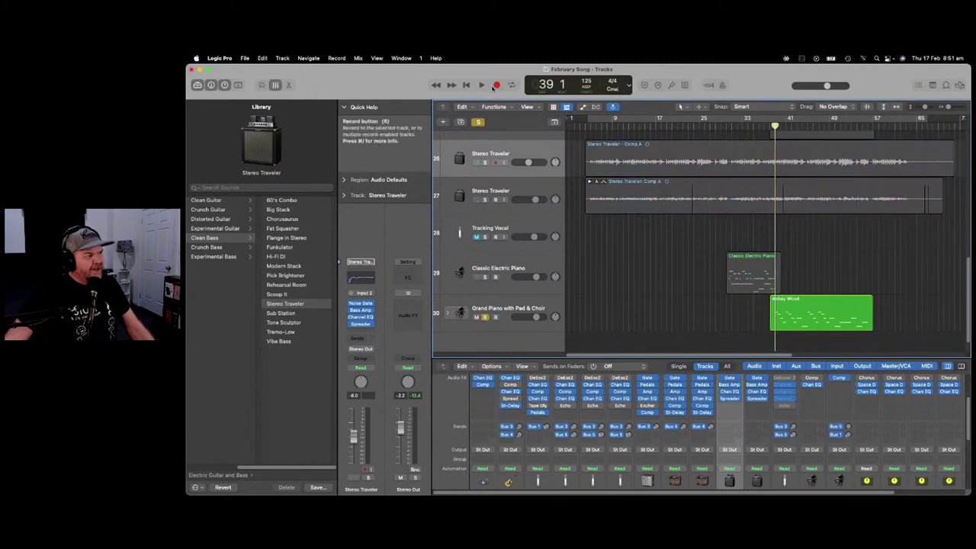
key("space")
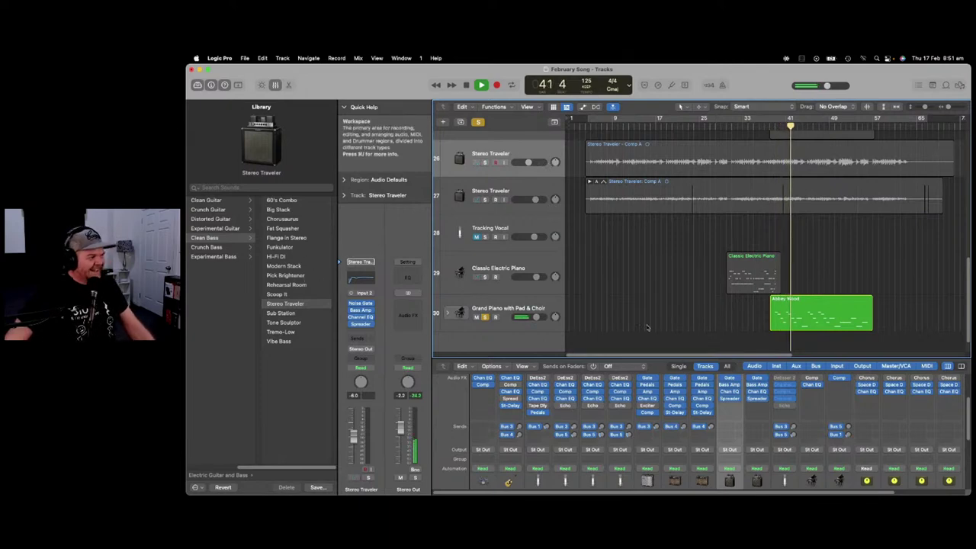
left_click(792, 314)
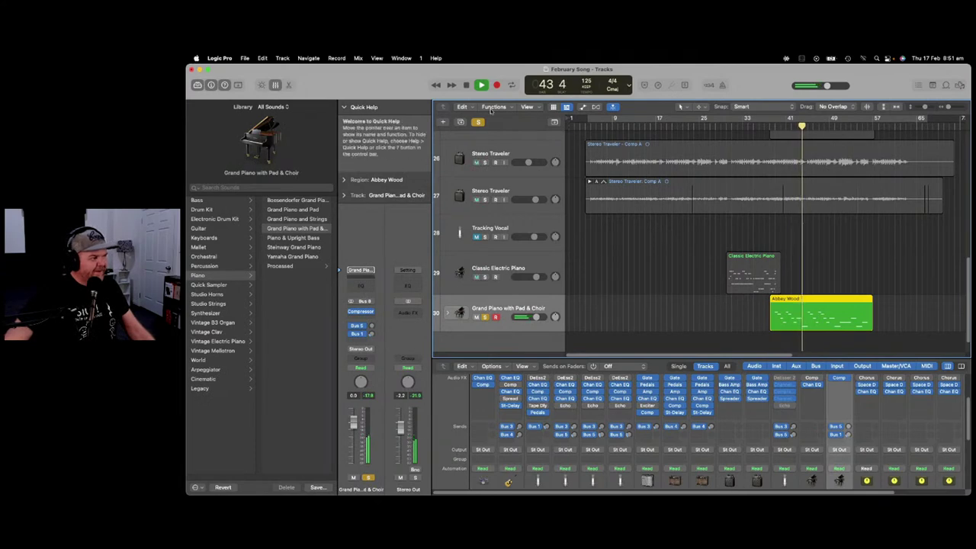
left_click(483, 85)
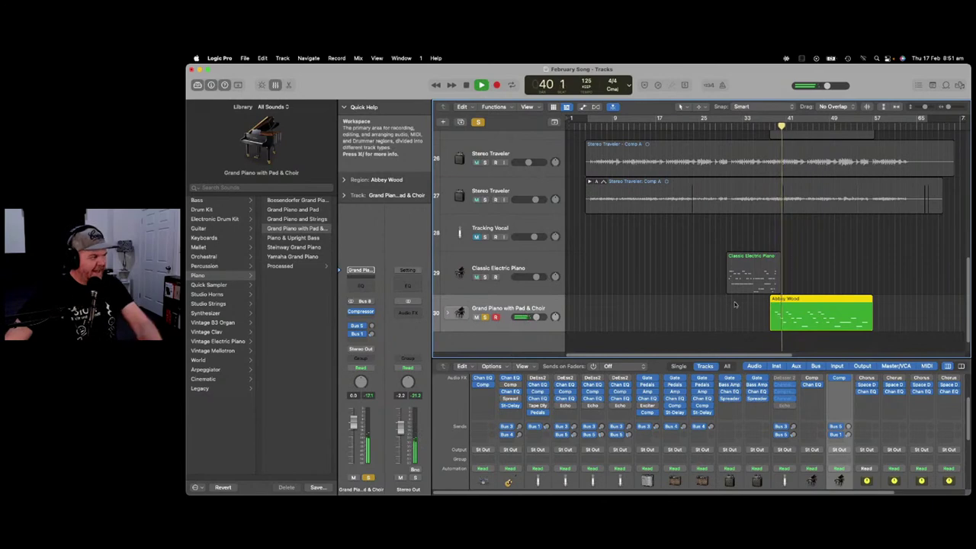
key("space")
Search the sound library for "pad", try Classic Pad, and load Classic Analog Pad on track 30 instead.
left_click(235, 190)
type("pad")
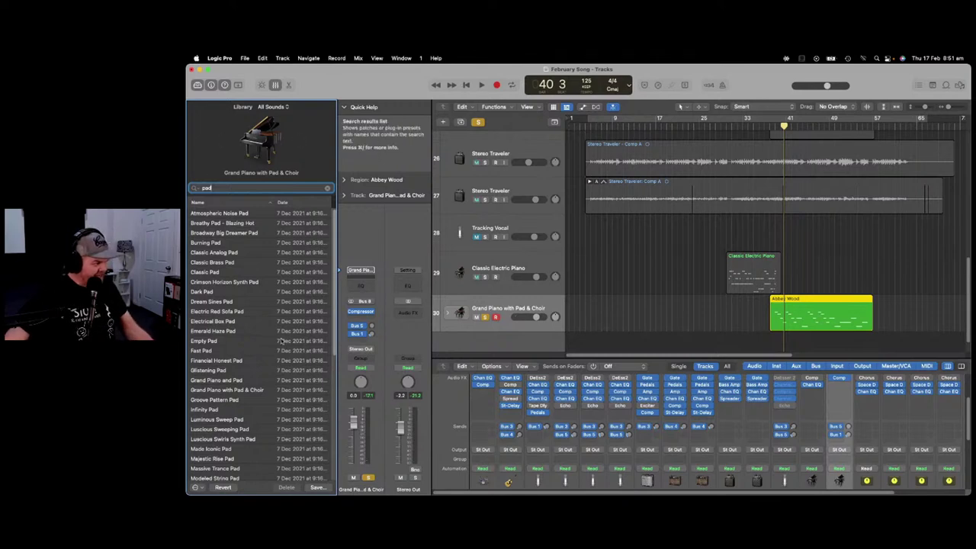
left_click(221, 271)
left_click(224, 252)
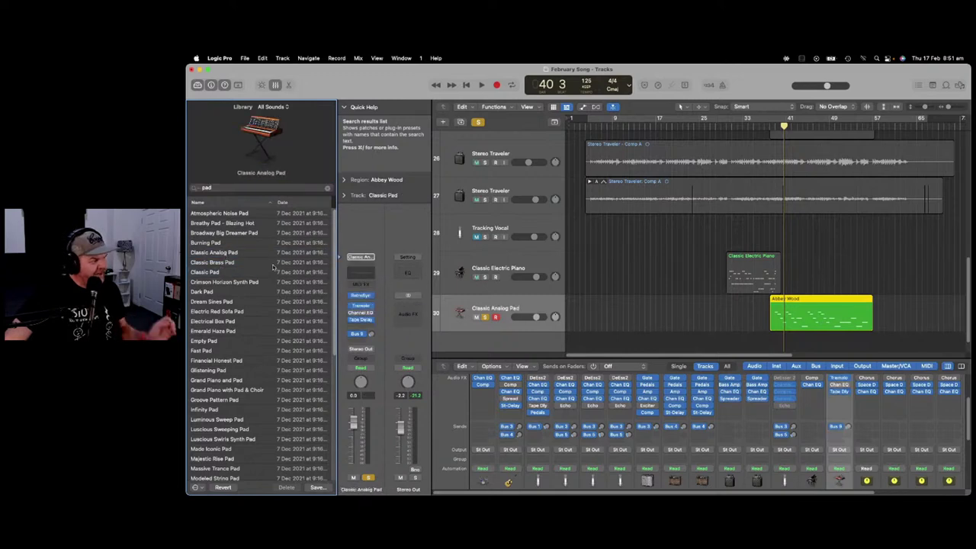
Play the Classic Analog Pad part from bar 38, comparing it in the full mix and soloed.
left_click_drag(784, 125, 770, 126)
key("space")
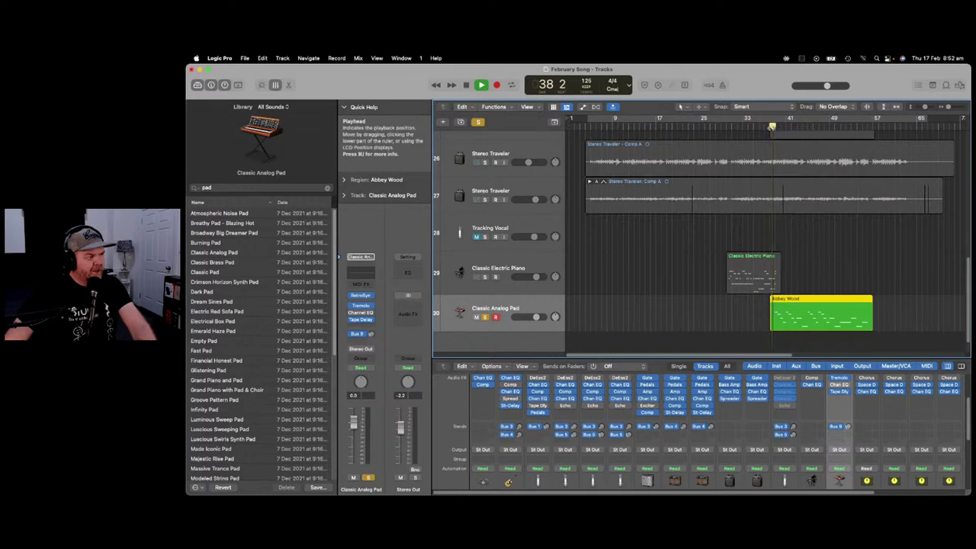
left_click(485, 317)
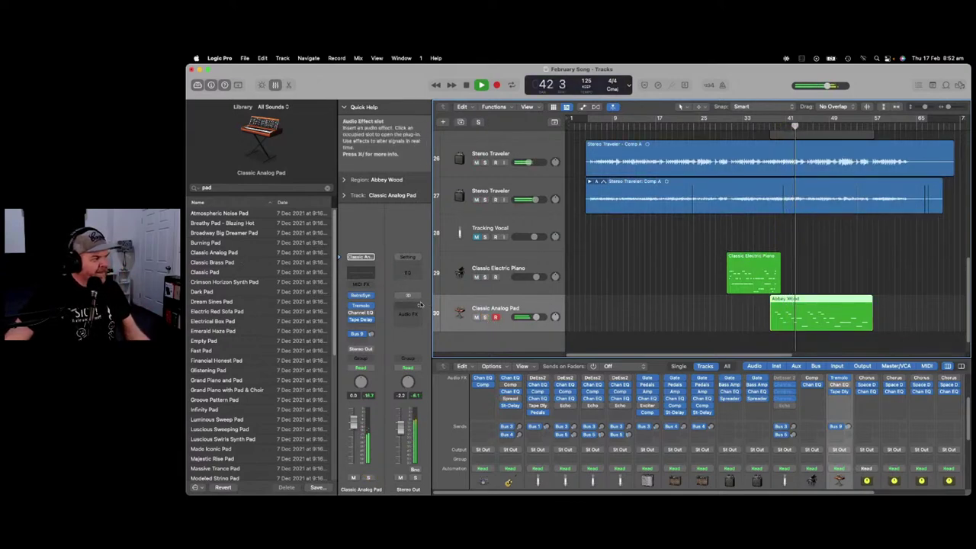
left_click(485, 317)
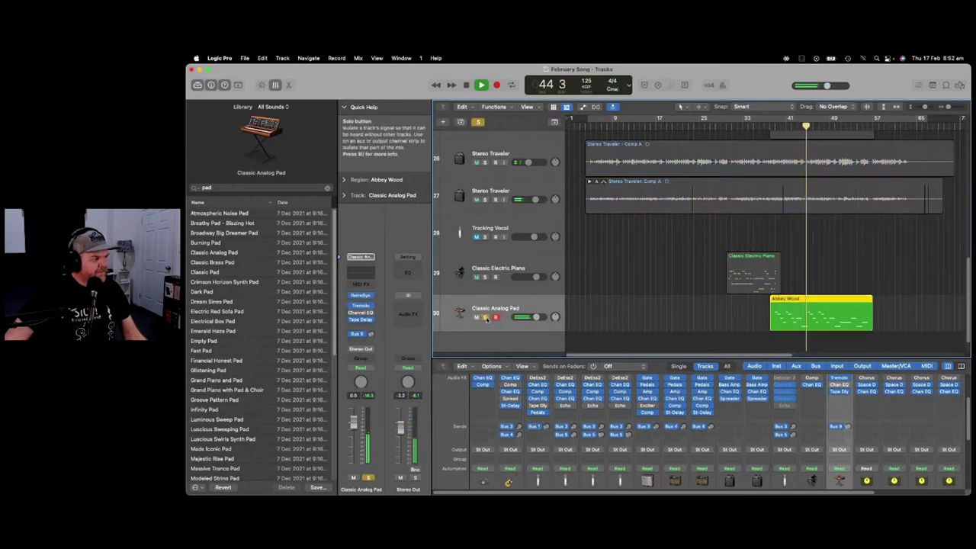
Try the Luminous Sweep Pad and Luscious Sweeping Pad patches during playback and stop at bar 52.
left_click(227, 420)
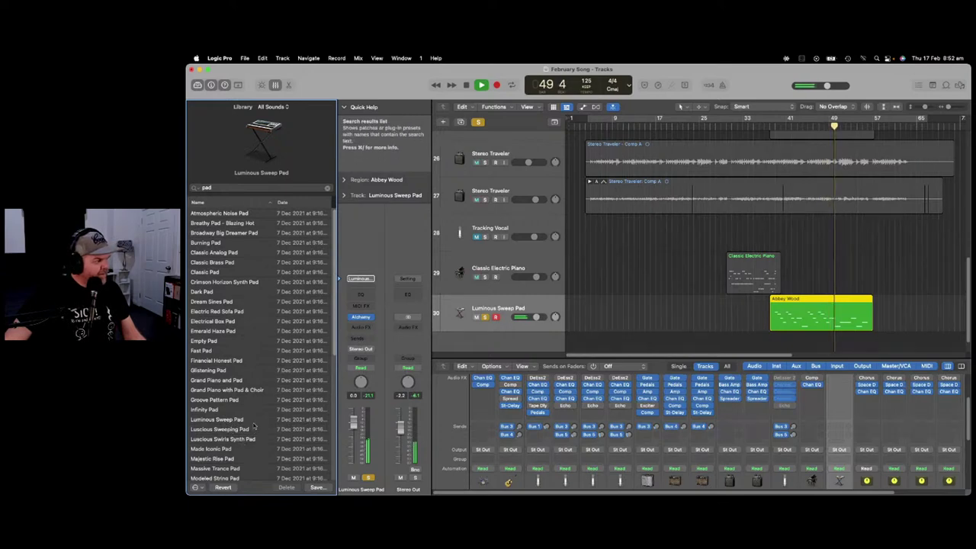
left_click(237, 431)
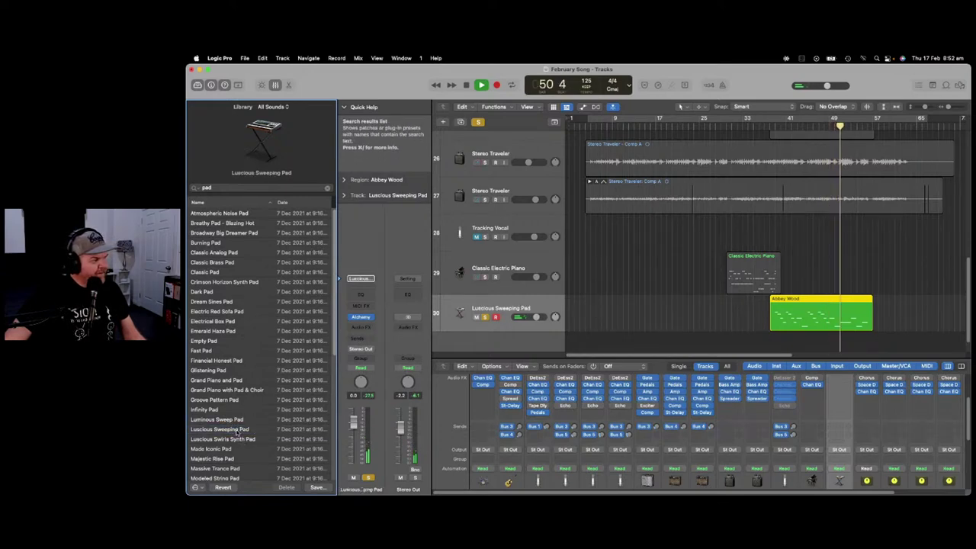
left_click(615, 255)
key("space")
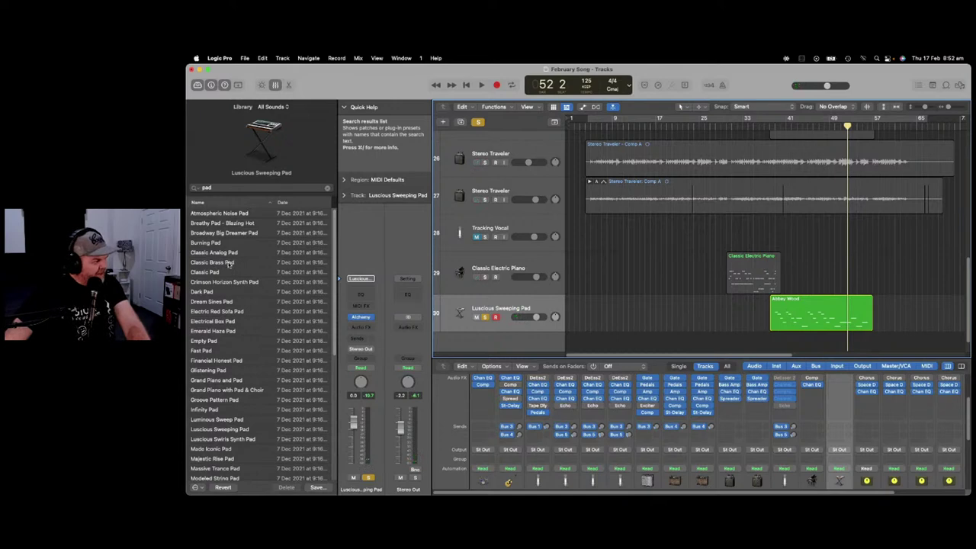
Try the Classic Brass Pad patch on the soloed track, playing from the start of its region to bar 40.
left_click(230, 262)
left_click(770, 124)
key("space")
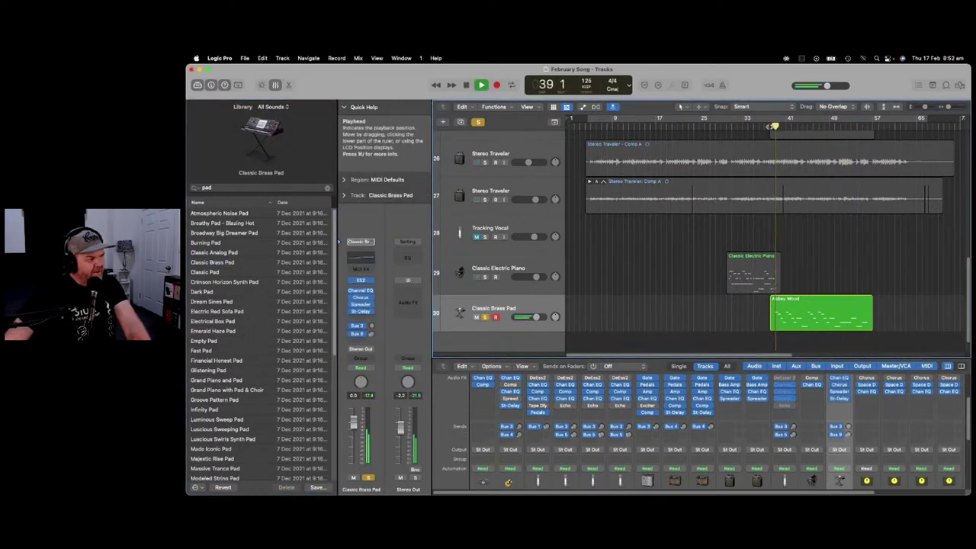
key("space")
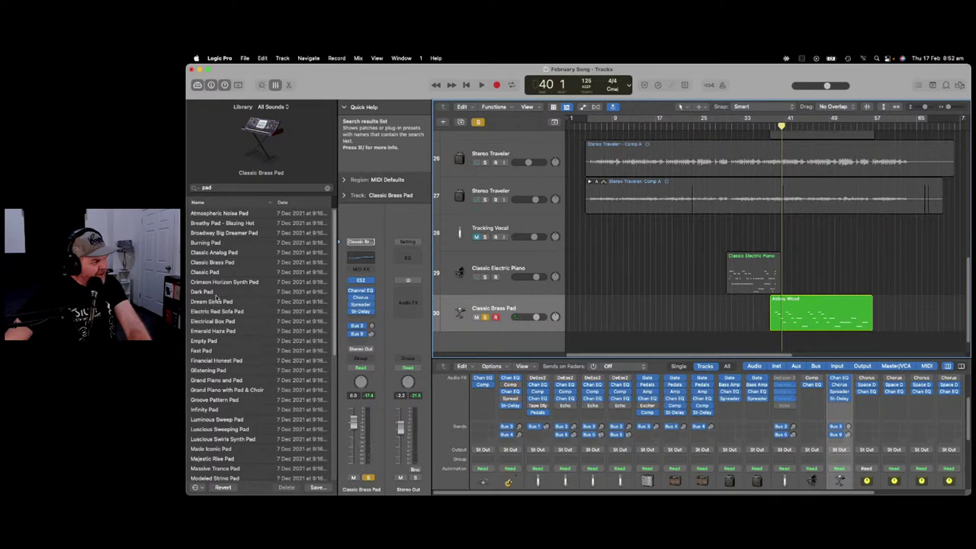
Try the Fast Pad patch from the start of the region and load Classic Analog Pad instead while it plays.
left_click(202, 350)
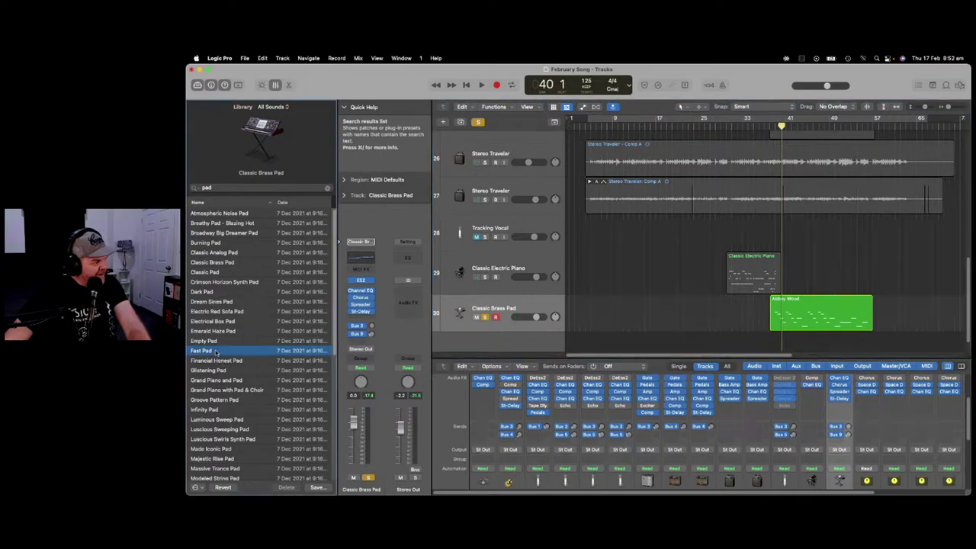
left_click(785, 125)
left_click(773, 125)
key("space")
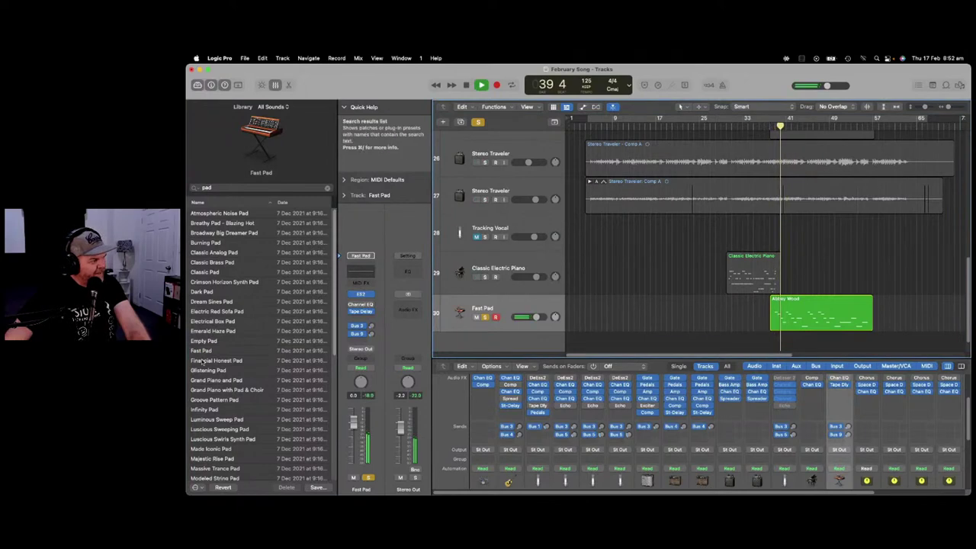
left_click(228, 253)
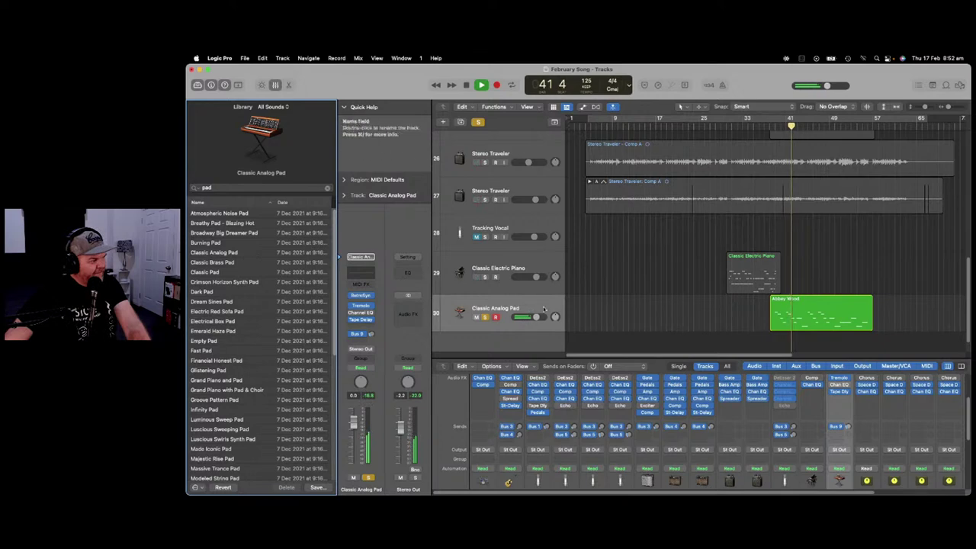
Stop playback, return to bar 39 and show the Smart Controls for the Classic Analog Pad track.
key("space")
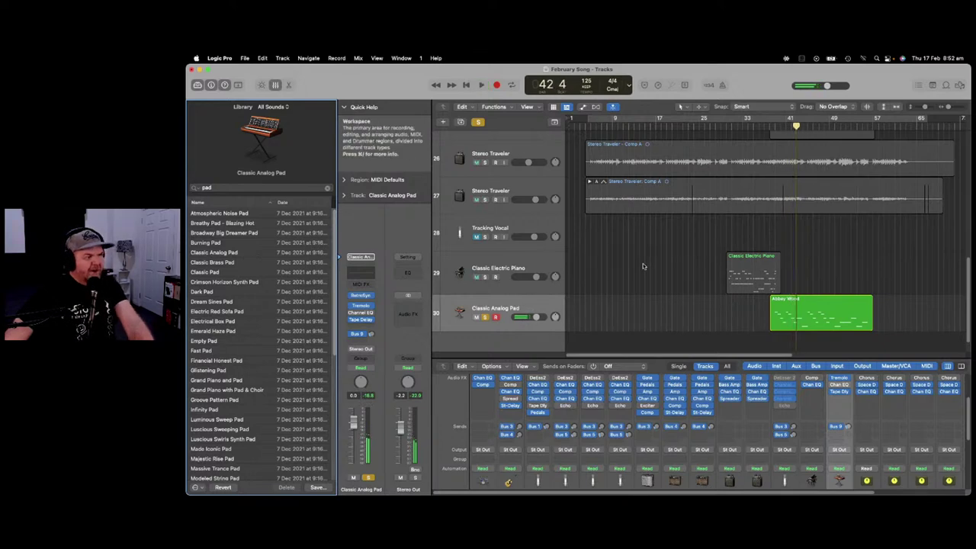
left_click_drag(791, 128, 775, 126)
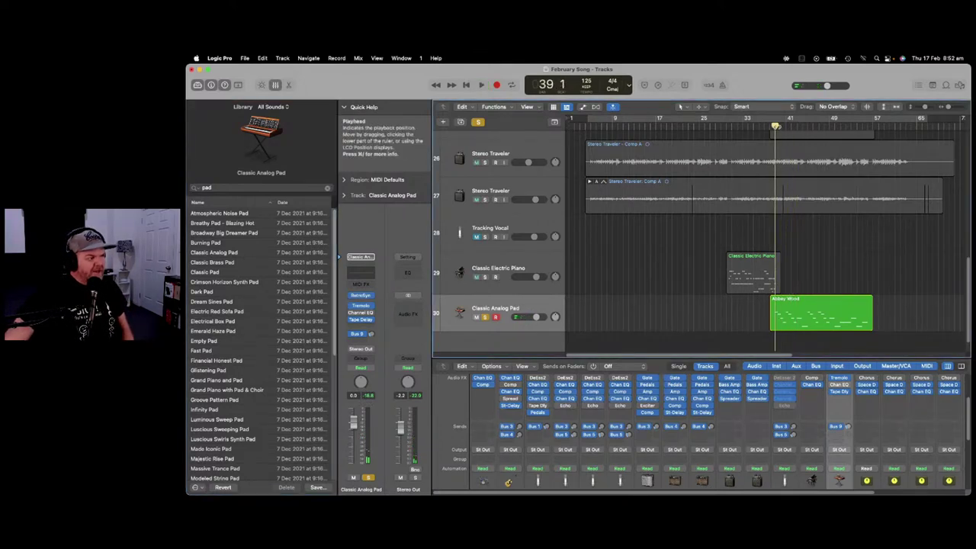
left_click(544, 304)
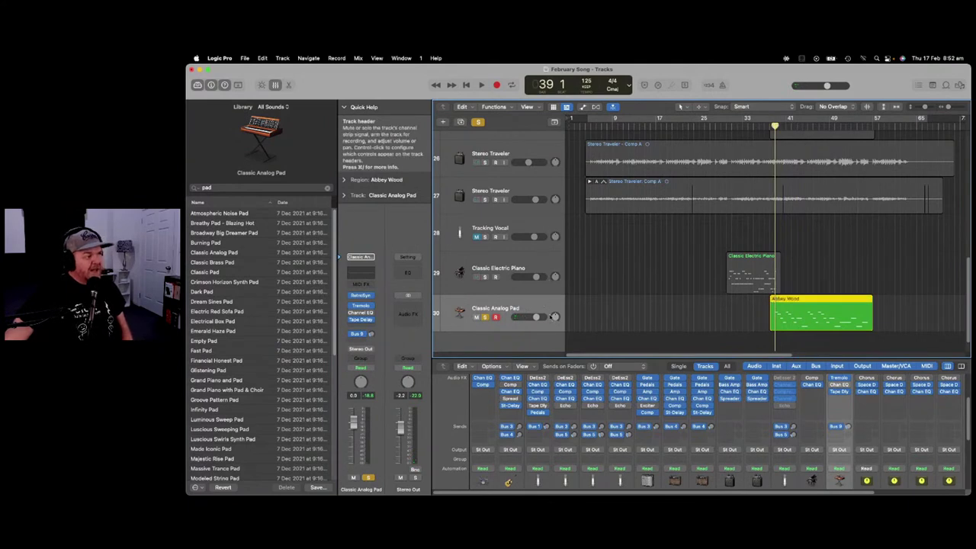
left_click(380, 58)
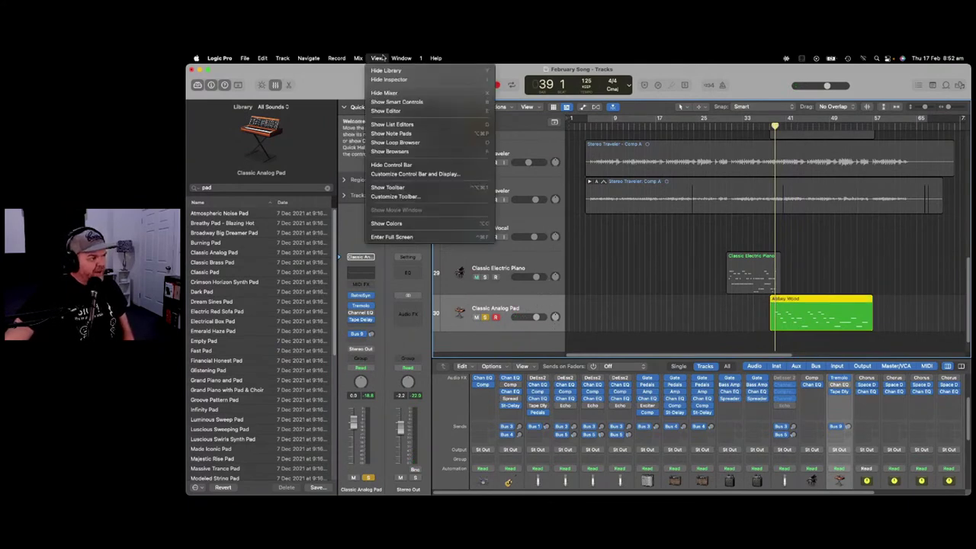
left_click(397, 102)
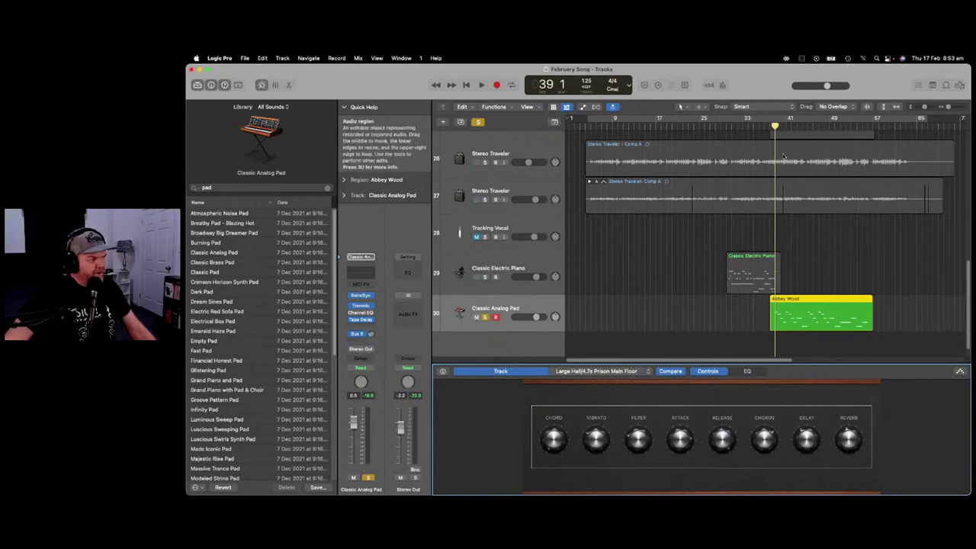
Reduce the pad's Attack and set its Vibrato to 0.03 semitones while playing the soloed part from bar 39.
key("space")
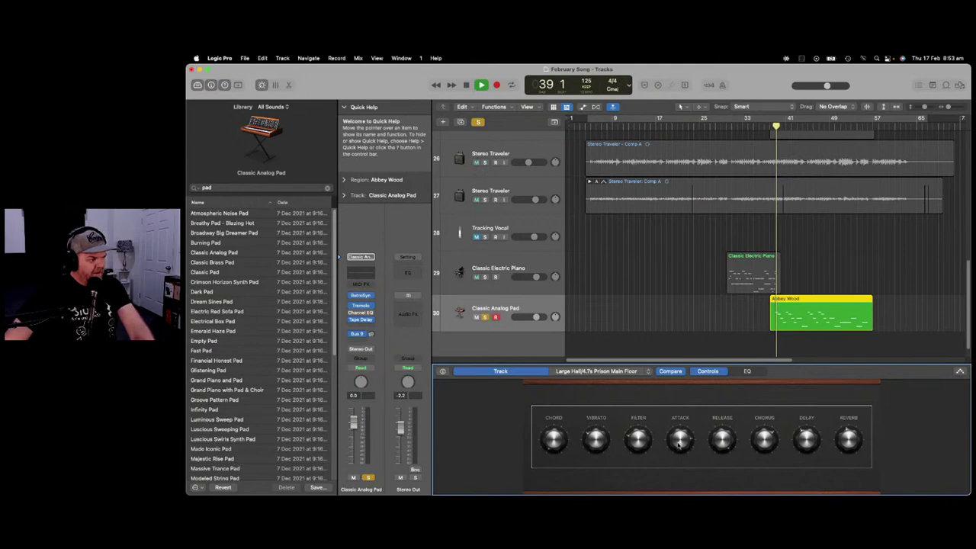
left_click_drag(684, 423, 675, 477)
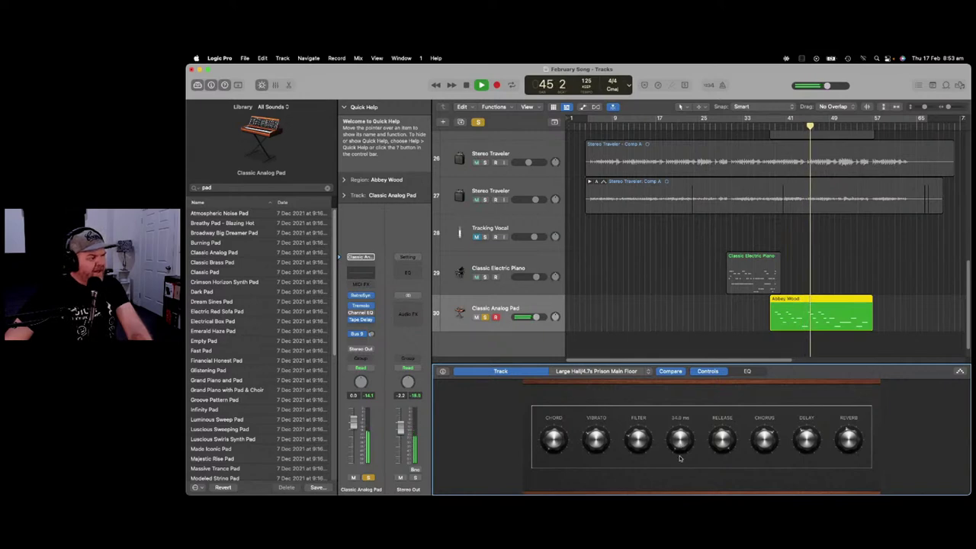
key("space")
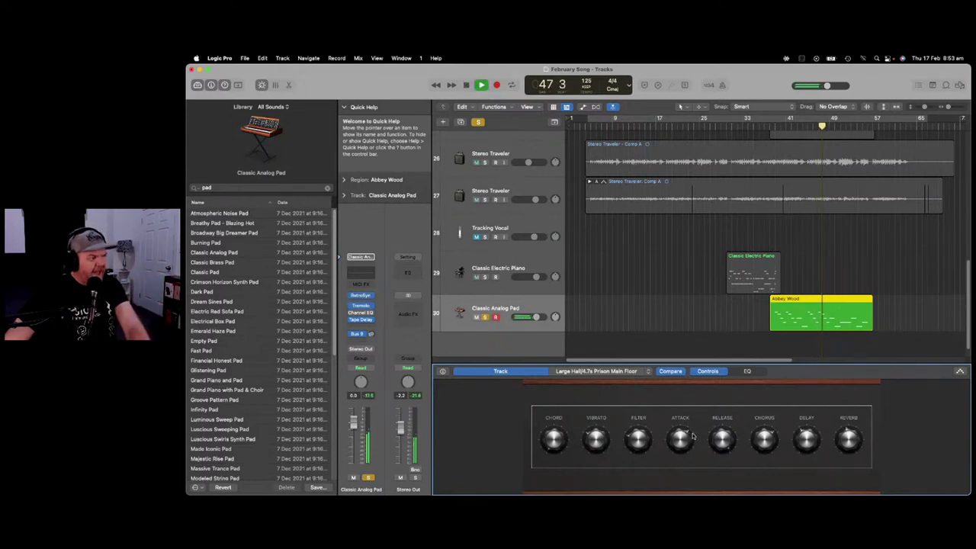
mouse_move(684, 436)
left_mouse_down()
mouse_move(682, 457)
mouse_move(672, 445)
left_mouse_up()
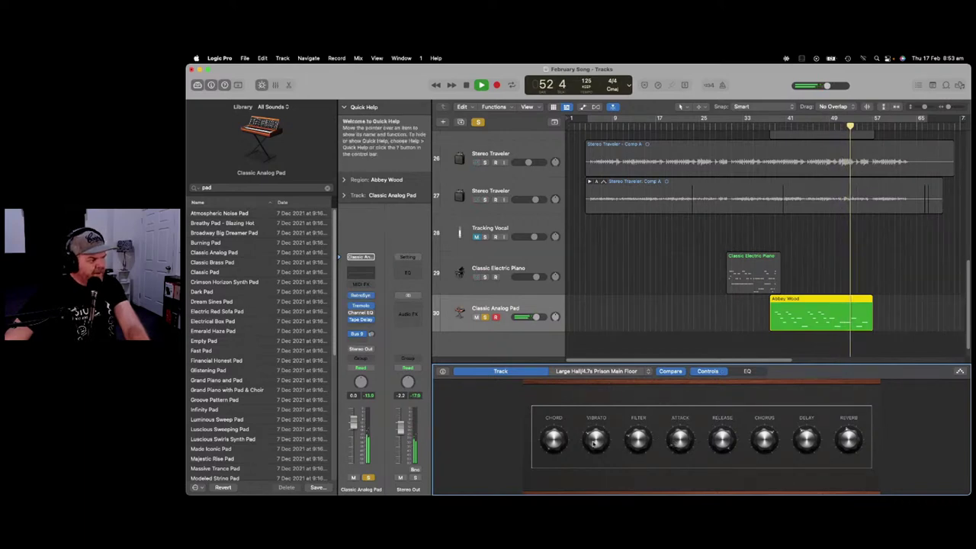
left_click_drag(593, 424, 597, 447)
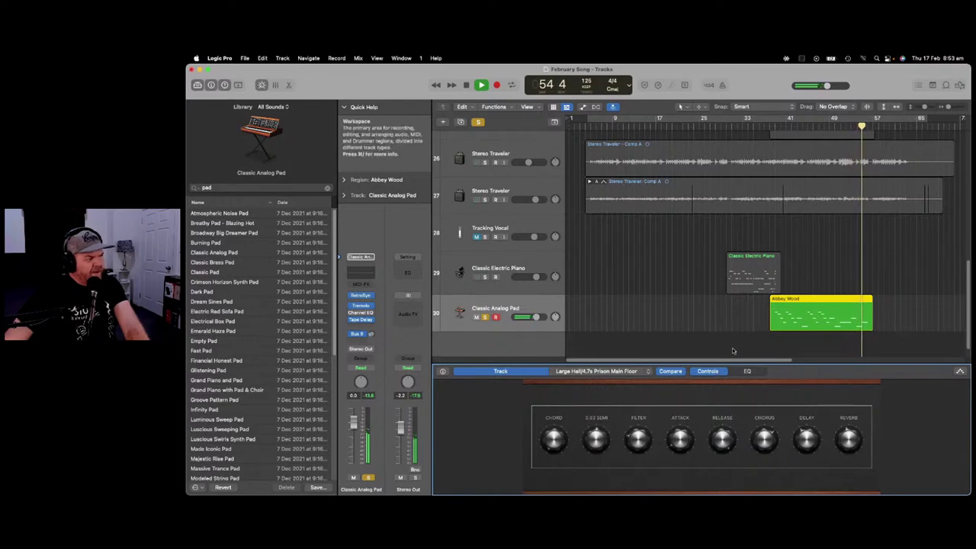
key("space")
Return to bar 39 and create a second track with the same Classic Analog Pad settings.
left_click_drag(863, 126, 775, 126)
scroll(663, 285, "down", 2)
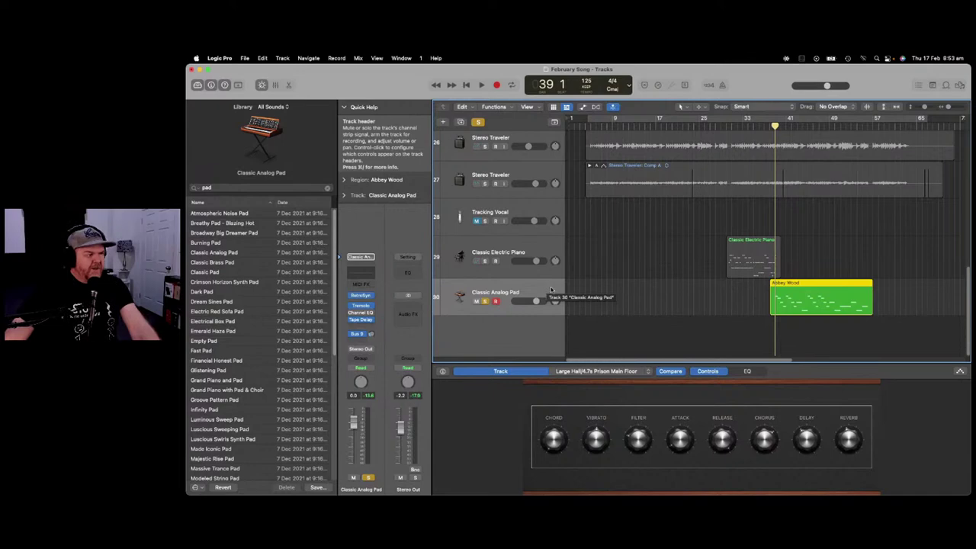
key("super+d")
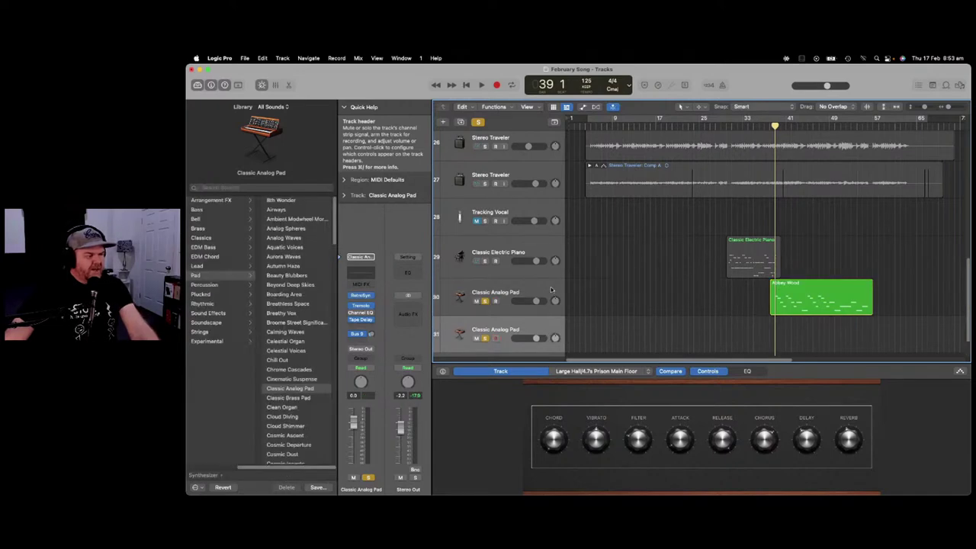
scroll(745, 273, "down", 1)
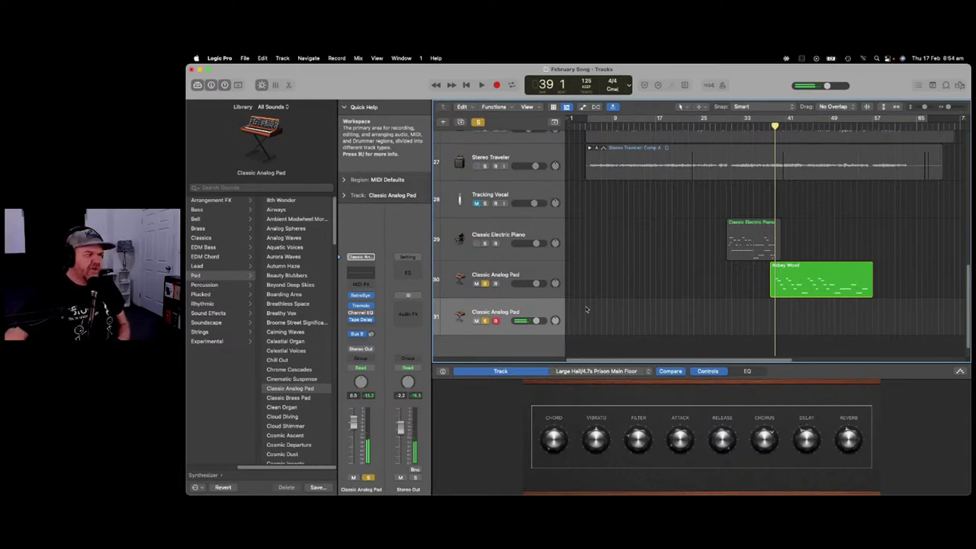
Record a trial take on the new Classic Analog Pad track up to bar 51 and delete its region.
left_click(497, 85)
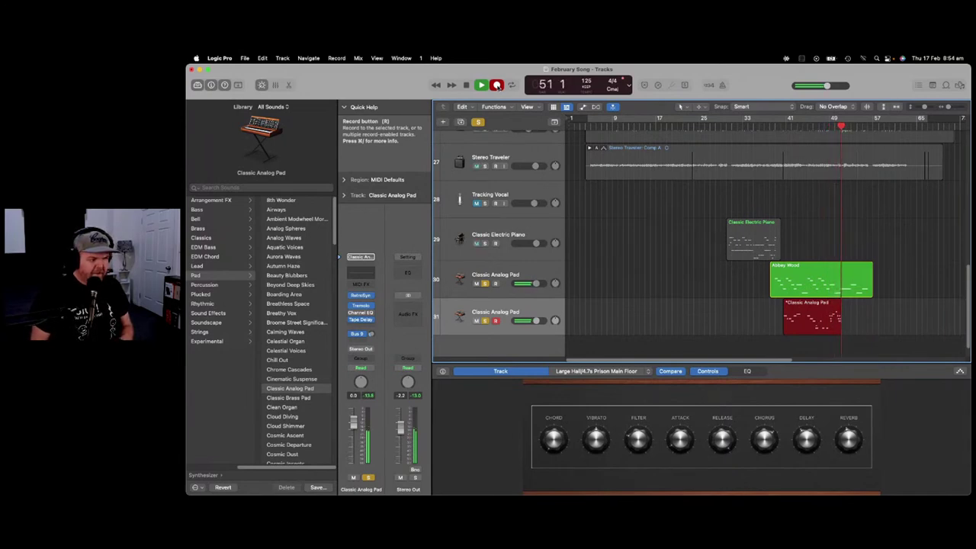
key("space")
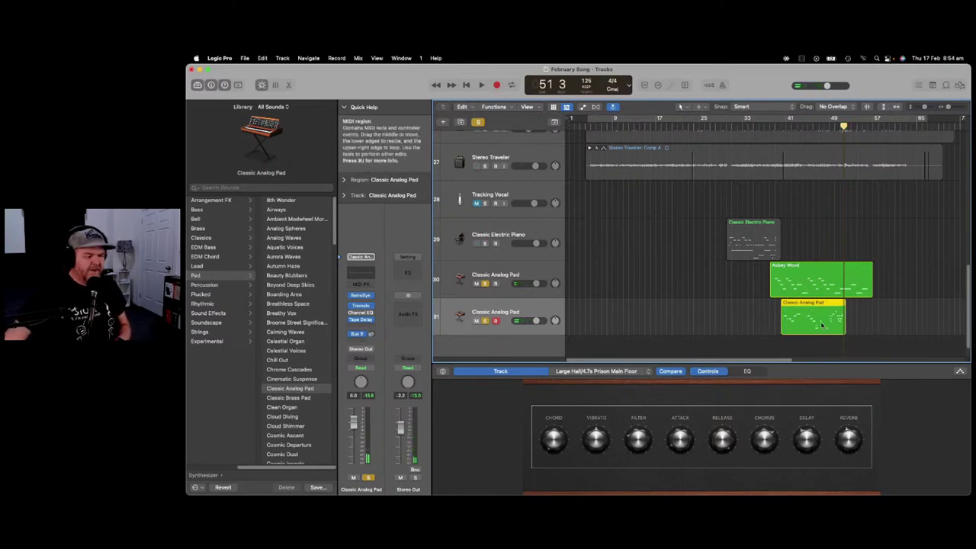
key("Delete")
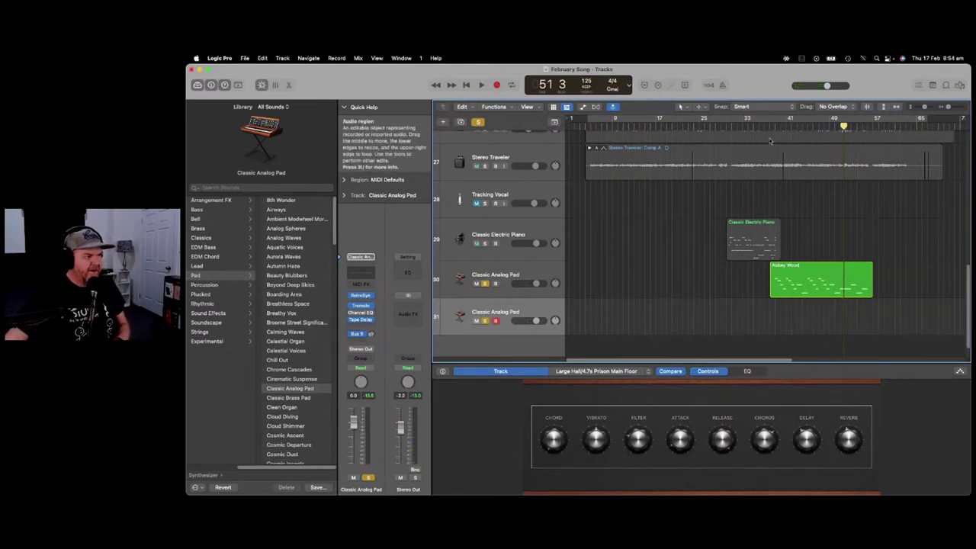
Record a new pad part on track 31 from about bar 38 to bar 57.
left_click(769, 128)
left_click(497, 84)
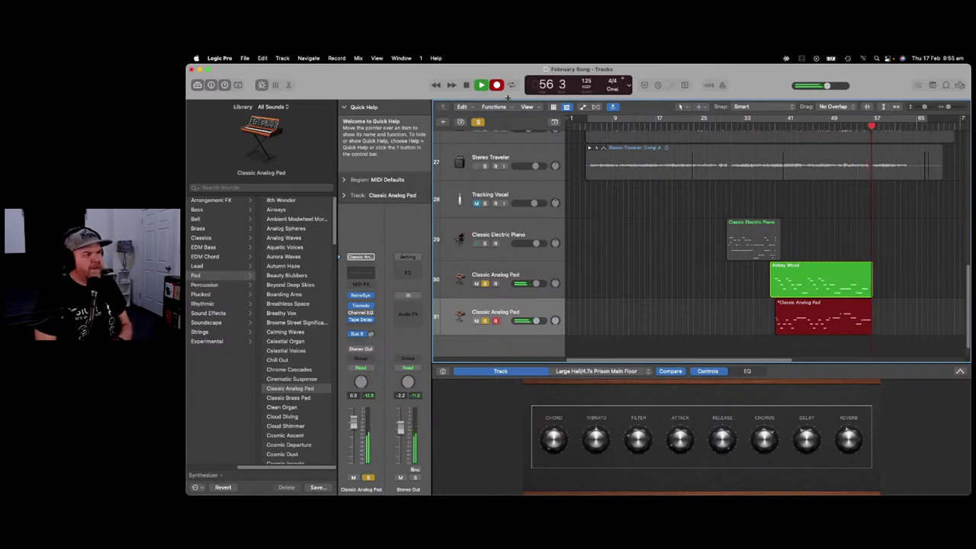
key("space")
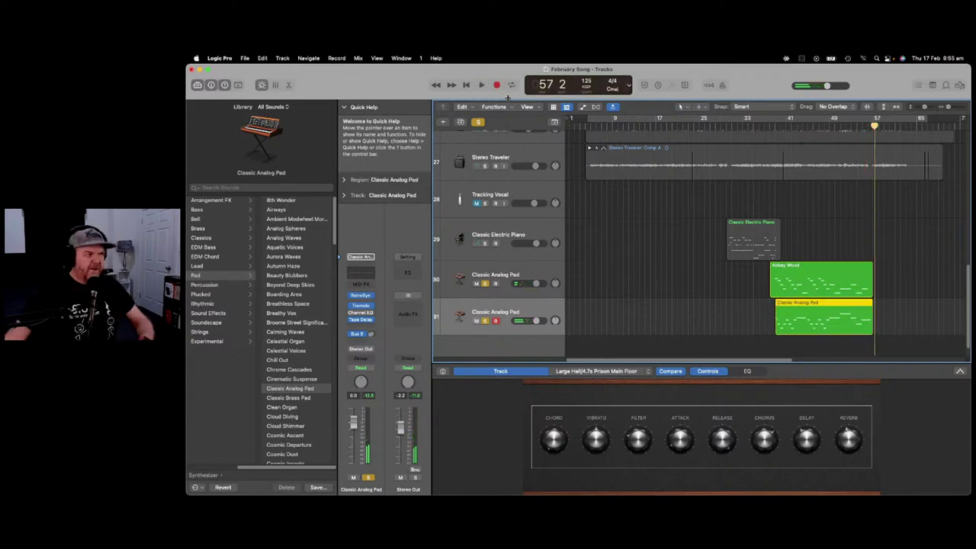
Turn off solo on both Classic Analog Pad tracks and play the full mix from about bar 44.
left_click(485, 320)
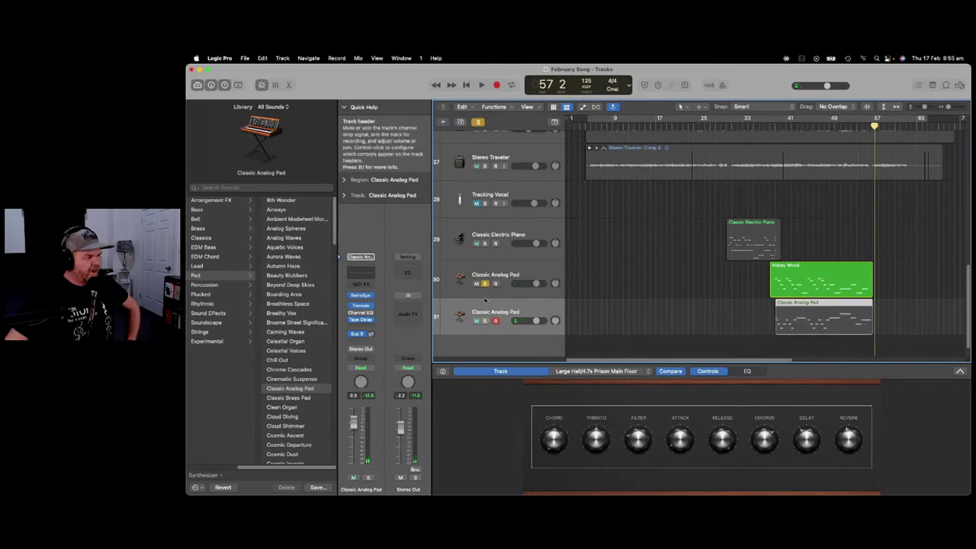
left_click(485, 282)
left_click_drag(875, 126, 872, 126)
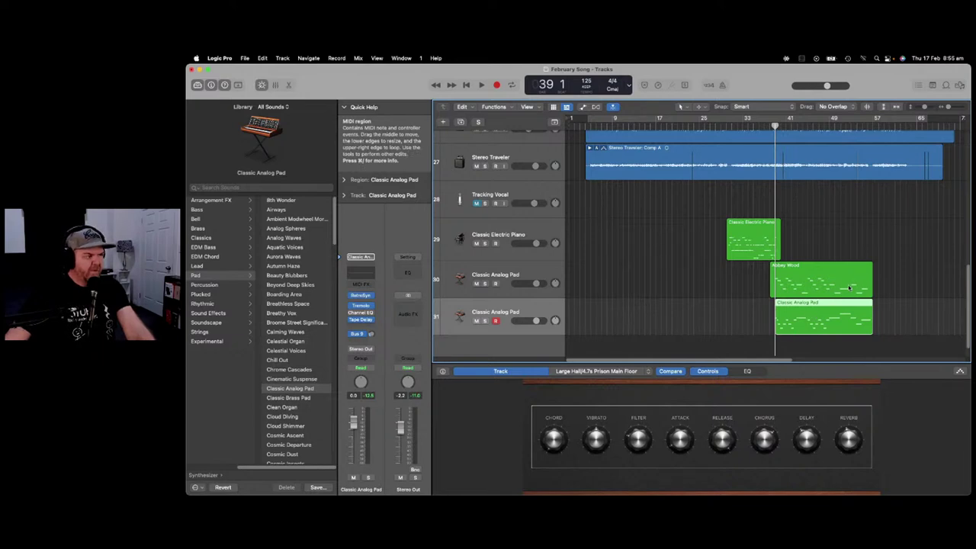
scroll(848, 285, "up", 1)
scroll(835, 300, "up", 1)
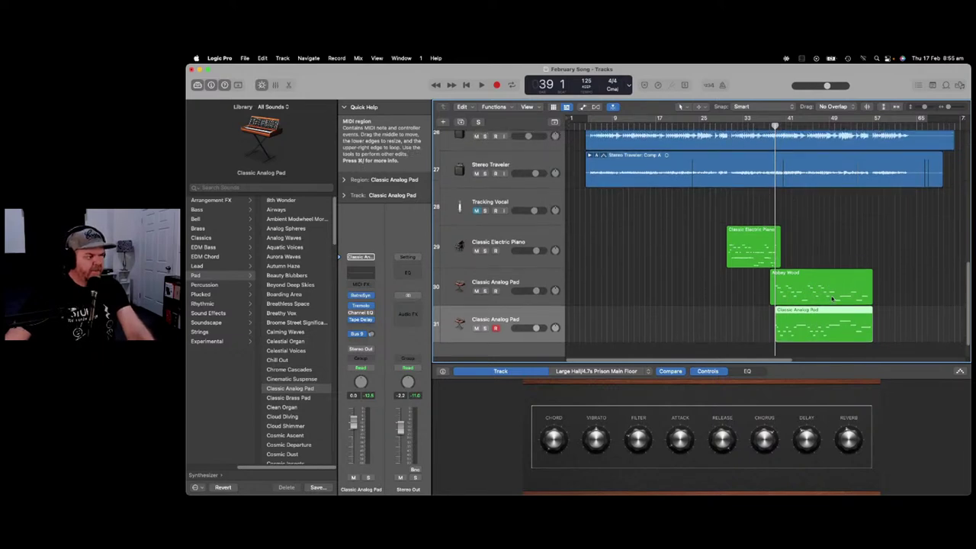
scroll(833, 299, "up", 1)
scroll(831, 299, "down", 3)
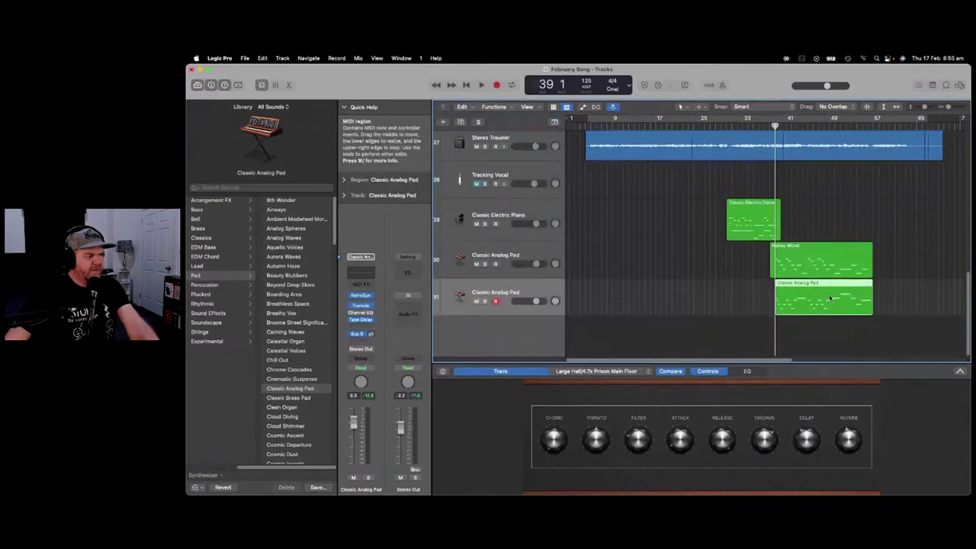
scroll(829, 296, "up", 6)
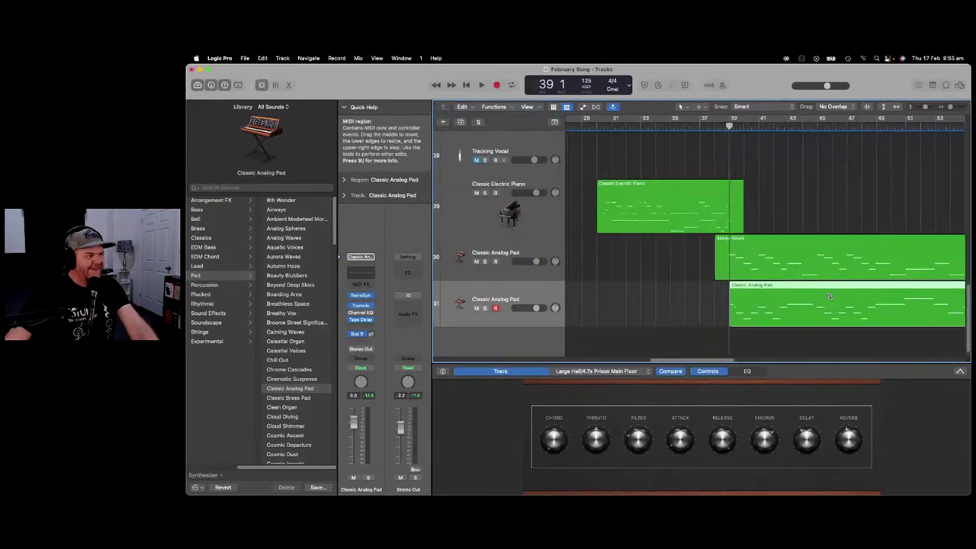
left_click(811, 125)
key("space")
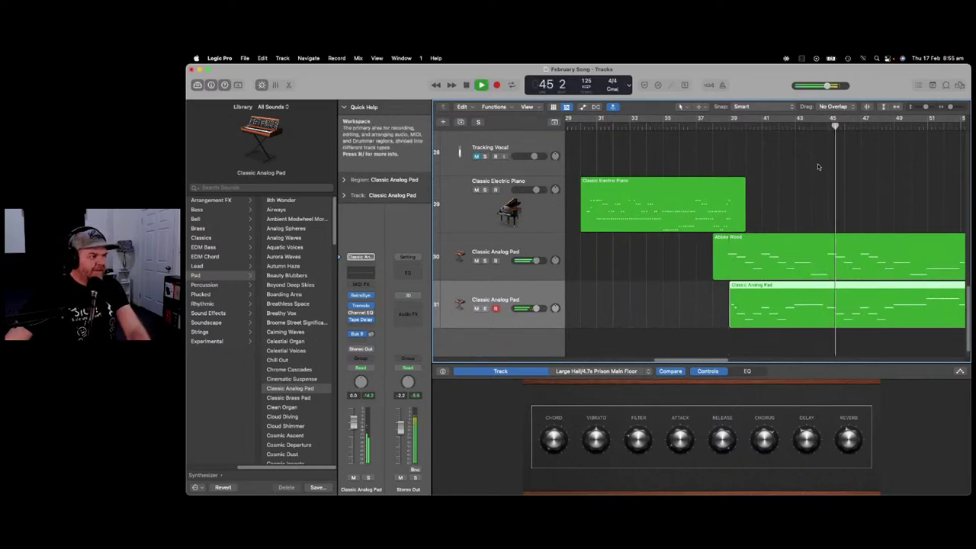
key("space")
Trim the start of track 31's region to about bar 44 and play the full mix from bar 39.
left_click_drag(731, 323, 824, 324)
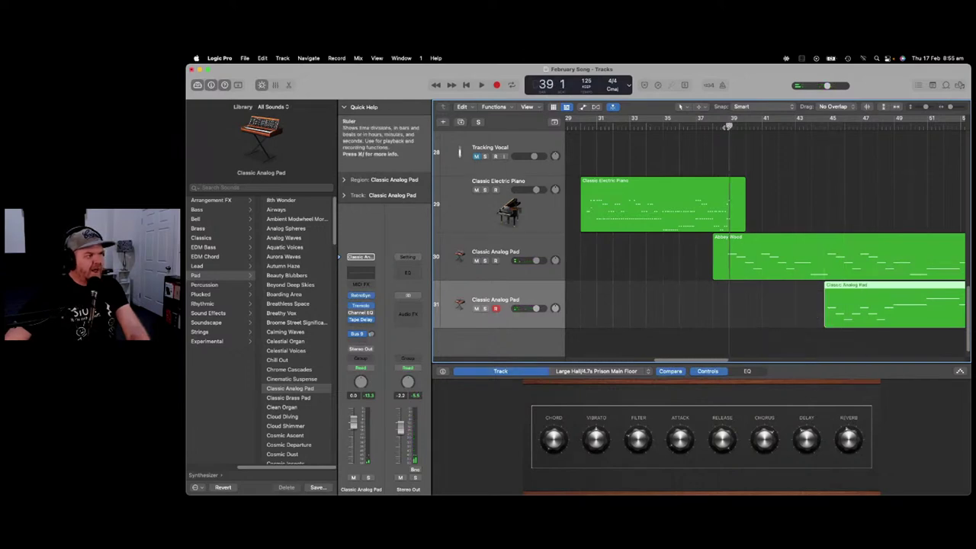
key("space")
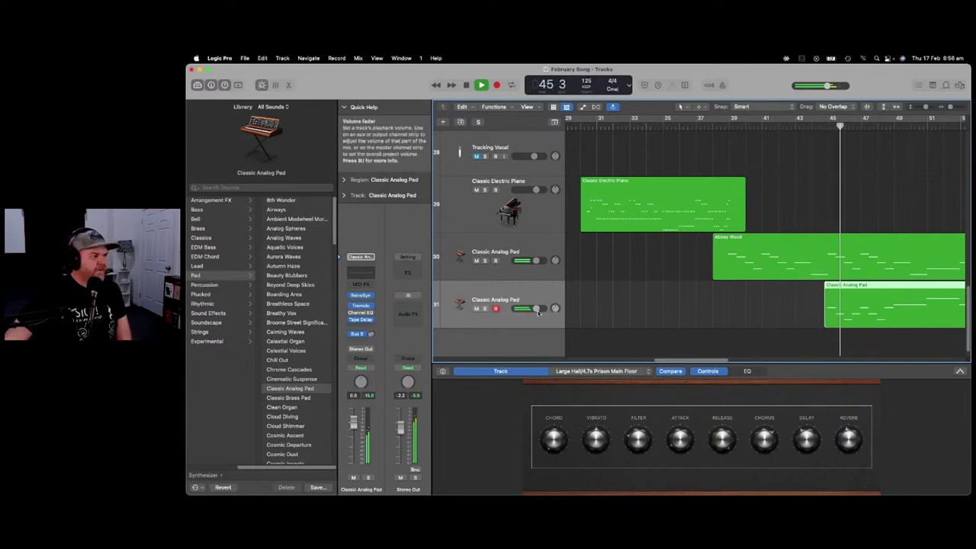
Compare the two pad parts soloed and in the full mix during playback, stopping at bar 56.
left_click(485, 260)
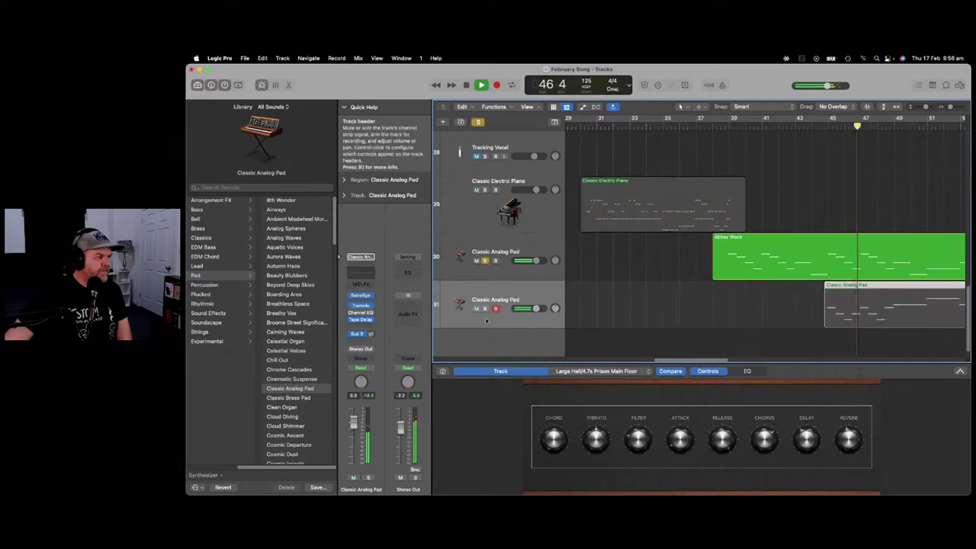
left_click(485, 308)
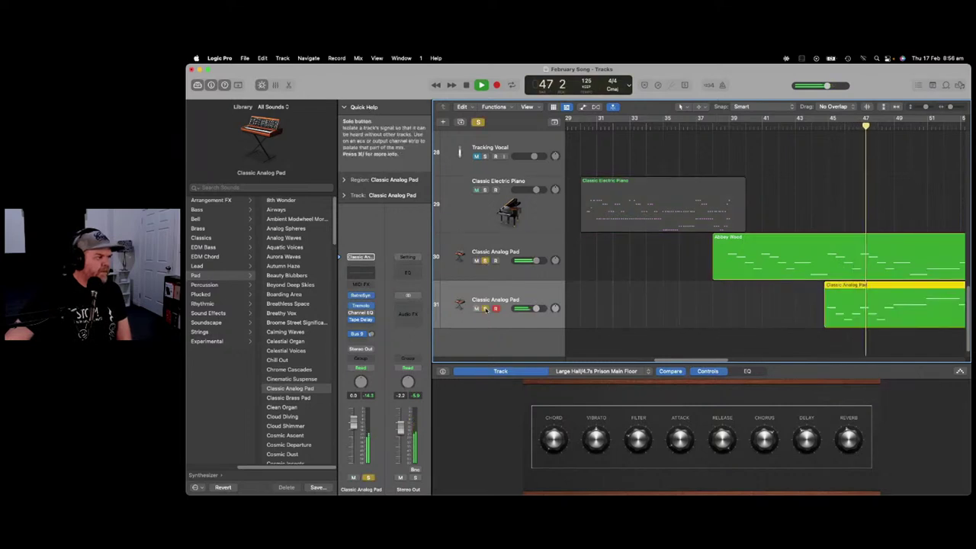
left_click(485, 260)
left_click(485, 308)
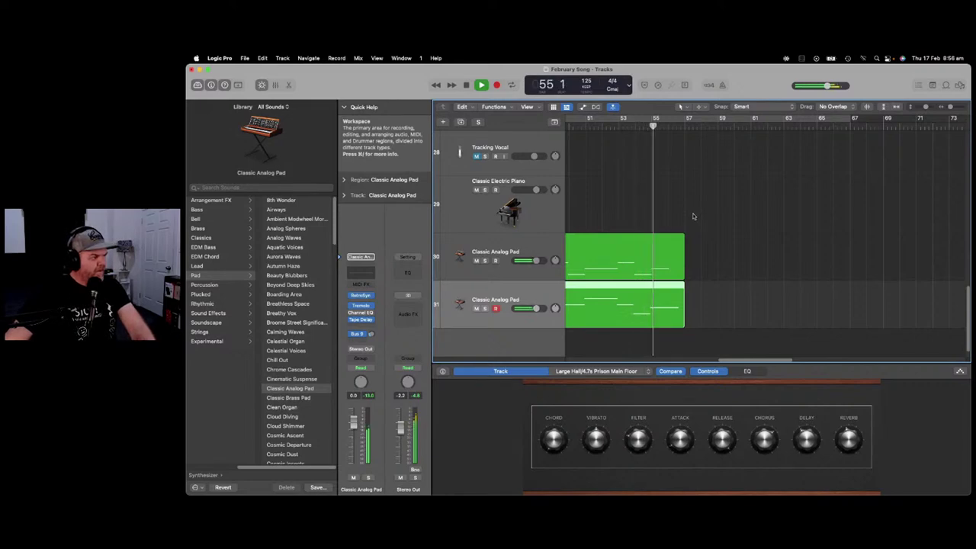
key("space")
Solo both Classic Analog Pad tracks and play them together from about bar 48 to bar 55.
scroll(648, 193, "down", 1)
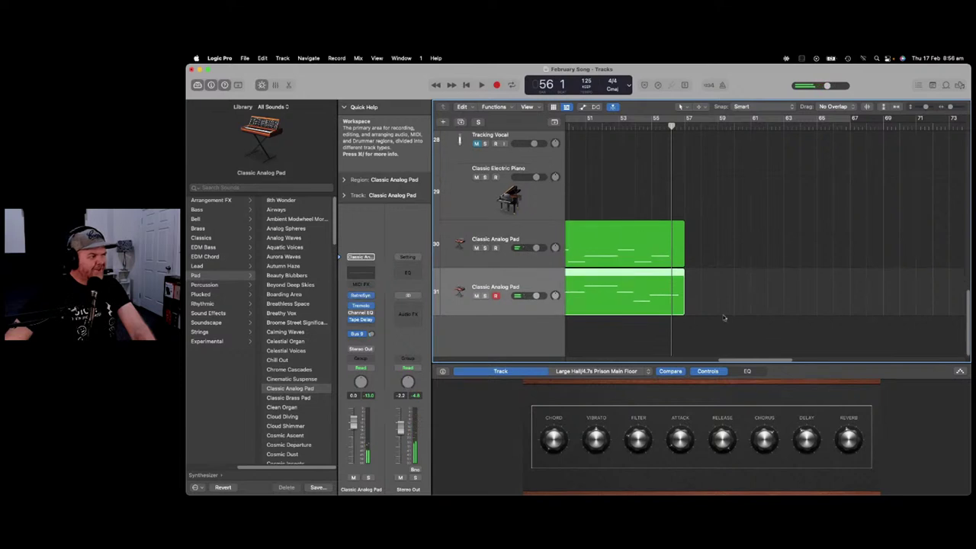
left_click_drag(765, 360, 763, 362)
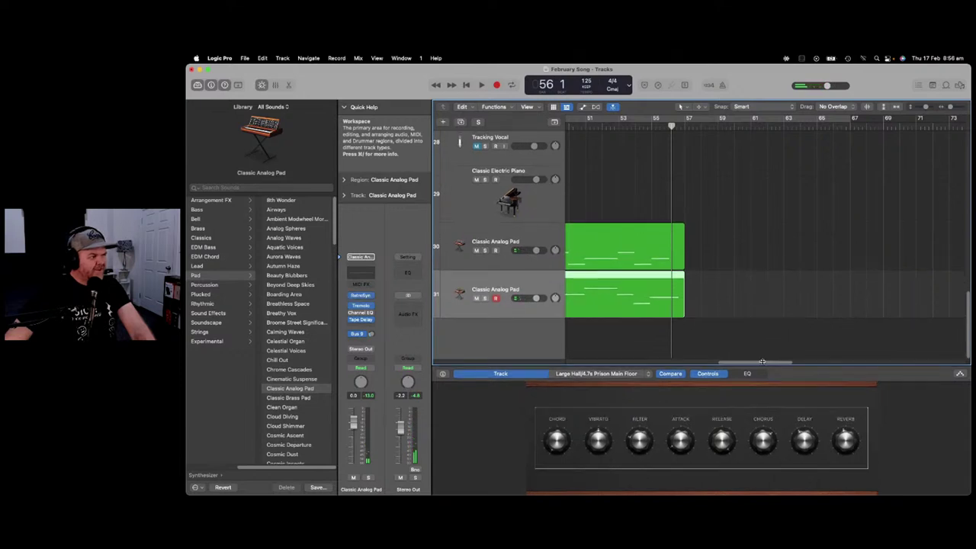
left_click(485, 250)
left_click(484, 298)
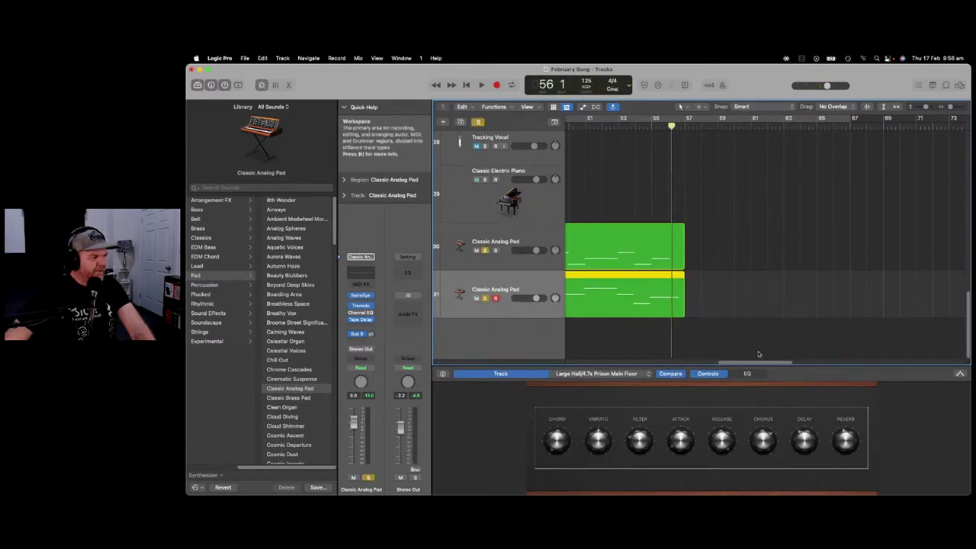
scroll(757, 351, "left", 5)
left_click(693, 127)
key("space")
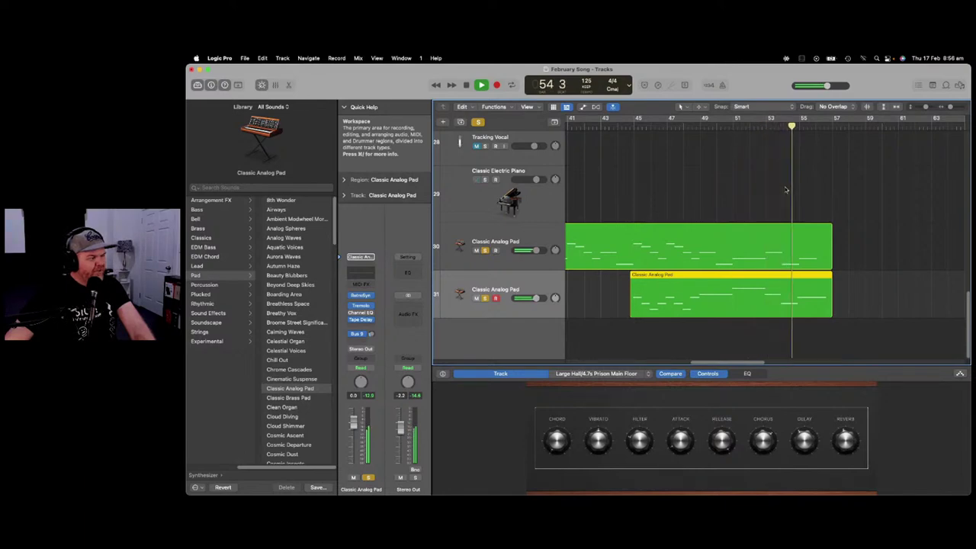
key("space")
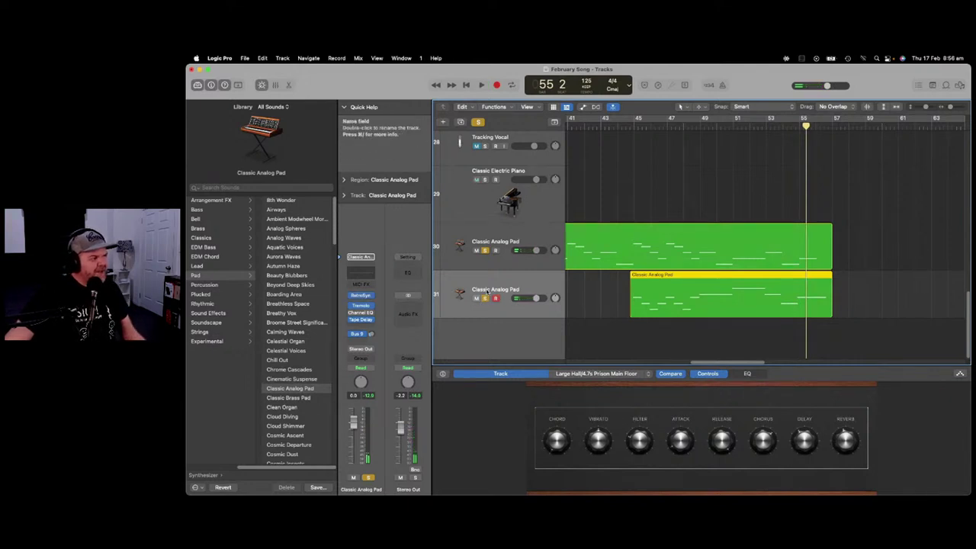
Turn off solo on both Classic Analog Pad tracks and play the full mix up to about bar 41.
left_click(485, 250)
left_click(485, 298)
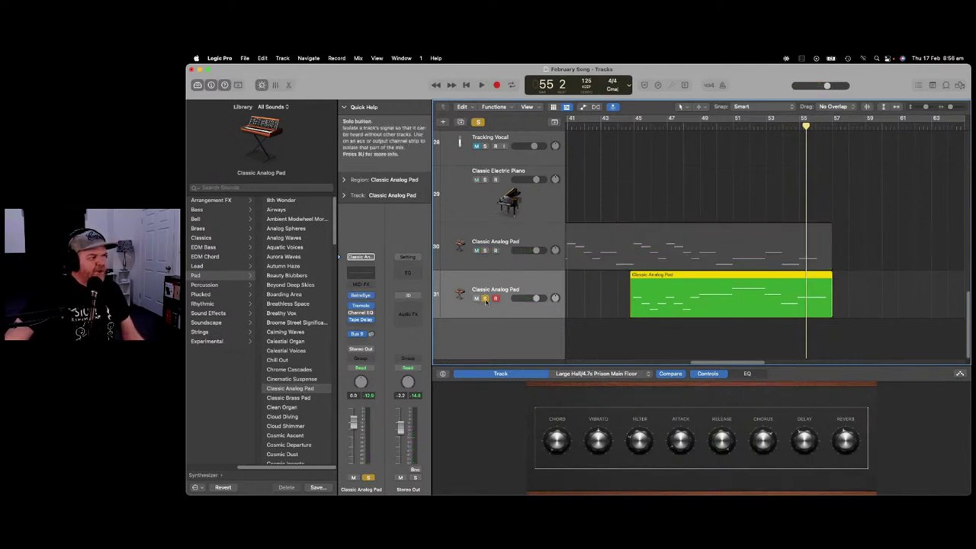
left_click_drag(805, 124, 606, 132)
key("space")
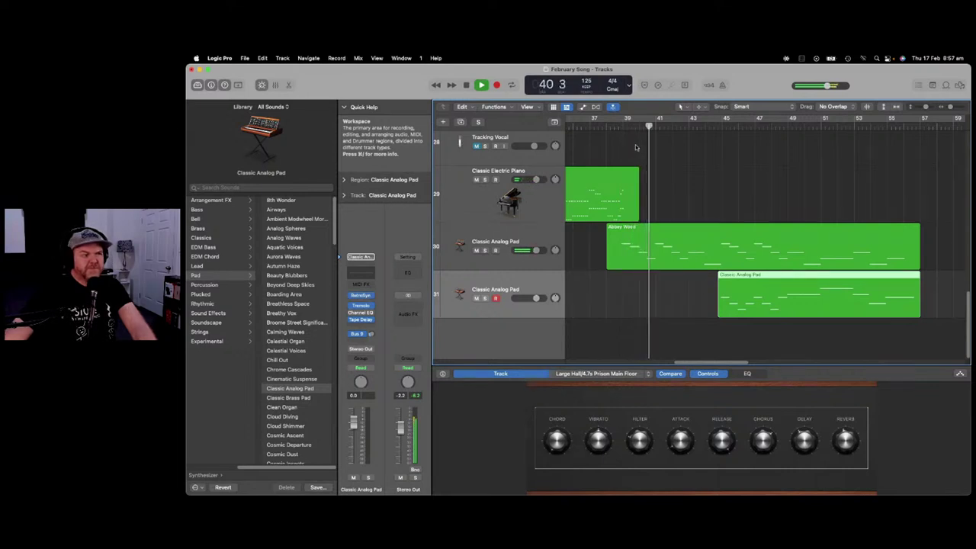
key("space")
left_click(543, 233)
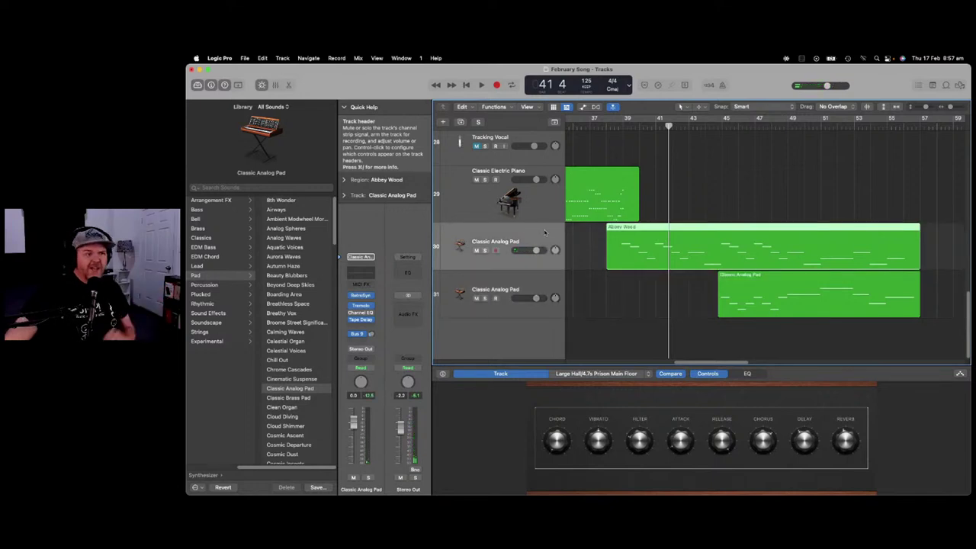
right_click(630, 246)
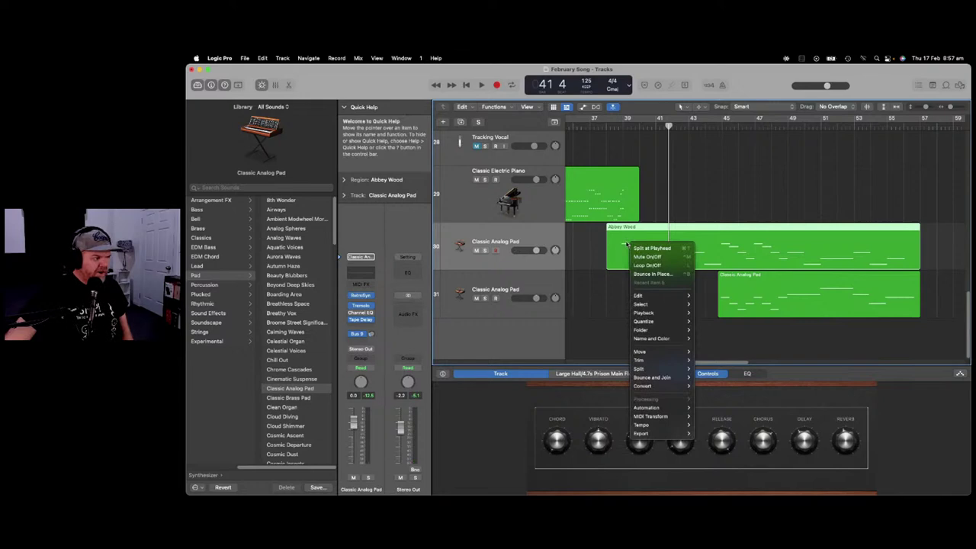
right_click(729, 249)
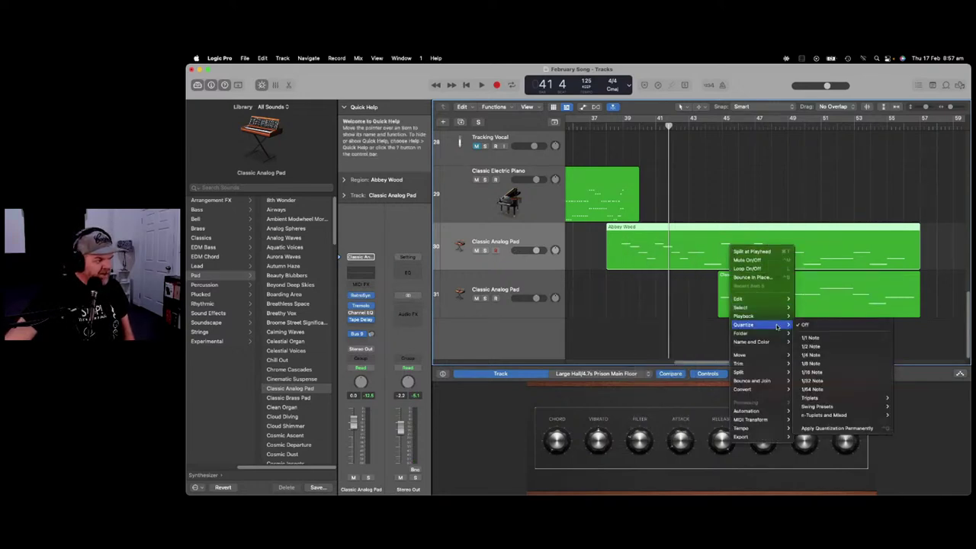
mouse_move(772, 381)
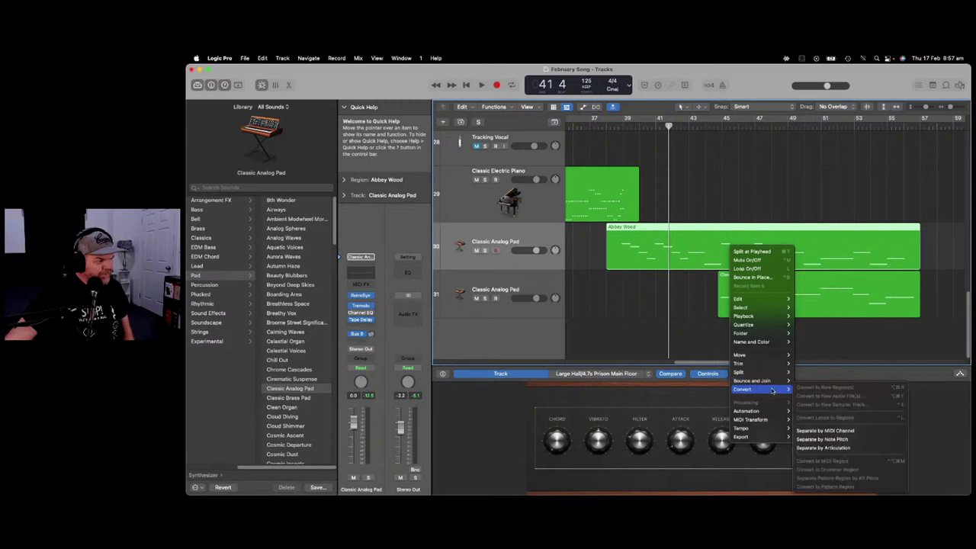
mouse_move(768, 433)
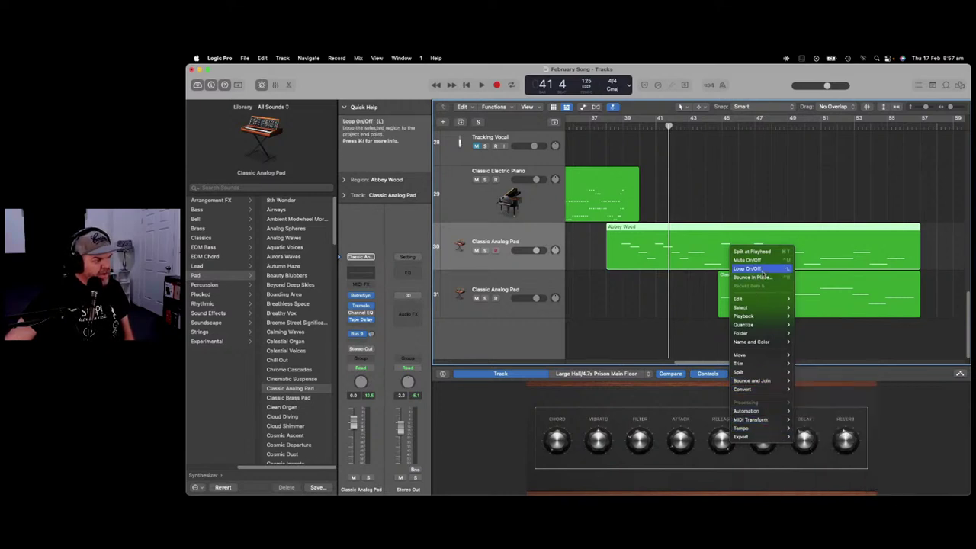
mouse_move(760, 303)
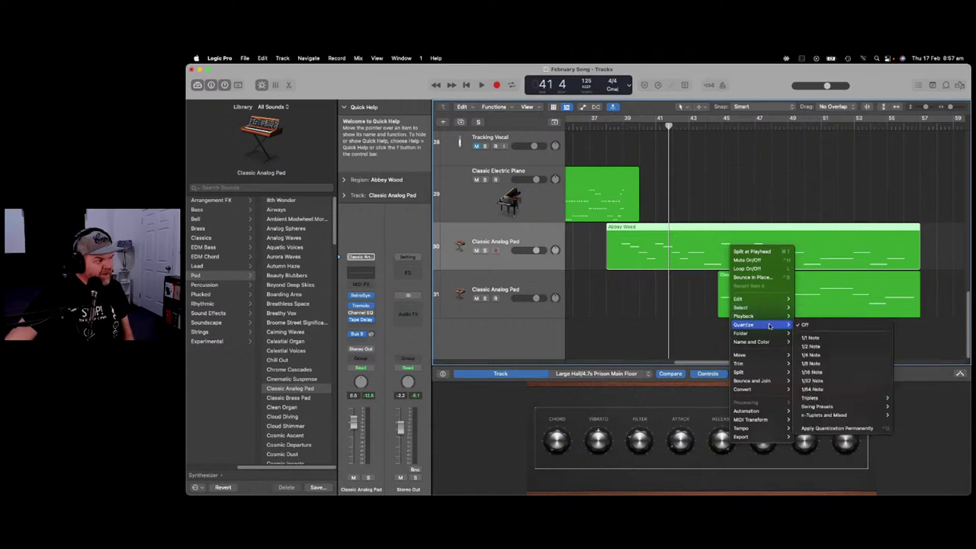
mouse_move(772, 364)
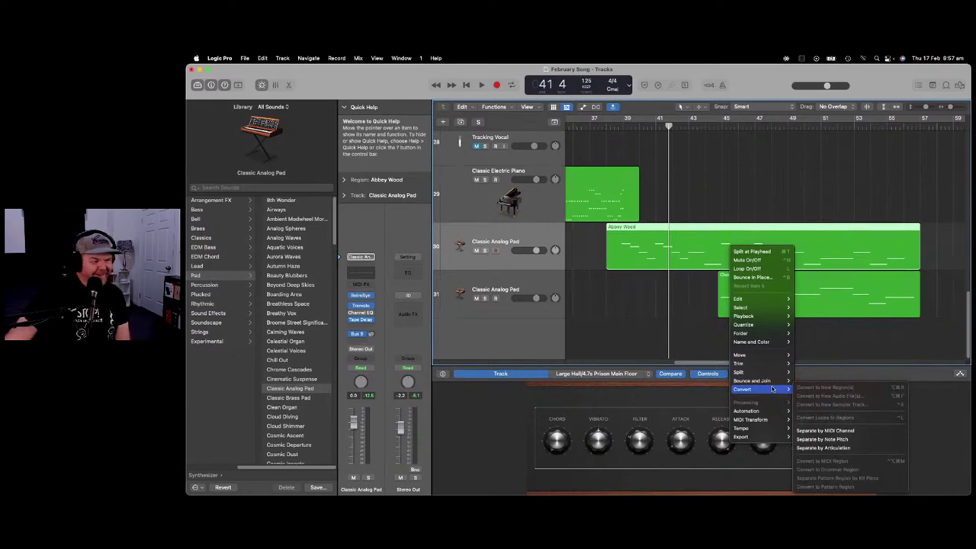
left_click(649, 253)
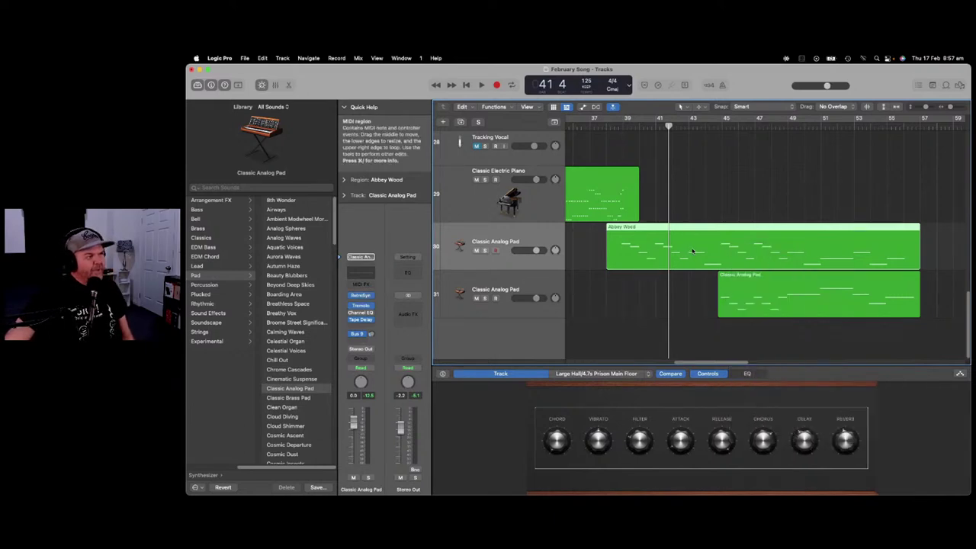
Open track 30's Abbey Wood region in the Piano Roll and transpose all its notes up one octave.
double_click(692, 251)
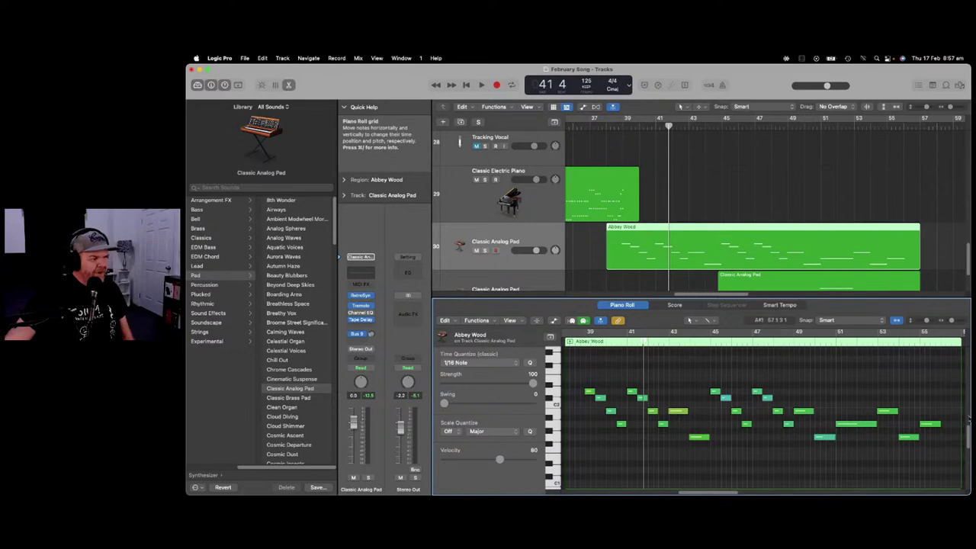
scroll(968, 434, "up", 2)
left_click_drag(572, 388, 962, 472)
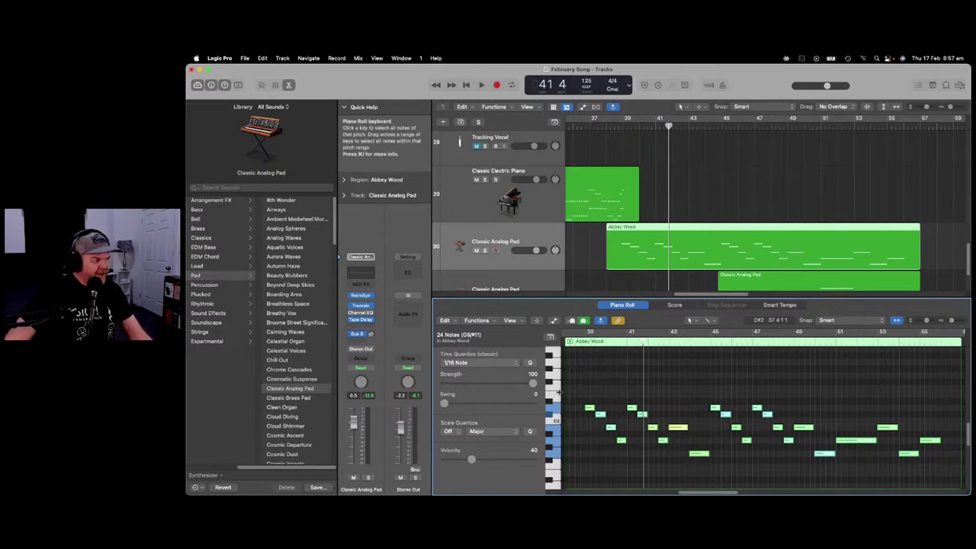
left_click_drag(589, 409, 593, 365)
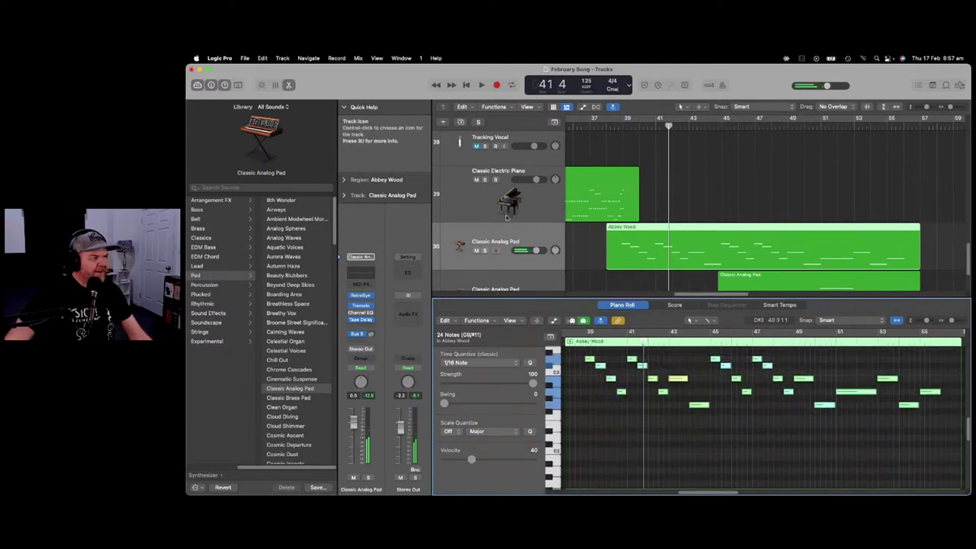
Play the full mix from about bar 38 to bar 49 to check the raised pad part.
left_click_drag(669, 125, 614, 125)
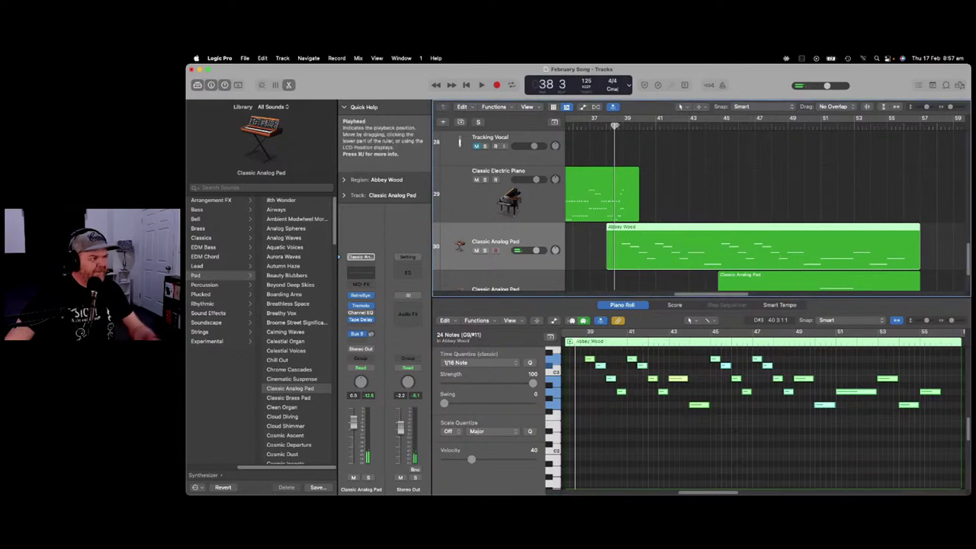
key("space")
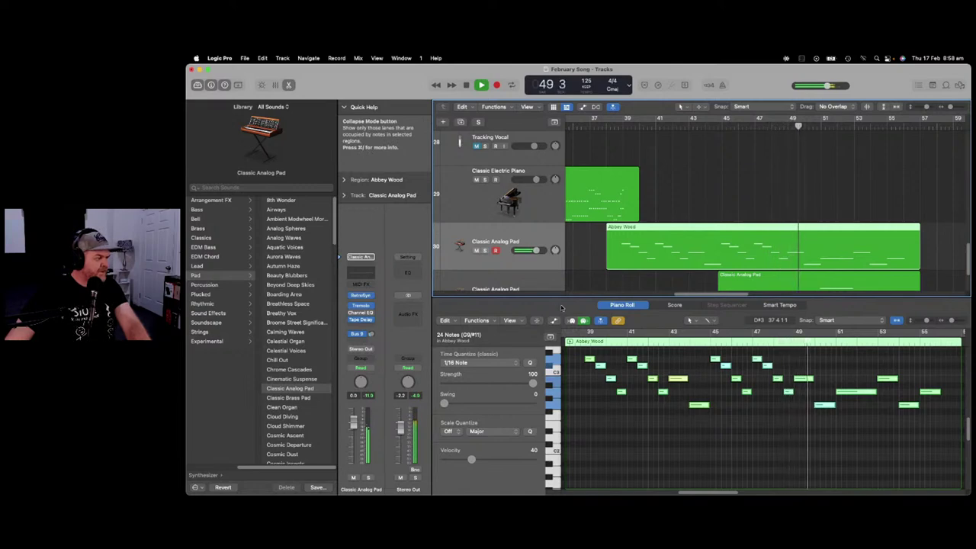
key("space")
In track 31's pad region, lower the long note starting at bar 49 to F#2 and play the passage to about bar 50.
scroll(804, 248, "down", 2)
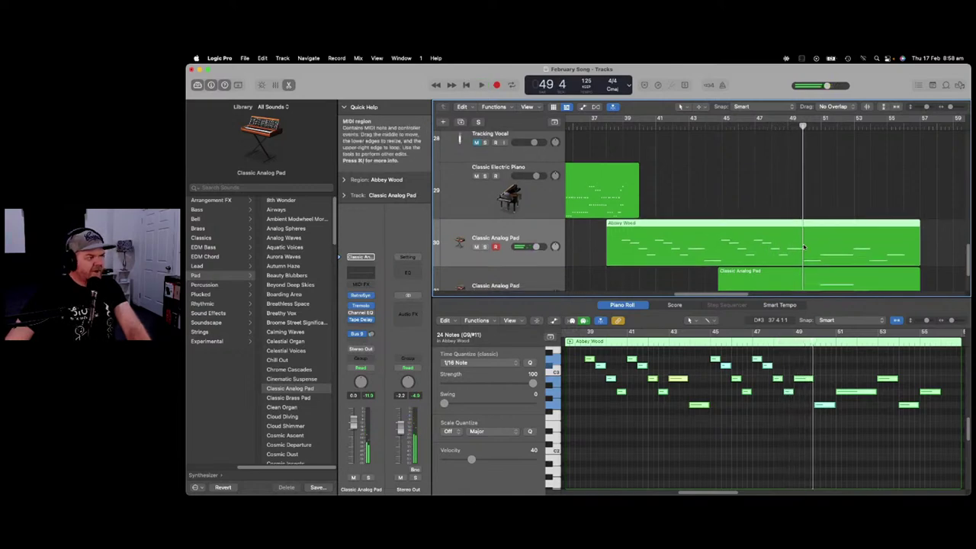
scroll(805, 246, "down", 1)
left_click(795, 252)
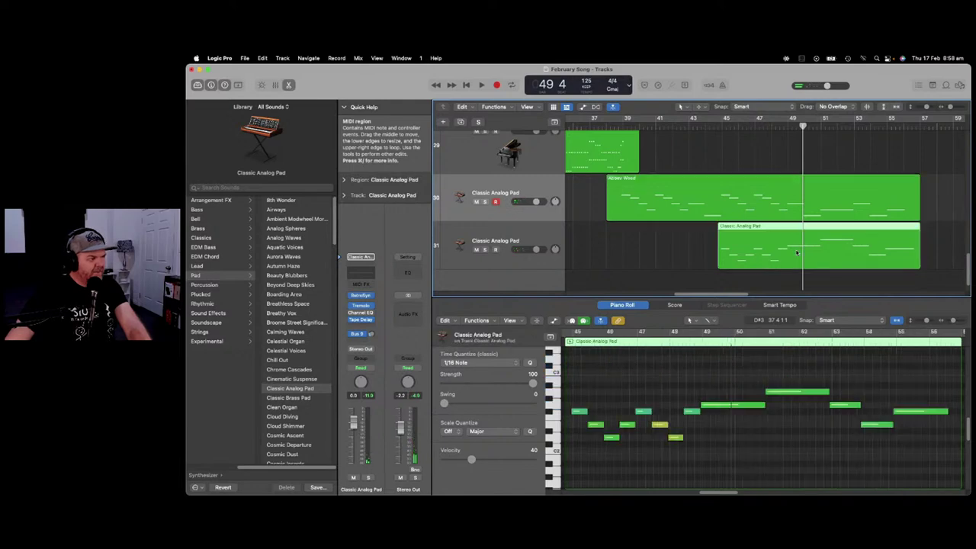
key("space")
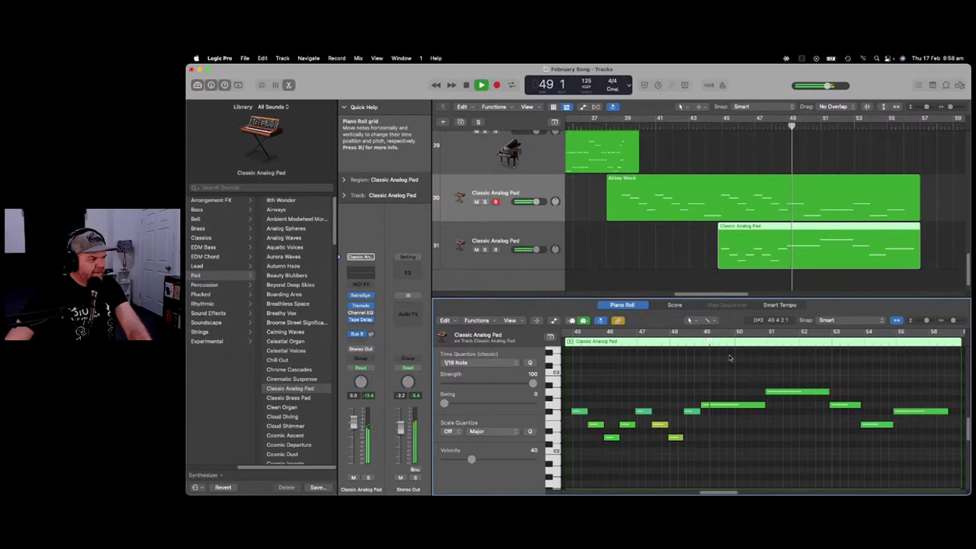
key("space")
left_click(724, 406)
left_click_drag(725, 412, 726, 412)
key("space")
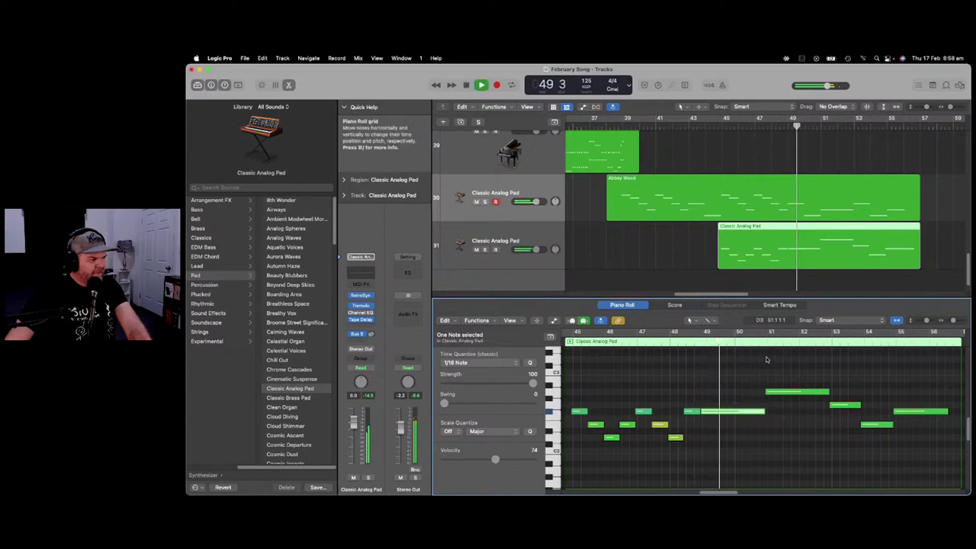
key("space")
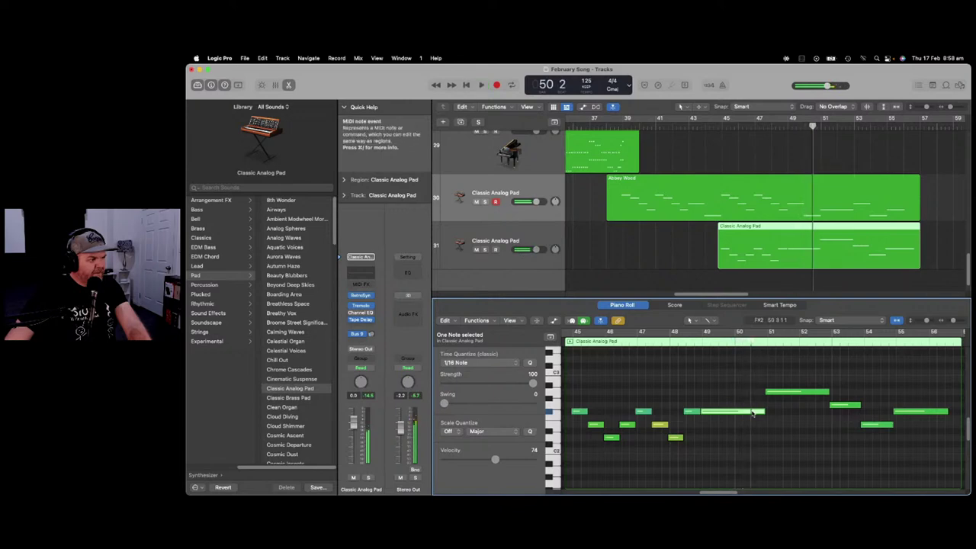
Shorten the F#2 note at bar 49 to end at bar 50 and play the passage to about bar 51.
left_click_drag(762, 411, 733, 413)
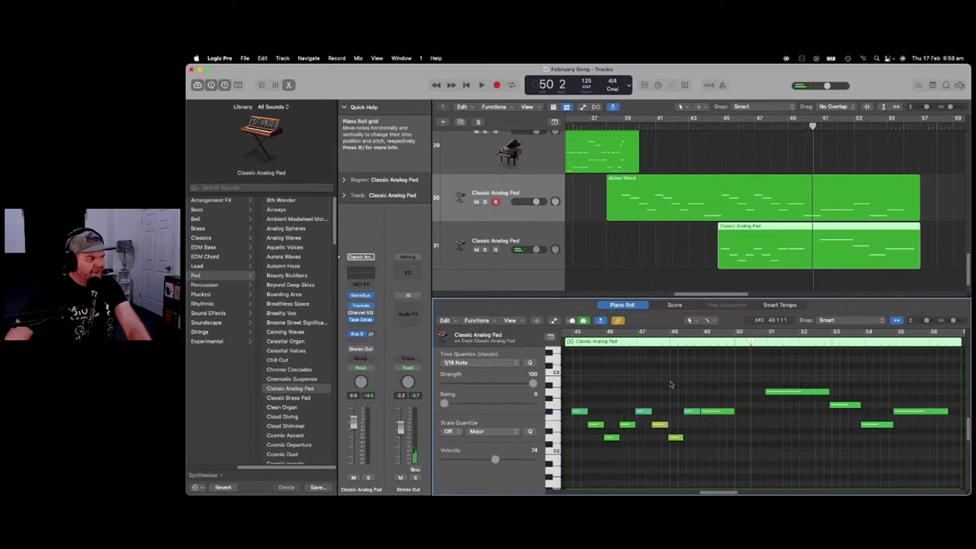
left_click(709, 322)
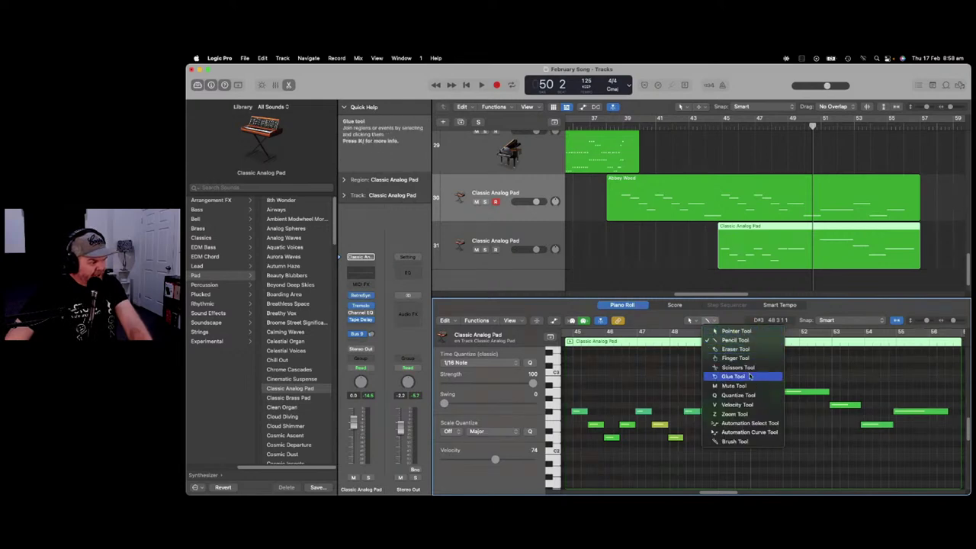
left_click(679, 375)
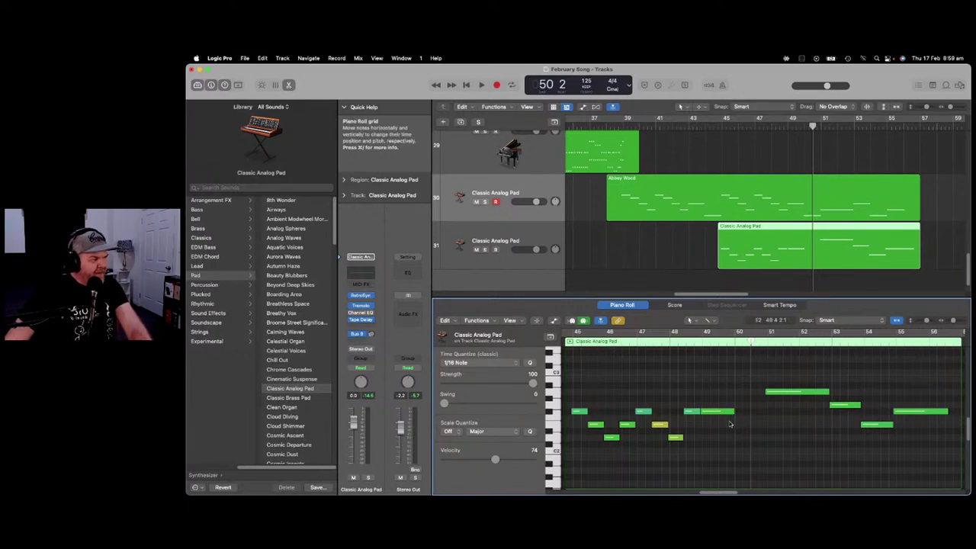
left_click(700, 341)
key("space")
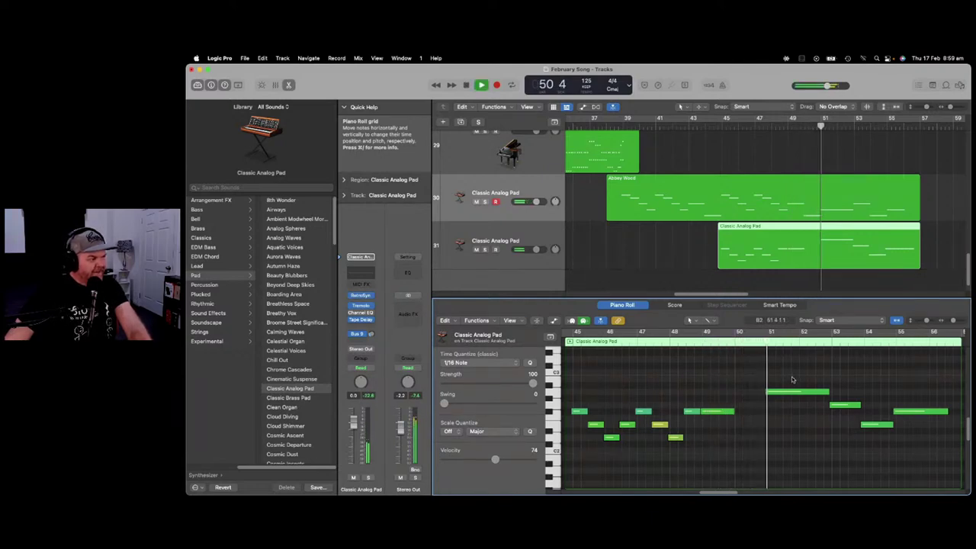
key("space")
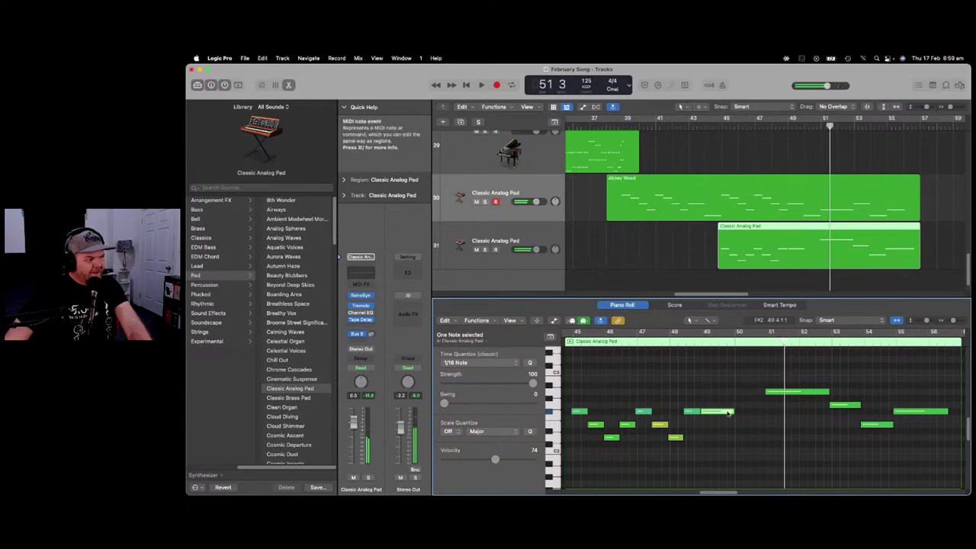
Copy the F#2 note at bar 49 and paste it at bar 50.
right_click(726, 413)
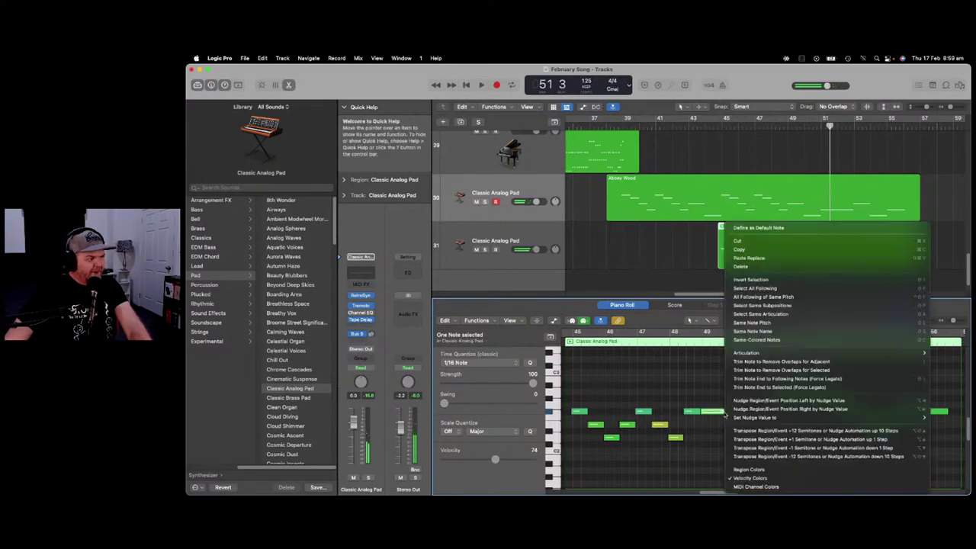
left_click(799, 250)
left_click(734, 340)
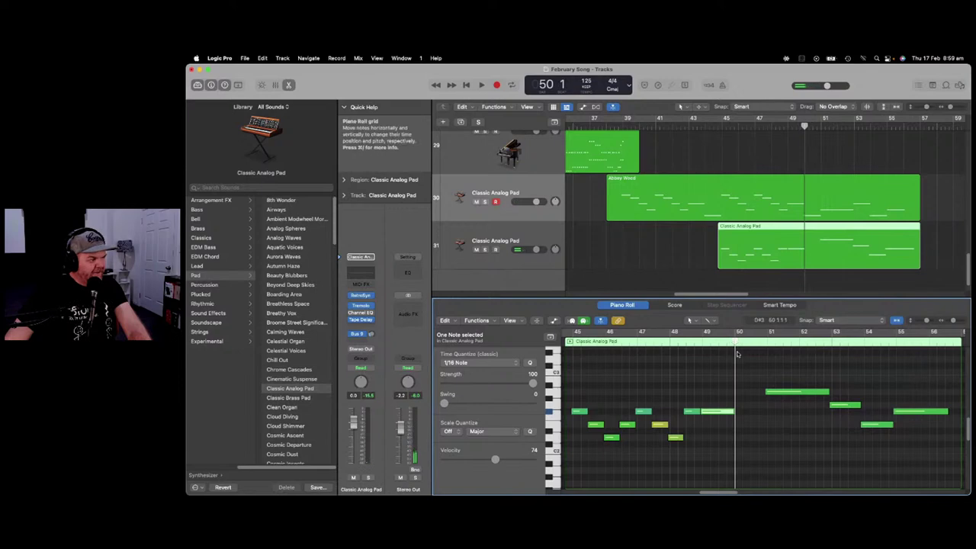
right_click(739, 353)
left_click(754, 370)
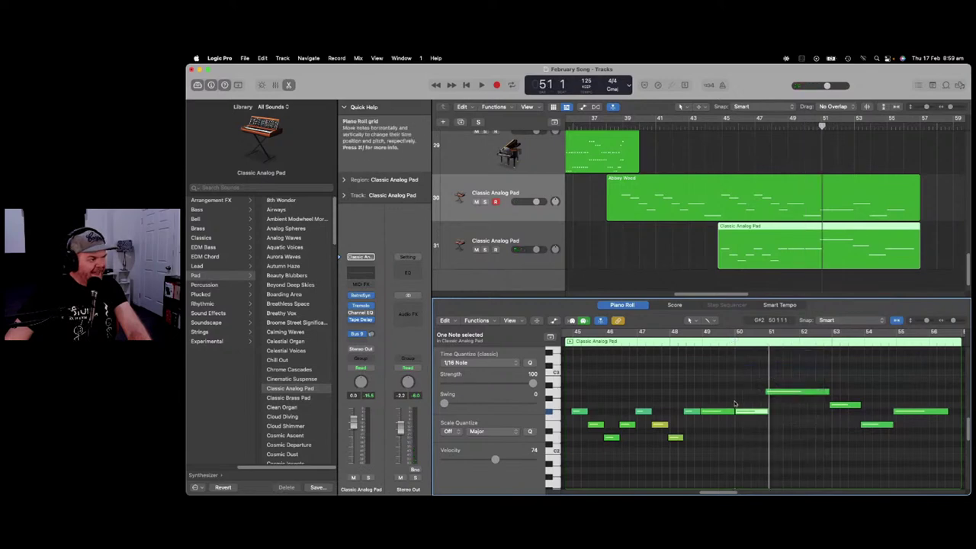
Raise the pasted note at bar 50 to G2 and play the passage through to about bar 53.
left_click(725, 341)
key("space")
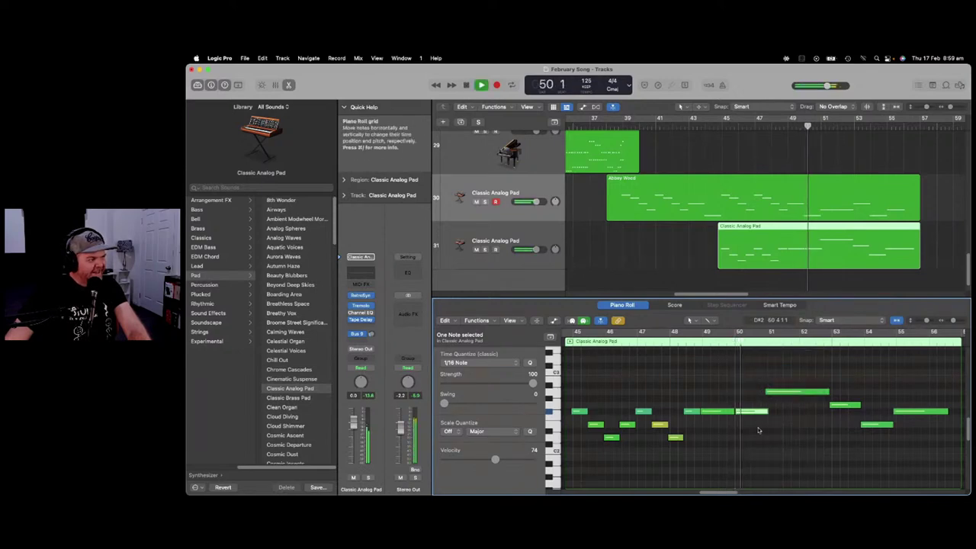
left_click_drag(748, 416, 750, 405)
key("space")
key("space")
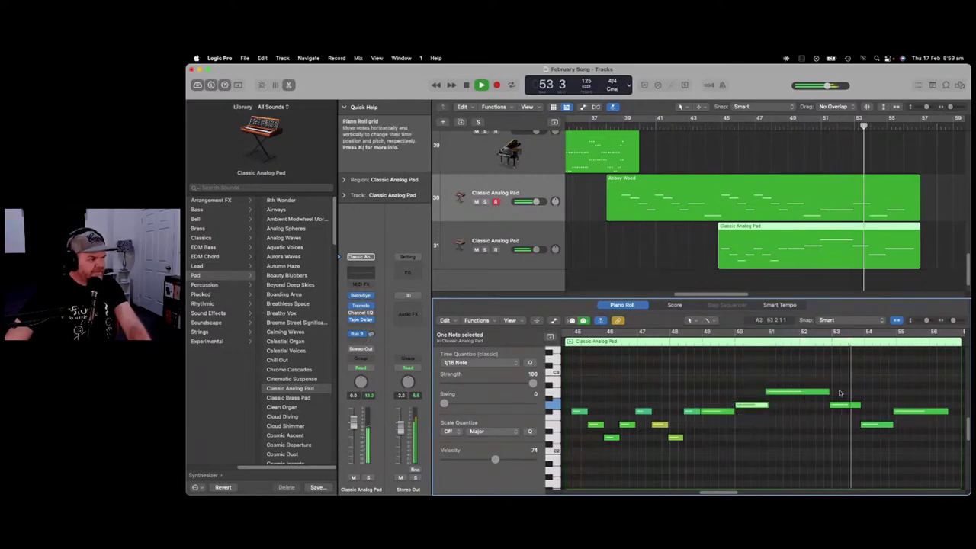
key("space")
Lower the bar 53 note to F#2 and the bar 54 note to D2, and raise the region's last note to A2.
left_click_drag(840, 406, 876, 444)
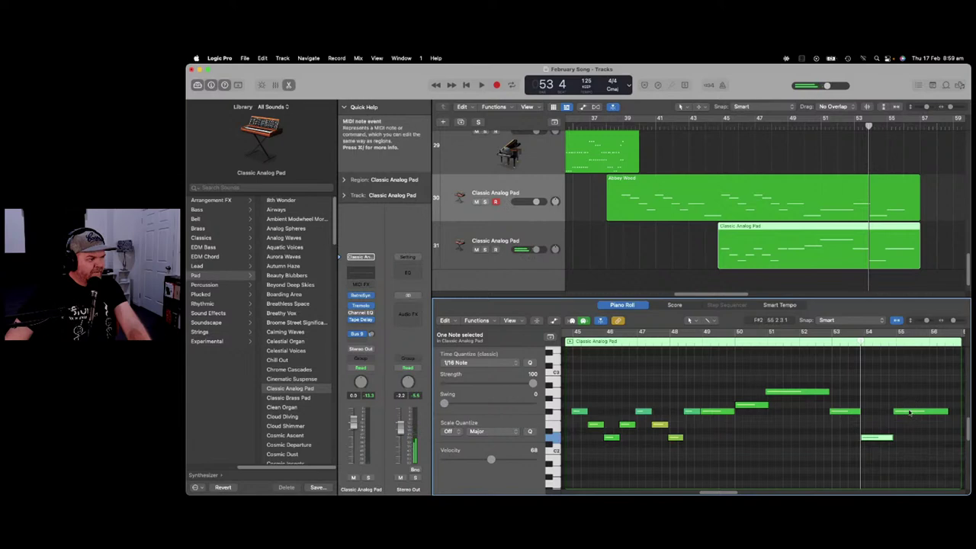
left_click_drag(913, 415, 918, 395)
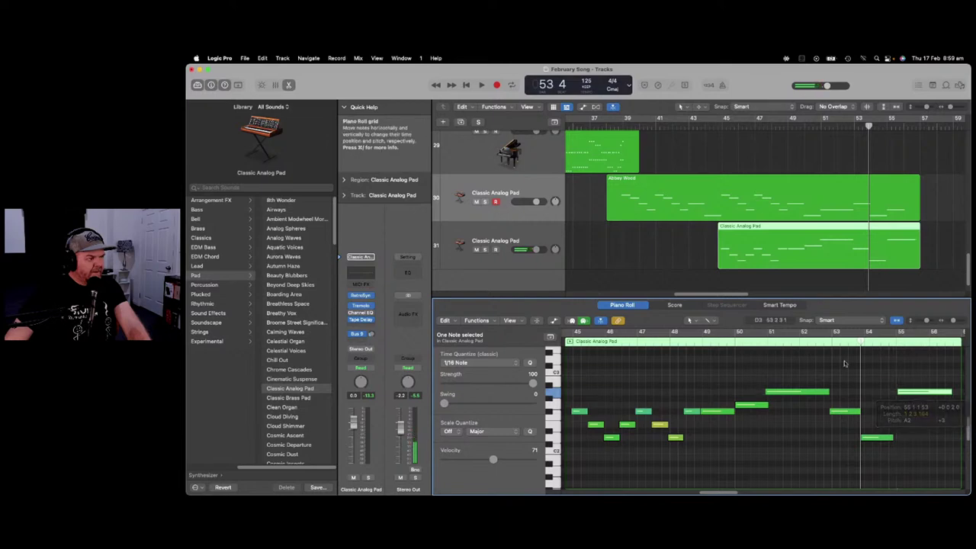
Try to play the edited passage from about bar 51, stopping playback and switching cycle mode off.
left_click(785, 336)
left_click(767, 340)
key("space")
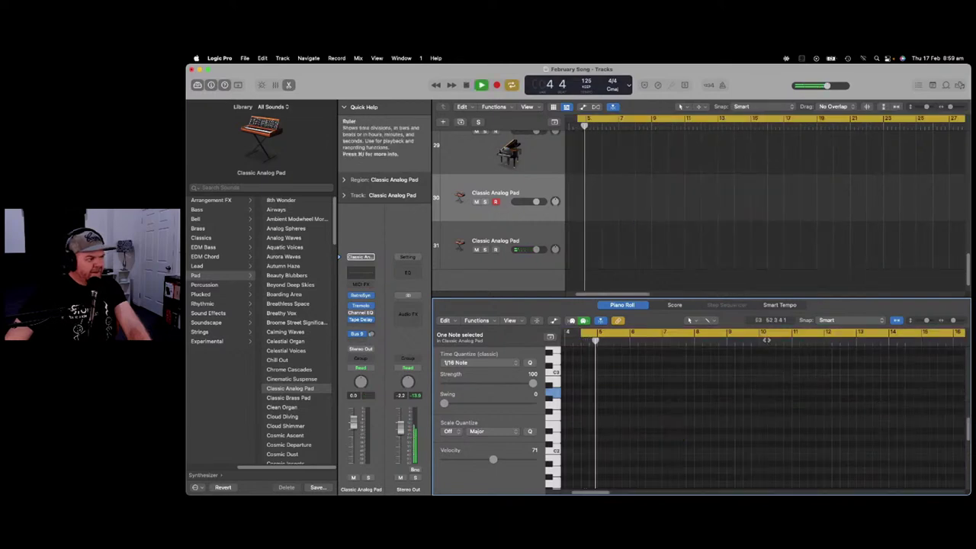
left_click(512, 88)
left_click(512, 88)
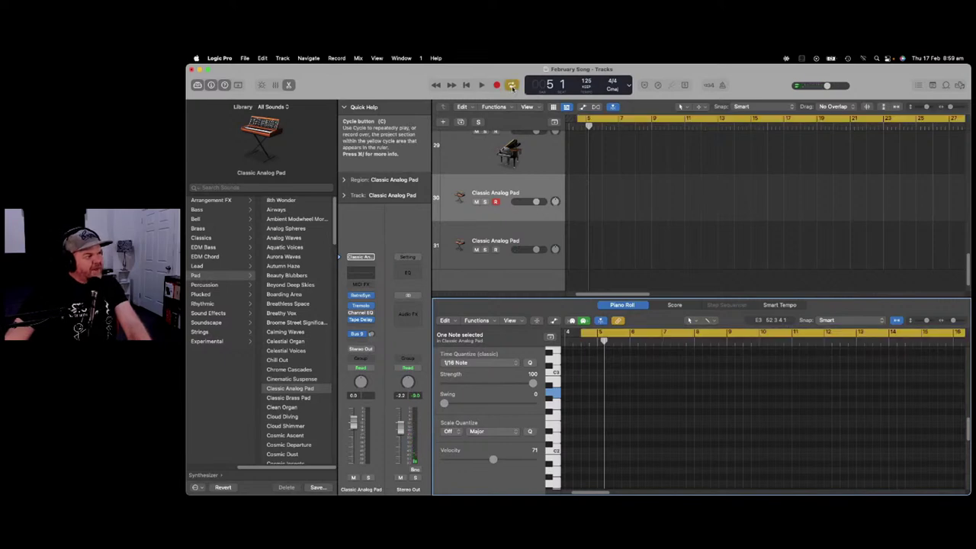
scroll(676, 213, "down", 1)
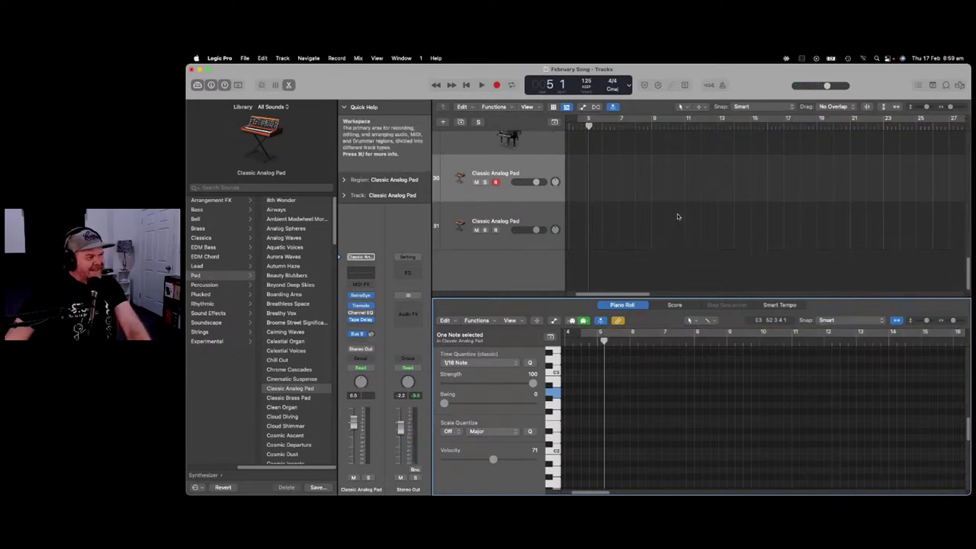
Play the two Classic Analog Pad parts from about bar 45 to bar 56, and shorten the last note to end at about bar 56.
scroll(709, 229, "up", 4)
left_click(647, 296)
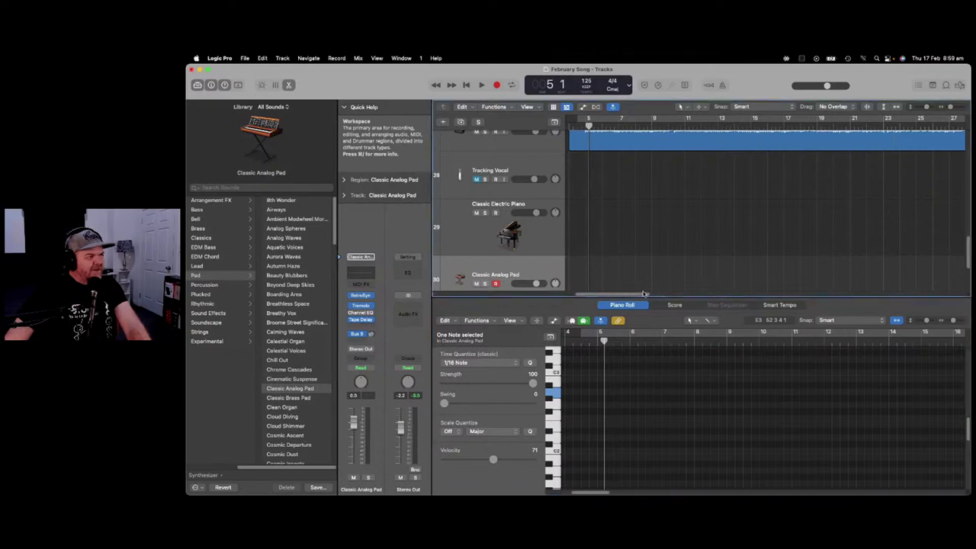
left_click_drag(631, 296, 750, 298)
scroll(711, 283, "down", 4)
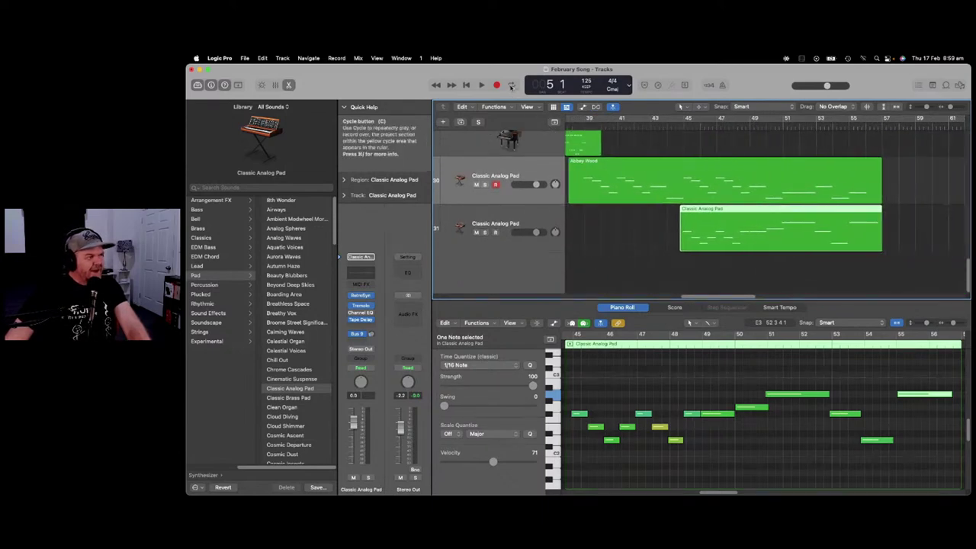
left_click_drag(683, 126, 678, 127)
key("space")
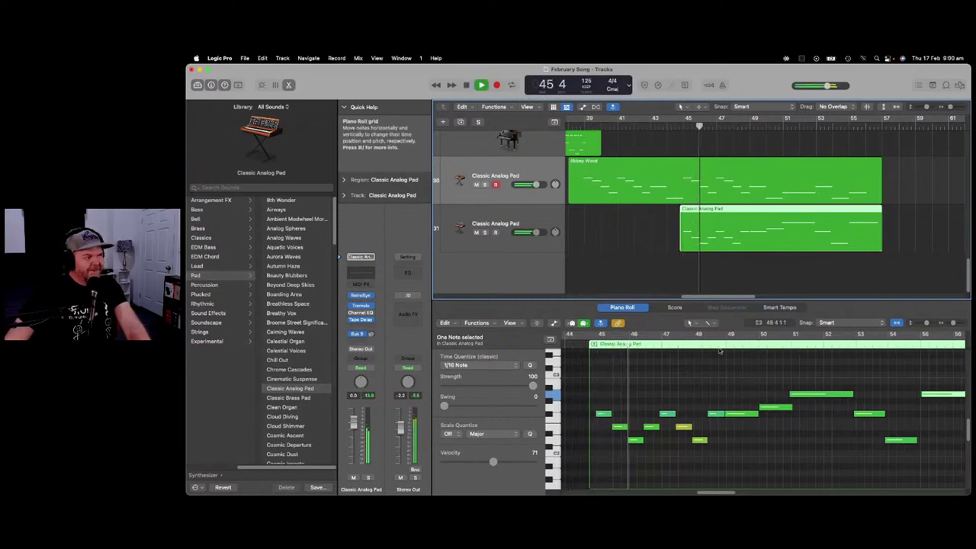
left_click(707, 323)
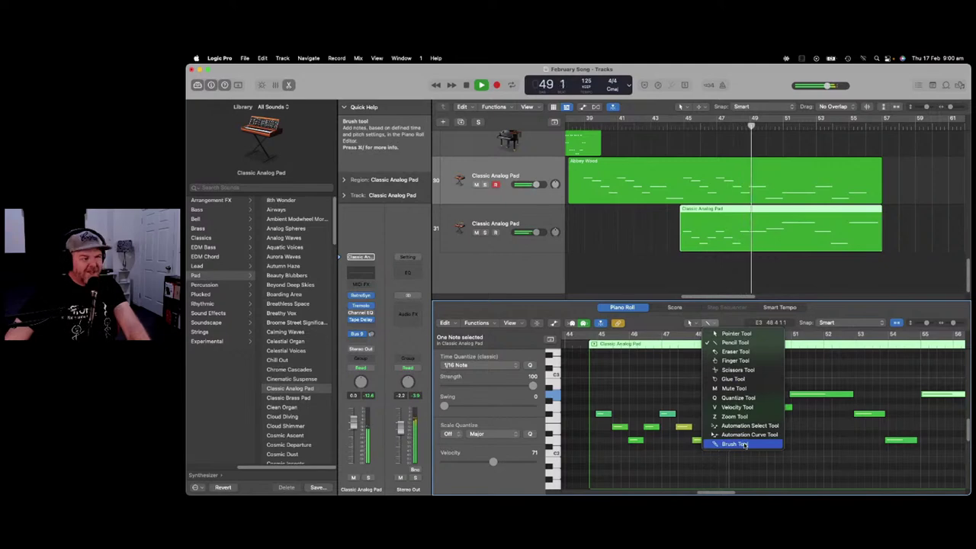
left_click(721, 322)
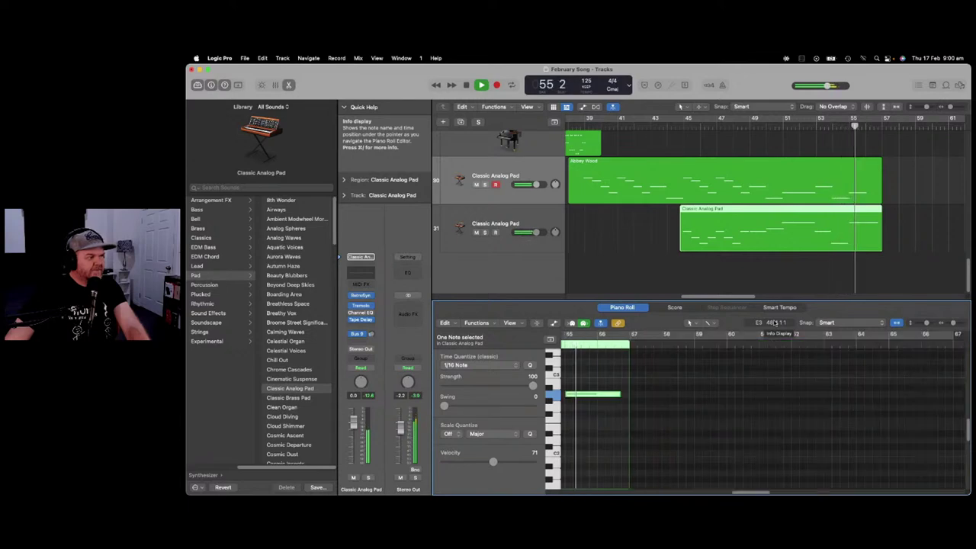
key("space")
left_click_drag(618, 394, 596, 393)
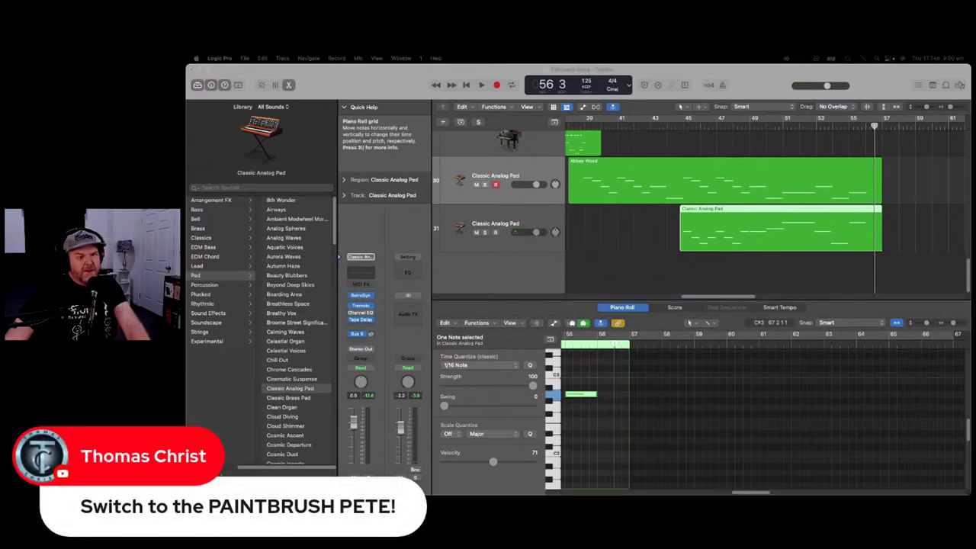
Try the Brush tool as the Command-click and left-click tool, paint test notes at about bars 58 to 59, and undo them.
left_click(708, 323)
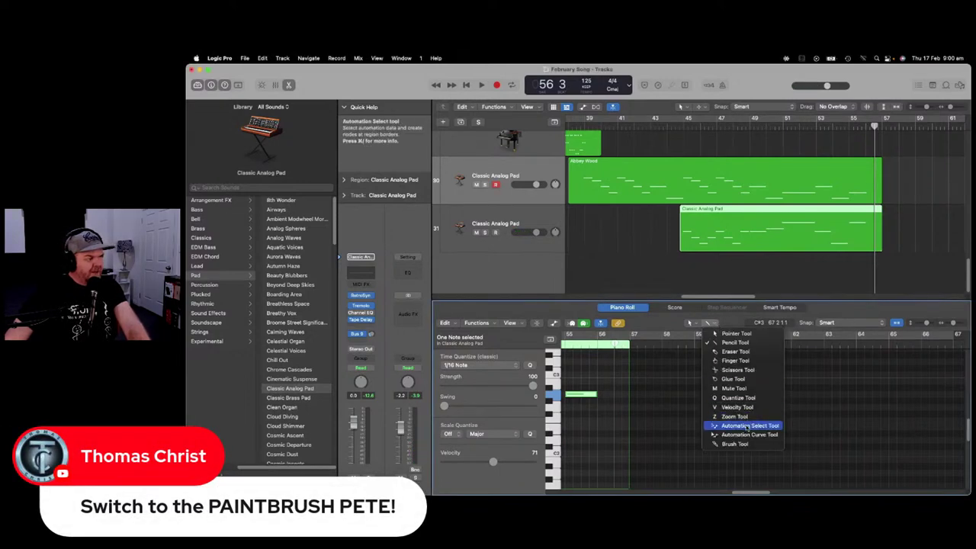
left_click(739, 444)
left_click(692, 396, "super")
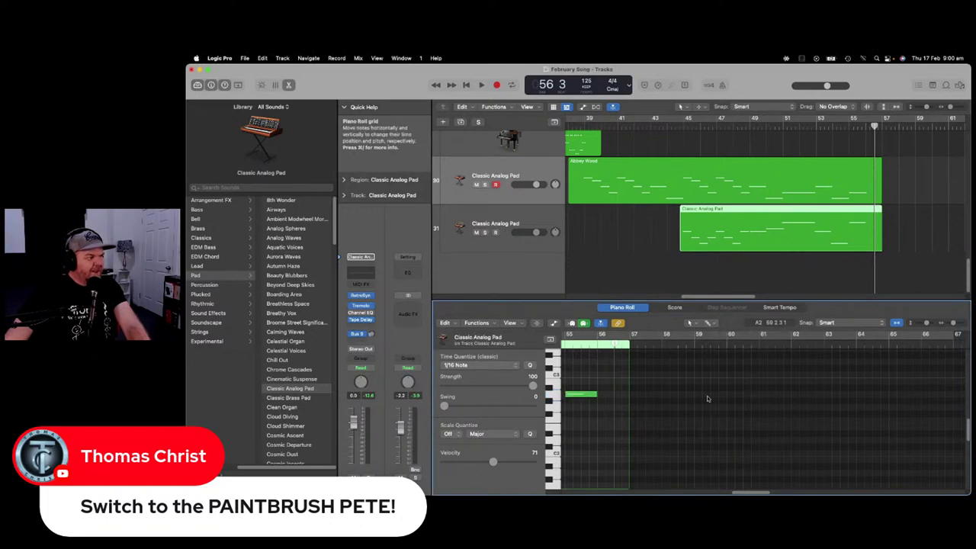
left_click(709, 323)
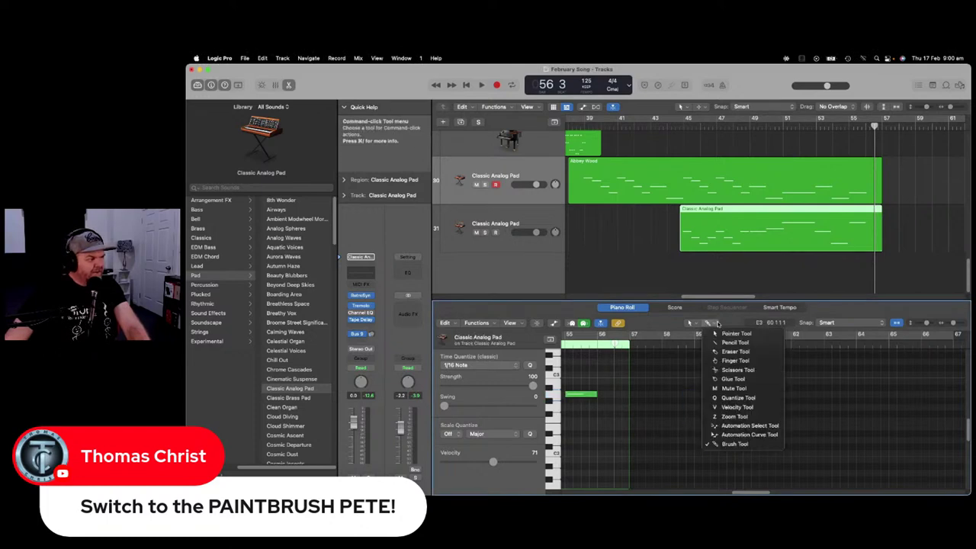
left_click(692, 324)
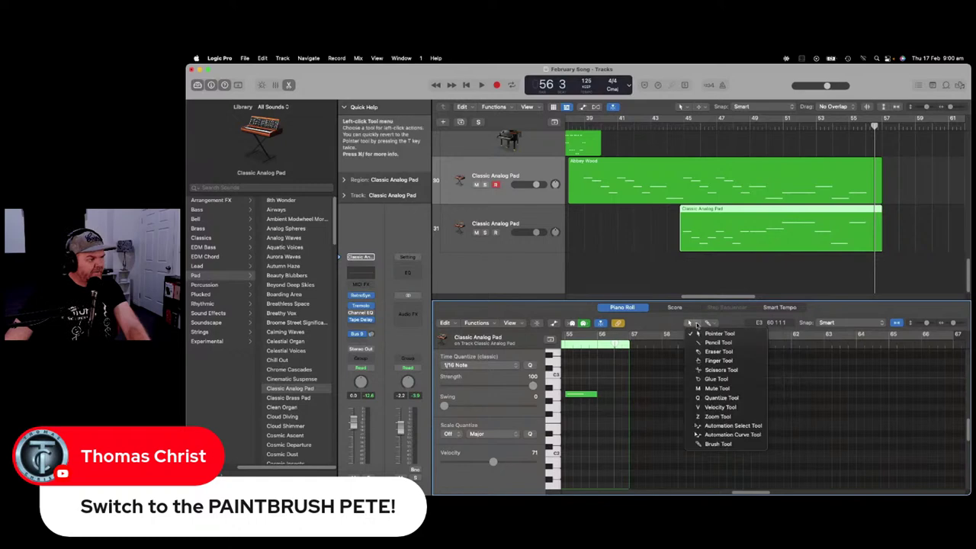
left_click(718, 444)
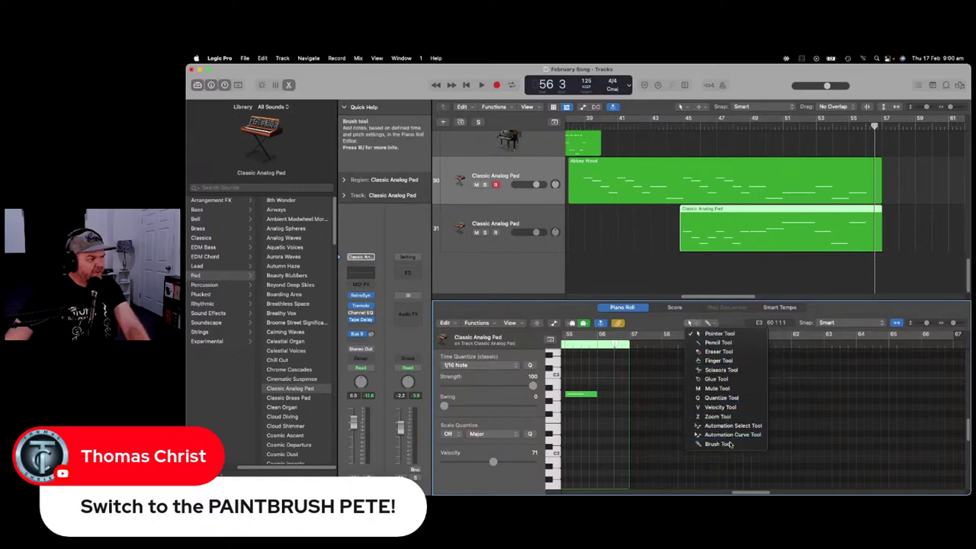
left_click_drag(663, 392, 709, 402)
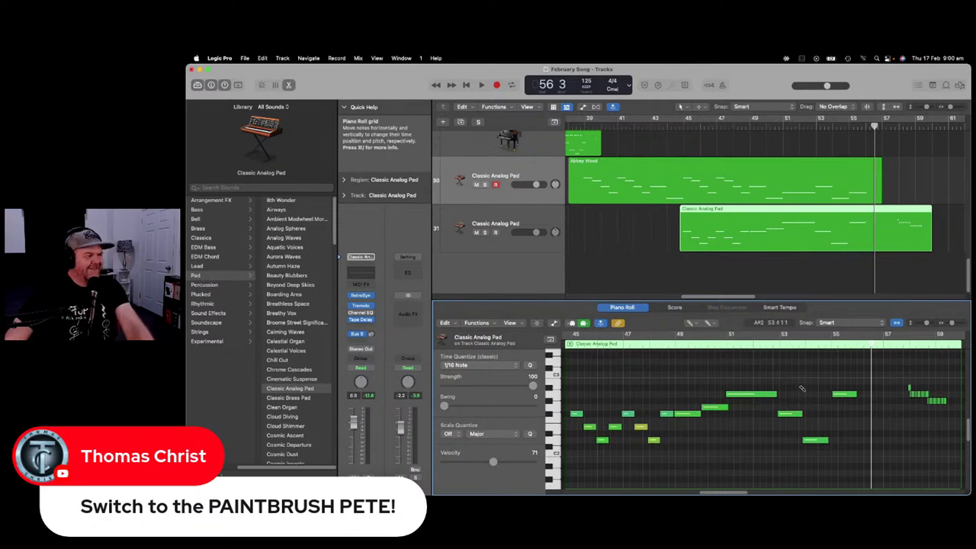
key("super+z")
Assign the Pointer tool for Command-click and the Brush tool for left-click in the Piano Roll.
right_click(732, 376)
left_click(709, 377)
left_click(715, 323)
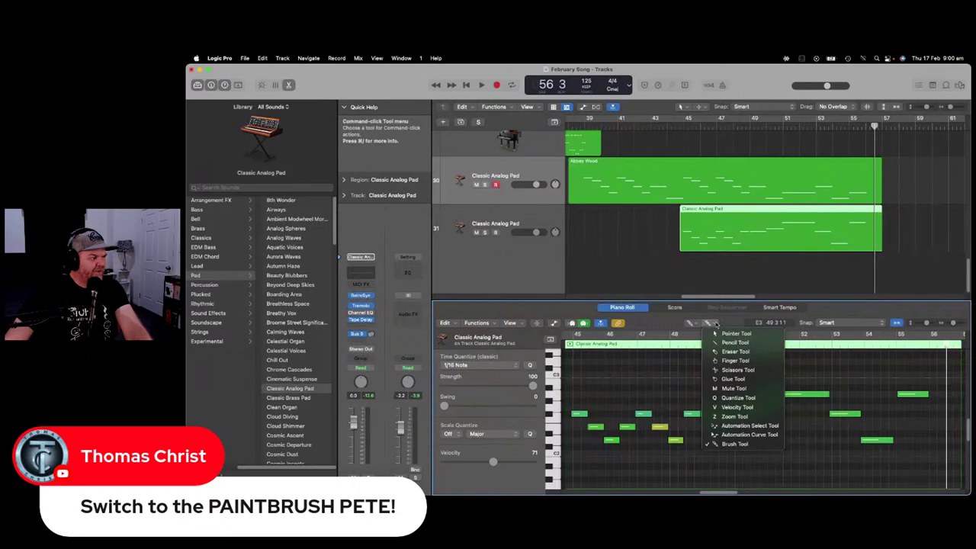
left_click(700, 326)
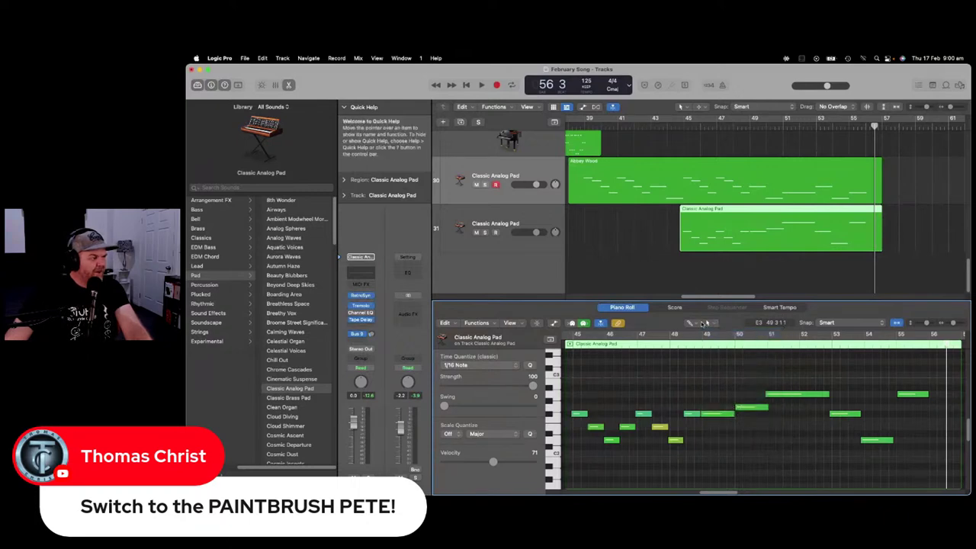
left_click(695, 323)
left_click(702, 335)
left_click(693, 324)
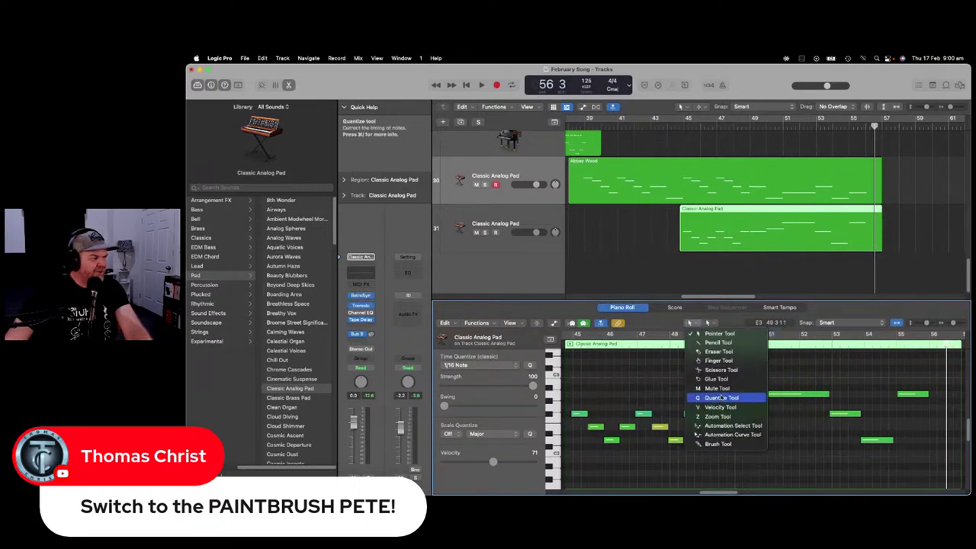
left_click(728, 443)
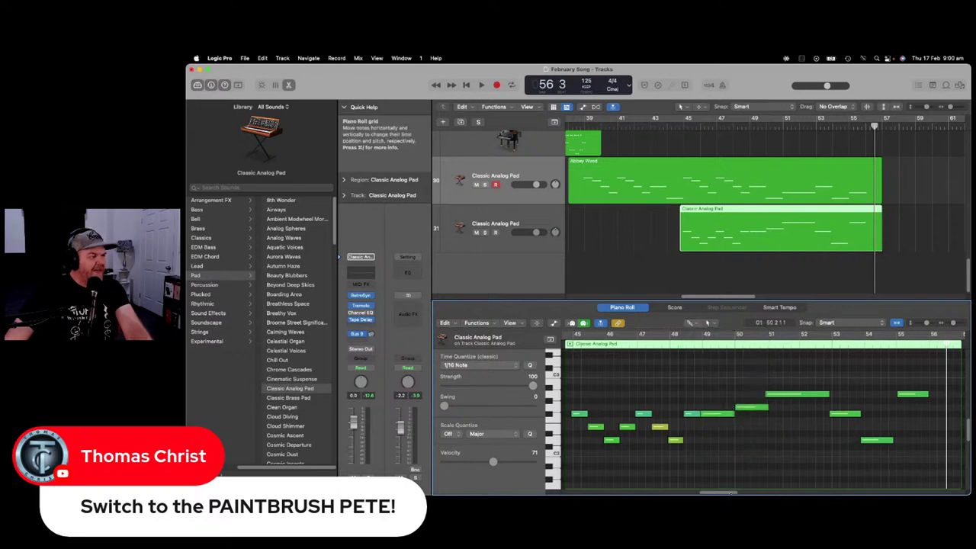
mouse_move(725, 494)
left_mouse_down()
mouse_move(751, 494)
mouse_move(718, 494)
mouse_move(736, 494)
mouse_move(726, 493)
left_mouse_up()
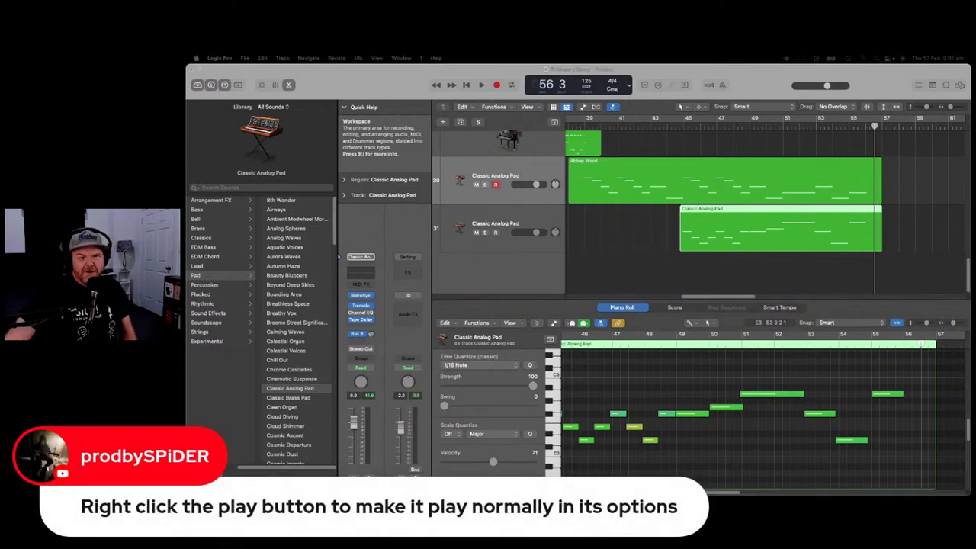
Turn off Play From Cycle in the playback options and check the setting.
right_click(480, 86)
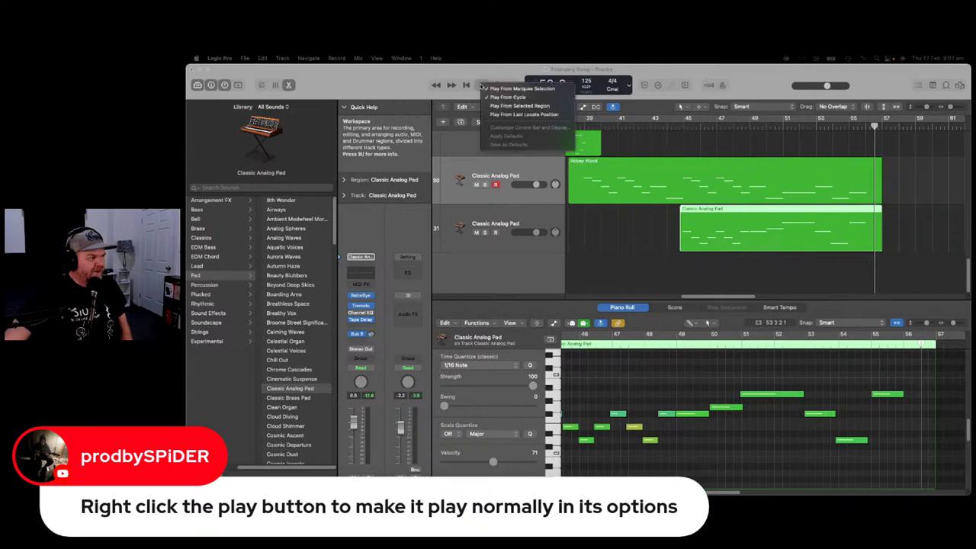
left_click(516, 98)
right_click(482, 85)
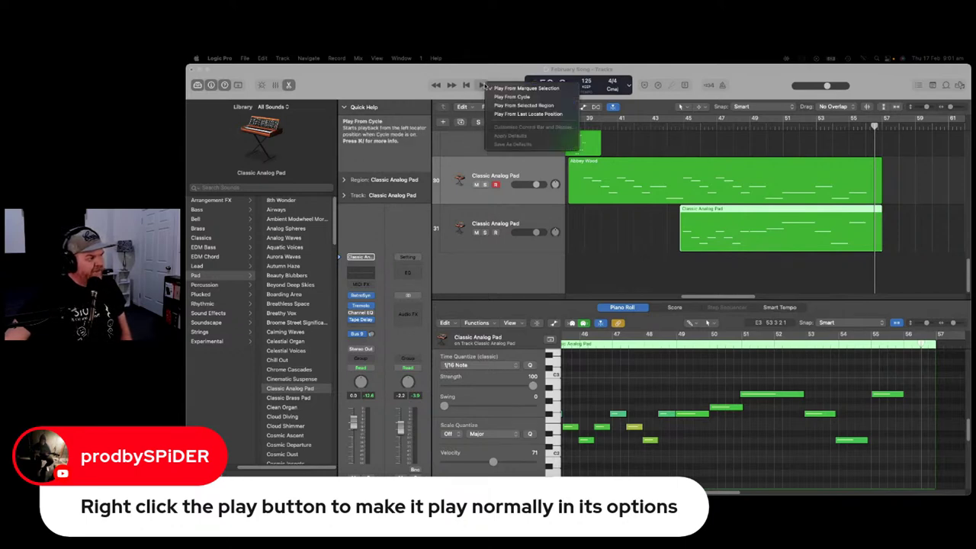
left_click(682, 140)
Switch cycle mode on and test playback from about bar 45, stopping after a short passage.
key("c")
left_click(685, 126)
key("space")
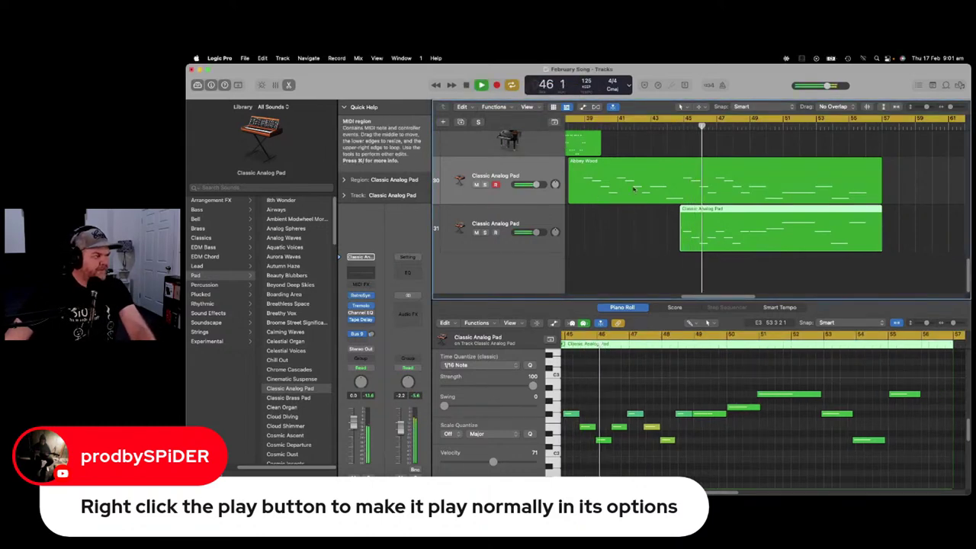
key("space")
Return the playhead to about bar 37 and set the time quantize of the Abbey Wood region's notes on track 30 to 1/8 Note.
left_click_drag(690, 125, 562, 128)
left_click(555, 167)
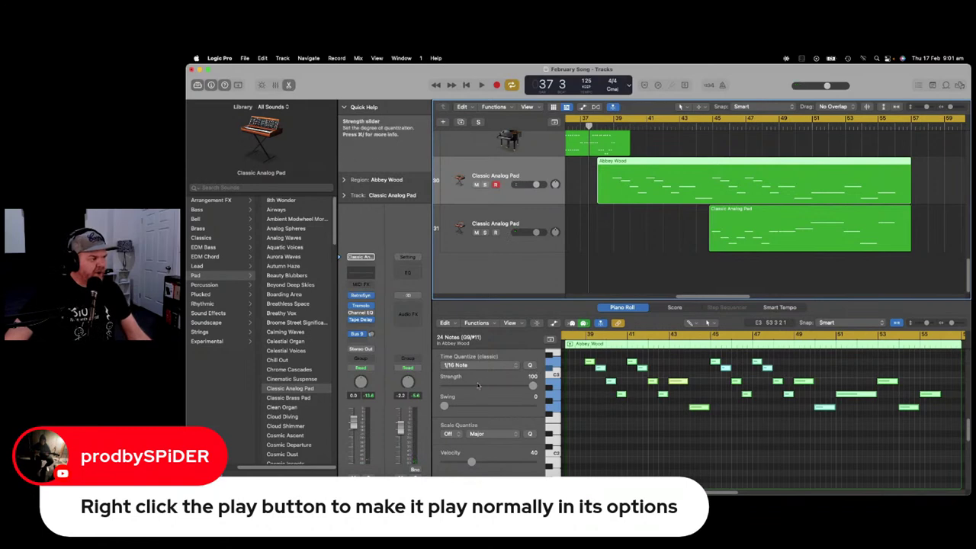
left_click(516, 366)
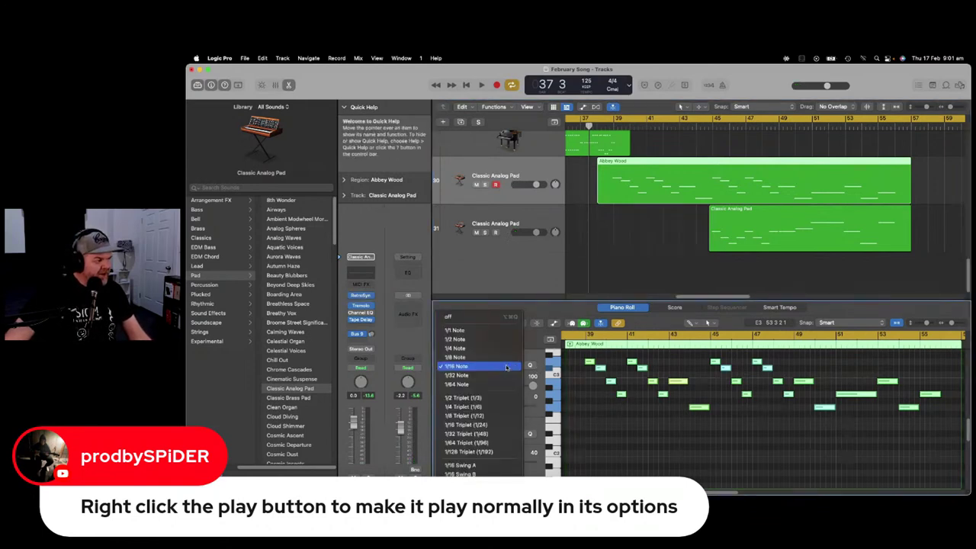
left_click(497, 359)
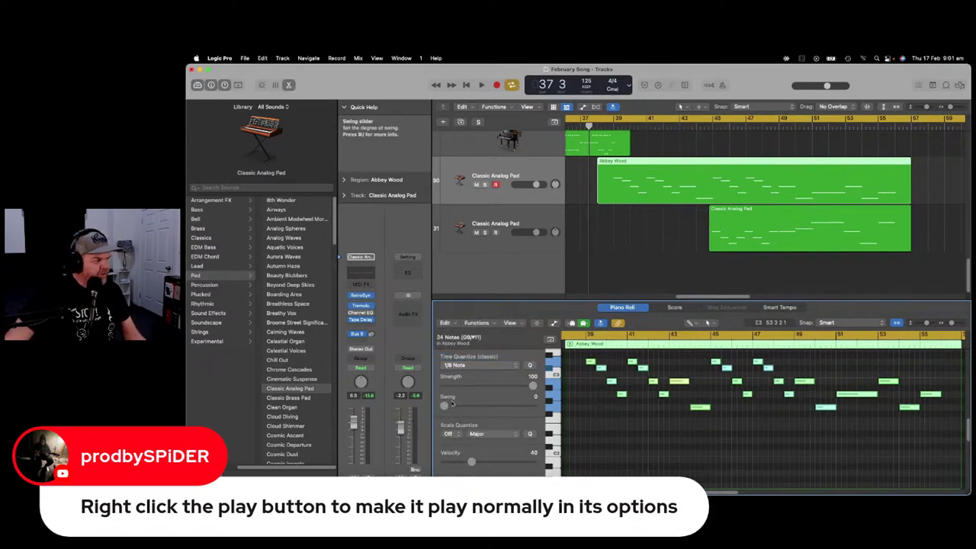
scroll(607, 402, "up", 2)
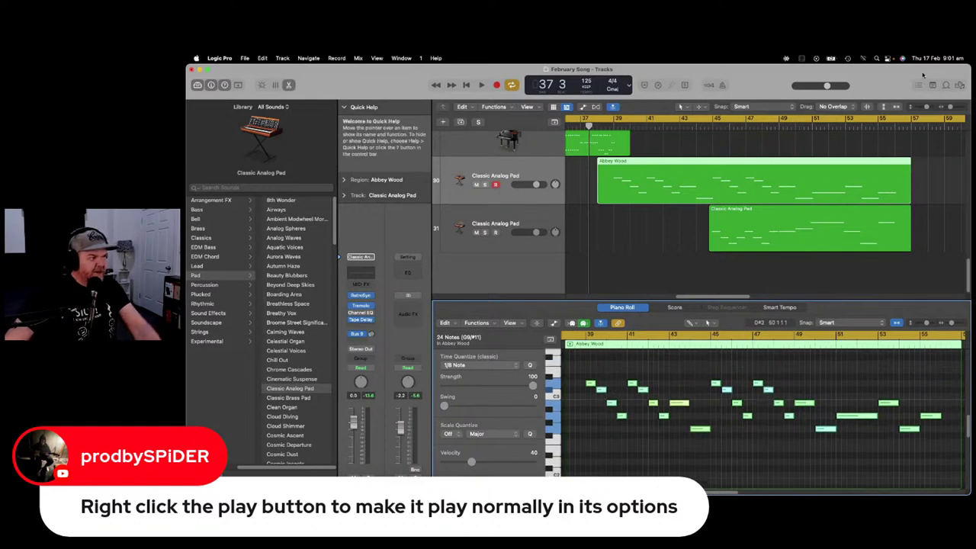
left_click_drag(925, 108, 928, 109)
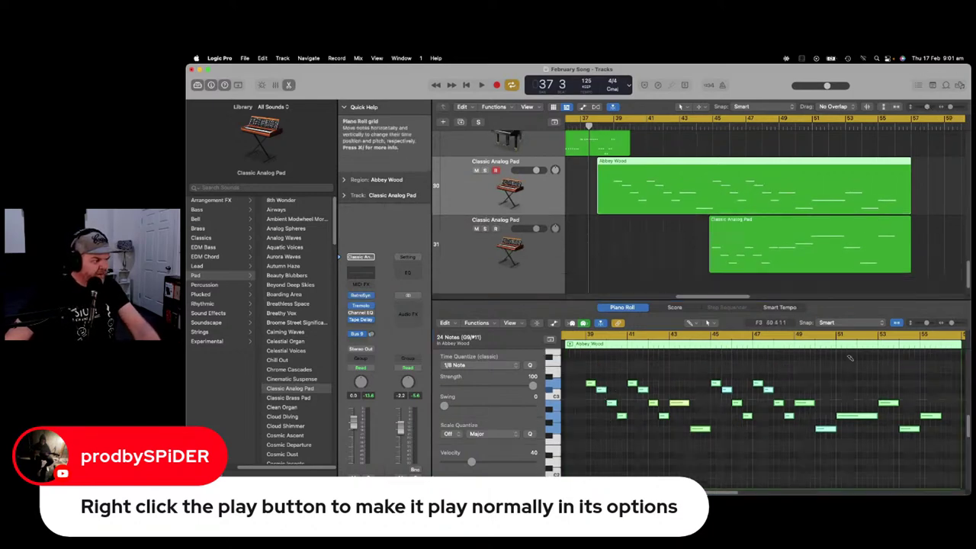
mouse_move(951, 324)
left_mouse_down()
mouse_move(959, 323)
mouse_move(948, 325)
left_mouse_up()
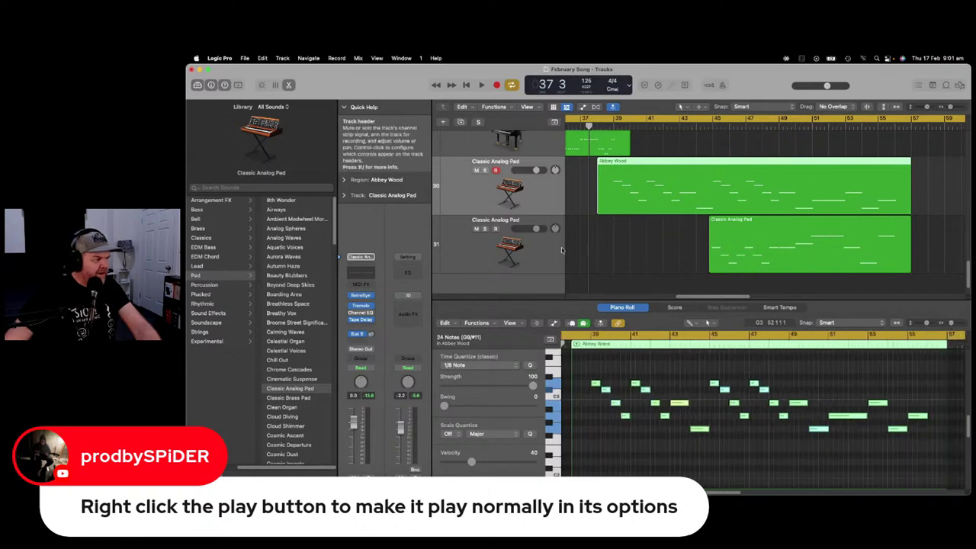
Set the time quantize for the Classic Analog Pad region on track 31 to 1/8 Note, comparing it with track 30's region.
left_click(551, 247)
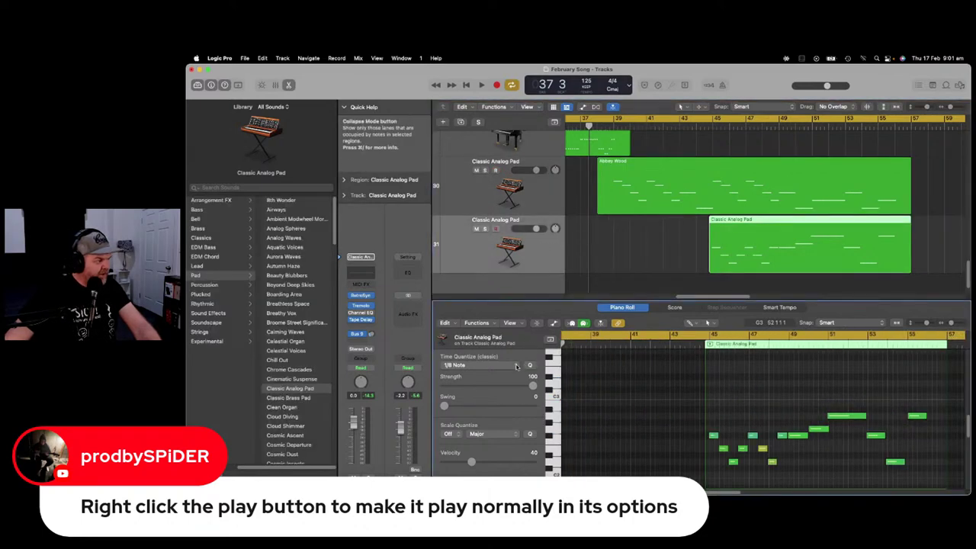
left_click(520, 366)
left_click(500, 367)
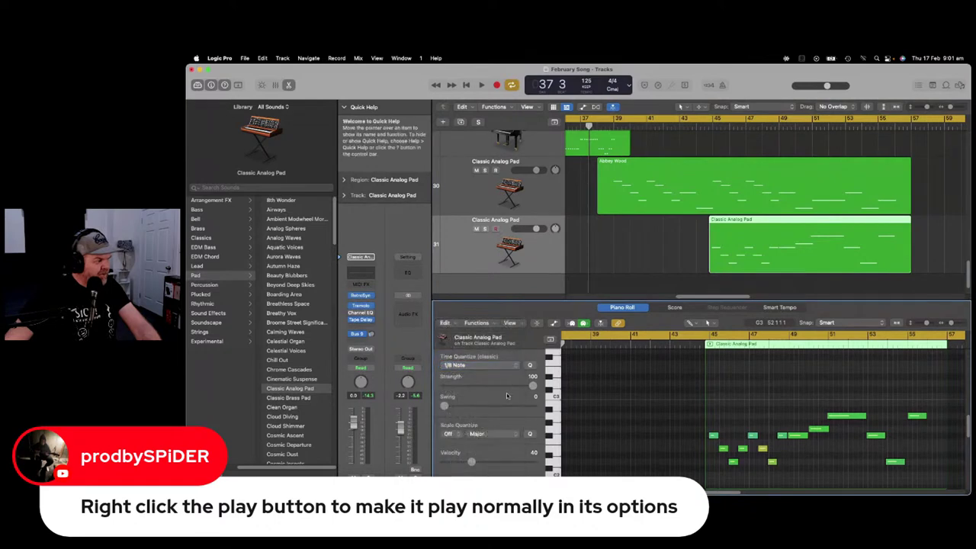
left_click(555, 200)
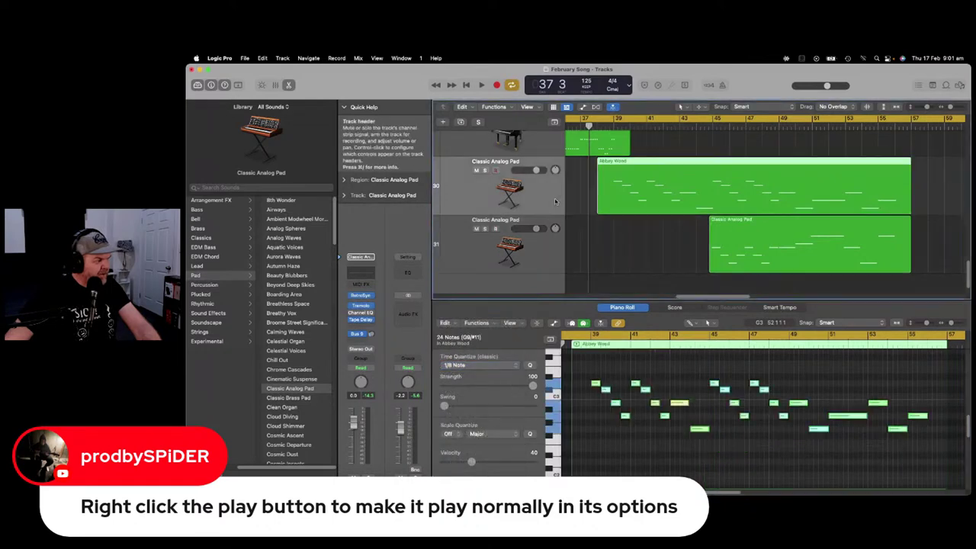
left_click(554, 251)
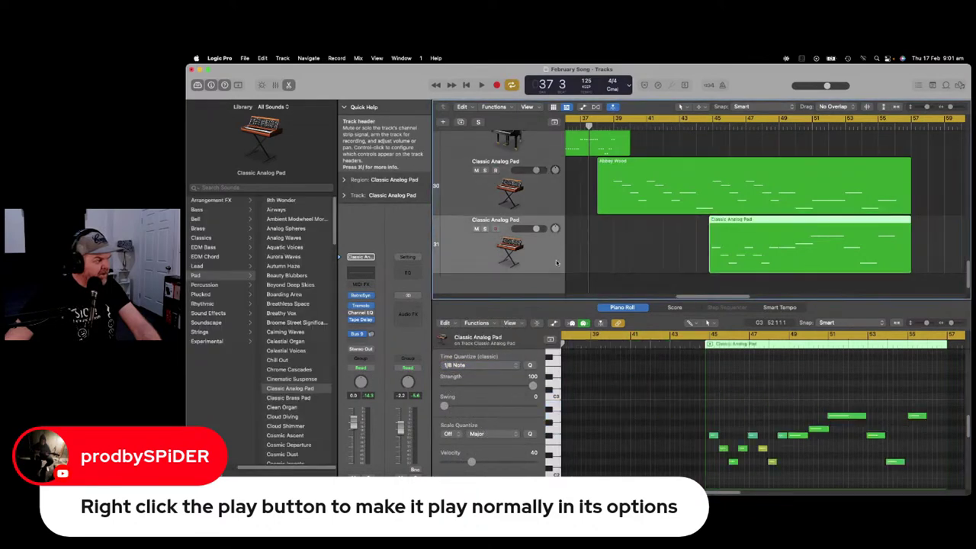
left_click(532, 387)
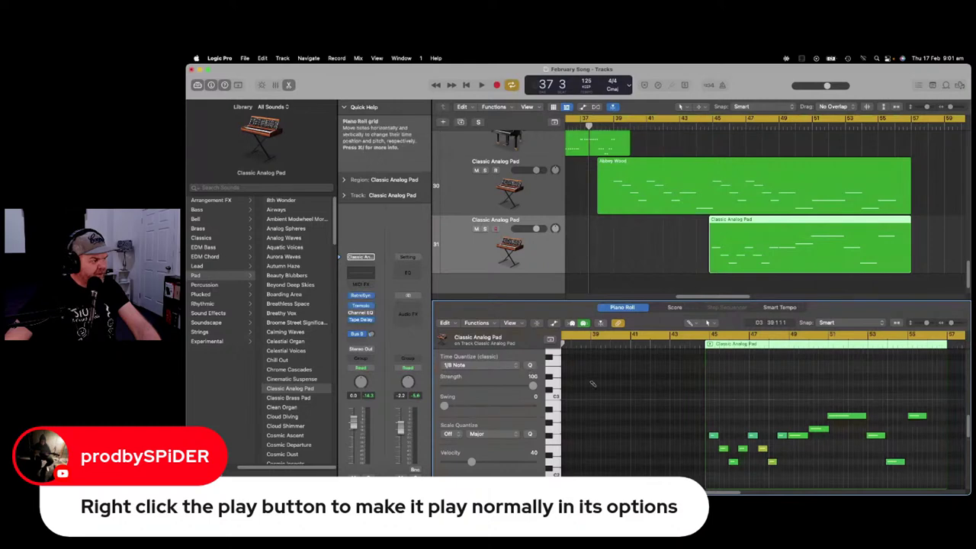
Apply the 1/8 Note time quantize to the notes of the Abbey Wood region on track 30.
left_click(547, 186)
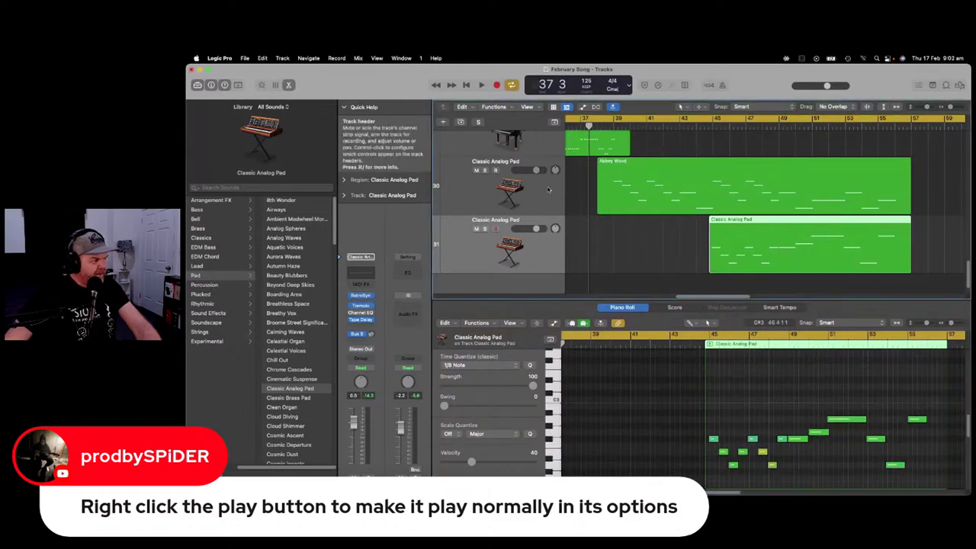
left_click(530, 366)
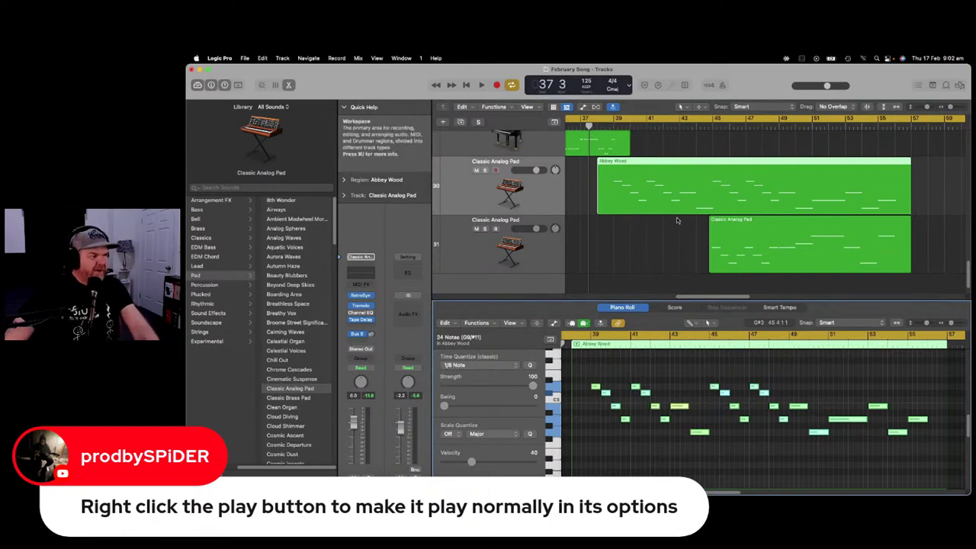
left_click(728, 299)
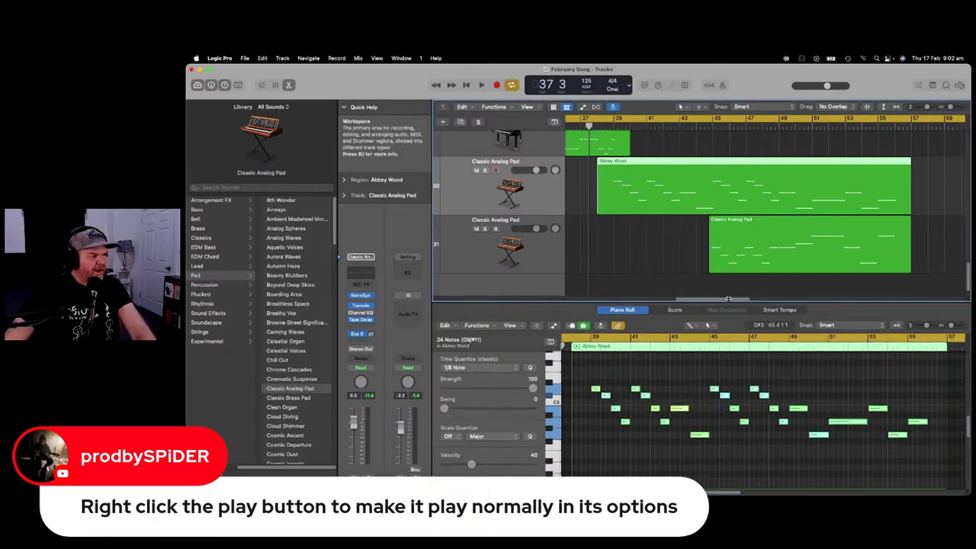
mouse_move(725, 300)
left_mouse_down()
mouse_move(737, 301)
mouse_move(720, 300)
left_mouse_up()
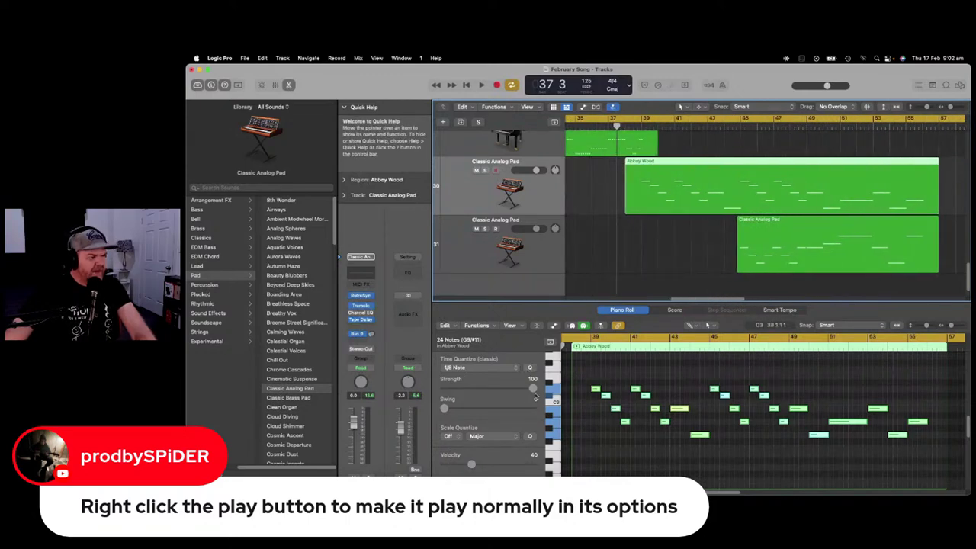
Play the arrangement from about bar 38 to about bar 52, clearing the region selection before stopping.
left_click_drag(617, 125, 638, 126)
key("space")
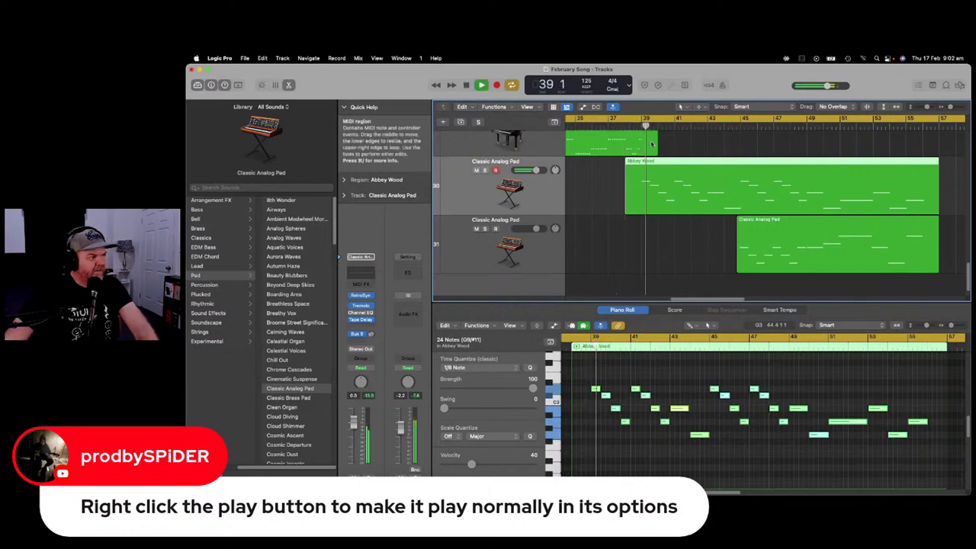
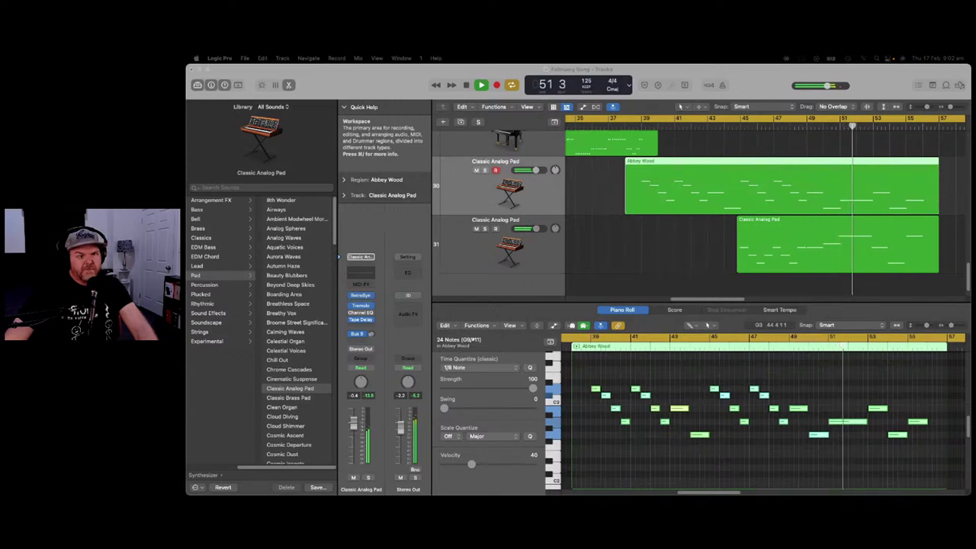
left_click(725, 244)
key("space")
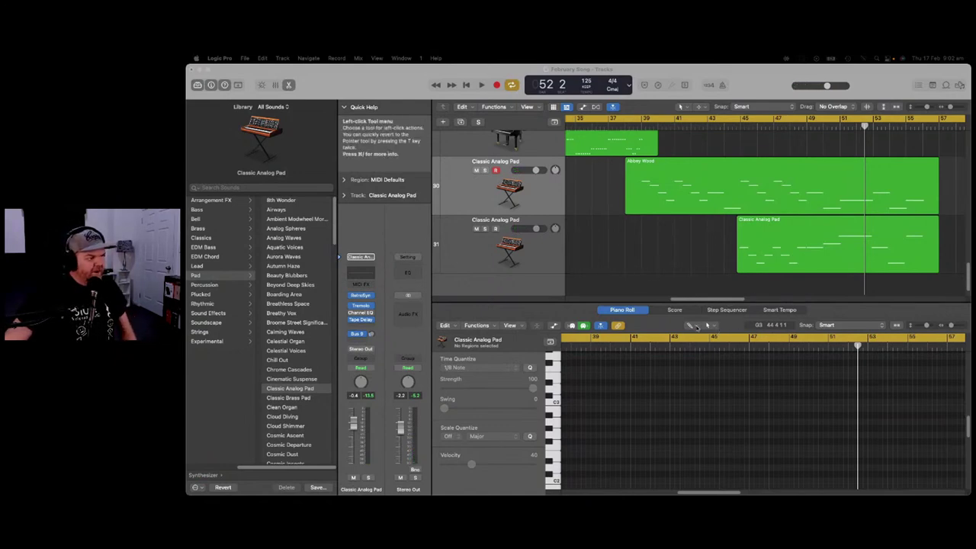
Set the Piano Roll's left-click tool to the Pointer Tool and its Command-click tool to the Brush Tool.
left_click(690, 325)
left_click(705, 343)
left_click(715, 326)
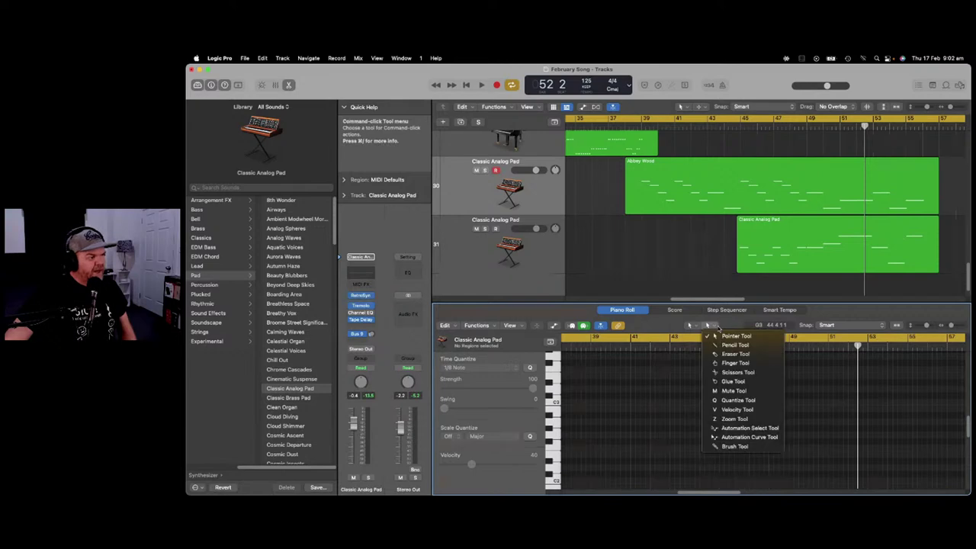
left_click(738, 447)
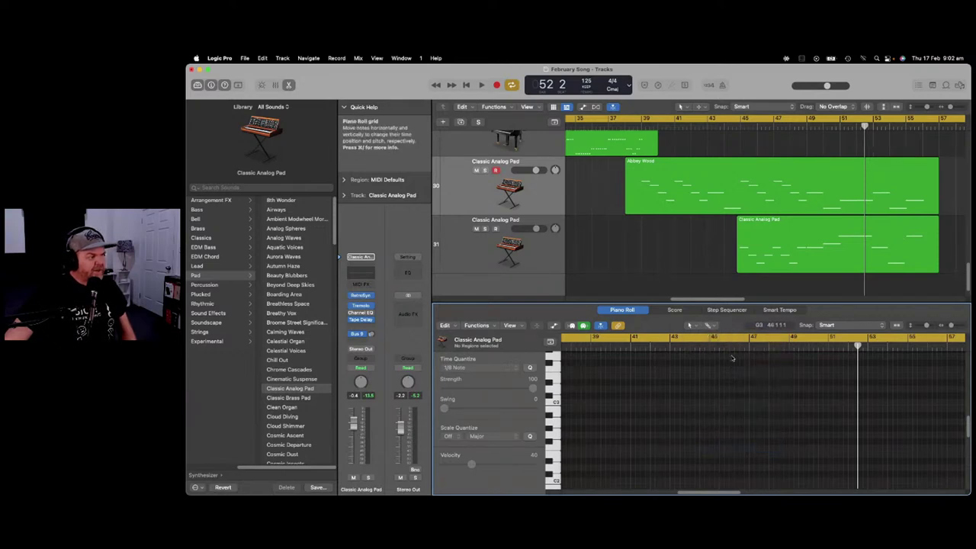
Quantize the long note near bar 51 of the Classic Analog Pad region on track 31 to 1/4 Note.
left_click(780, 240)
left_click(802, 443)
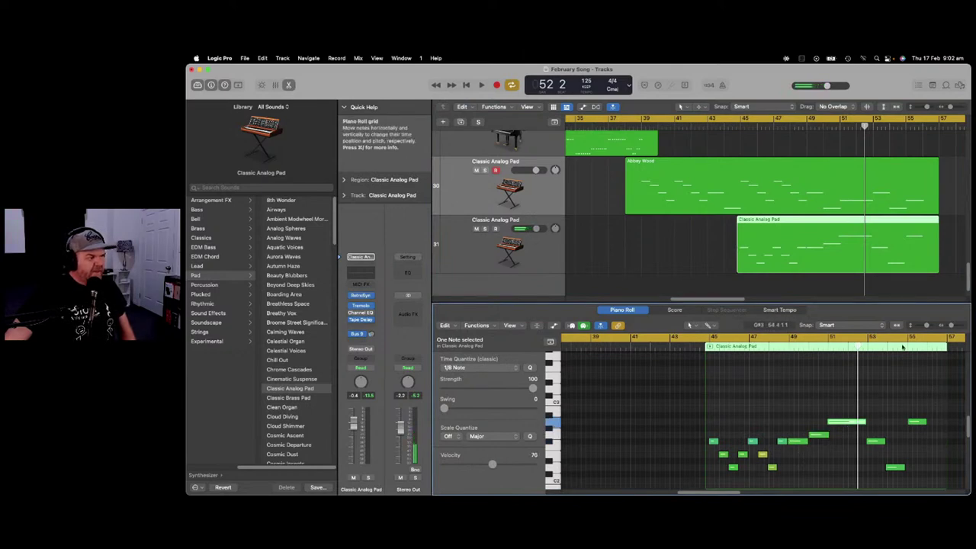
left_click_drag(942, 327, 957, 326)
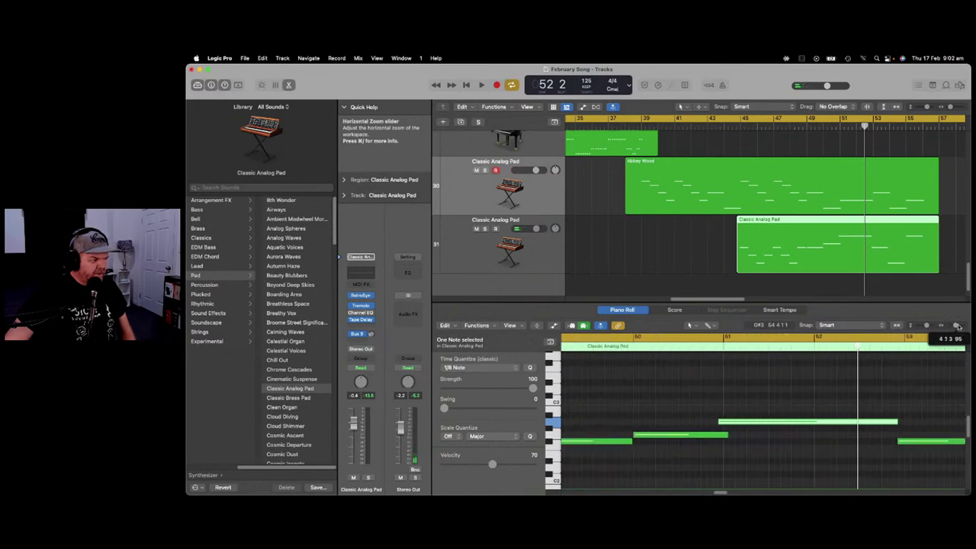
left_click(739, 406)
left_click(728, 423)
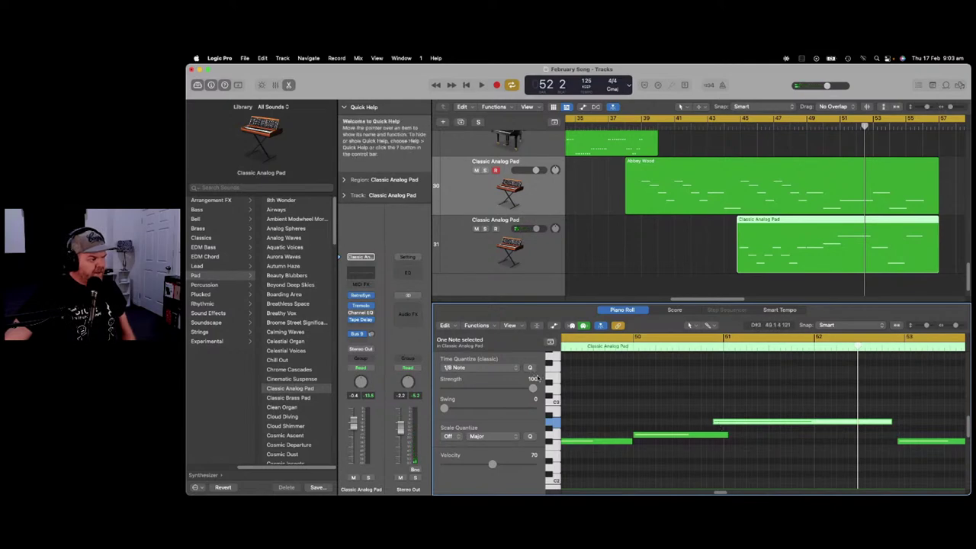
left_click(513, 370)
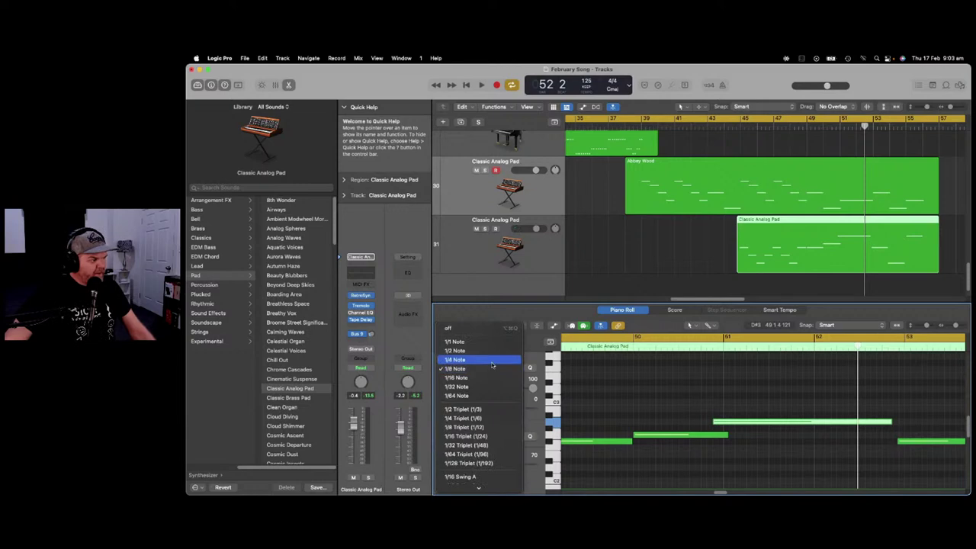
left_click(492, 360)
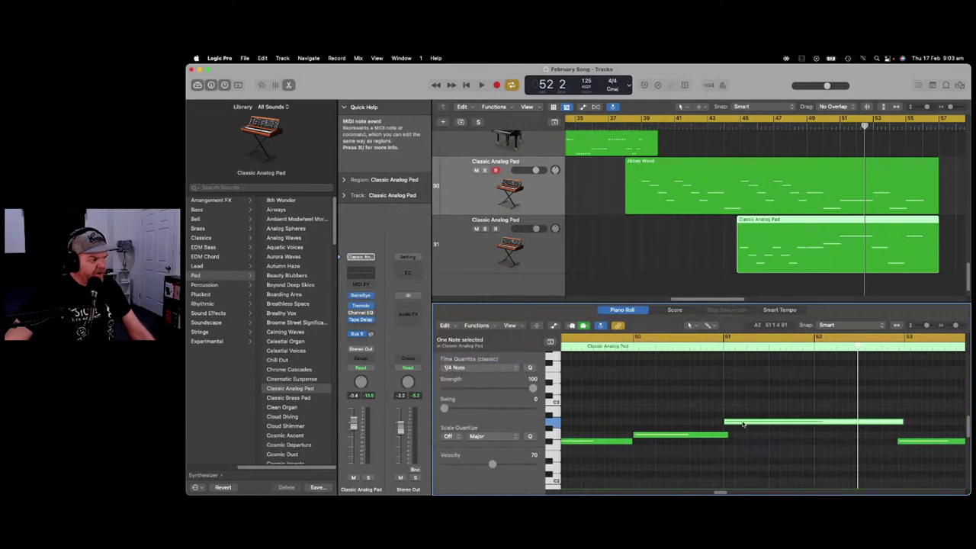
Apply the 1/4 Note time quantize to all notes of track 31's Classic Analog Pad region, comparing them with the Abbey Wood region.
left_click(784, 409)
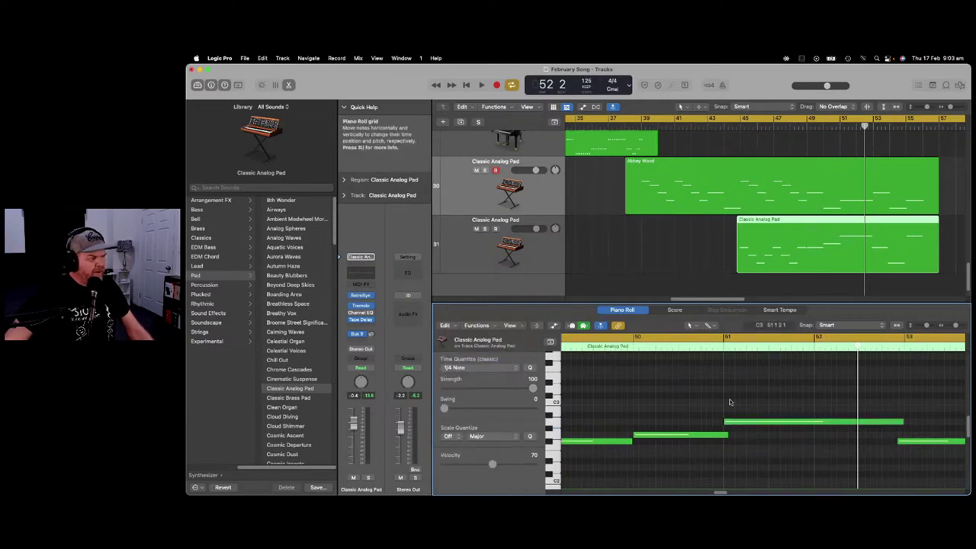
key("super+a")
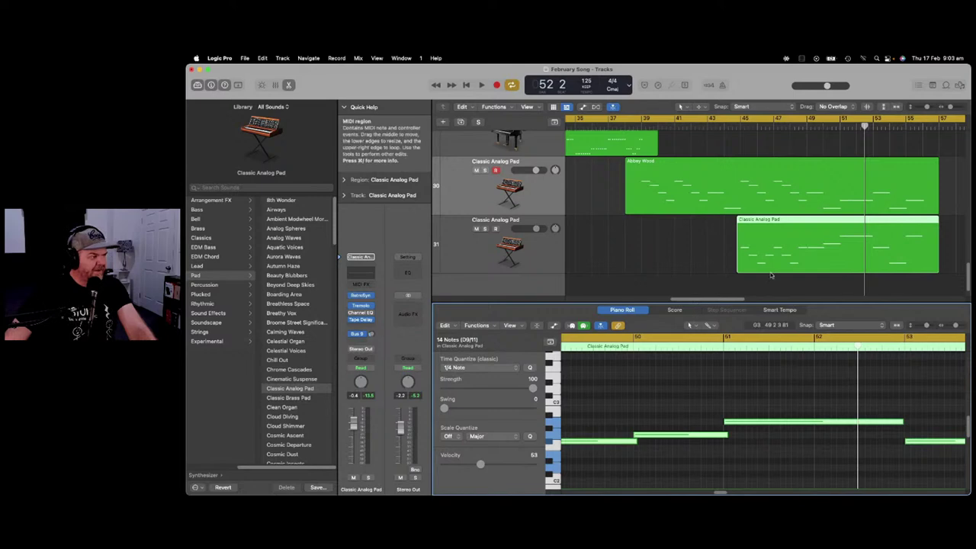
left_click(690, 188)
left_click(632, 381)
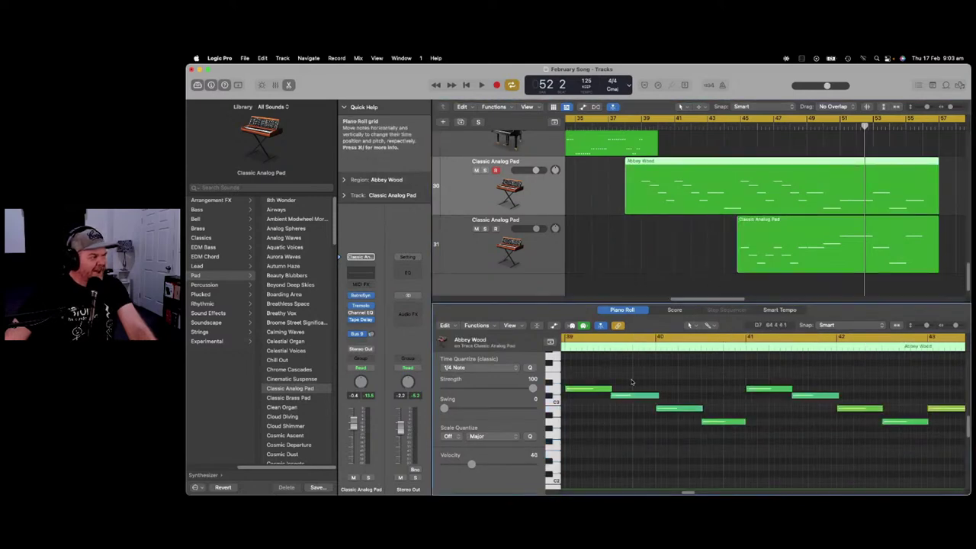
left_click(762, 246)
left_click(688, 411)
key("super+a")
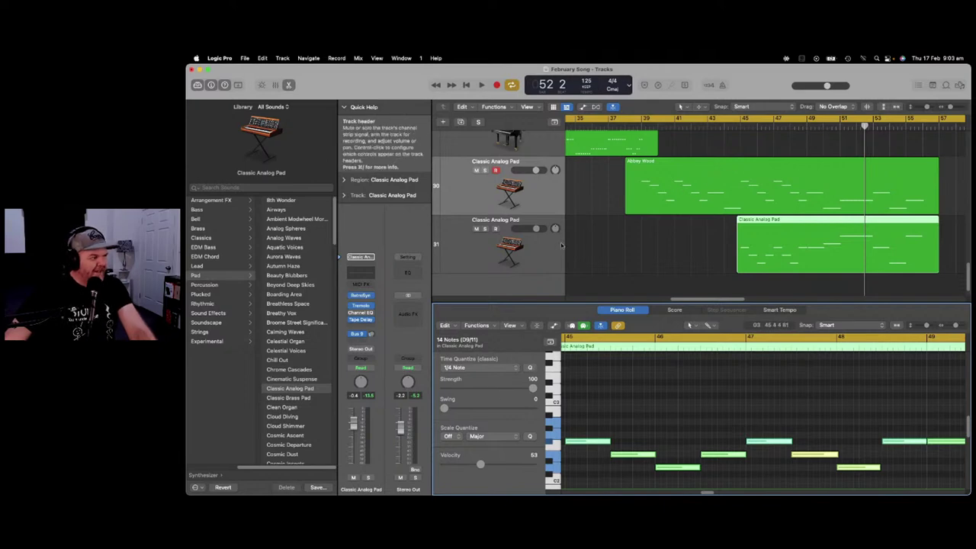
Apply the 1/4 Note time quantize to all notes of track 30's Abbey Wood region and return the playhead to bar 39.
left_click(768, 177)
left_click(666, 393)
key("super+a")
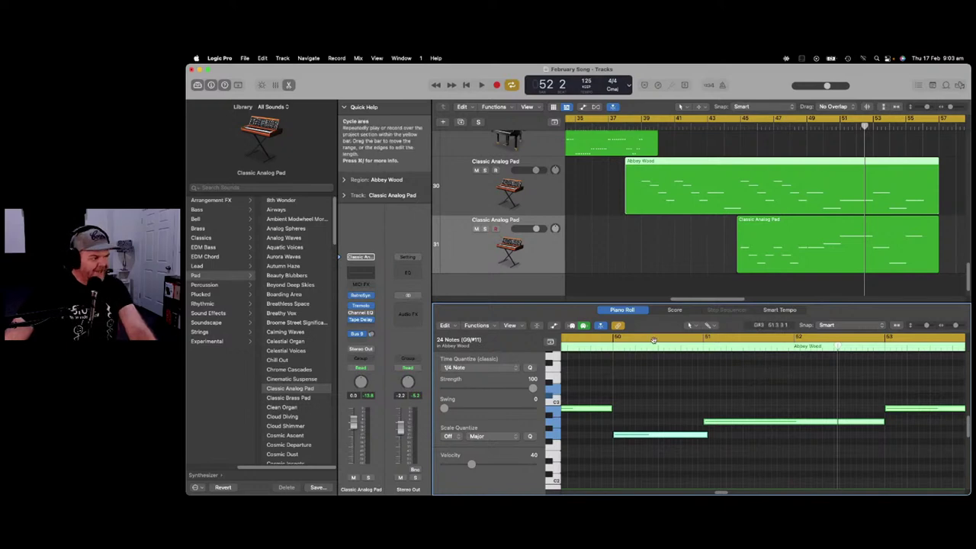
left_click(665, 379)
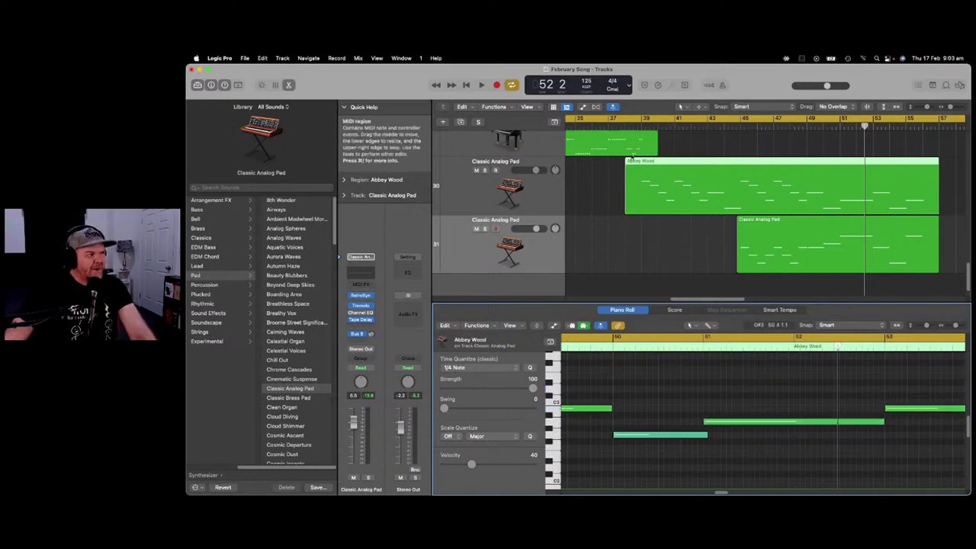
left_click(642, 124)
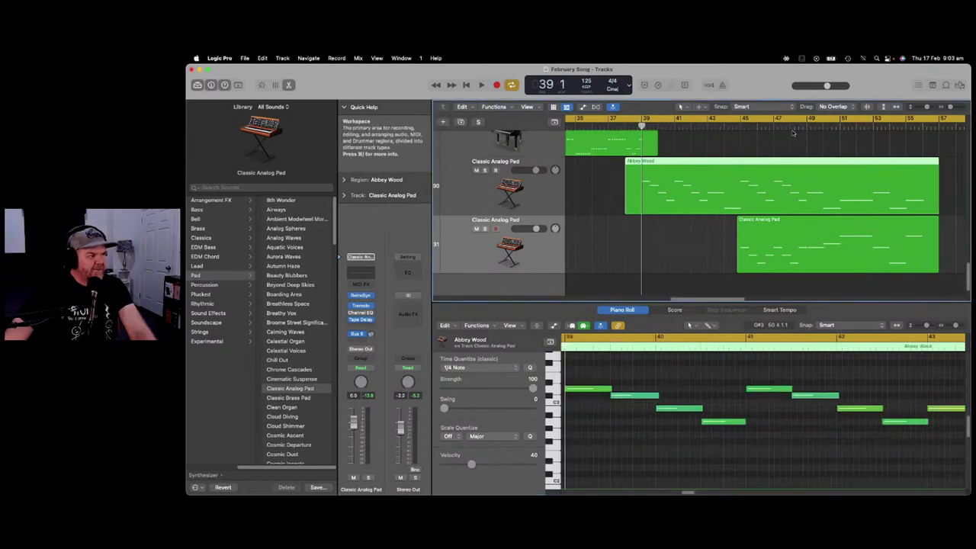
Play the arrangement from bar 45 and solo both Classic Analog Pad tracks, then stop playback.
left_click(745, 125)
key("space")
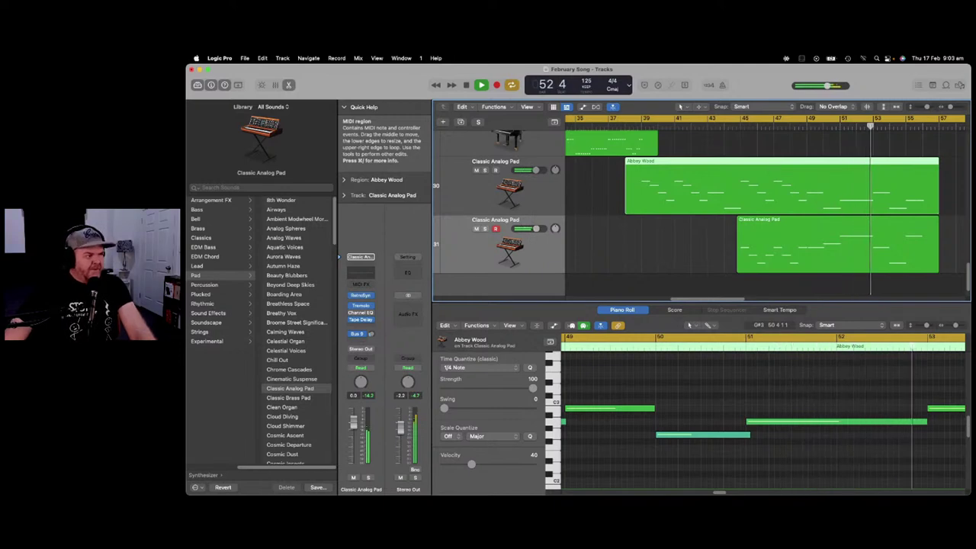
left_click(484, 170)
left_click(484, 228)
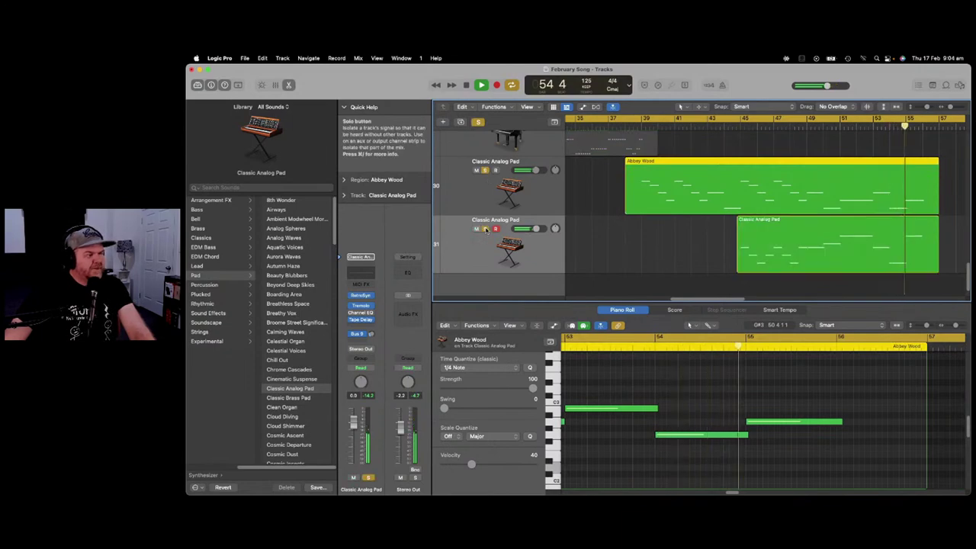
key("space")
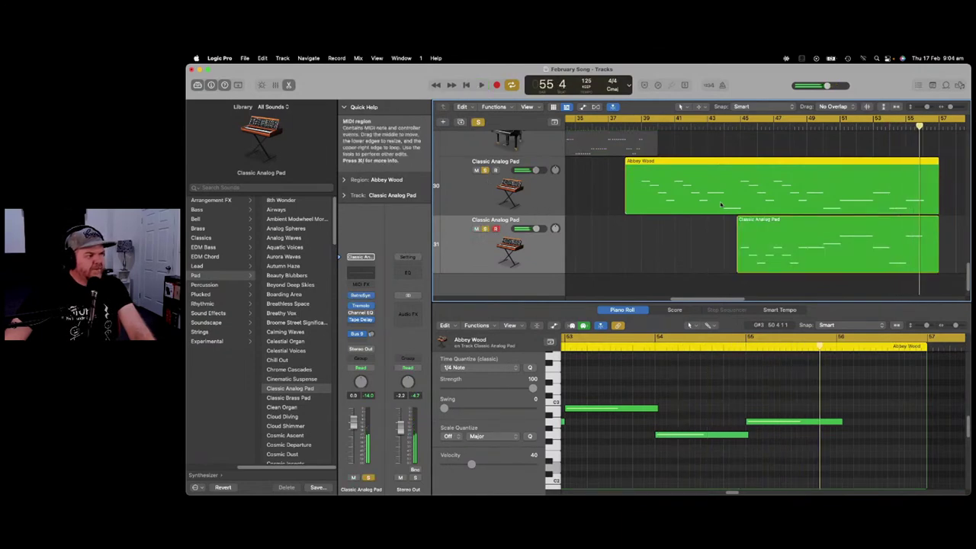
Lower the bar 55 note in the lower Classic Analog Pad region to E2 and play back the change.
scroll(801, 234, "down", 2)
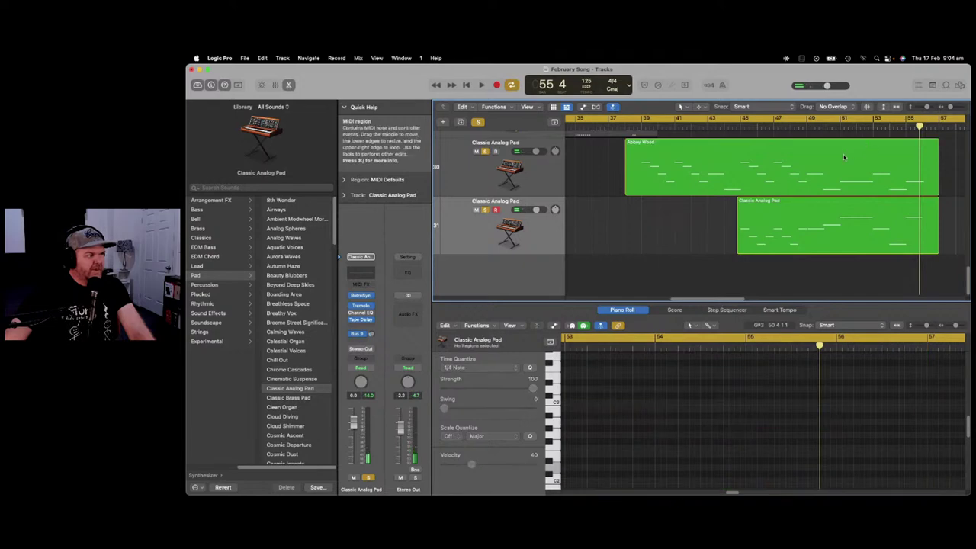
left_click(817, 227)
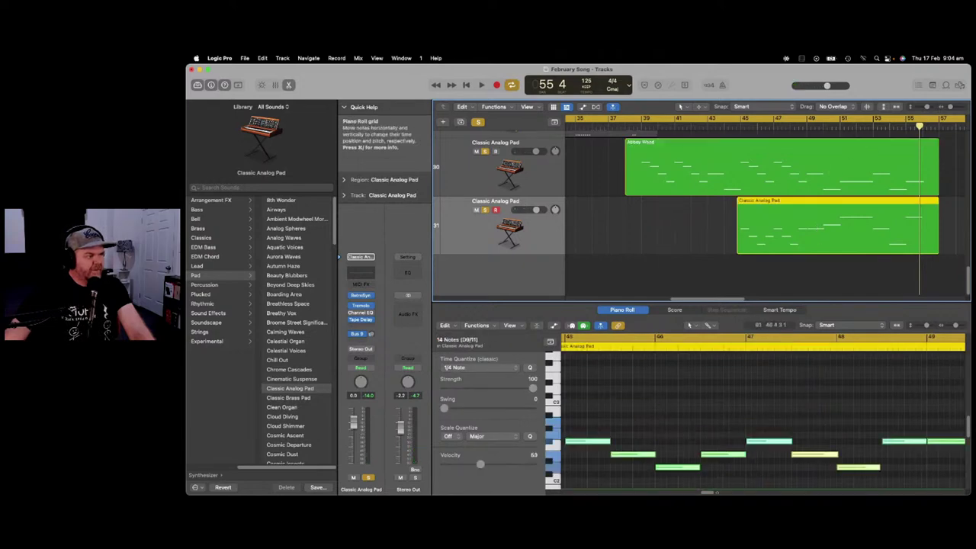
scroll(737, 446, "right", 10)
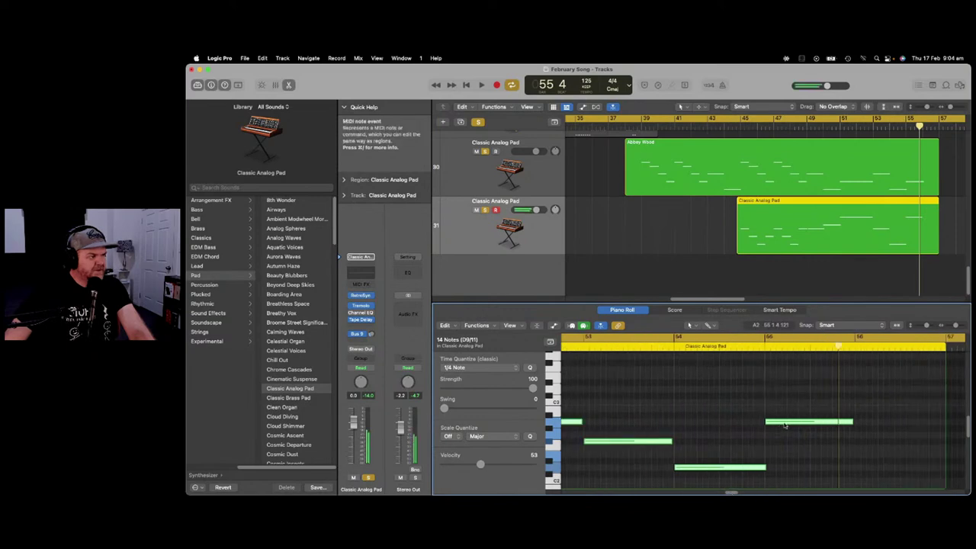
left_click_drag(784, 425, 786, 445)
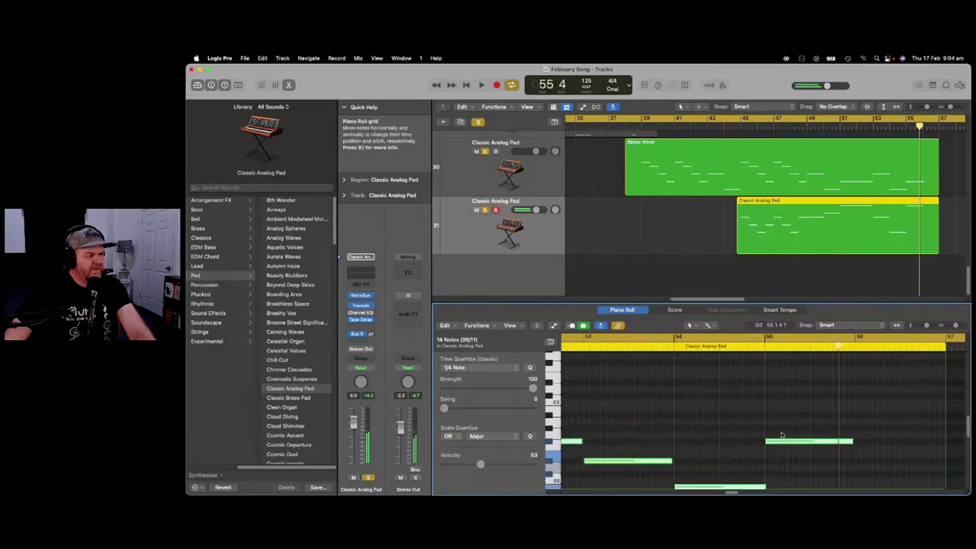
key("super+z")
left_click(744, 397)
left_click(800, 425)
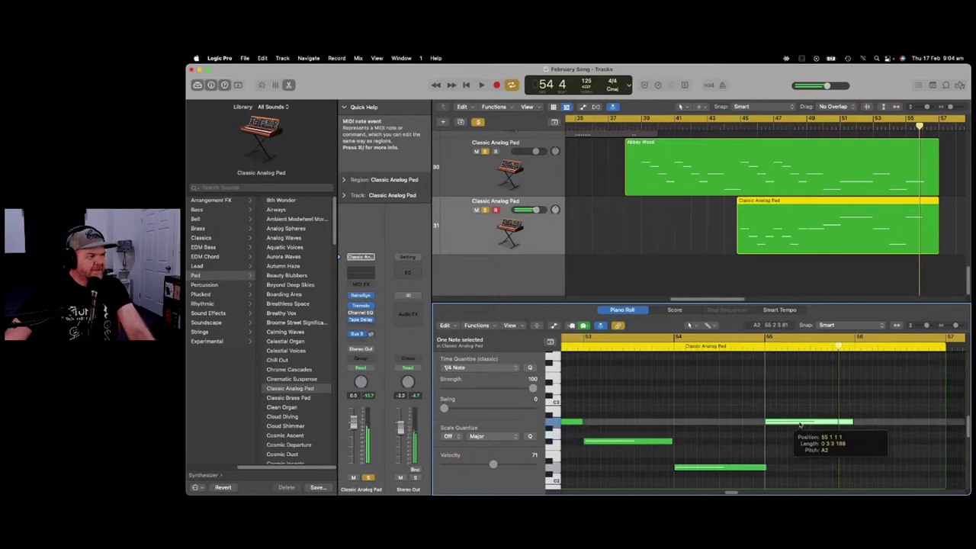
left_click_drag(800, 424, 799, 456)
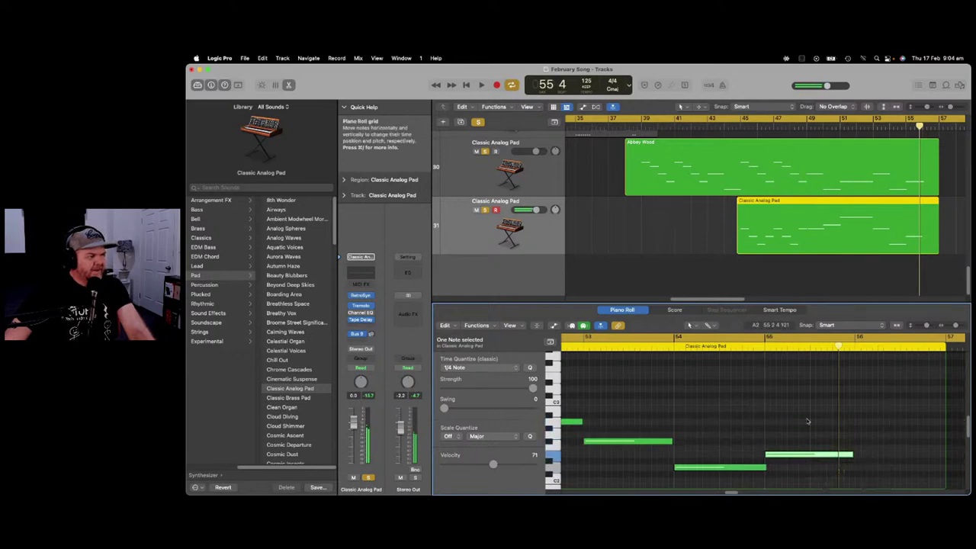
double_click(735, 347)
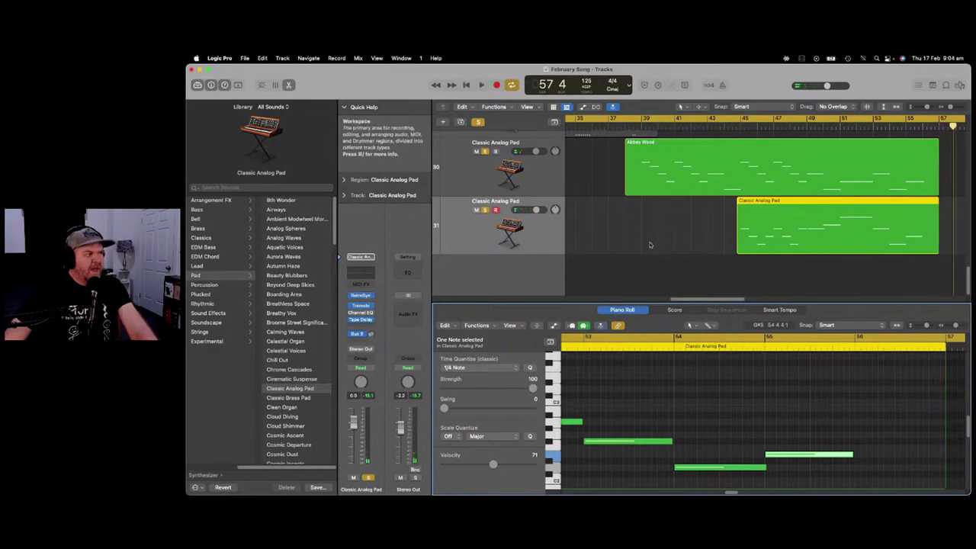
scroll(626, 241, "up", 1)
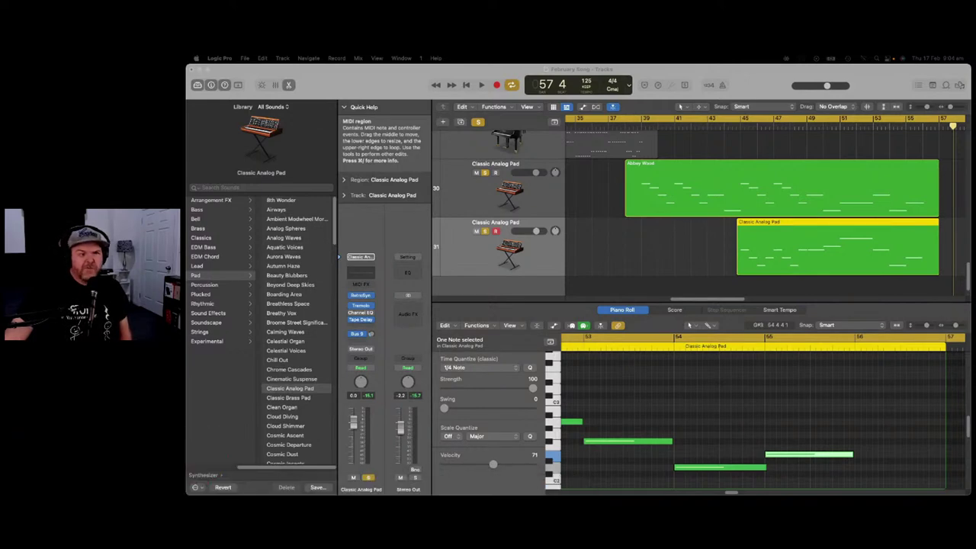
Select the bar 53 and bar 54 notes together in the Piano Roll, then clear the note selection.
left_click(631, 414)
left_click(638, 443)
left_click(720, 468, "shift")
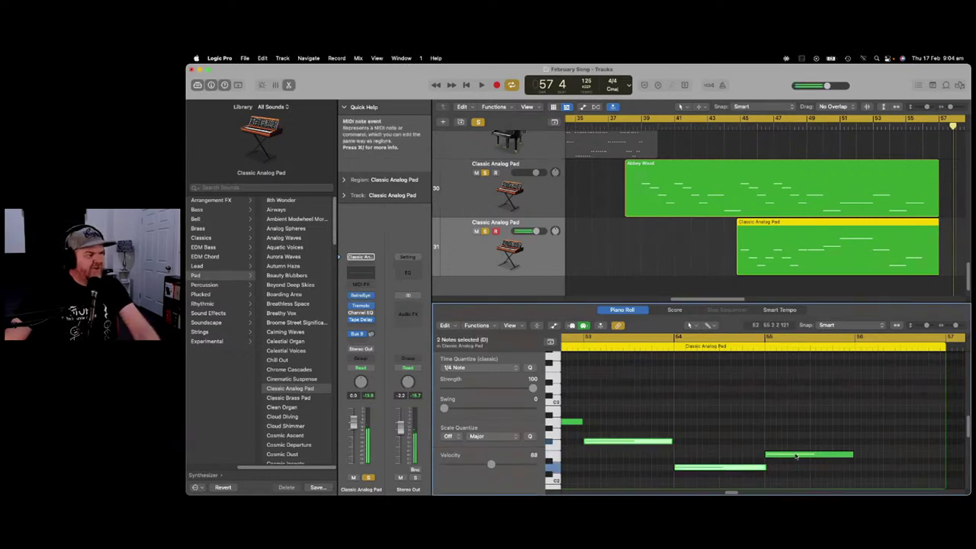
left_click(769, 422)
left_click_drag(874, 402, 563, 468)
left_click(722, 402)
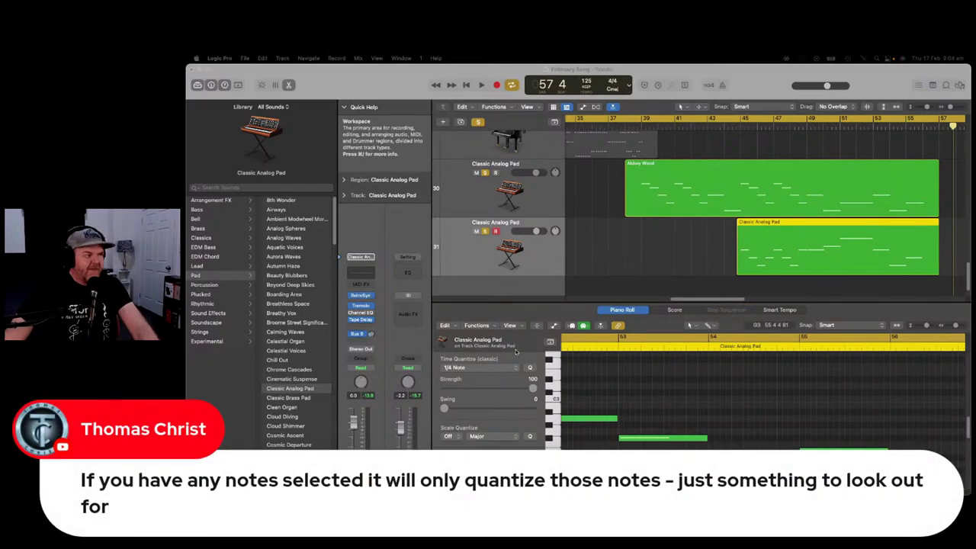
Select only the bar 53 note in the lower pad region, then deselect it.
left_click(735, 383)
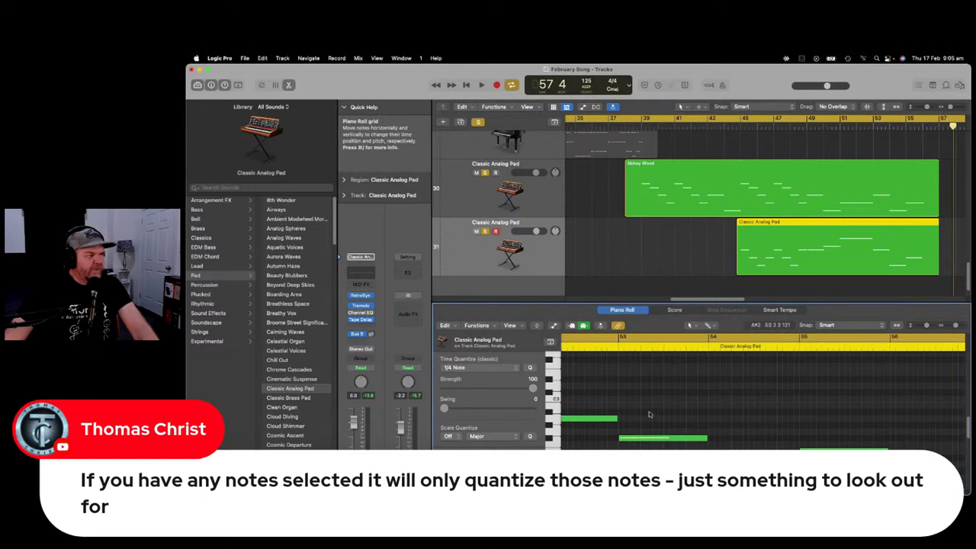
left_click(661, 439)
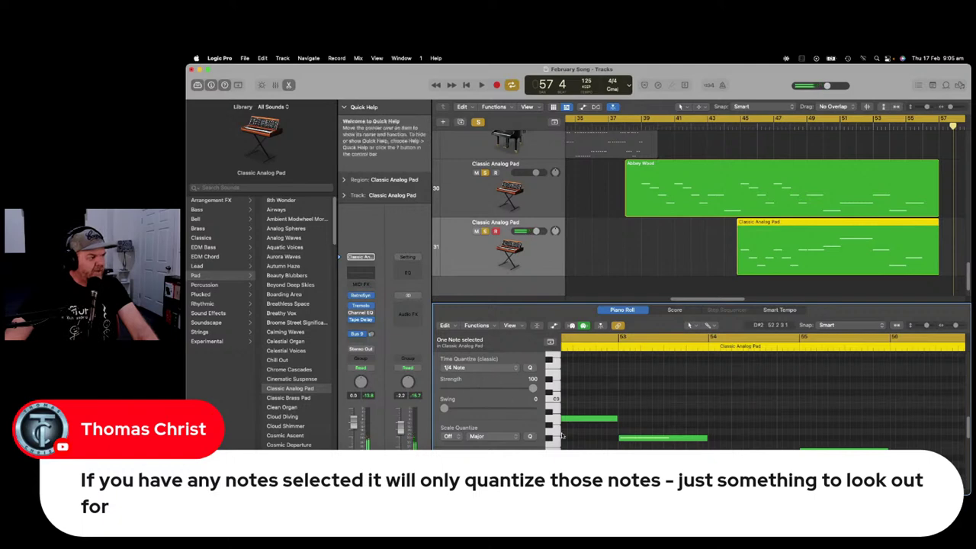
left_click(681, 415)
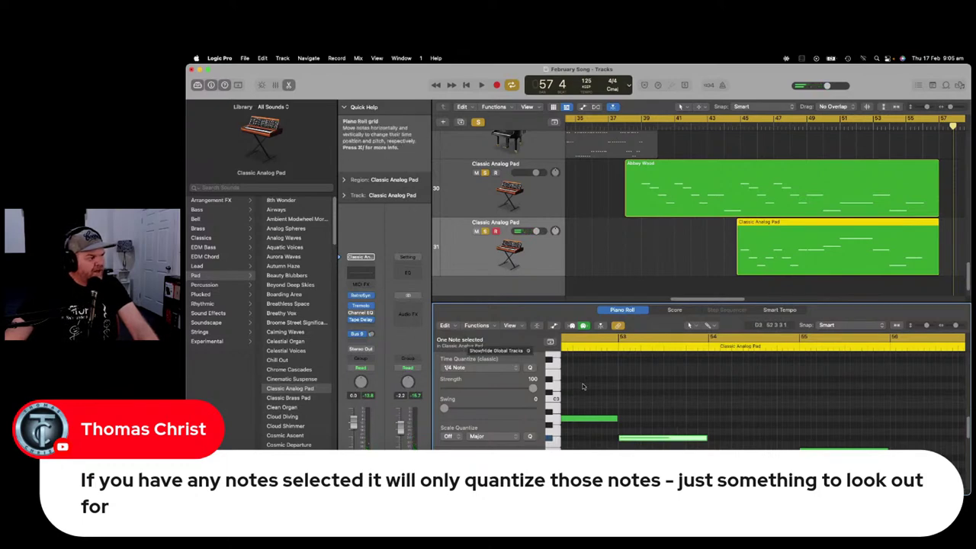
left_click(583, 386)
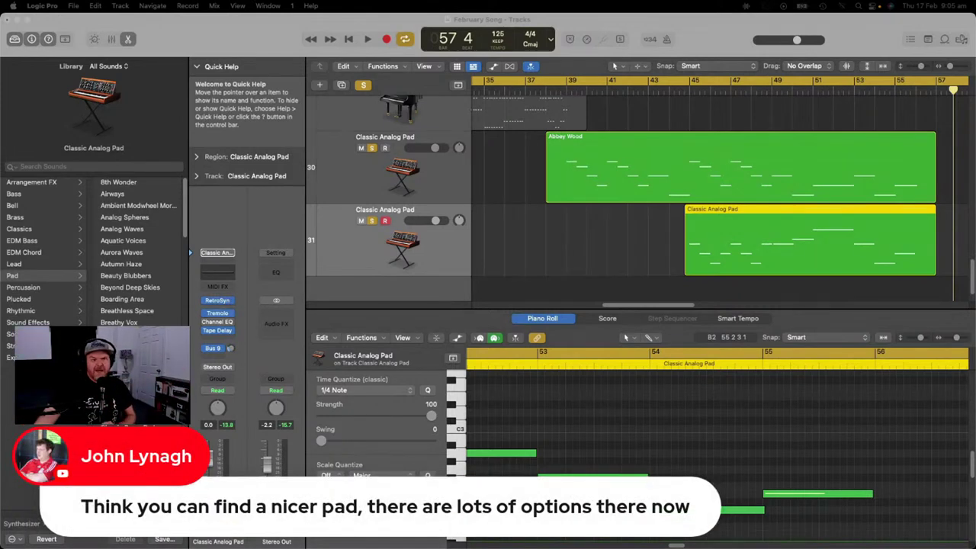
Try the Classic Brass Pad patch on the Abbey Wood region's track, then return to Classic Analog Pad.
left_click(440, 173)
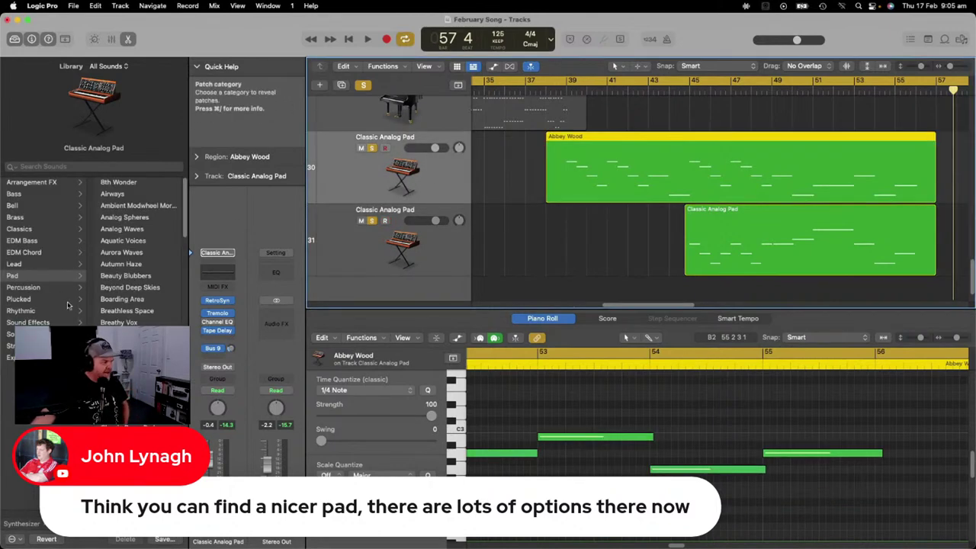
left_click(131, 404)
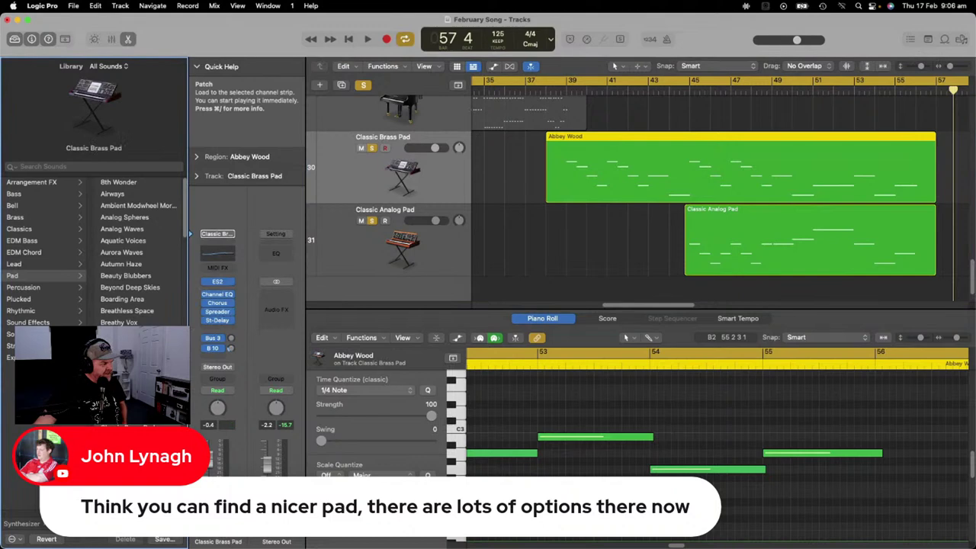
key("Up")
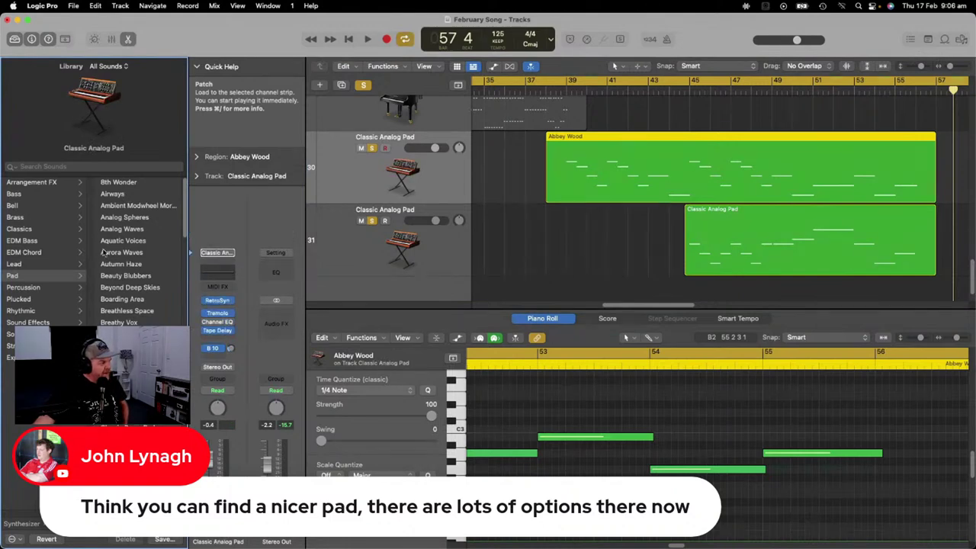
Turn off solo on the lower pad track and cycle mode, and start playback from bar 38.
left_click(373, 148)
left_click(373, 148)
left_click(373, 221)
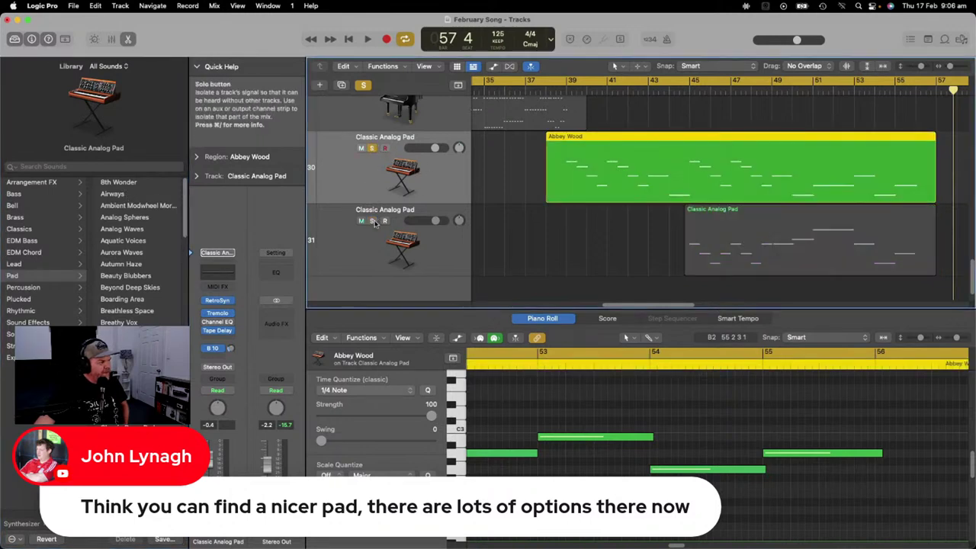
left_click(564, 89)
left_click(551, 89)
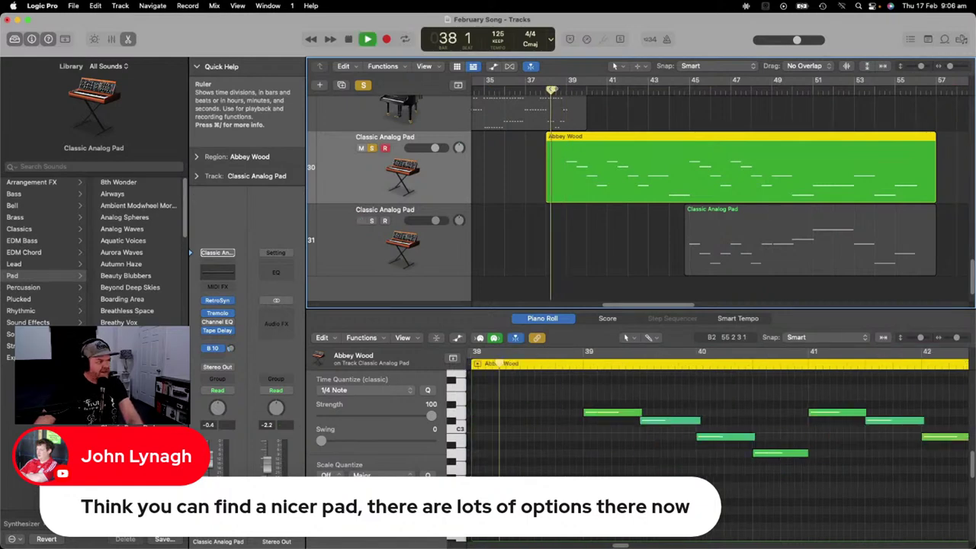
Audition the Airways, Ambient Modwheel Morpher and Analog Spheres patches on the Abbey Wood track and settle on Analog Waves.
left_click(130, 195)
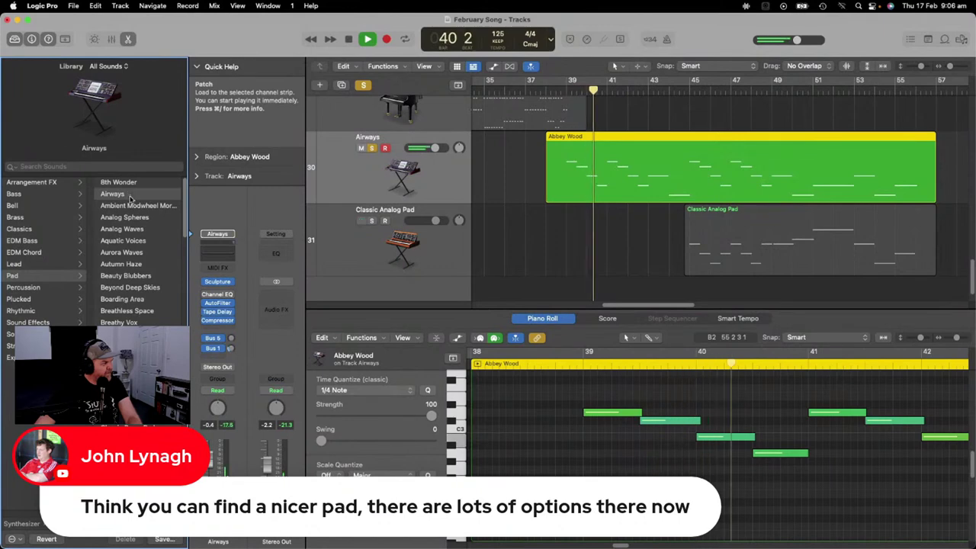
left_click(130, 205)
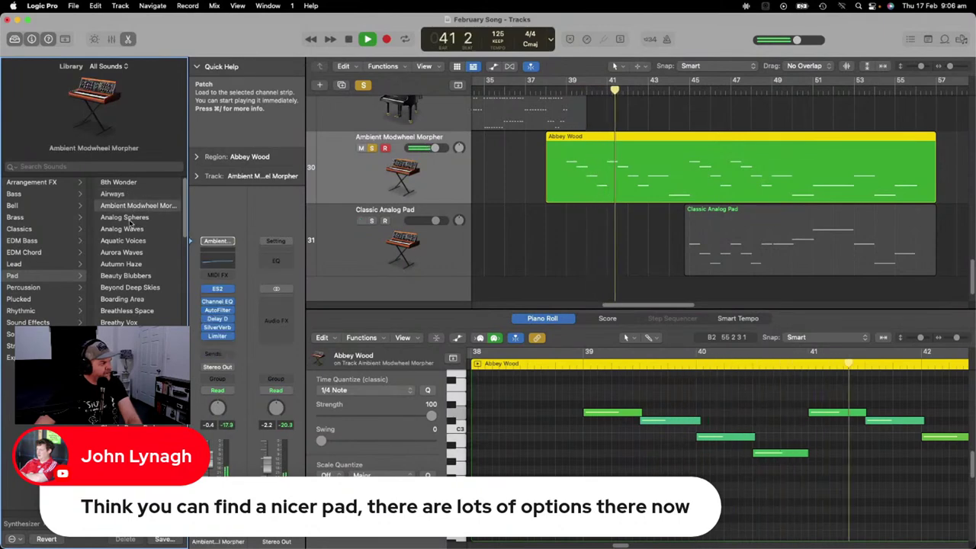
left_click(129, 220)
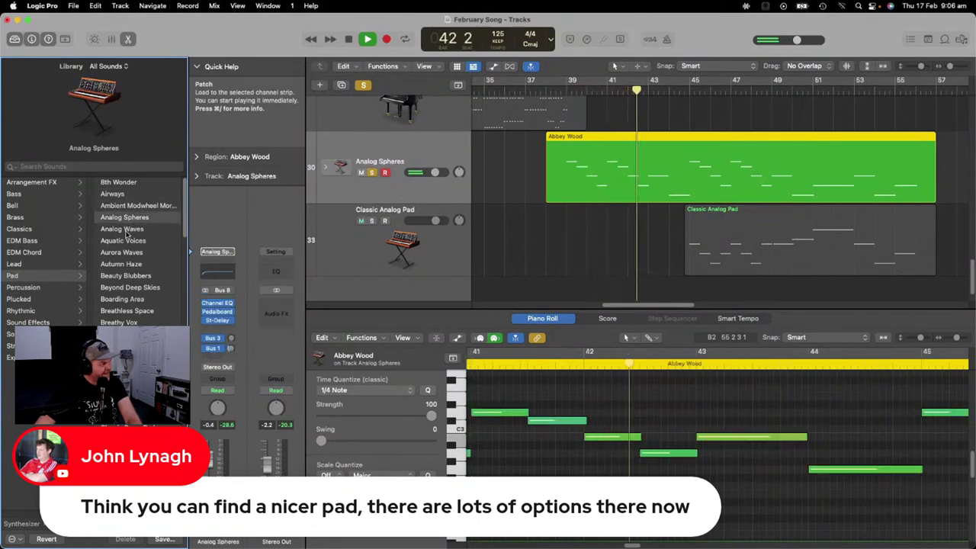
left_click(126, 230)
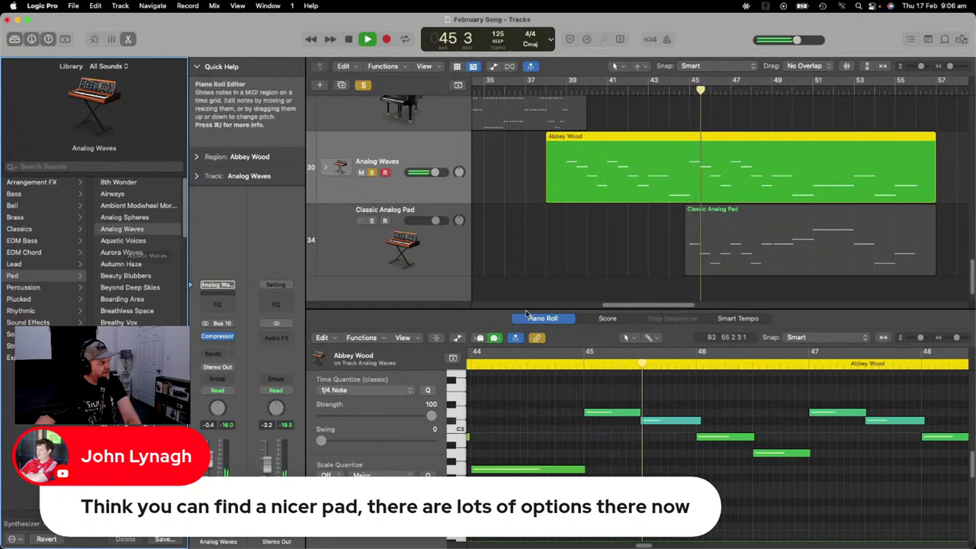
Solo the lower Classic Analog Pad track again, listen to it with Analog Waves, and stop playback.
left_click(461, 258)
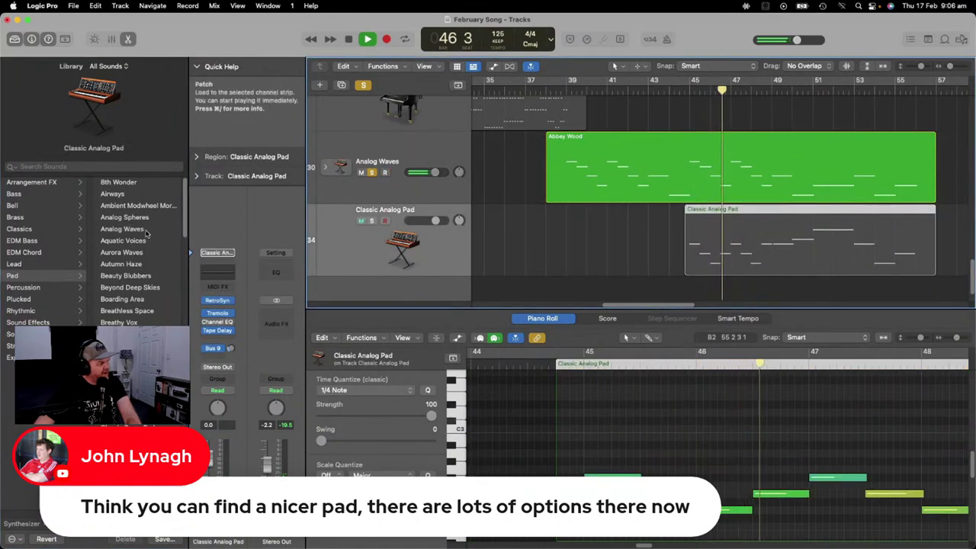
left_click(372, 221)
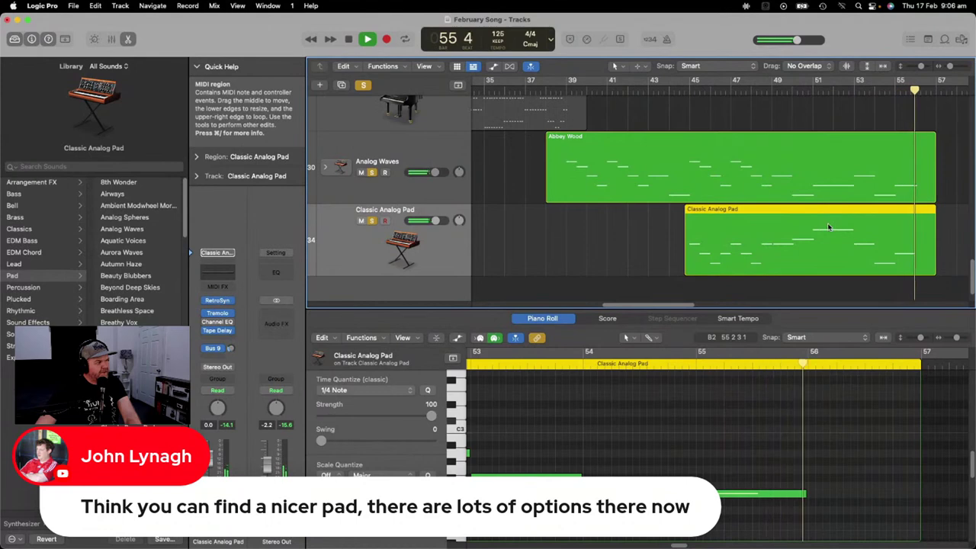
key("space")
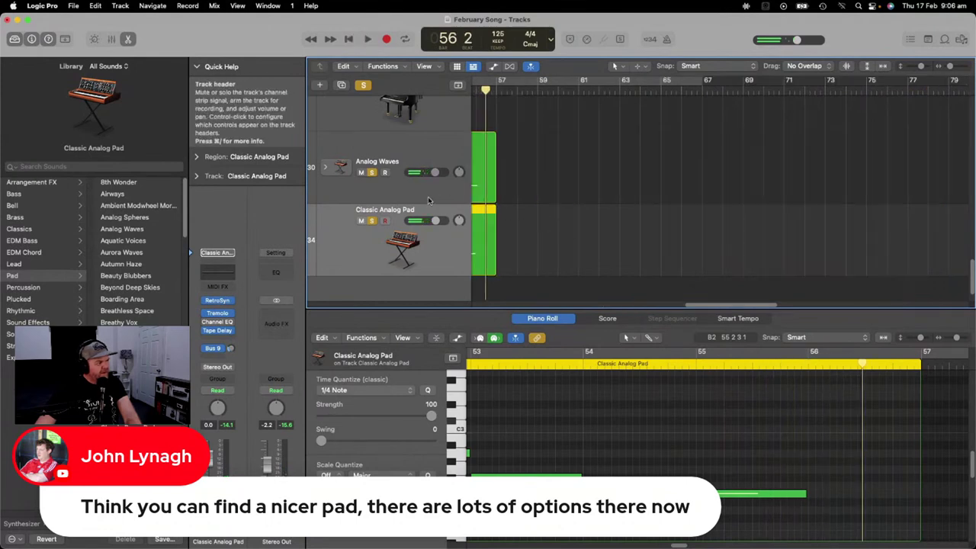
Pan the Analog Waves track to -31 and the Classic Analog Pad track toward the opposite side.
left_click(419, 148)
left_click_drag(460, 172, 459, 219)
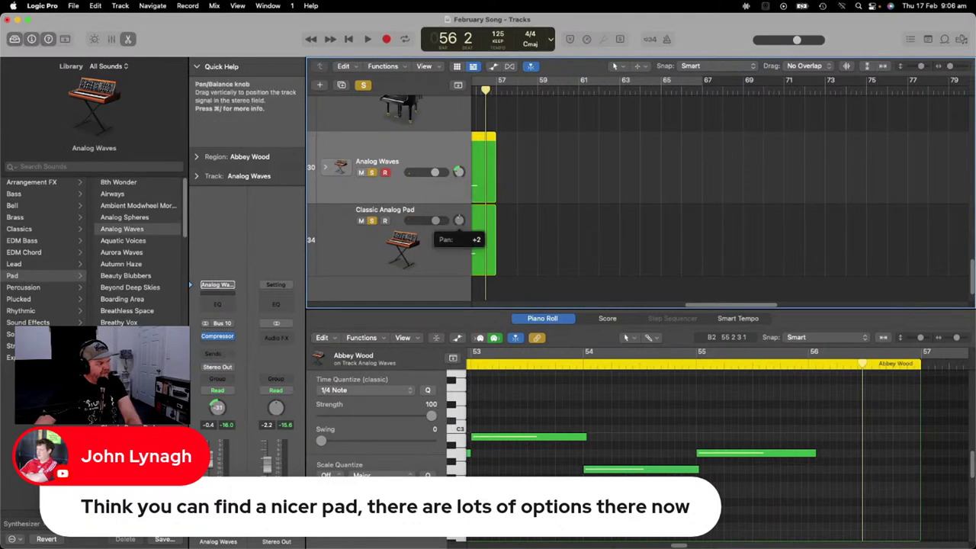
Fit both pad regions in the timeline, play a short passage, and return the playhead to bar 38.
left_click_drag(485, 91, 400, 76)
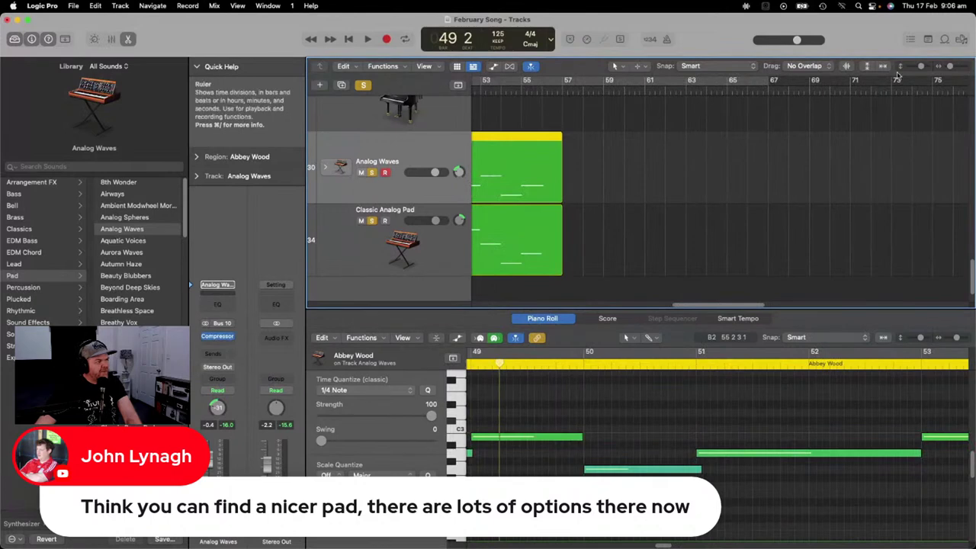
left_click(949, 67)
left_click_drag(950, 69, 948, 69)
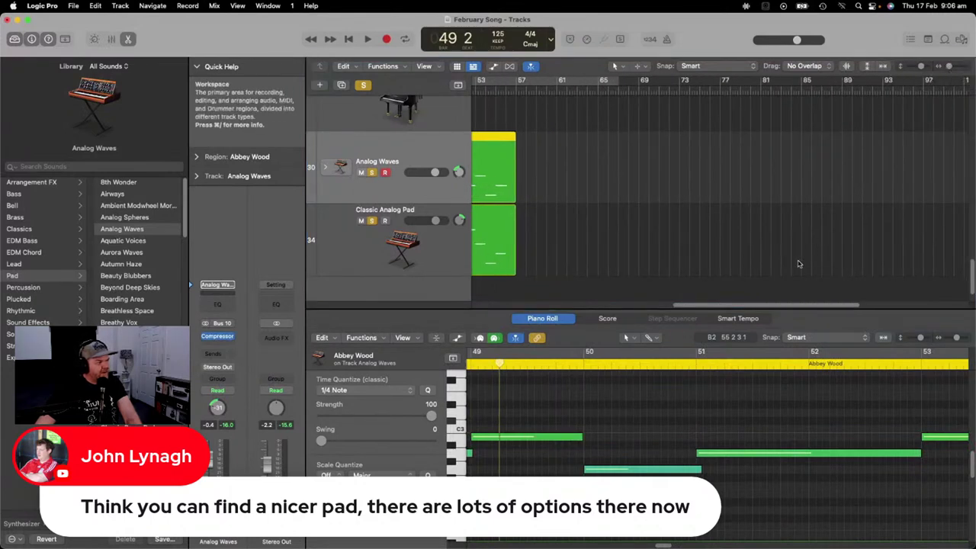
left_click_drag(767, 306, 675, 306)
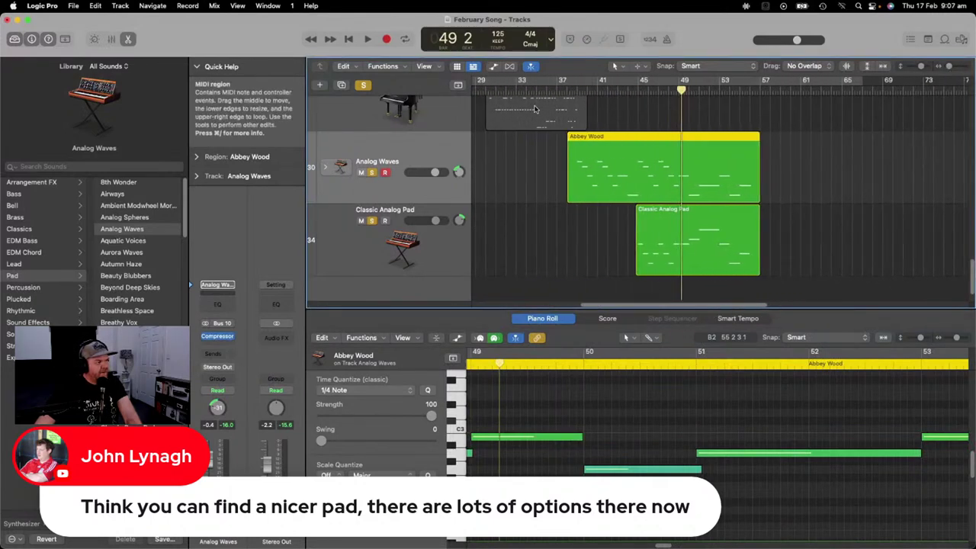
left_click(585, 89)
key("space")
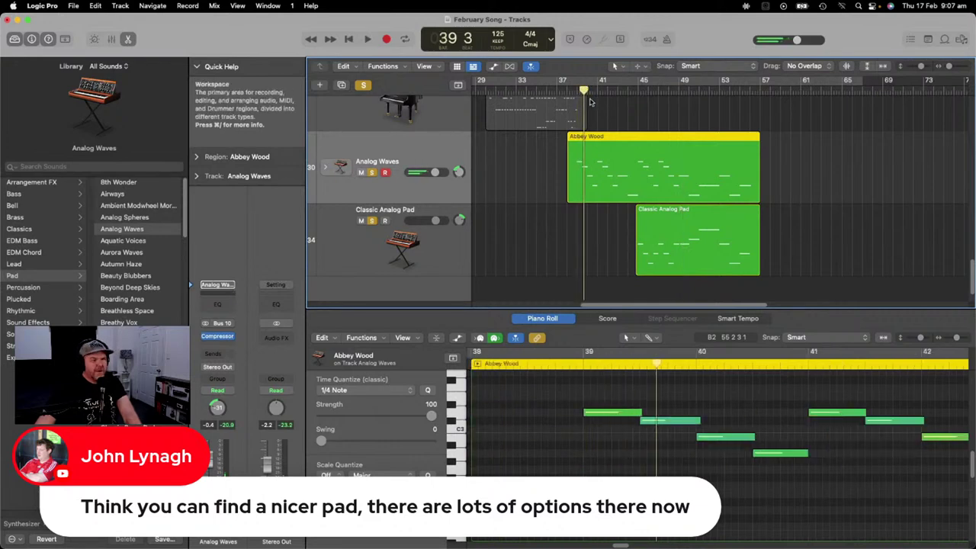
left_click_drag(584, 90, 566, 89)
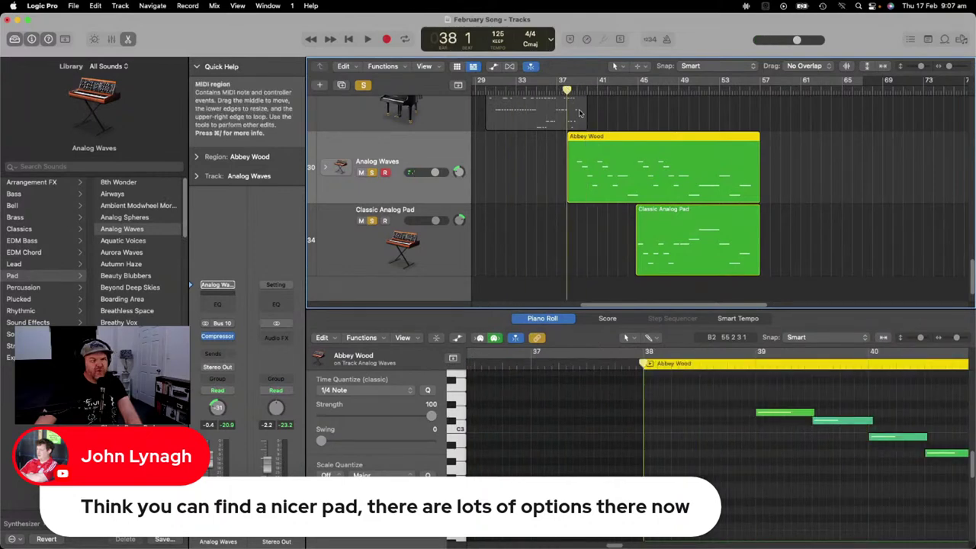
Play from bar 38, turn off solo on the Analog Waves and Classic Analog Pad tracks, and stop after hearing them in the full mix.
key("space")
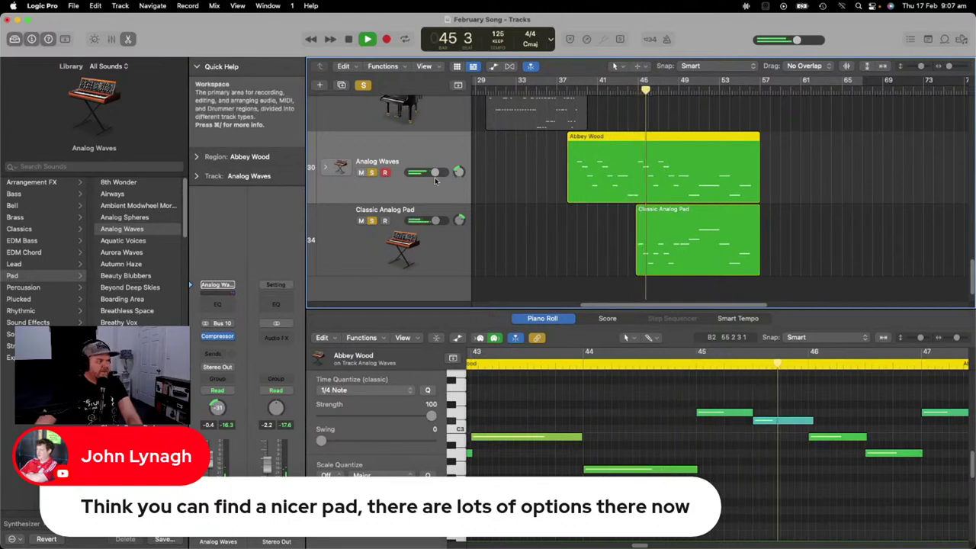
left_click(371, 172)
left_click(371, 220)
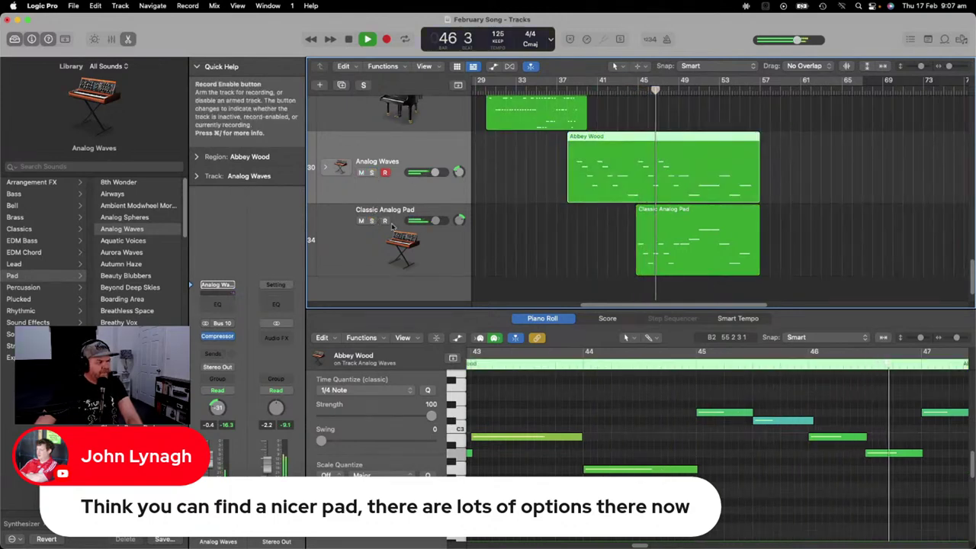
scroll(506, 200, "up", 3)
scroll(508, 187, "down", 2)
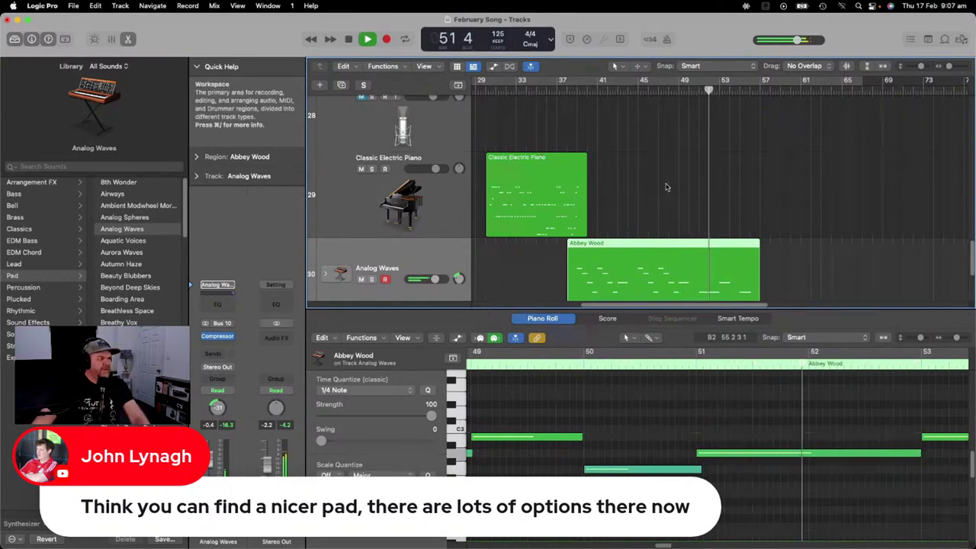
key("space")
scroll(711, 89, "down", 3)
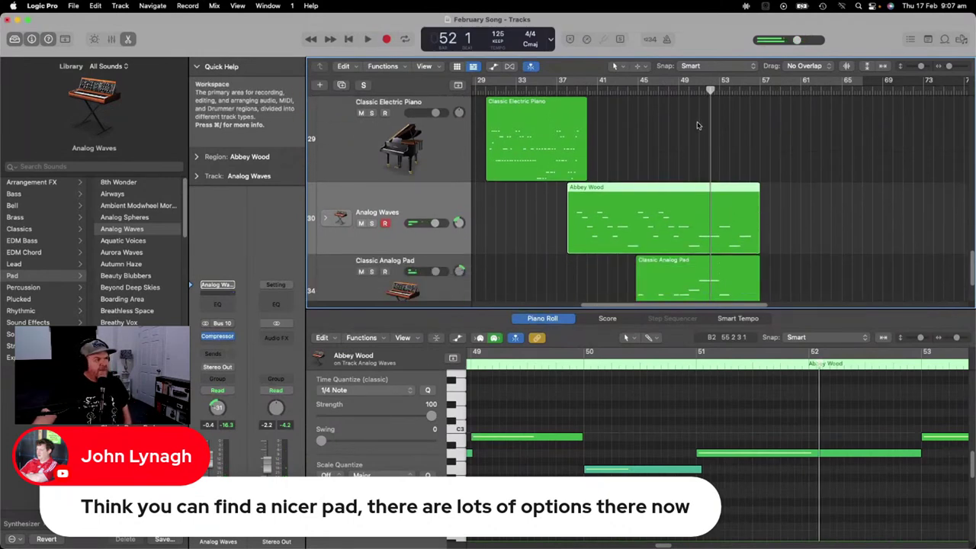
Move the playhead to bar 51, add a new instrument track below Classic Analog Pad, and load the Studio Cellos patch from Studio Strings.
left_click_drag(710, 89, 698, 89)
scroll(630, 175, "down", 2)
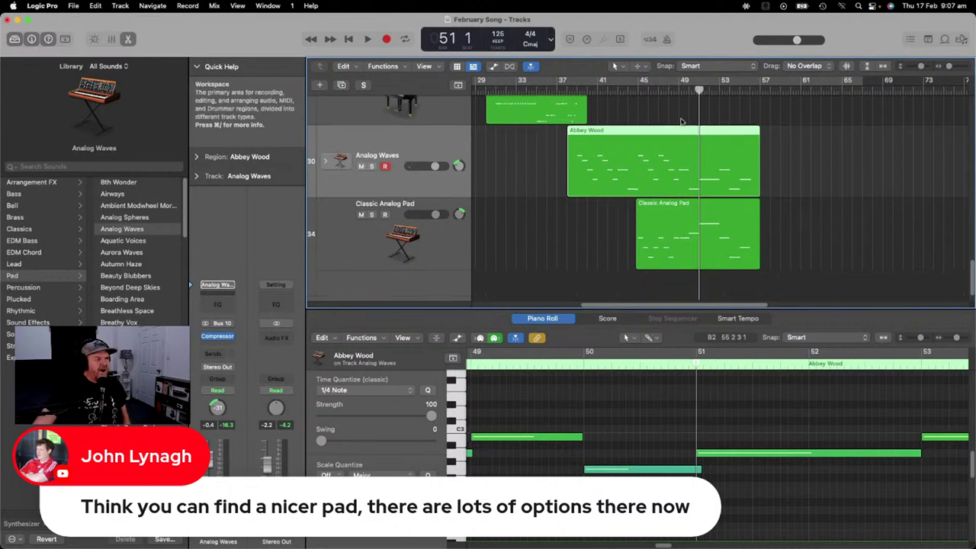
right_click(435, 273)
left_click(483, 285)
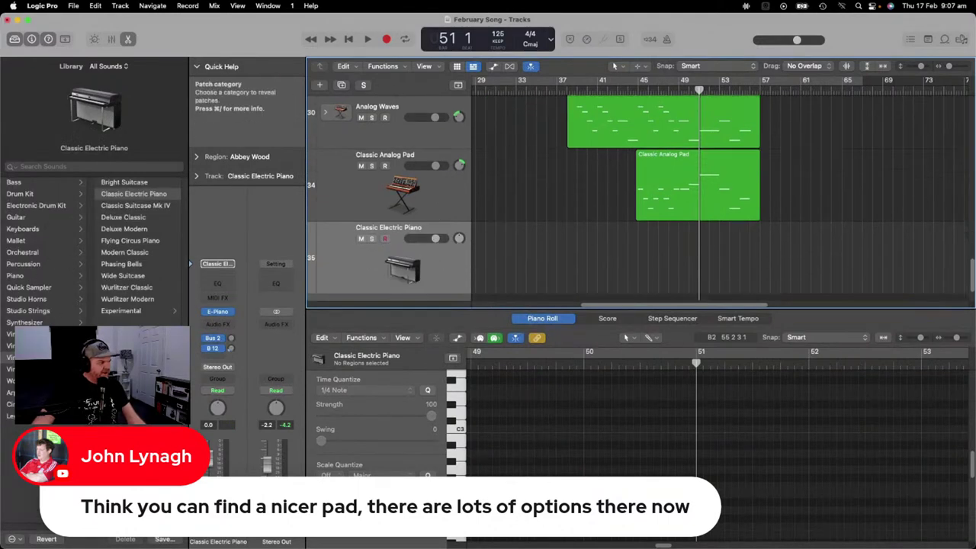
left_click(42, 312)
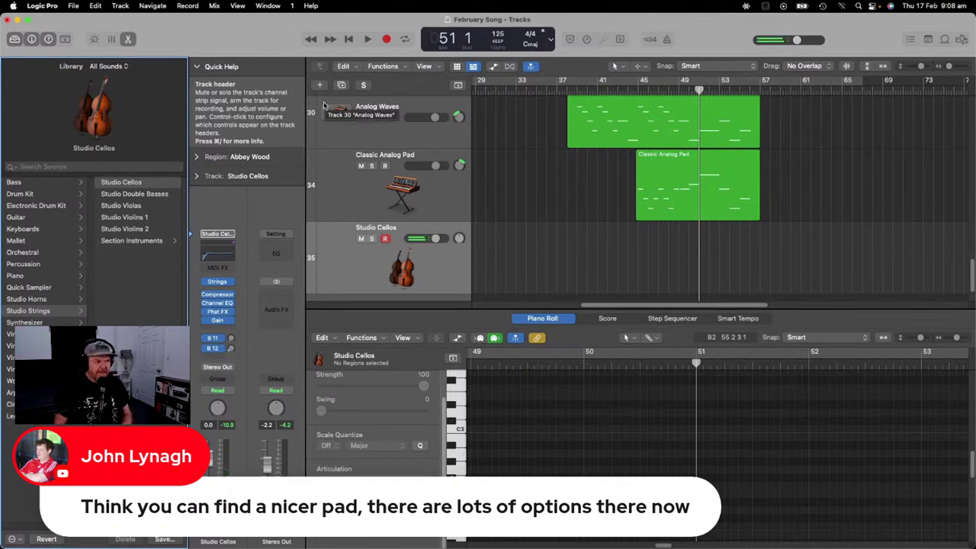
Try recording a Studio Cellos part from about bar 45, and delete the recorded region.
left_click(645, 91)
left_click(387, 39)
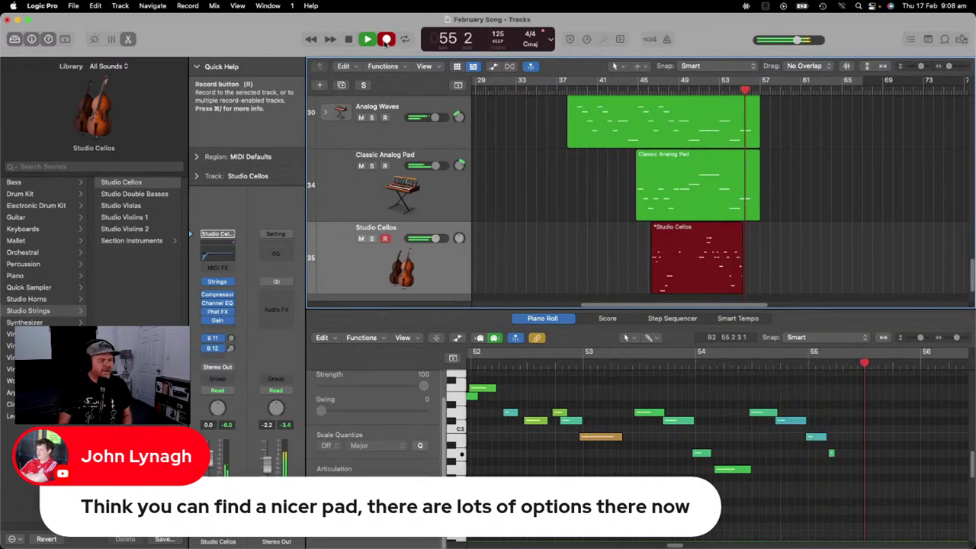
key("space")
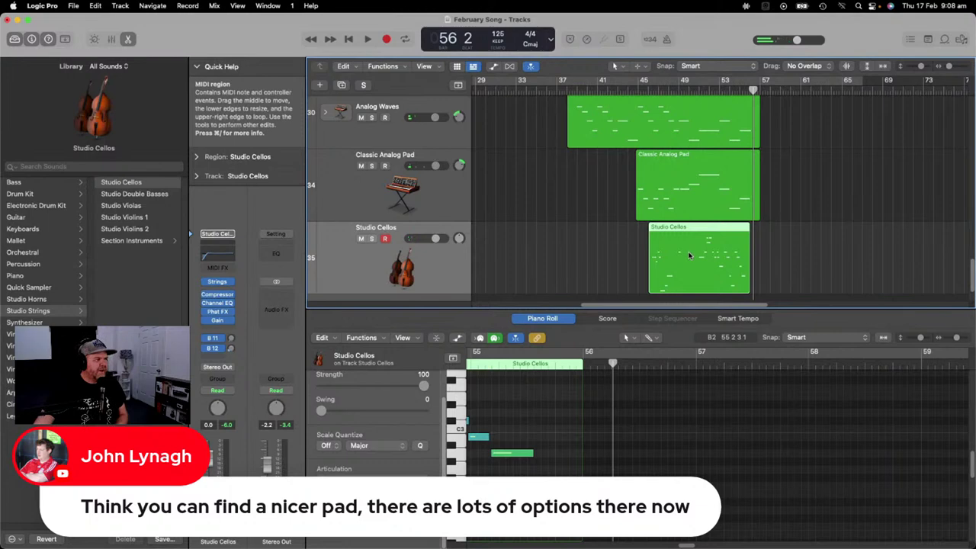
key("Delete")
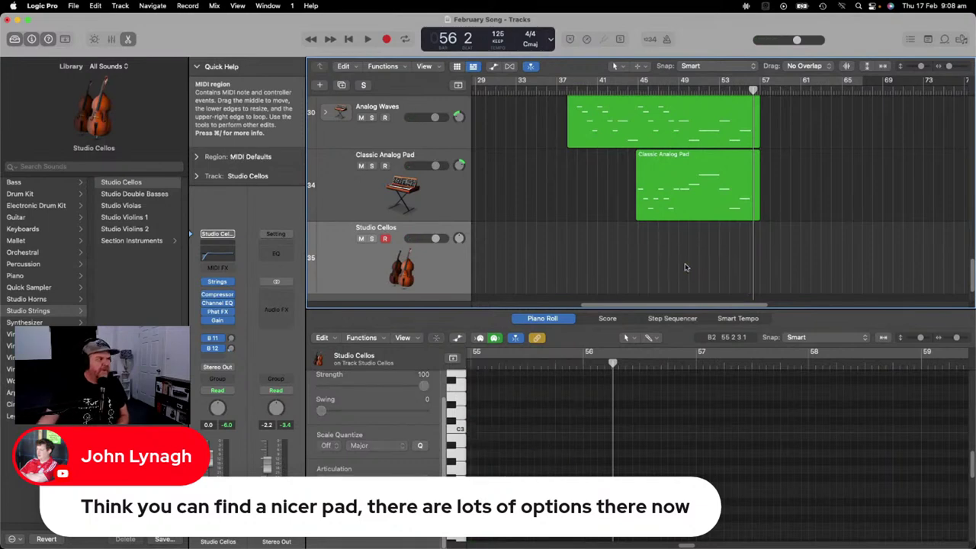
Set the playhead to bar 45 and record a new Studio Cellos take over the pads until bar 56.
left_click(645, 84)
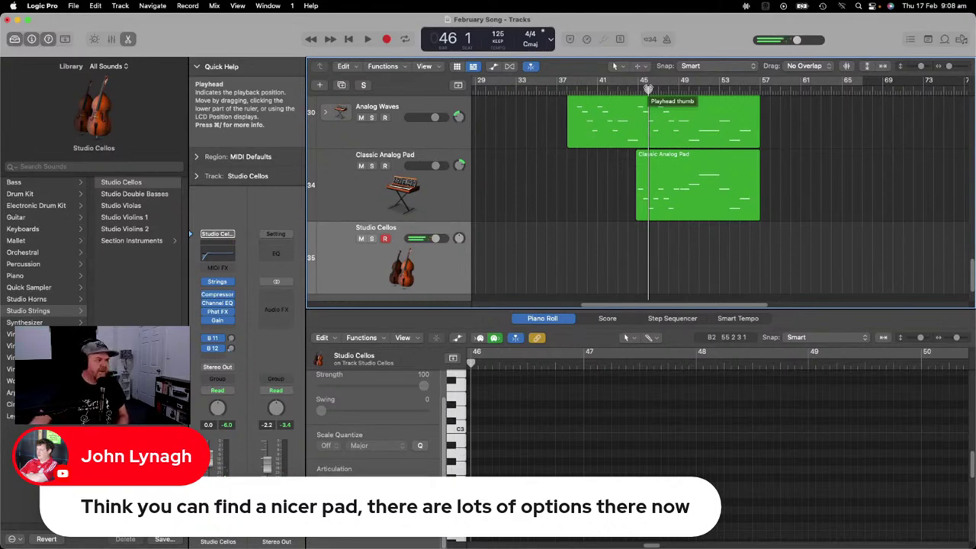
left_click_drag(647, 89, 638, 88)
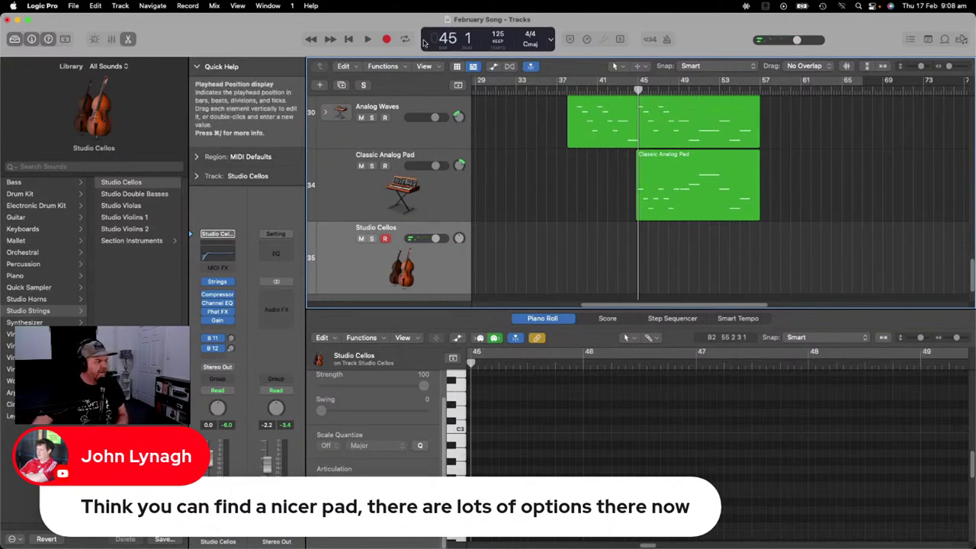
left_click(387, 39)
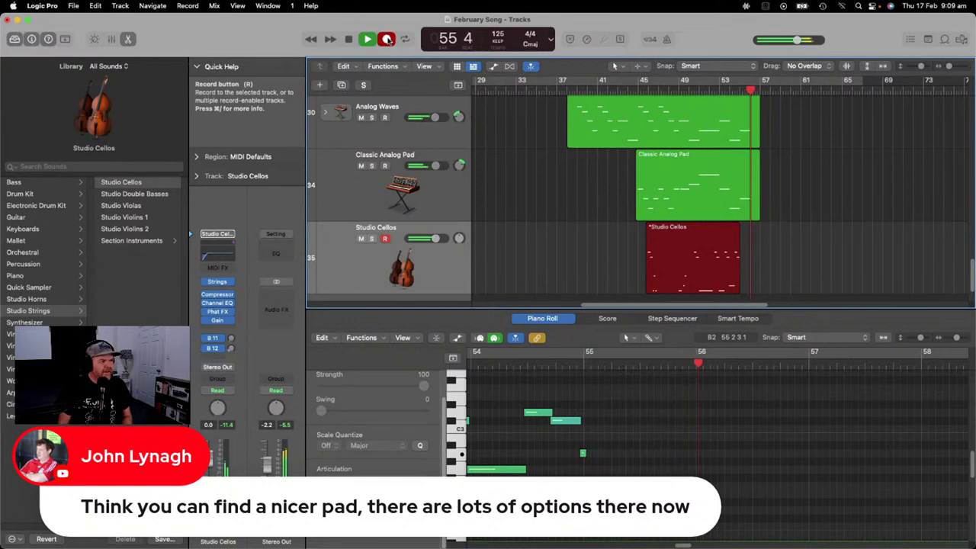
key("space")
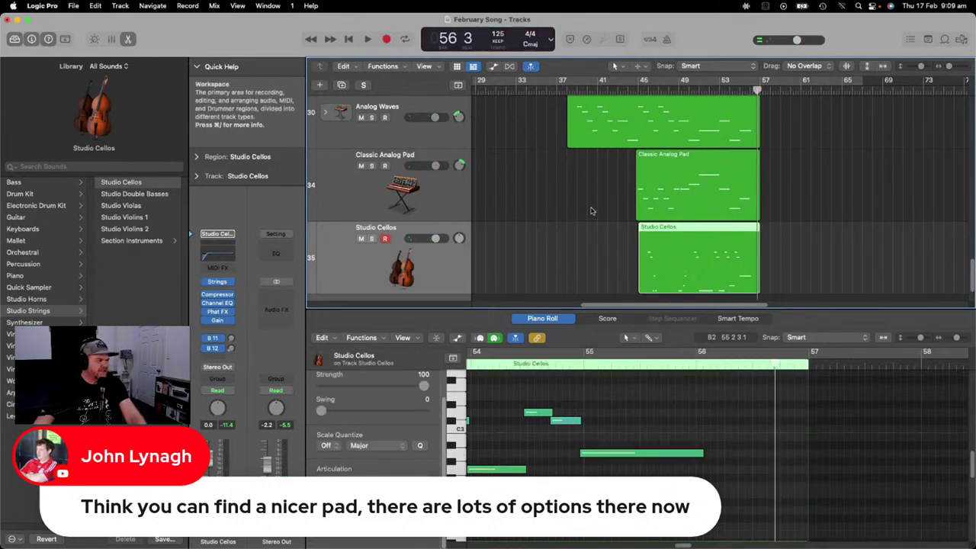
Trim the start of the Studio Cellos region to bar 52 and play its ending back with the mix.
left_click_drag(639, 289, 710, 228)
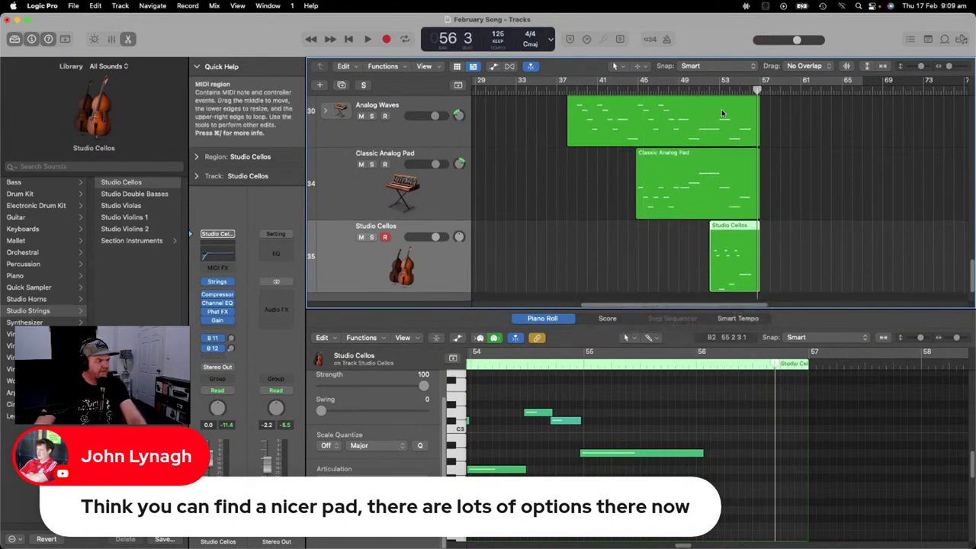
key("space")
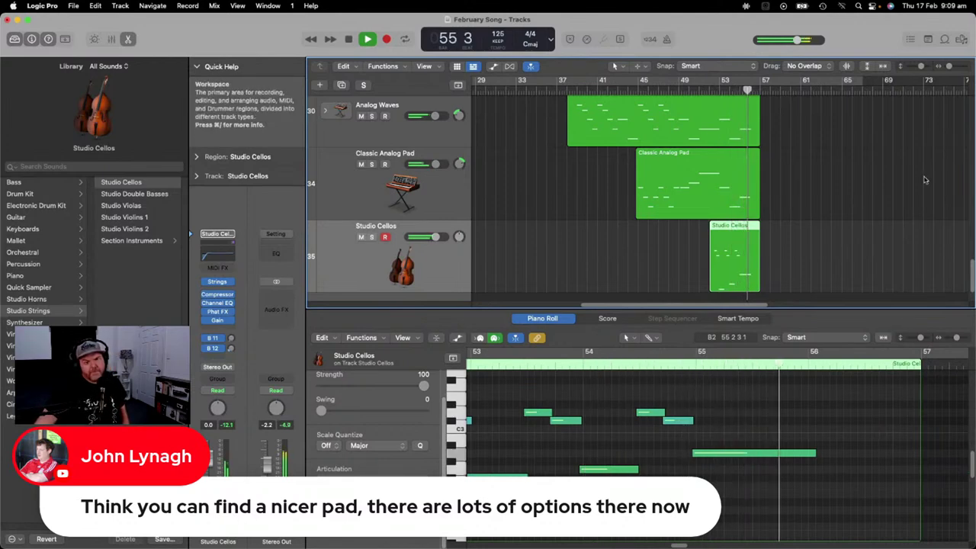
key("space")
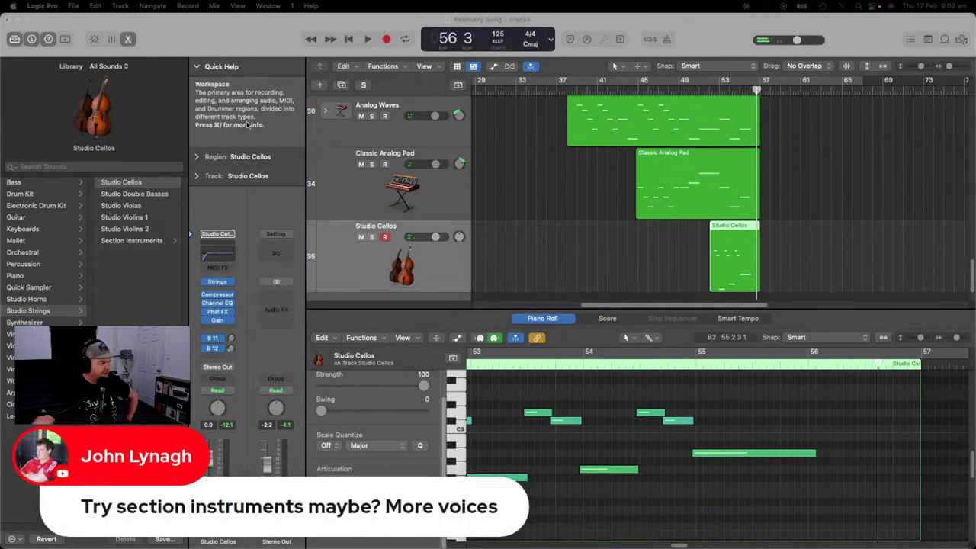
Load the Abbey Wood patch from Section Instruments on the Studio Cellos track.
left_click(141, 241)
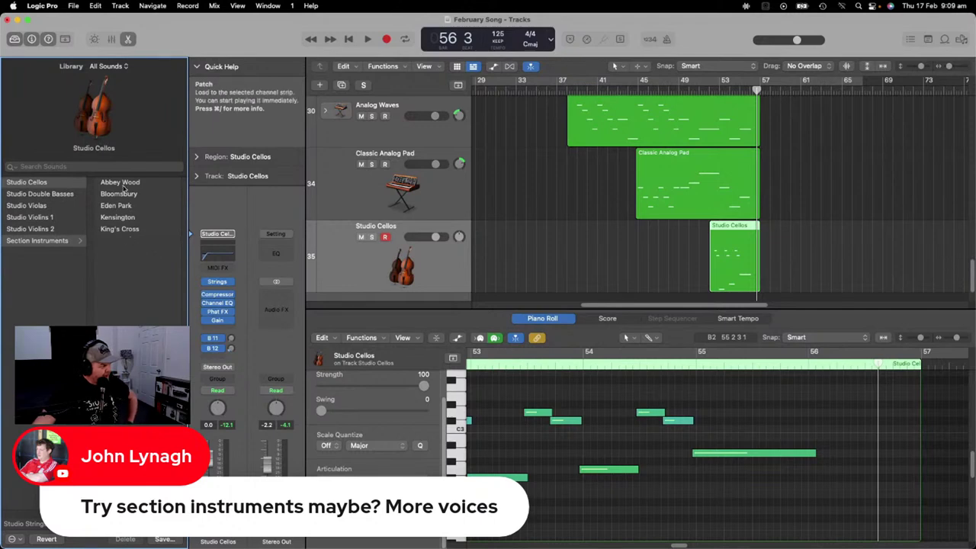
left_click(127, 232)
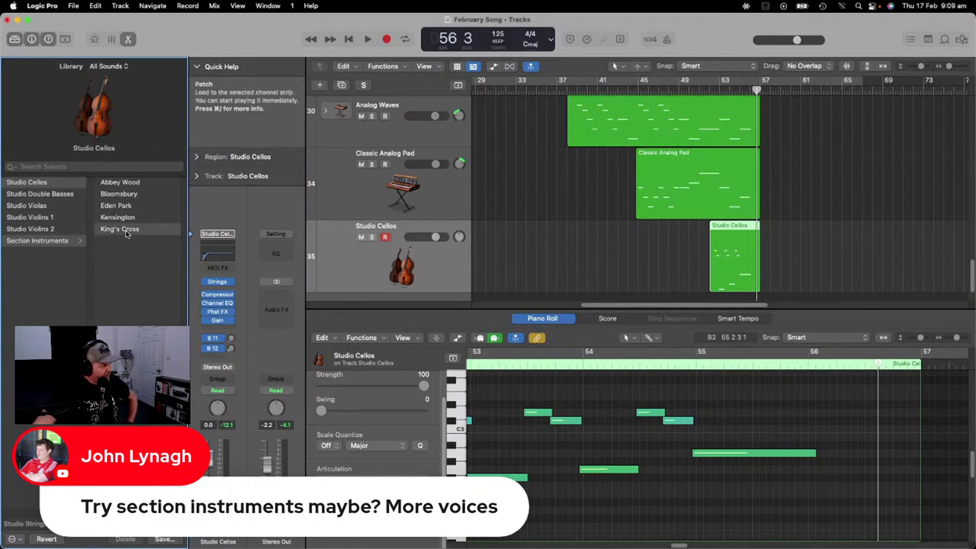
left_click(132, 184)
Audition the Abbey Wood strings in the mix and soloed, replay from bar 51, and turn the solo off.
key("space")
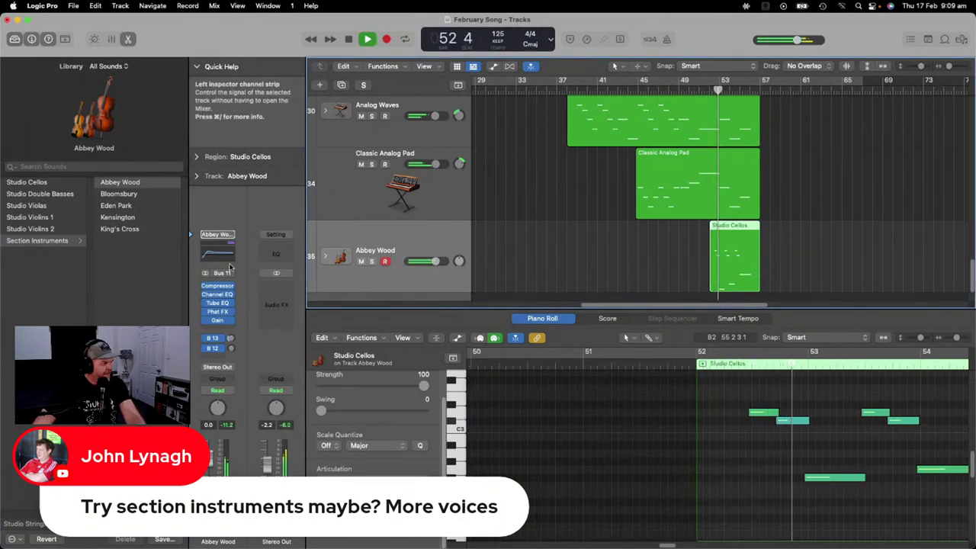
left_click(371, 261)
key("space")
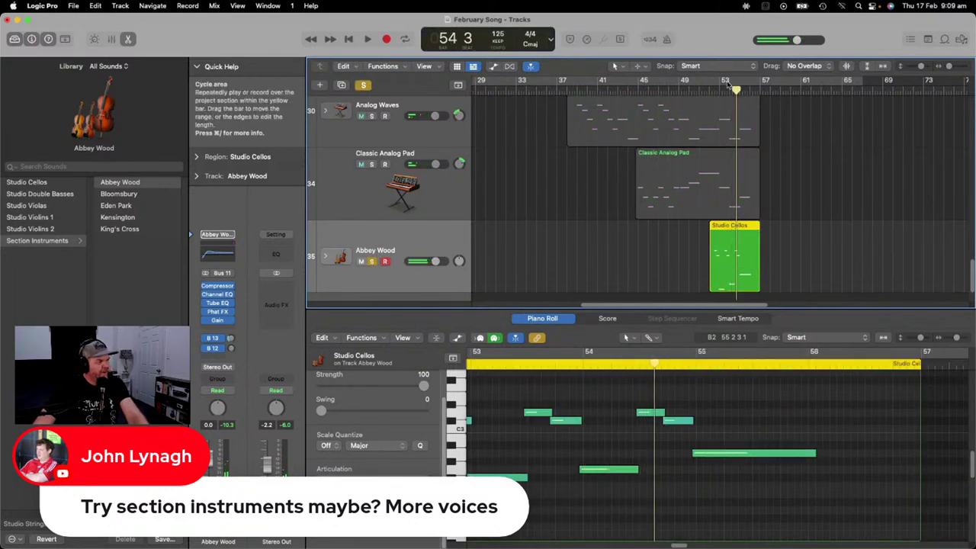
left_click(708, 90)
left_click_drag(708, 89, 699, 89)
key("space")
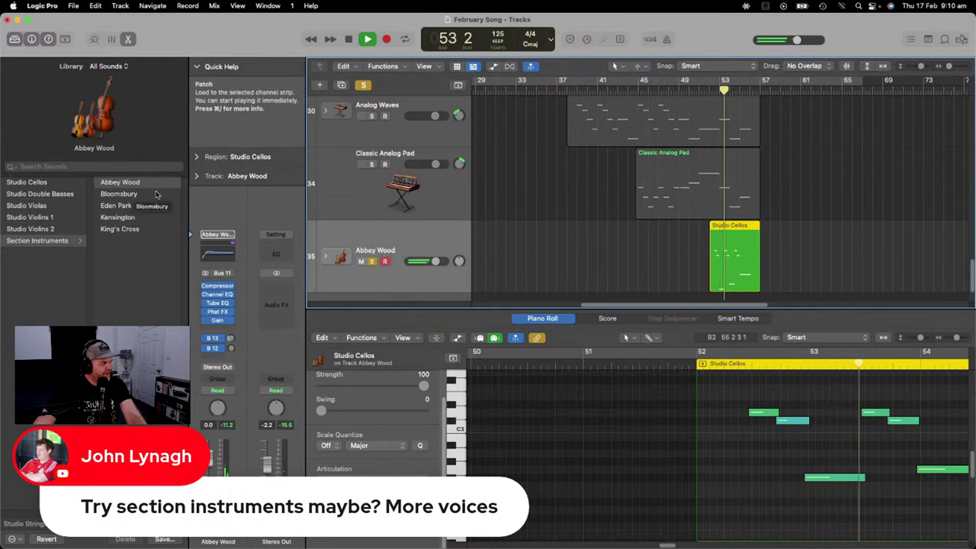
left_click(372, 263)
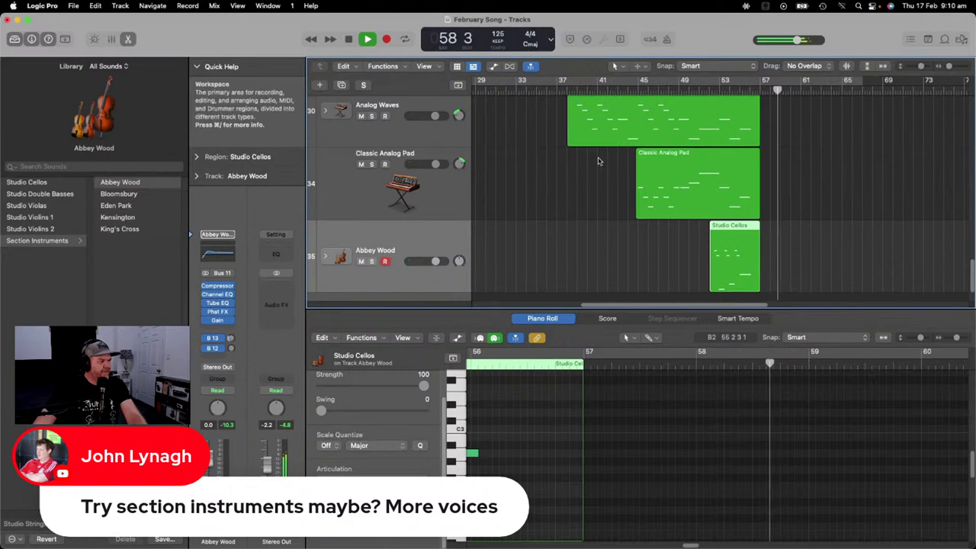
Look over the piano, pad and strings tracks while the song plays, and stop playback.
scroll(608, 147, "up", 2)
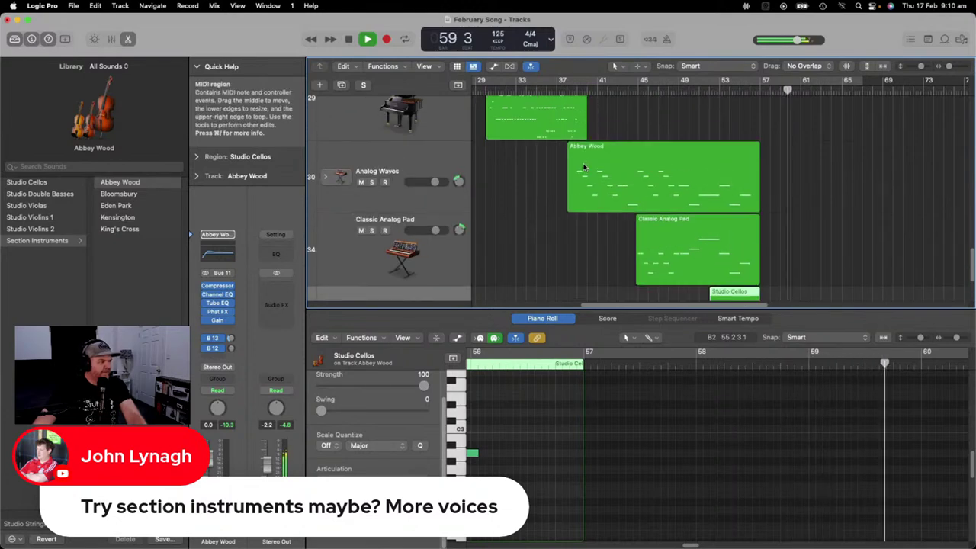
scroll(583, 167, "down", 3)
scroll(584, 167, "up", 3)
scroll(584, 166, "down", 1)
scroll(583, 166, "down", 2)
scroll(583, 166, "up", 3)
scroll(583, 163, "down", 3)
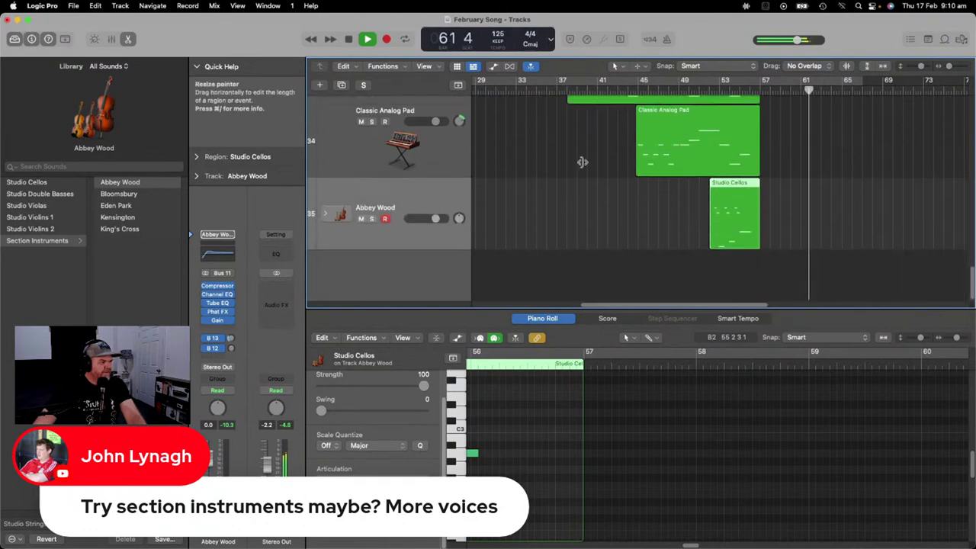
scroll(583, 163, "up", 3)
scroll(583, 163, "up", 2)
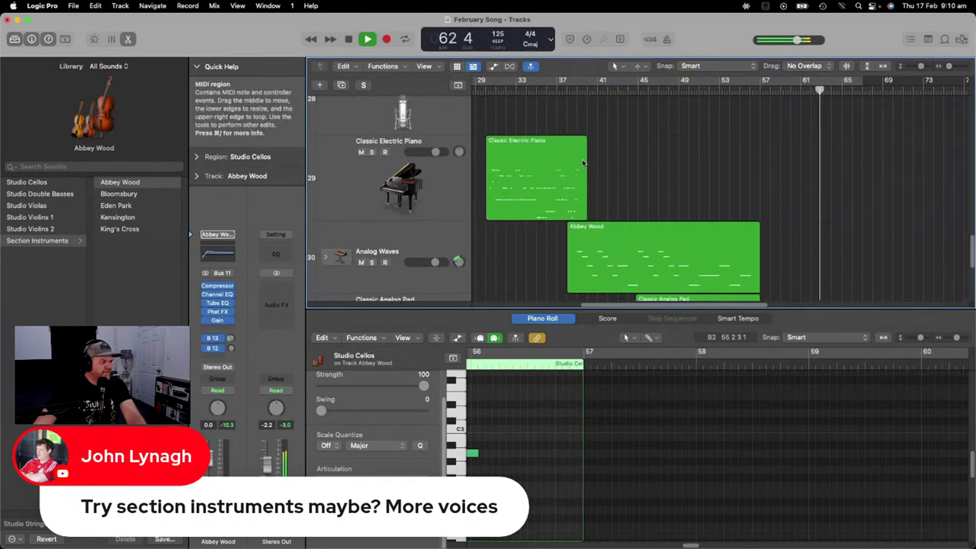
scroll(582, 162, "down", 4)
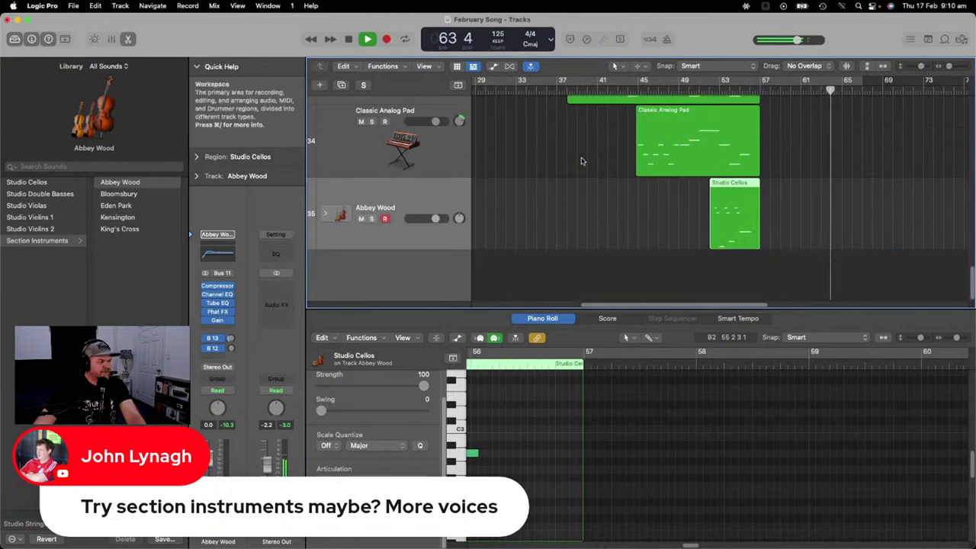
key("space")
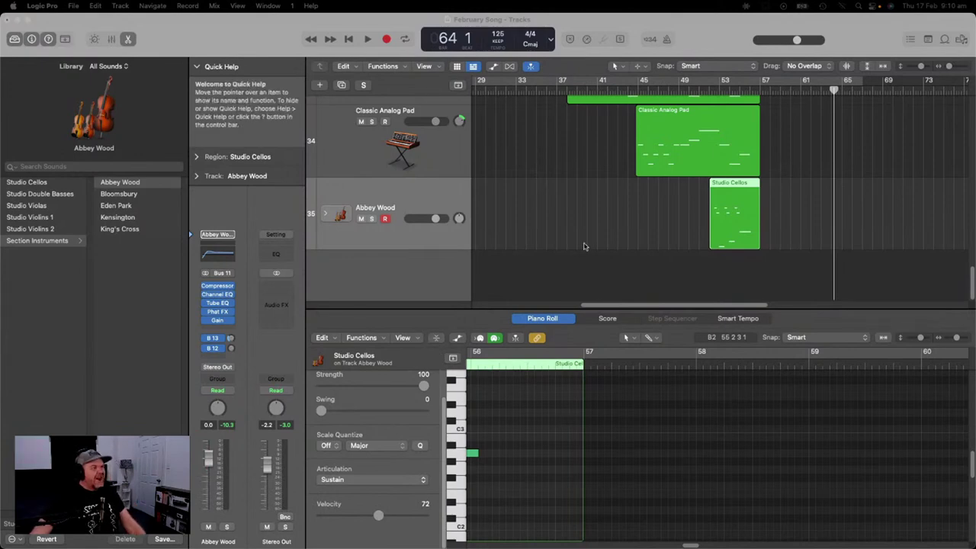
Change the strings track's patch to Studio Violas.
scroll(564, 229, "up", 3)
scroll(533, 203, "down", 3)
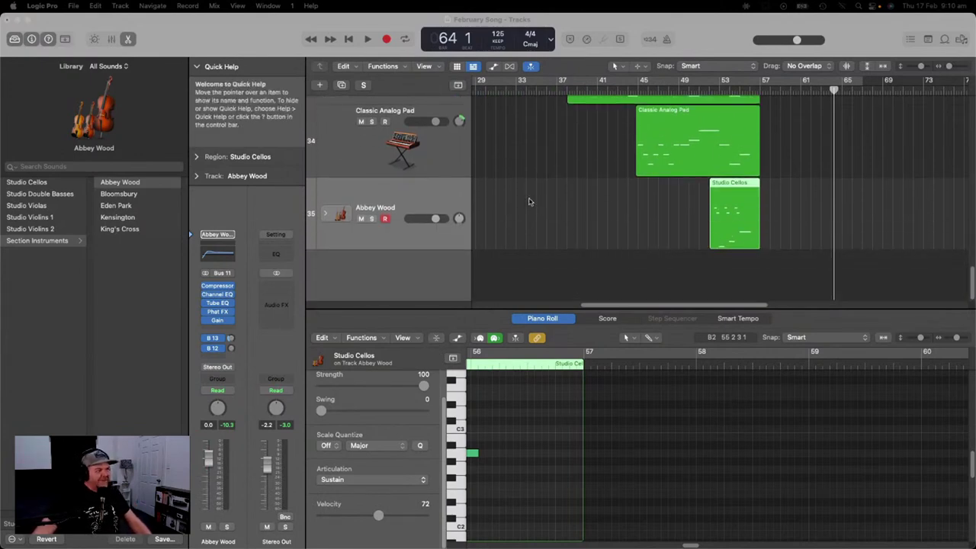
scroll(519, 196, "up", 3)
scroll(521, 196, "down", 3)
scroll(521, 195, "down", 1)
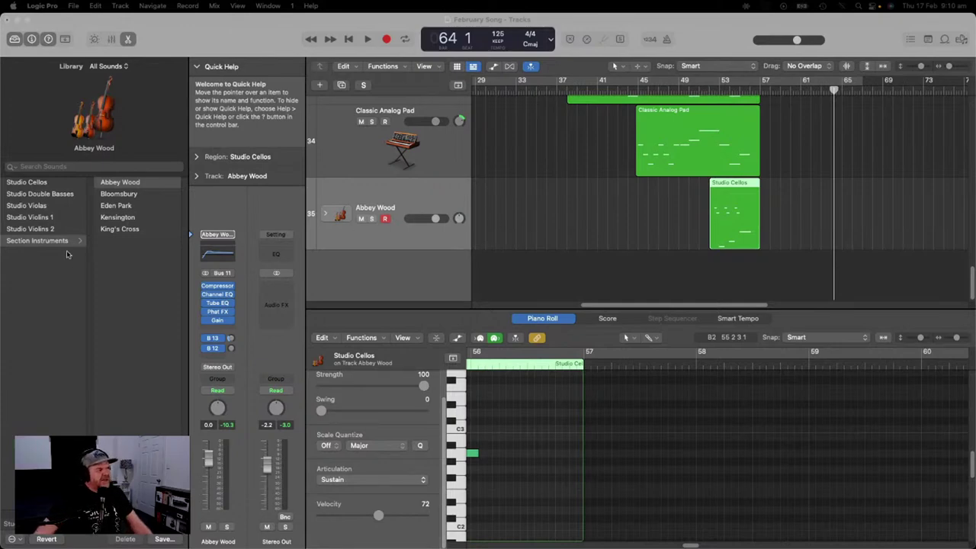
left_click(57, 206)
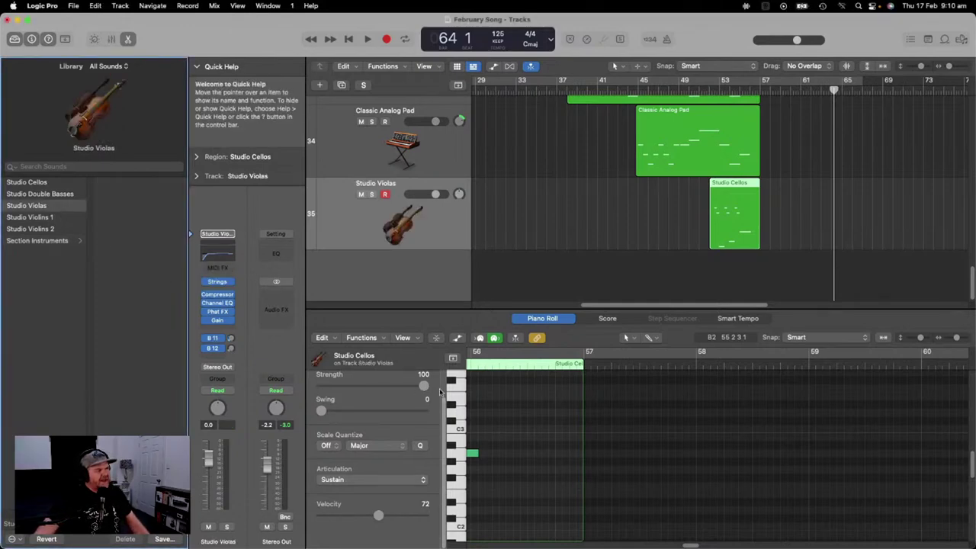
scroll(708, 251, "up", 3)
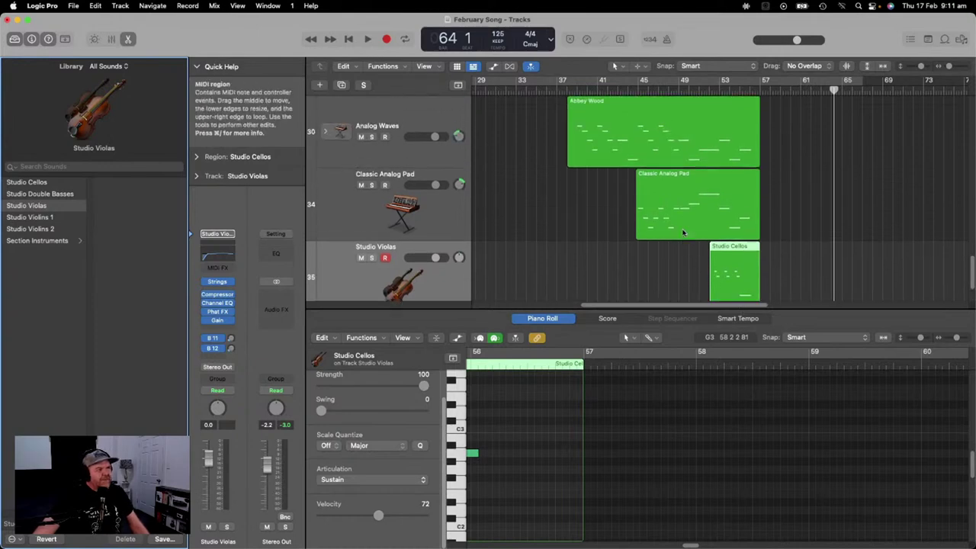
scroll(667, 197, "up", 4)
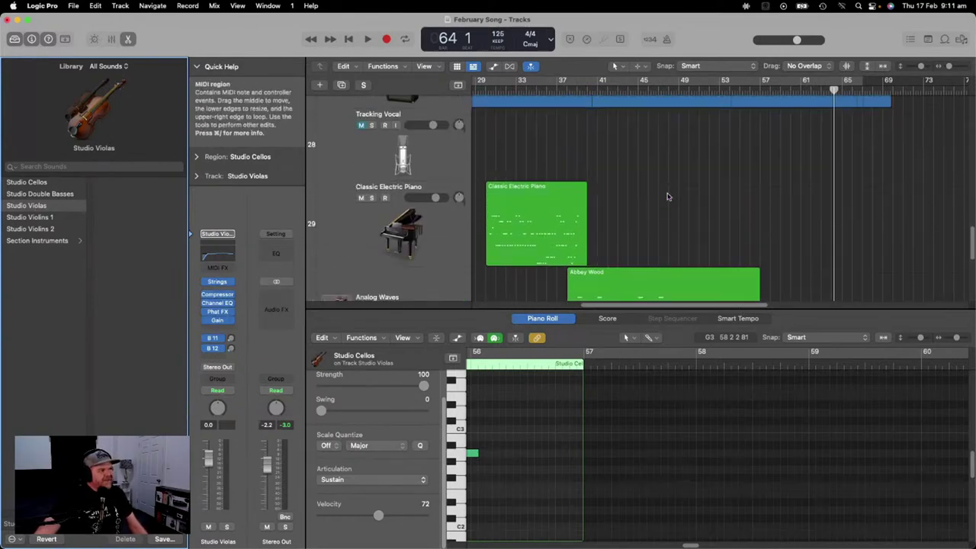
scroll(667, 197, "down", 6)
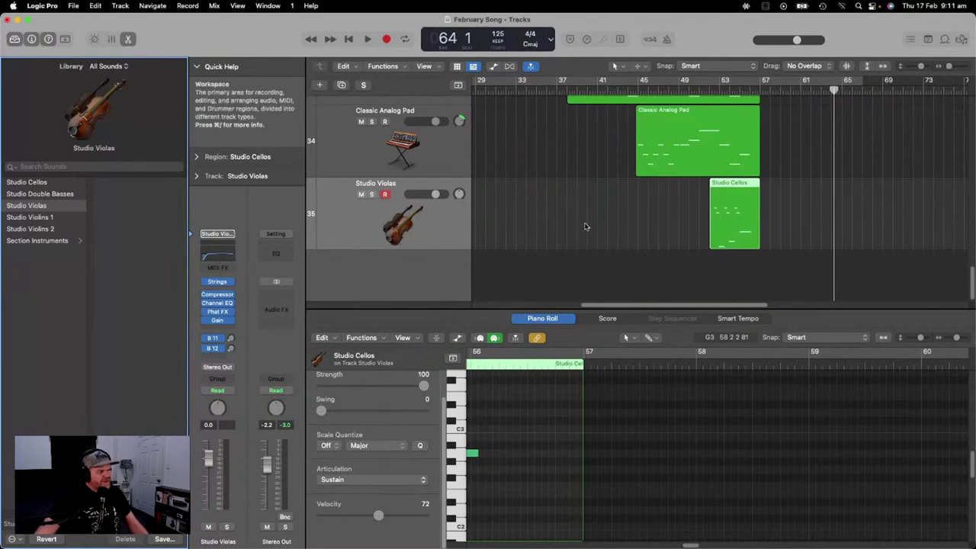
scroll(558, 221, "up", 4)
scroll(541, 251, "down", 2)
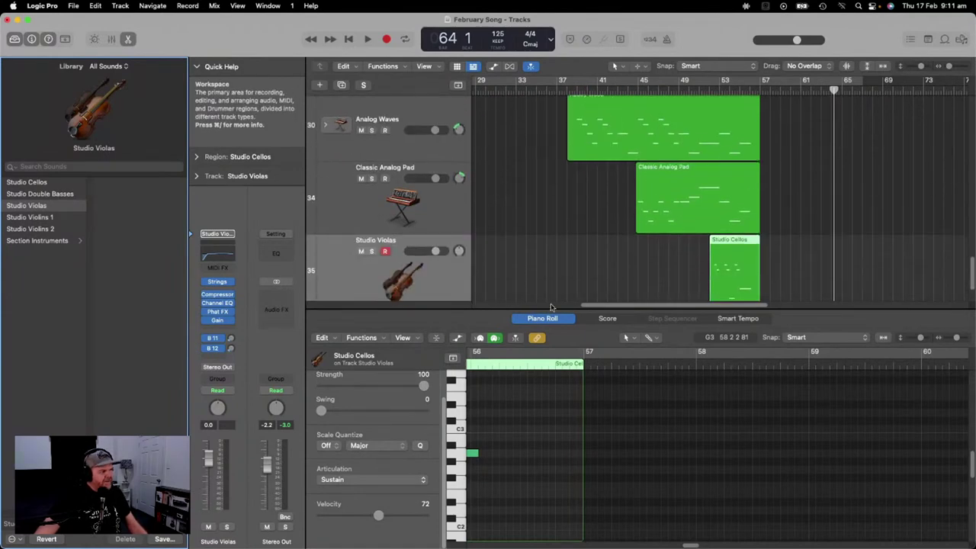
Add a software instrument track and load the Mallets Layer patch from the Arpeggiator category's Acoustic group.
scroll(533, 268, "down", 2)
right_click(417, 264)
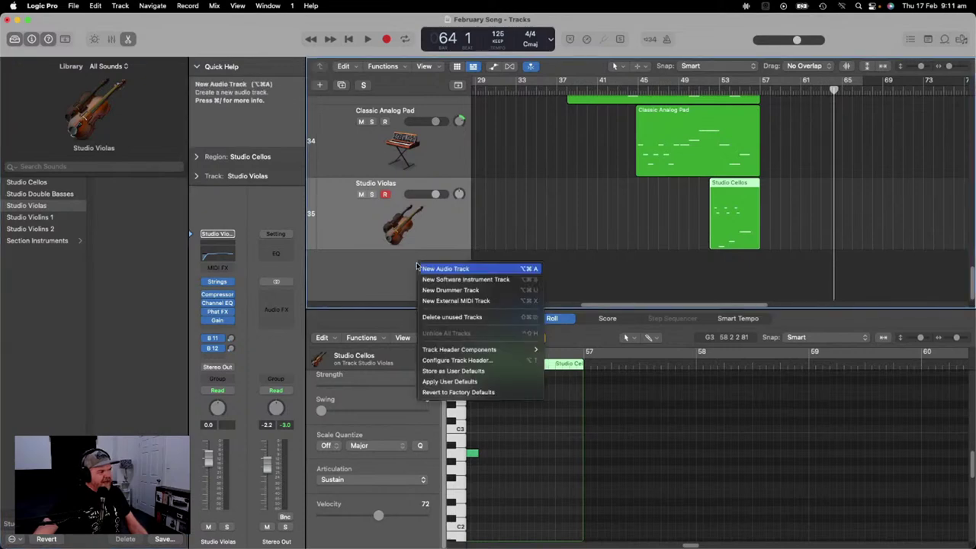
left_click(483, 279)
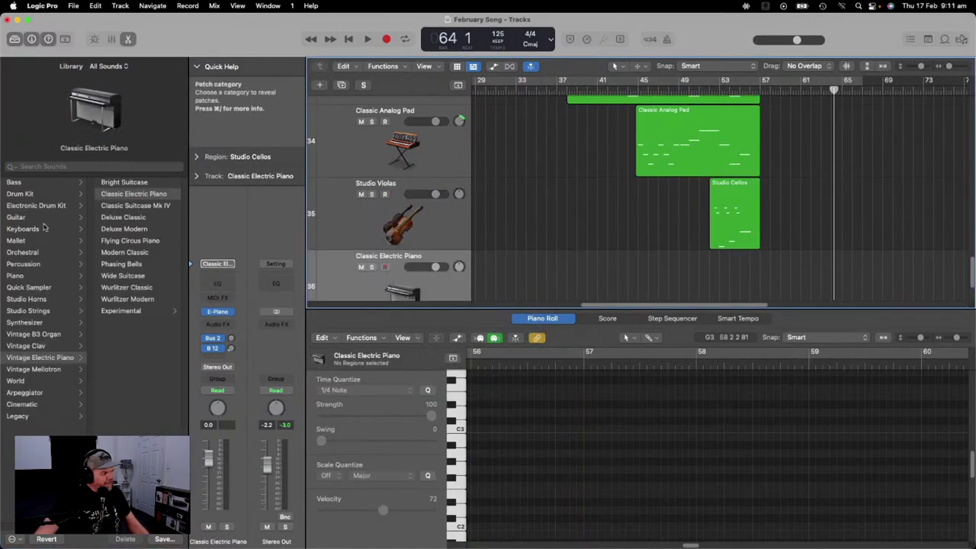
left_click(56, 392)
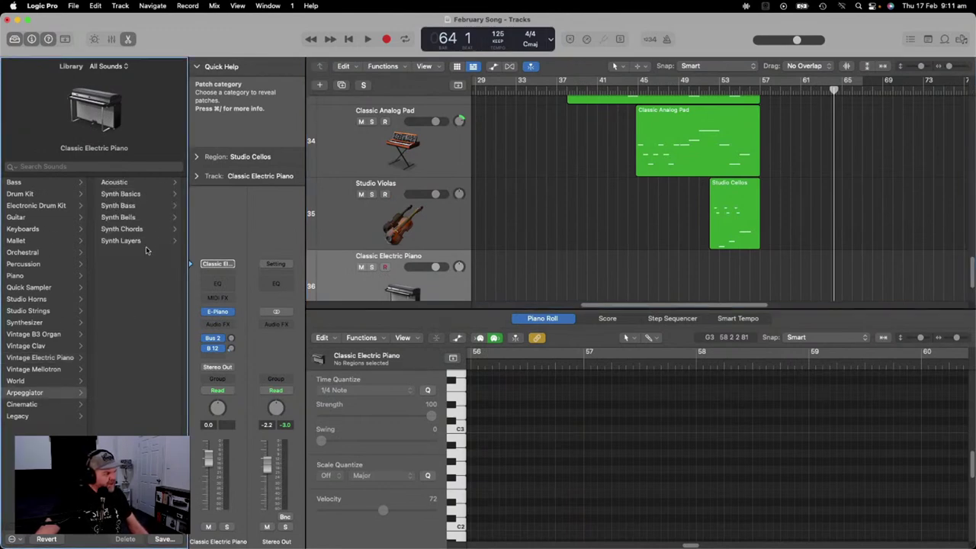
left_click(133, 183)
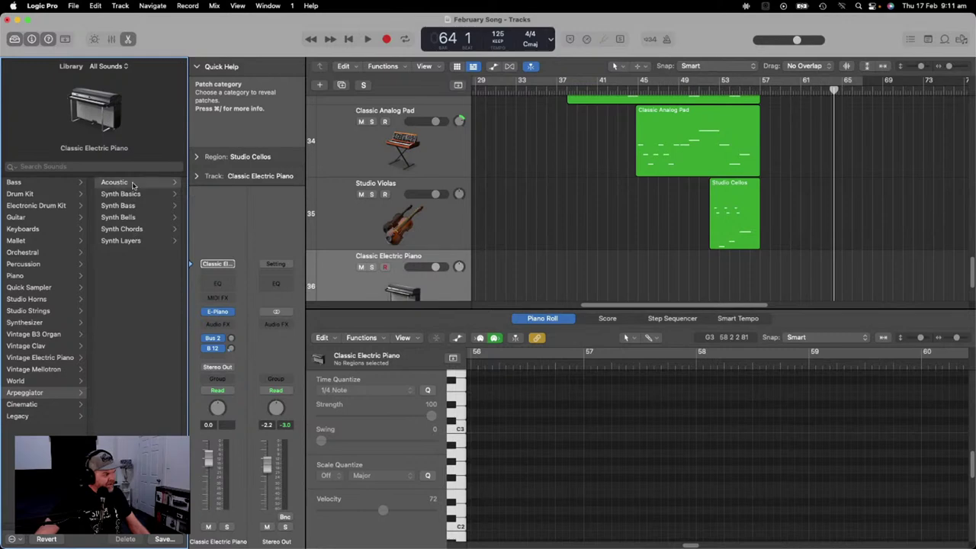
left_click(130, 211)
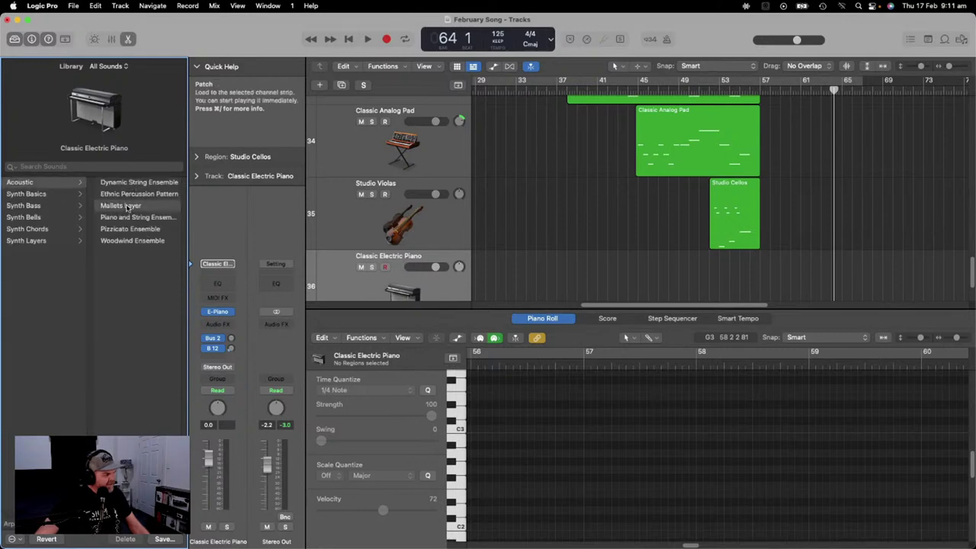
scroll(499, 281, "down", 2)
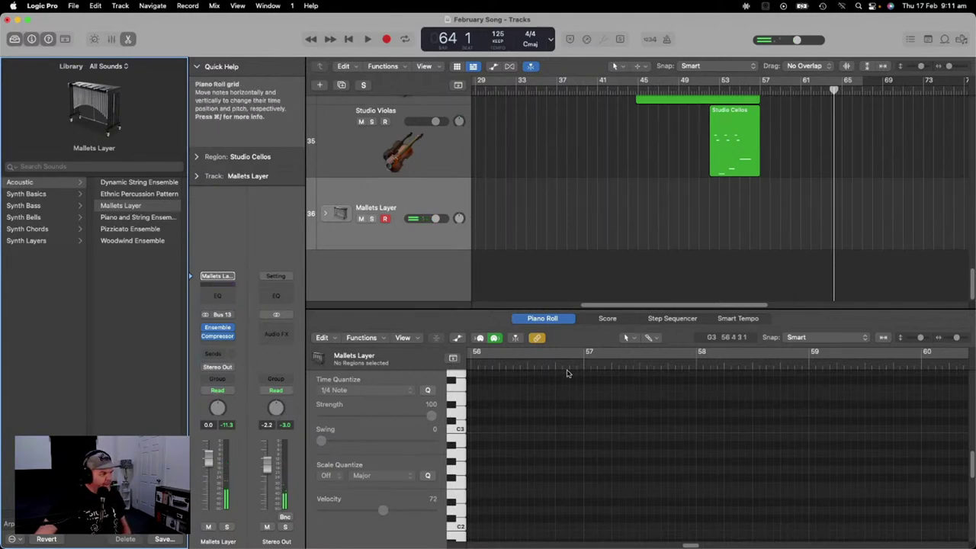
Move the playhead to bar 39 and change the new track's patch to Bright Digital Chords from Arpeggiator's Synth Chords.
left_click_drag(833, 86, 577, 87)
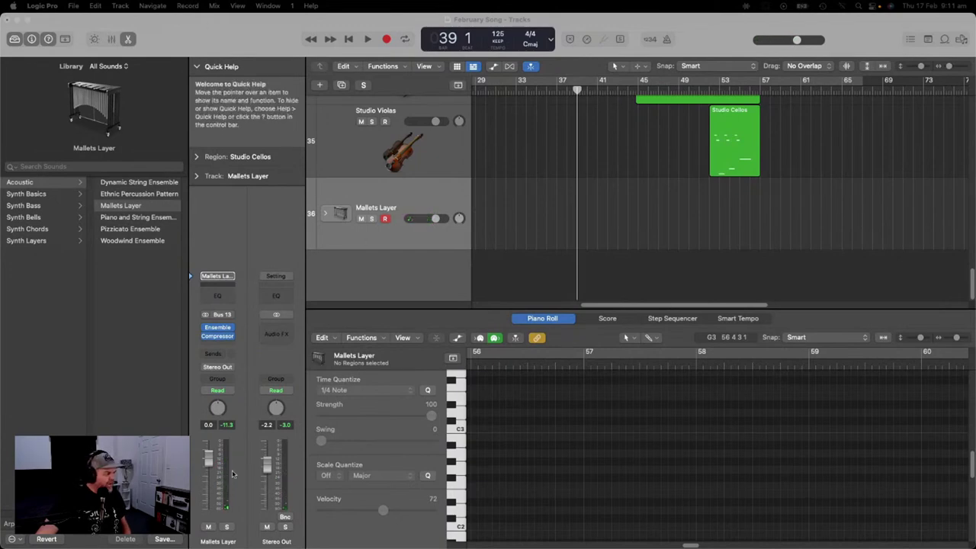
left_click(23, 524)
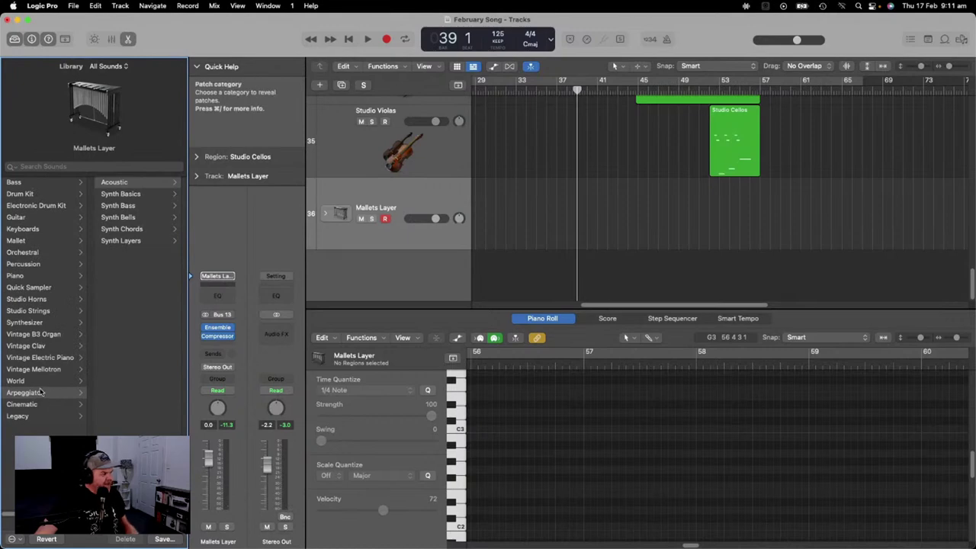
left_click(131, 207)
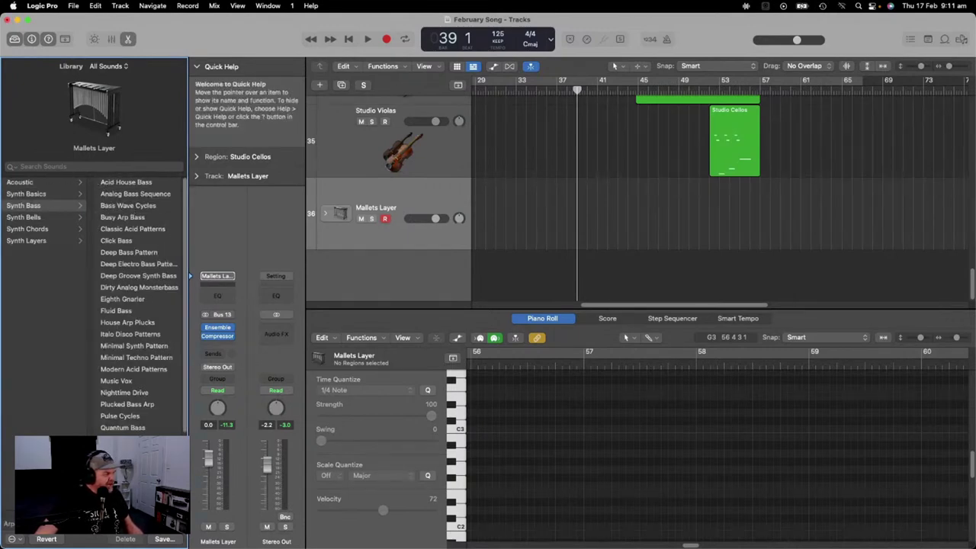
scroll(130, 351, "left", 2)
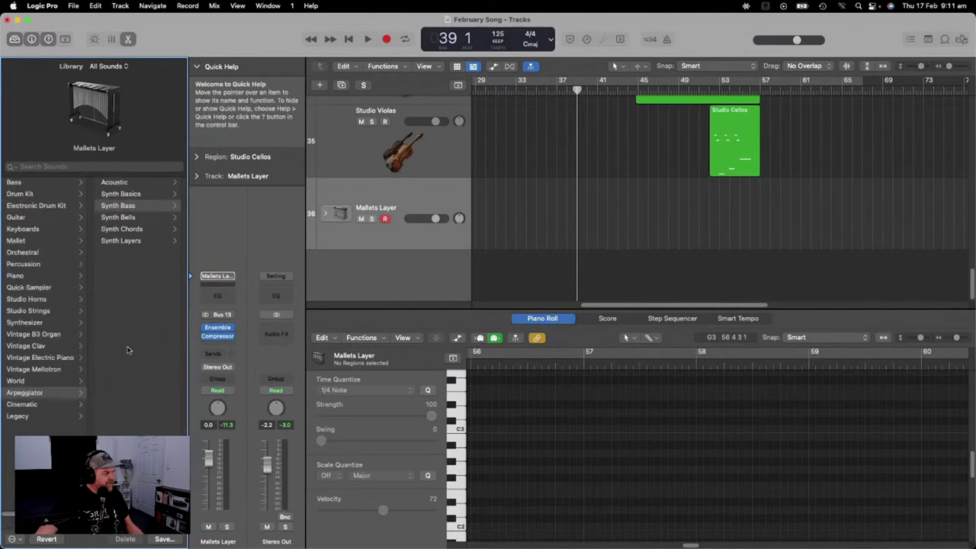
left_click(141, 230)
left_click(141, 207)
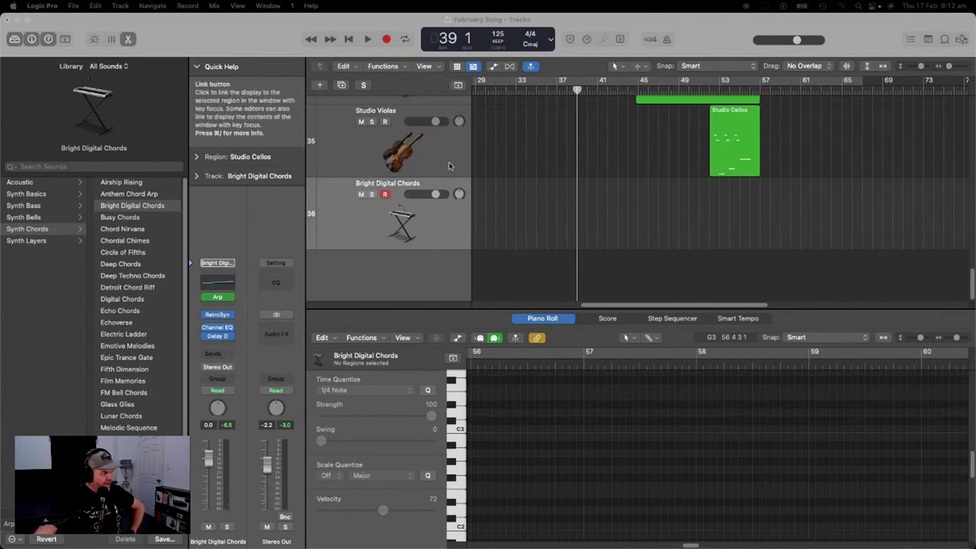
Delete the Bright Digital Chords track.
left_click(456, 227)
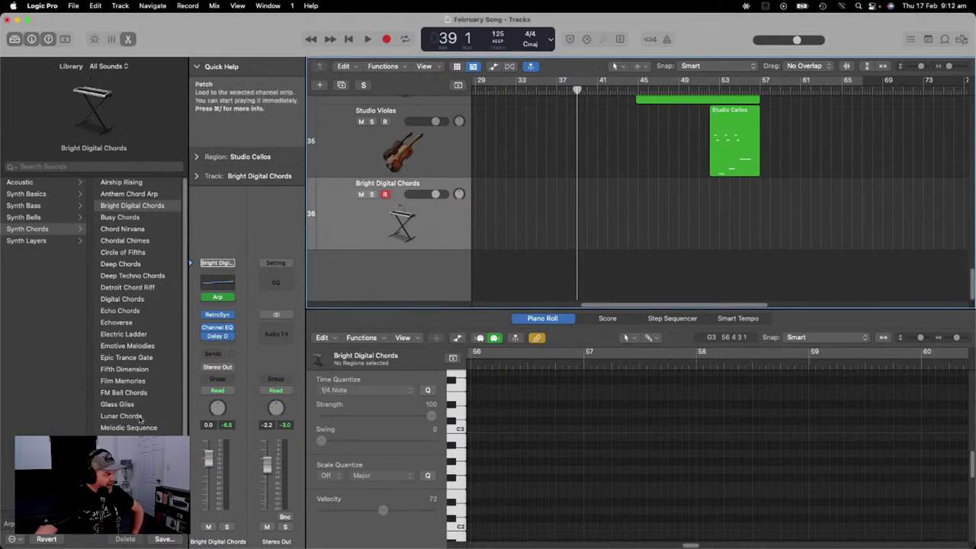
scroll(609, 213, "up", 2)
scroll(610, 214, "down", 2)
right_click(468, 227)
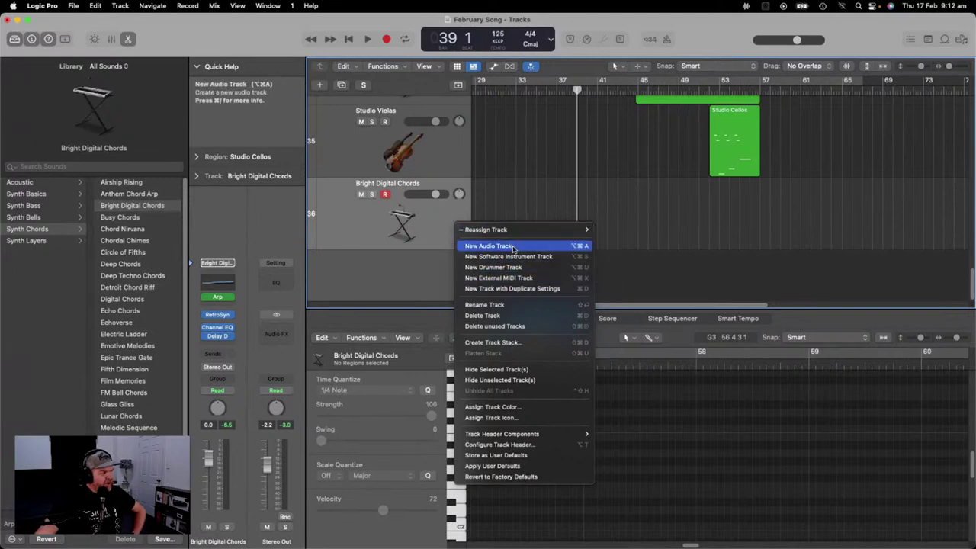
left_click(429, 231)
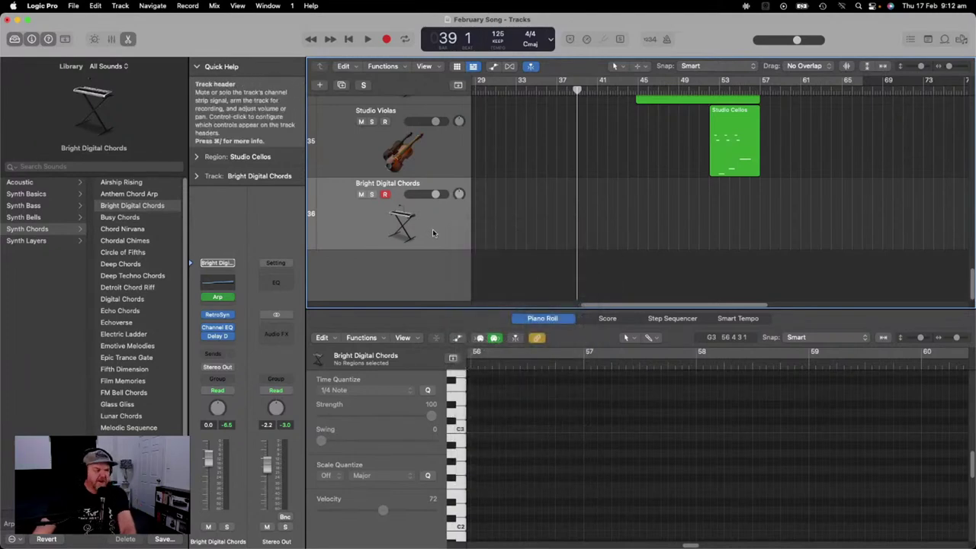
key("super+BackSpace")
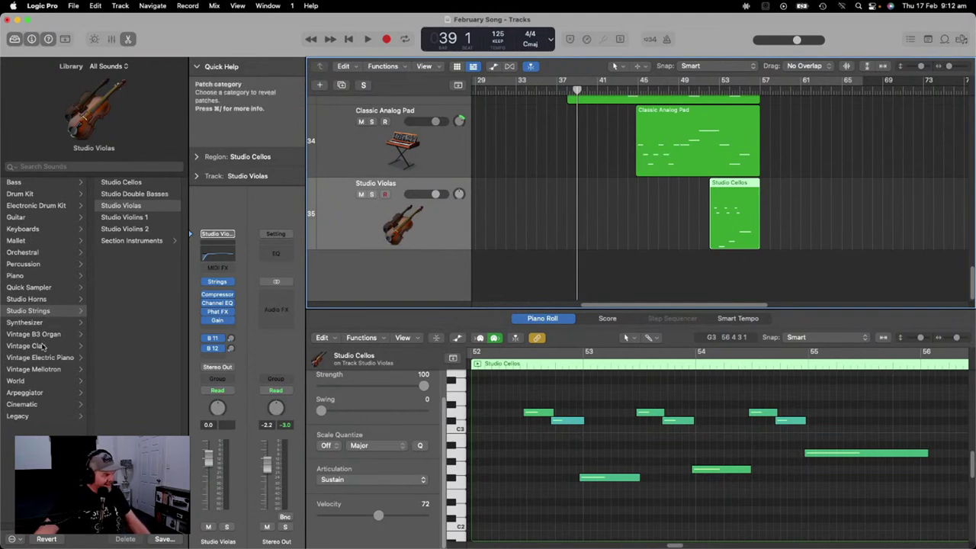
left_click(47, 357)
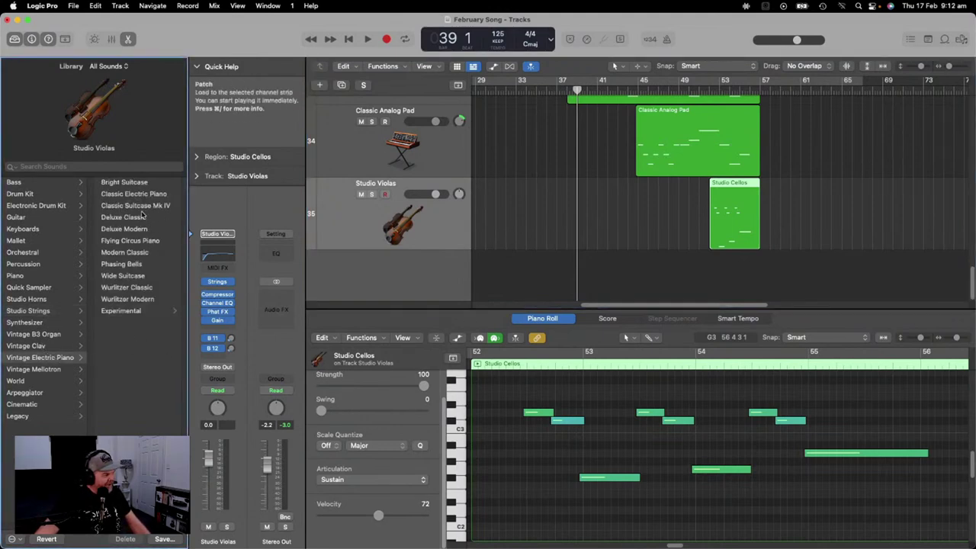
left_click(129, 185)
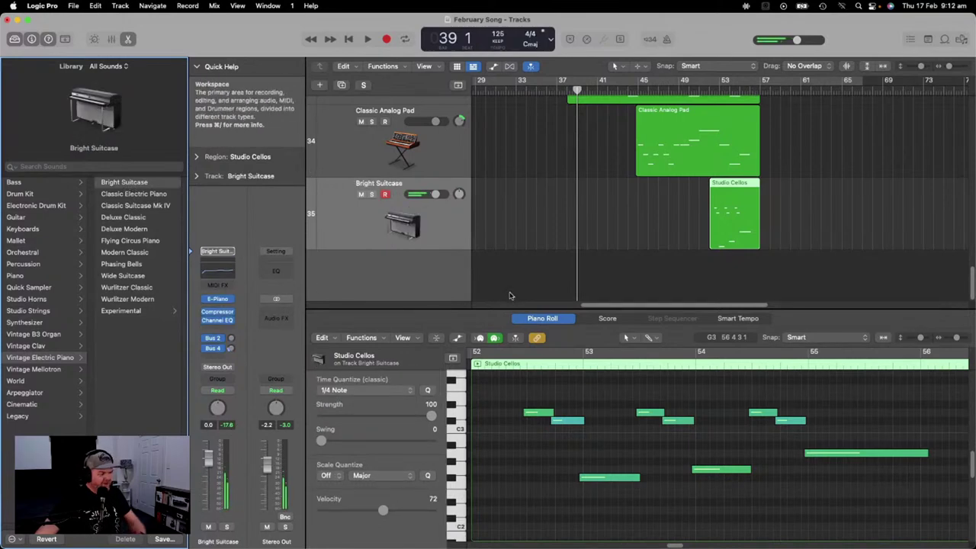
key("super+z")
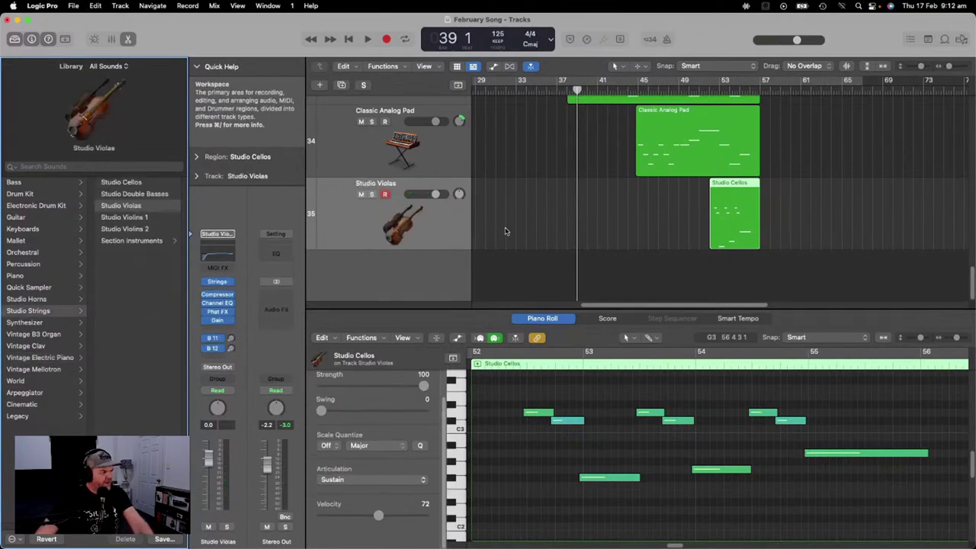
Add a software instrument track, try several Vintage Electric Piano patches on it, and settle on Wurlitzer Modern.
right_click(417, 278)
left_click(472, 292)
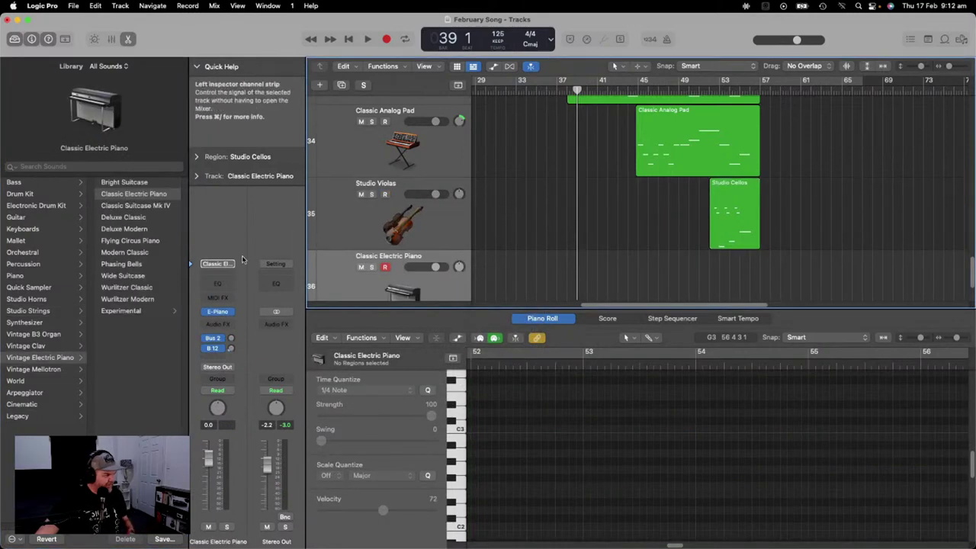
left_click(142, 206)
left_click(141, 230)
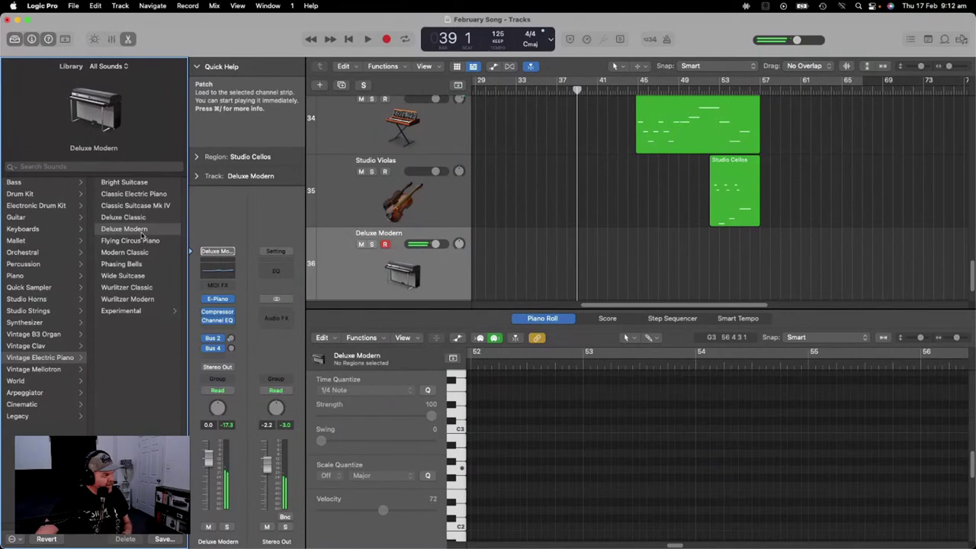
left_click(145, 298)
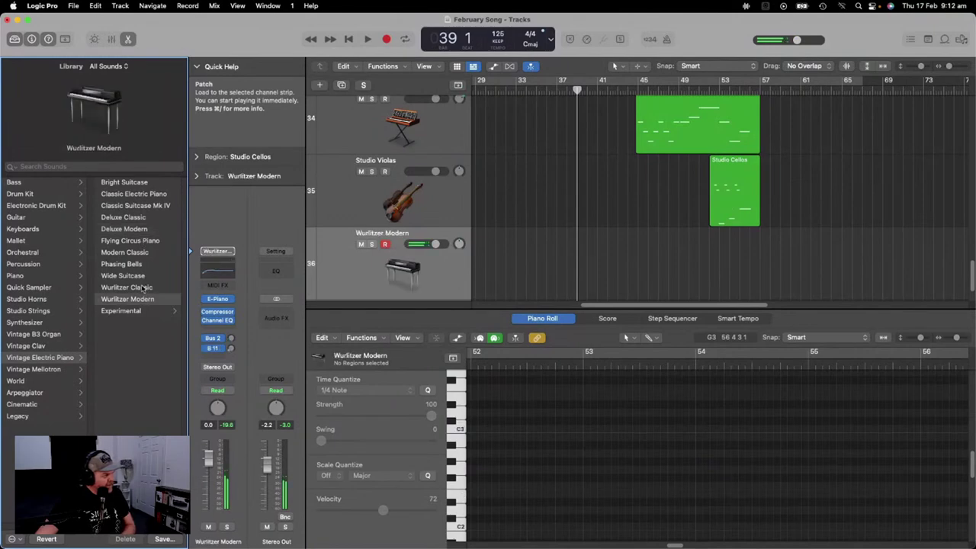
left_click(138, 291)
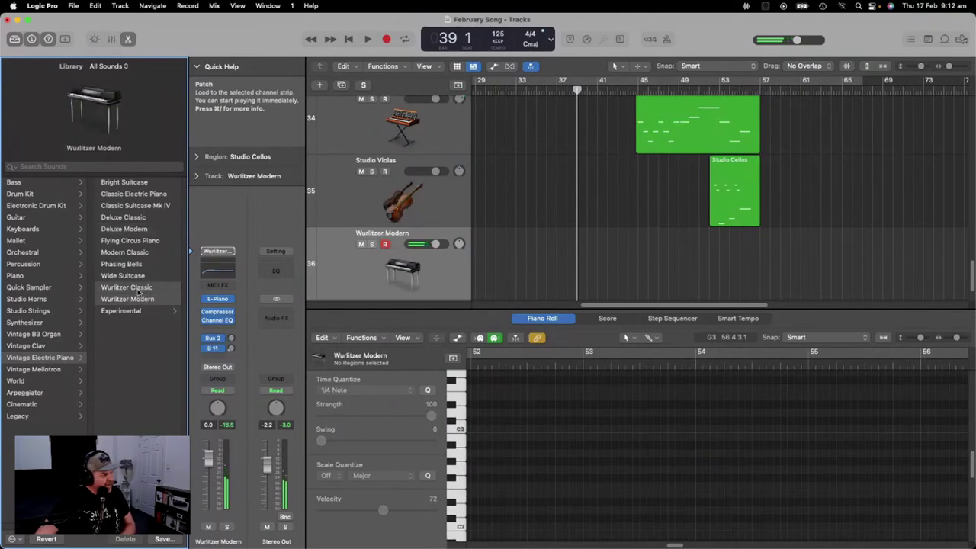
left_click(148, 302)
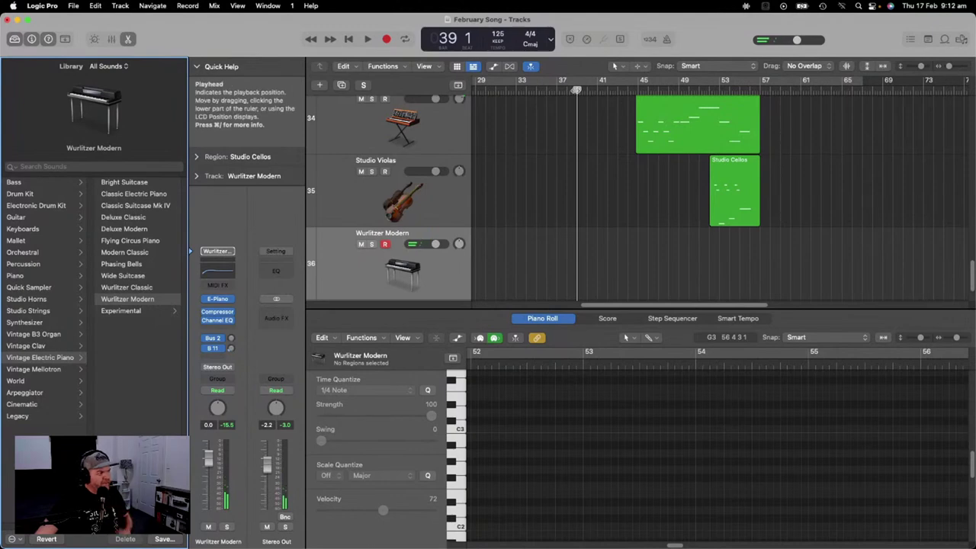
Play the song from about bar 27, stop it near bar 30, and look over the electric piano, pad and strings tracks.
scroll(565, 106, "up", 6)
scroll(565, 106, "up", 10)
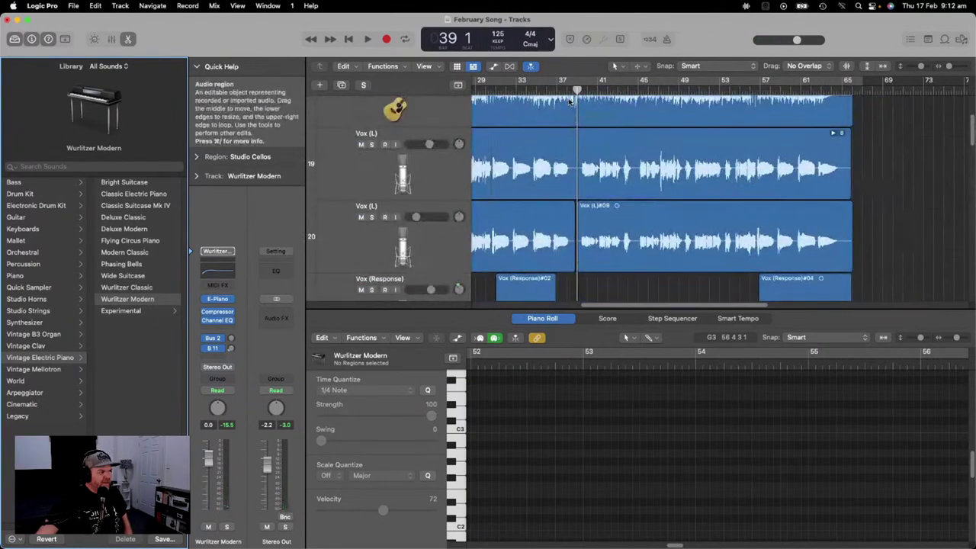
left_click_drag(576, 90, 561, 107)
key("space")
scroll(560, 108, "down", 4)
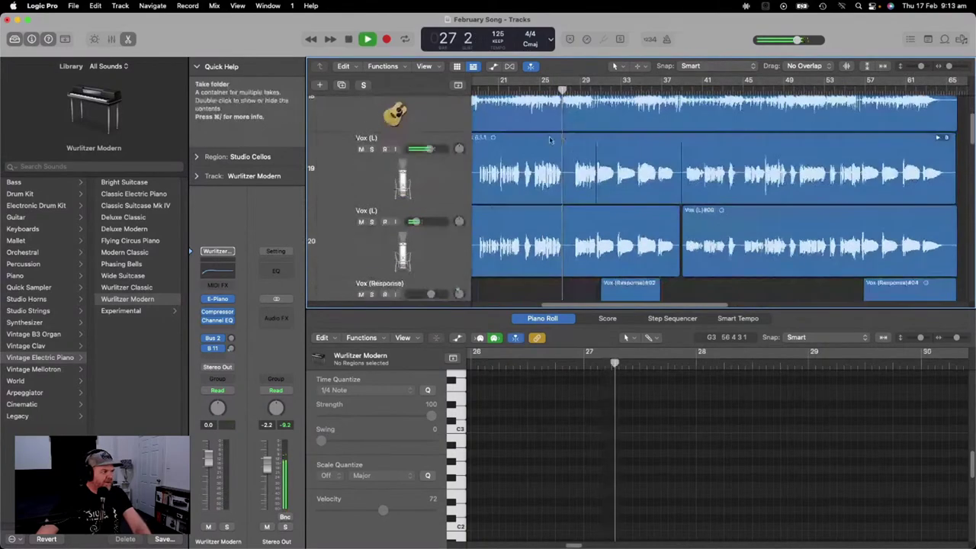
scroll(530, 147, "down", 12)
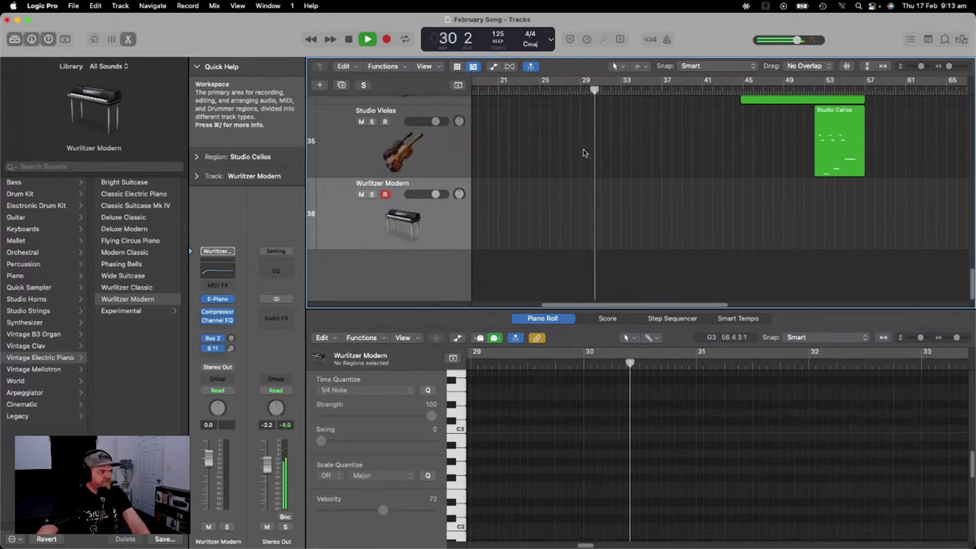
key("space")
scroll(547, 171, "up", 6)
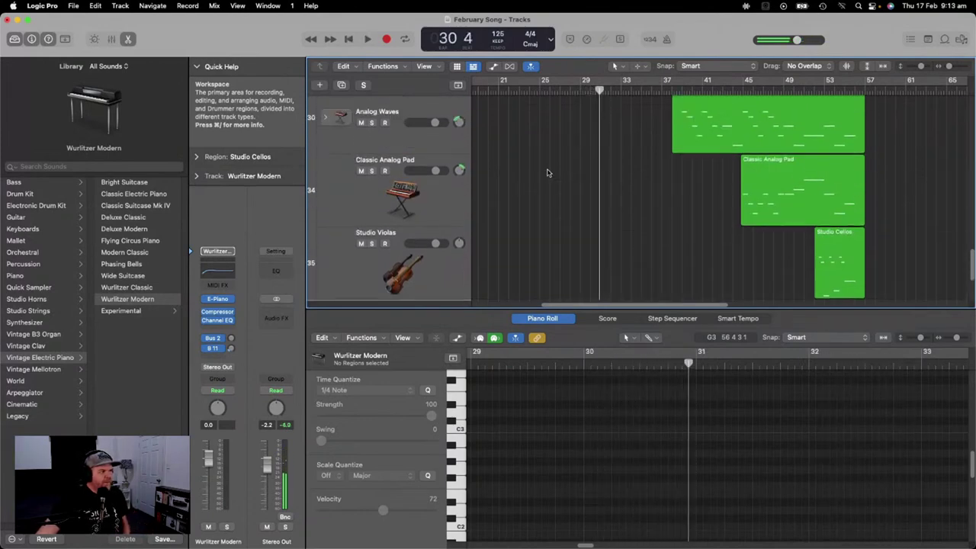
scroll(503, 170, "up", 2)
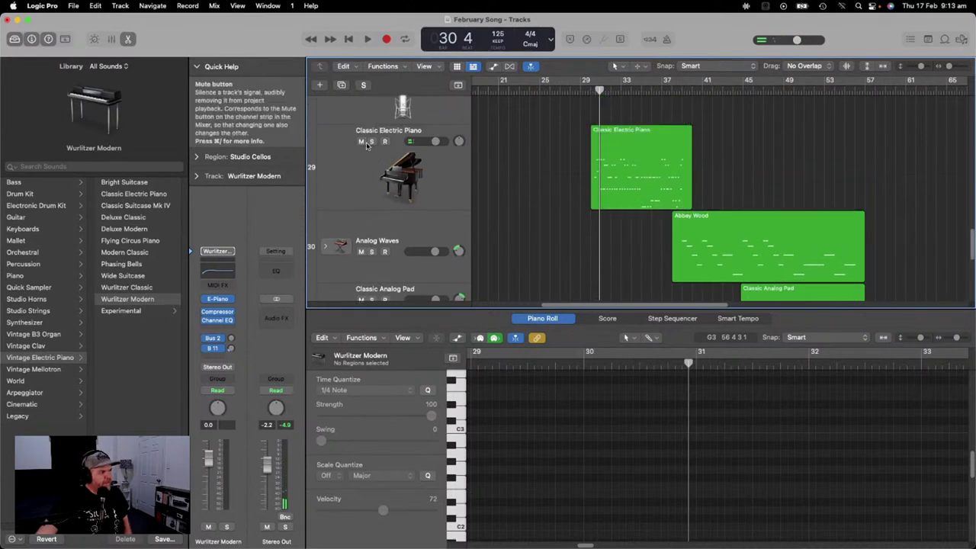
scroll(554, 191, "down", 8)
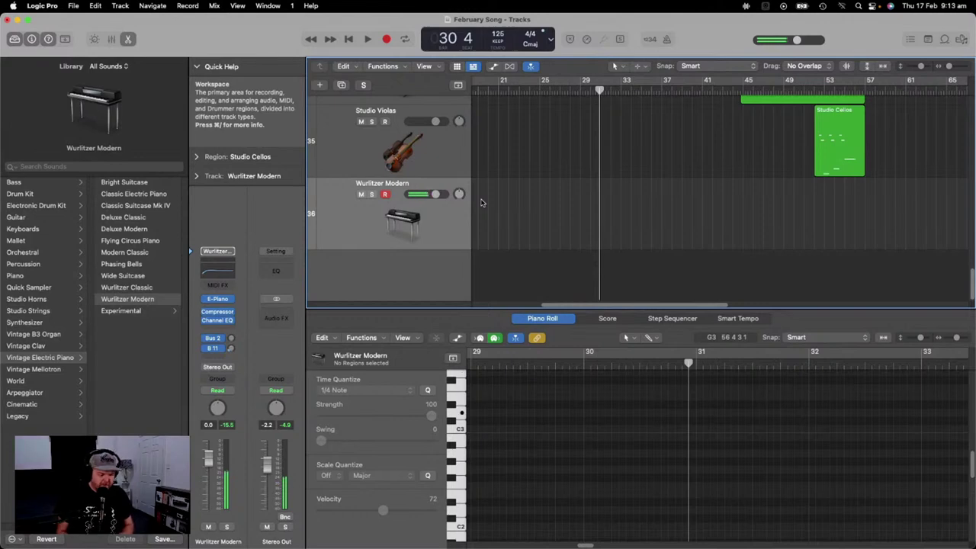
Try recording a Wurlitzer Modern part from bar 30, stop at bar 37, and delete the recorded region.
left_click(589, 90)
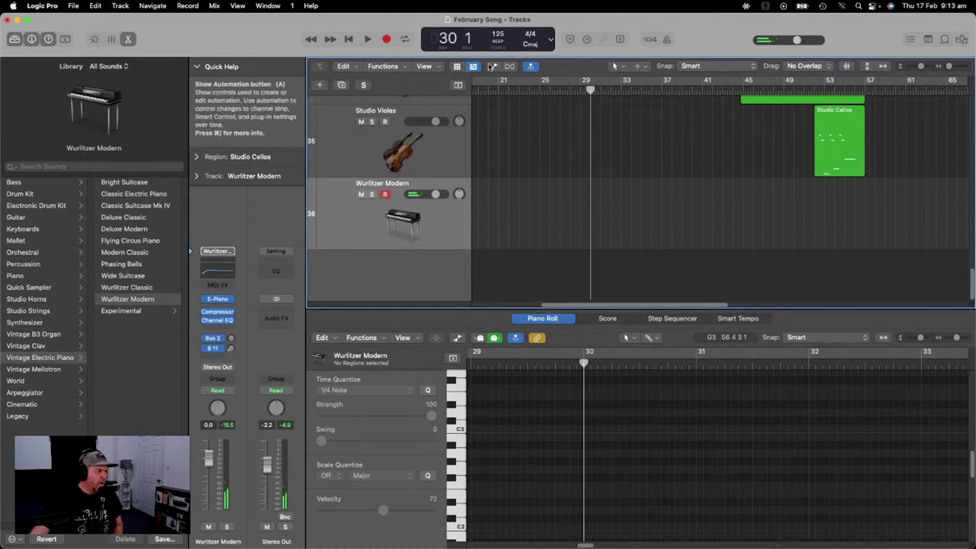
left_click(387, 40)
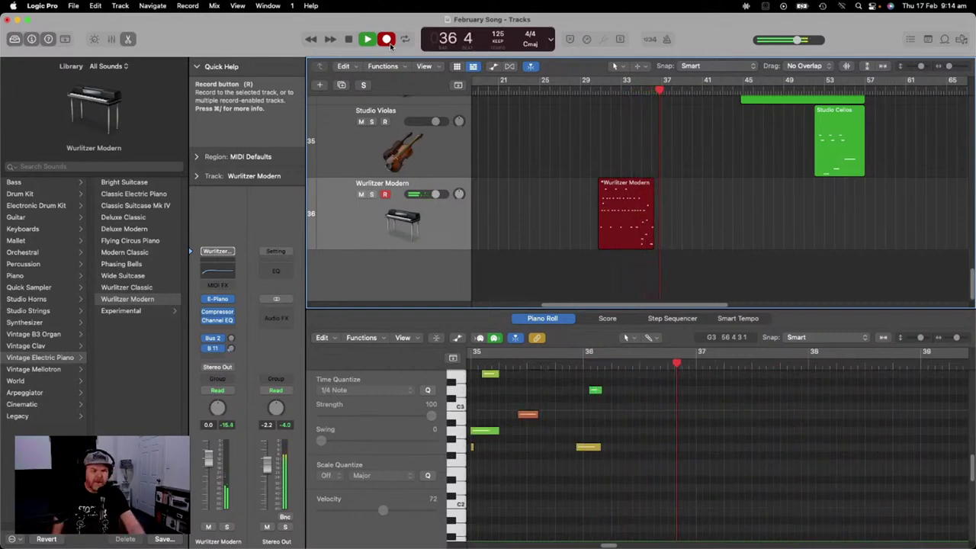
key("space")
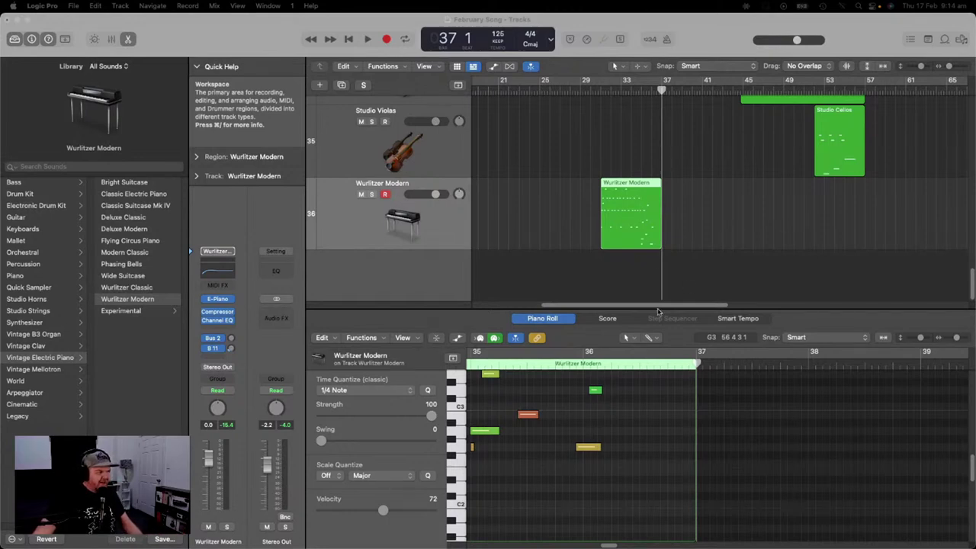
left_click(642, 224)
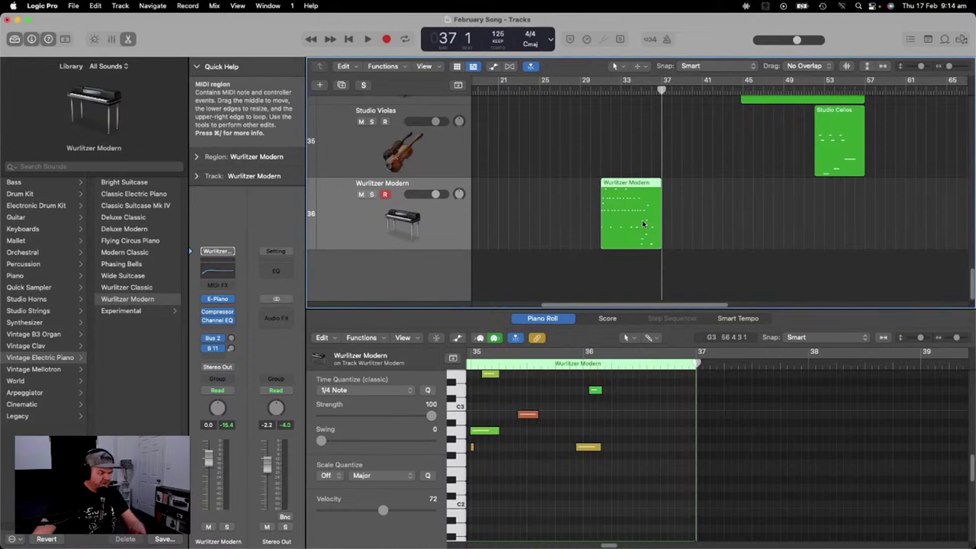
key("Delete")
Try recording another Wurlitzer Modern take from bar 28, stop it near bar 34, and delete the recorded region.
left_click_drag(662, 90, 583, 90)
key("space")
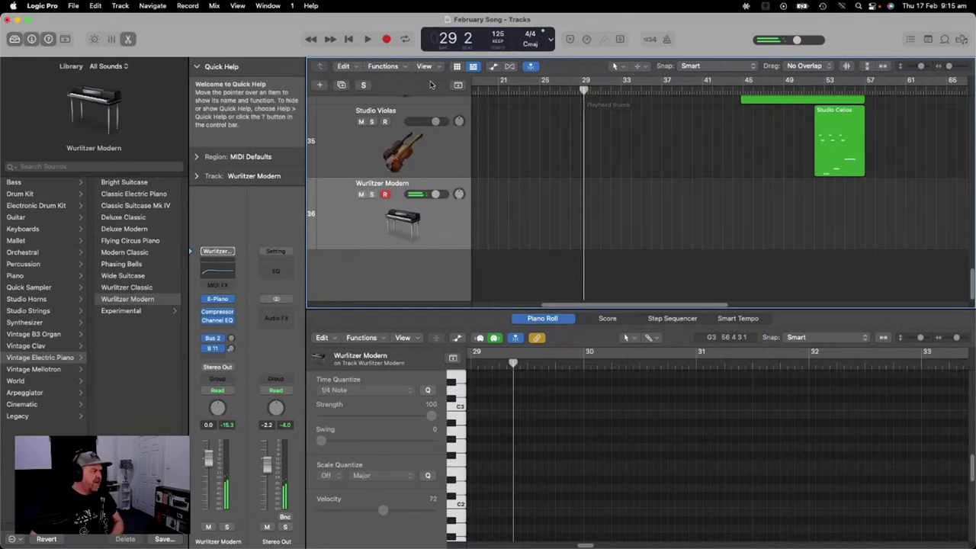
left_click_drag(583, 90, 570, 90)
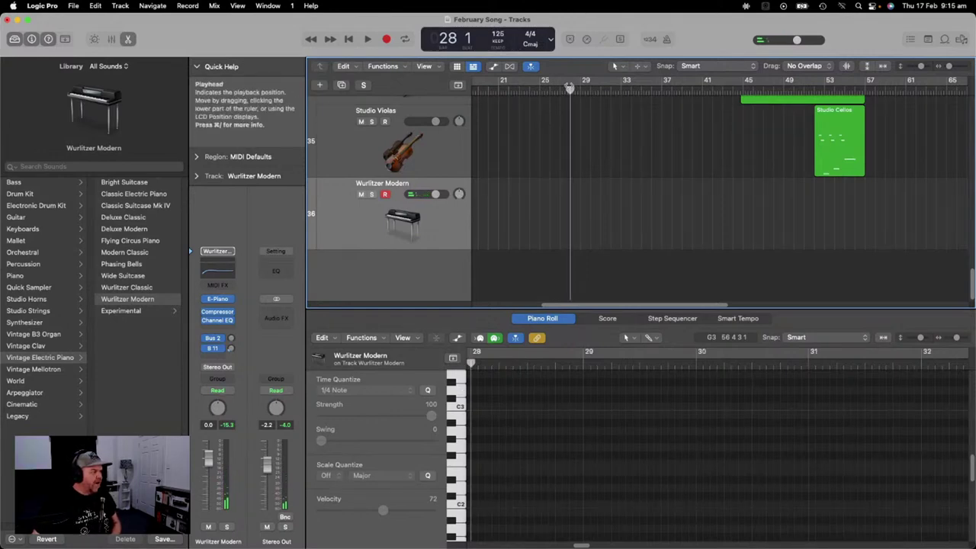
left_click(390, 41)
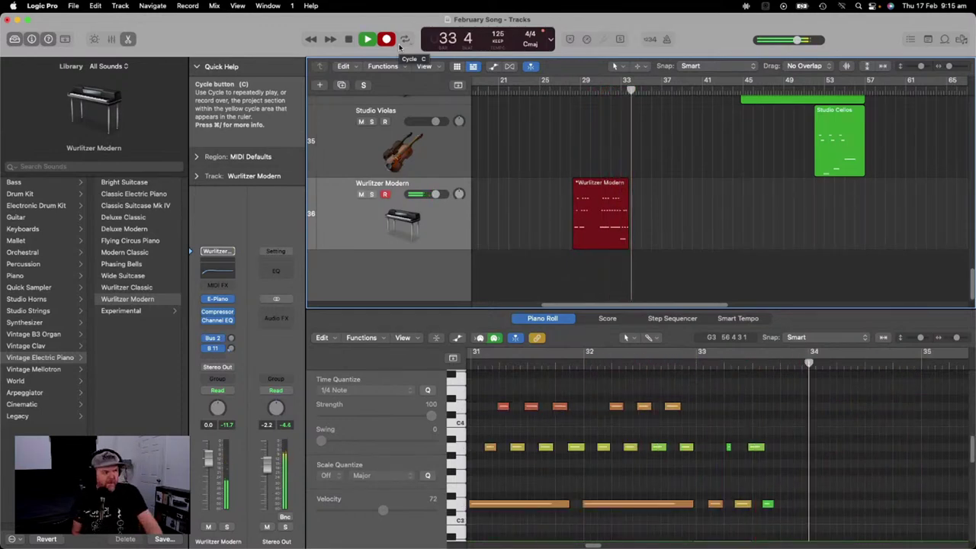
key("space")
key("Delete")
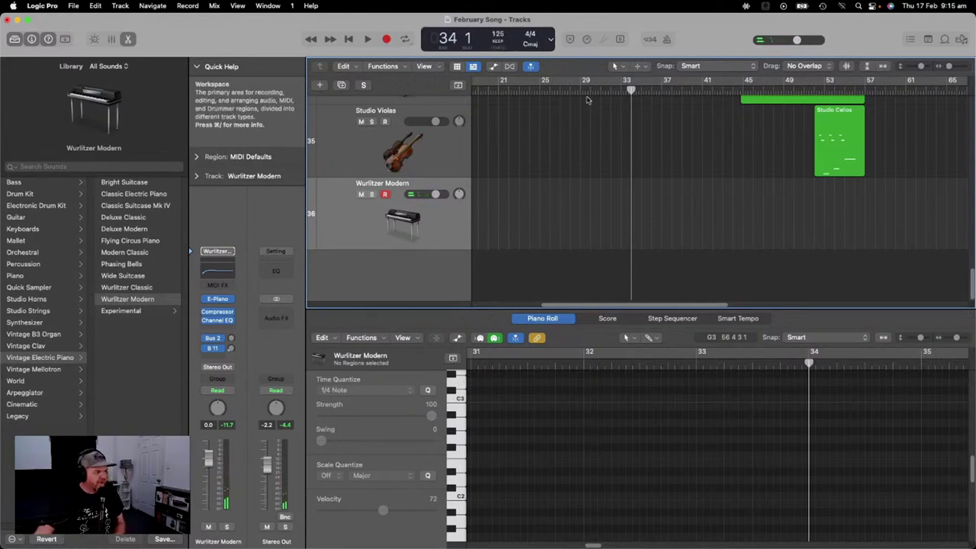
left_click(614, 91)
key("r")
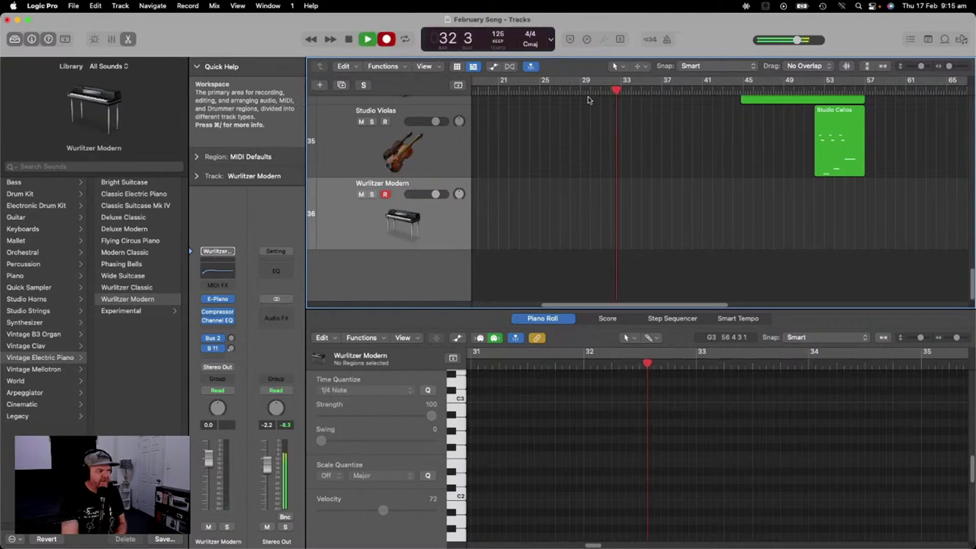
key("space")
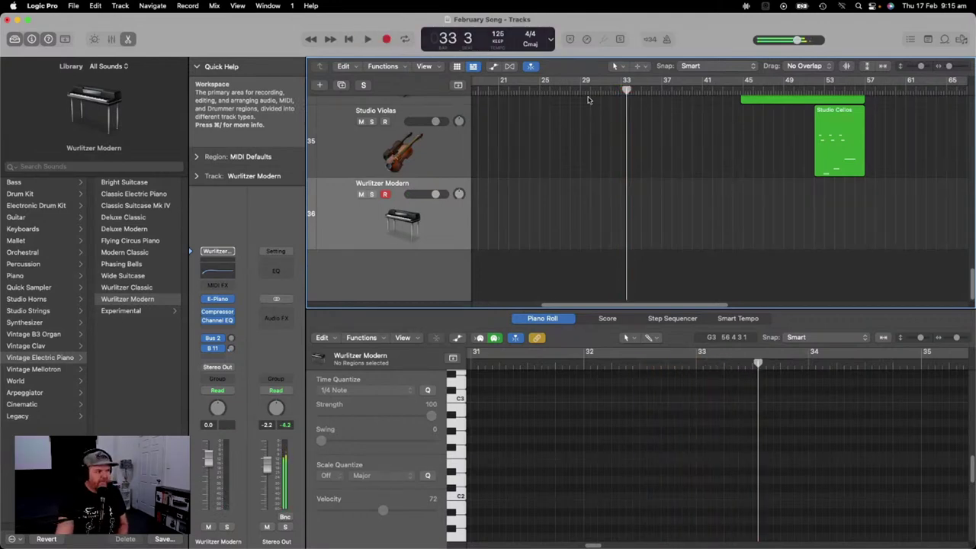
Record a new Wurlitzer Modern part from bar 28 with cycle mode off, stopping in bar 35.
left_click(558, 83)
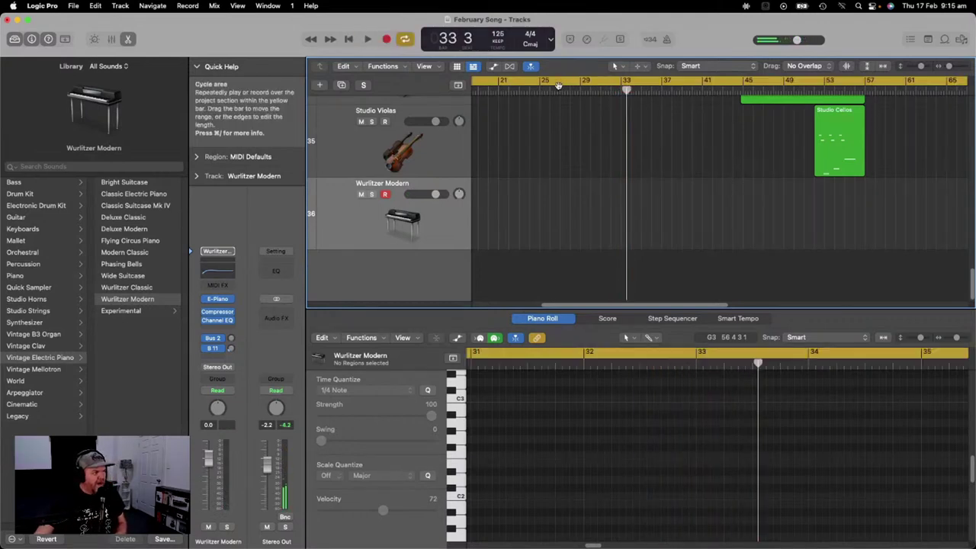
left_click(567, 91)
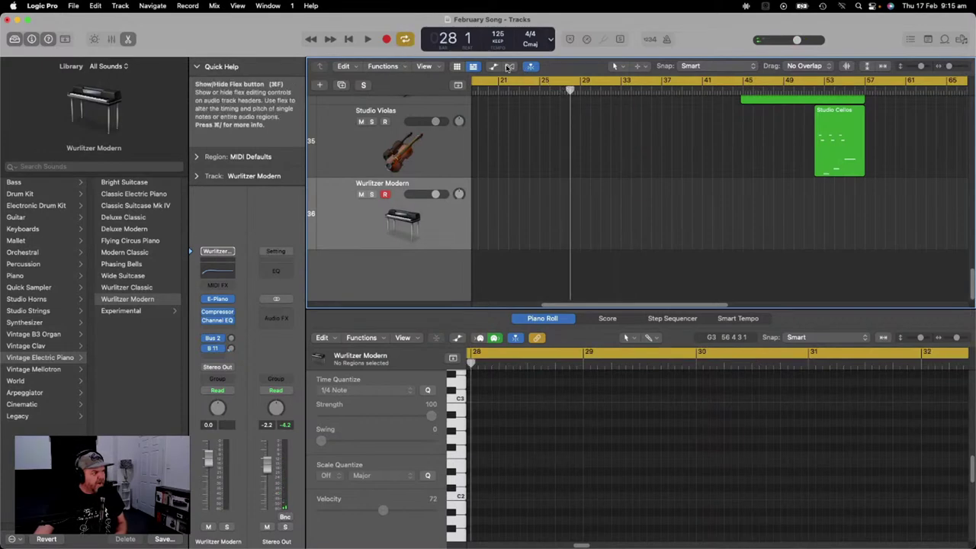
left_click(570, 85)
left_click(572, 83)
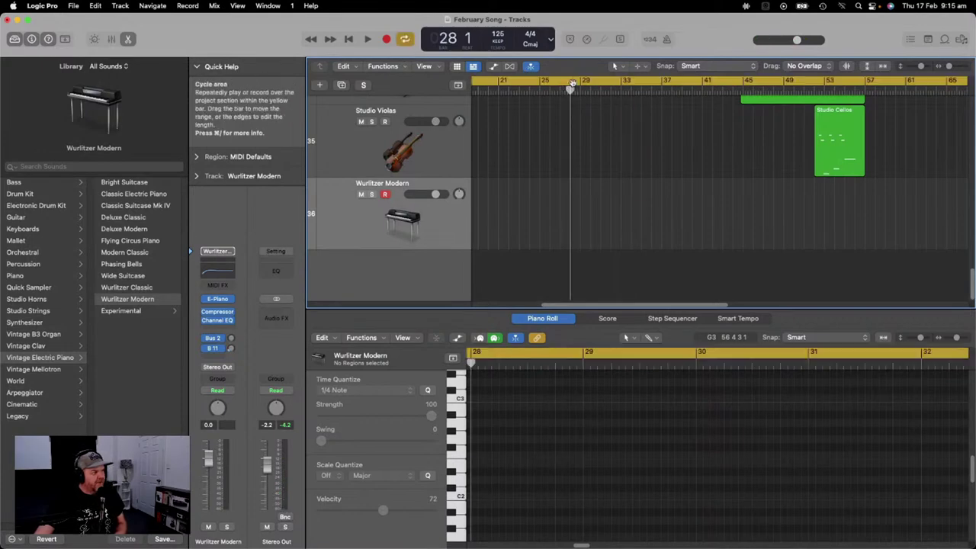
left_click(572, 83)
key("r")
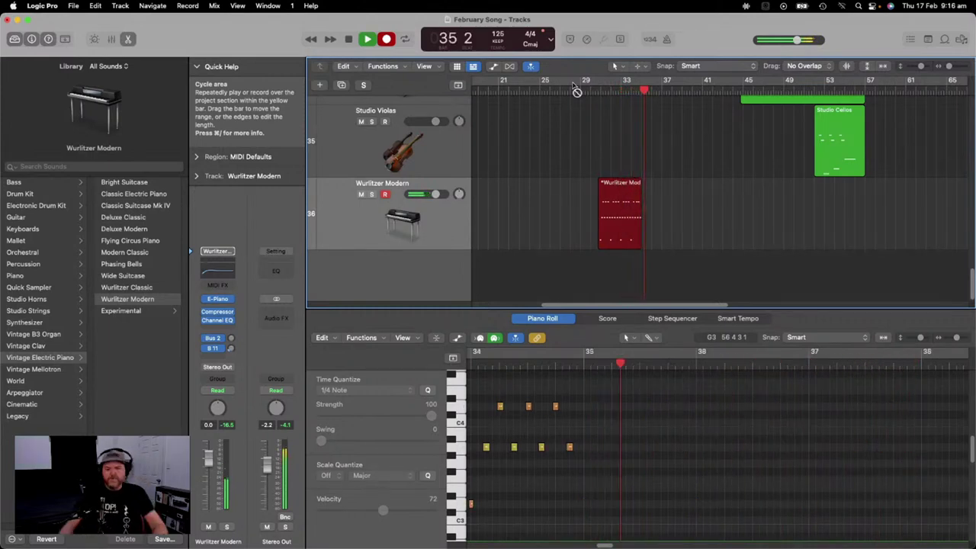
key("space")
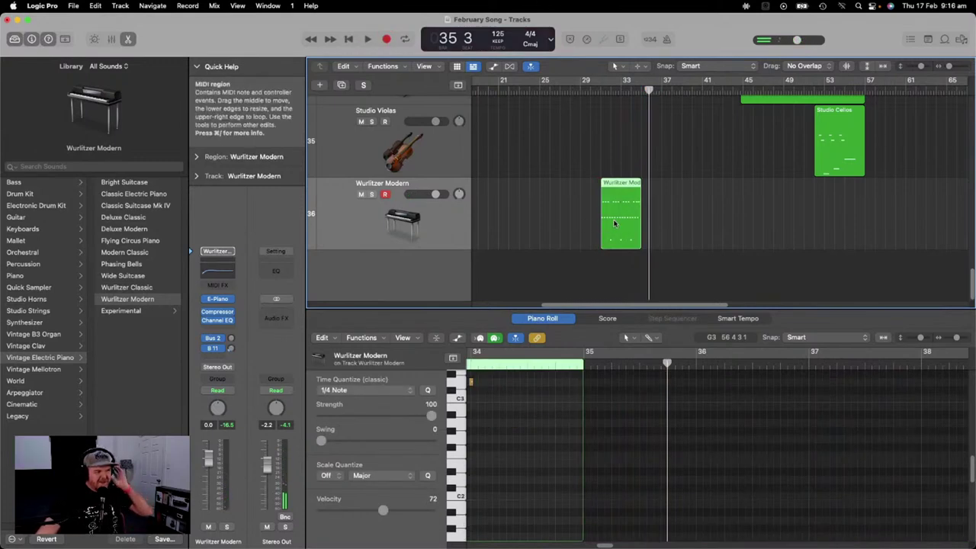
Zoom in on the newly recorded Wurlitzer Modern region and open it in the Piano Roll.
key("e")
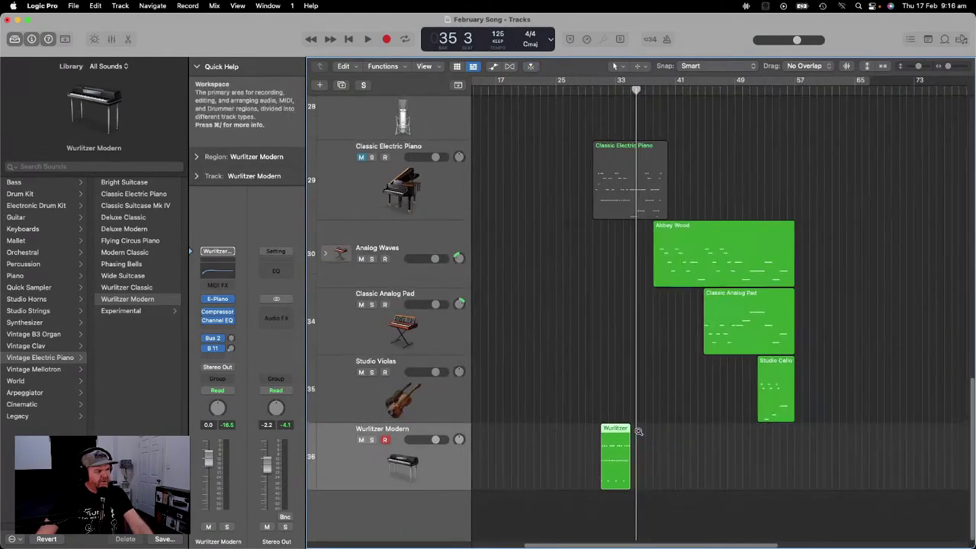
key("z")
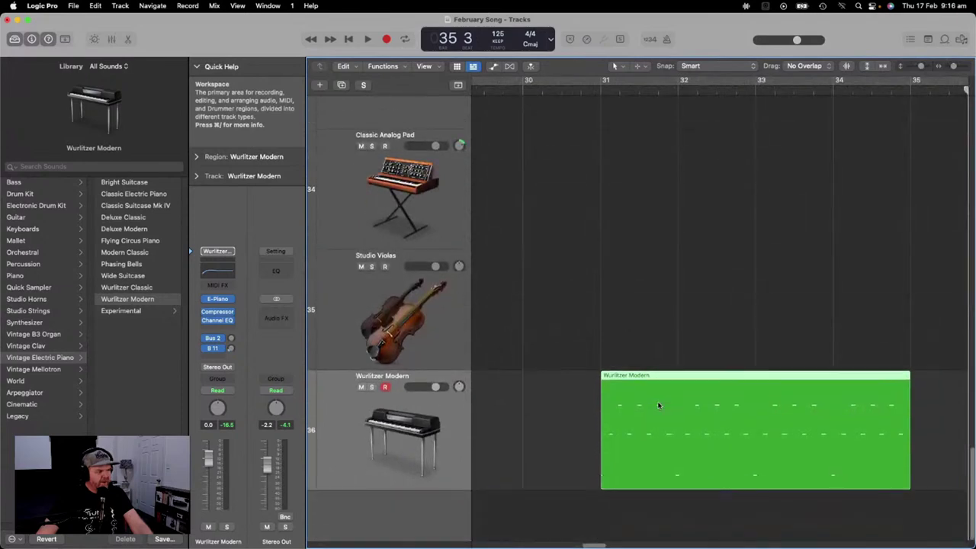
double_click(688, 426)
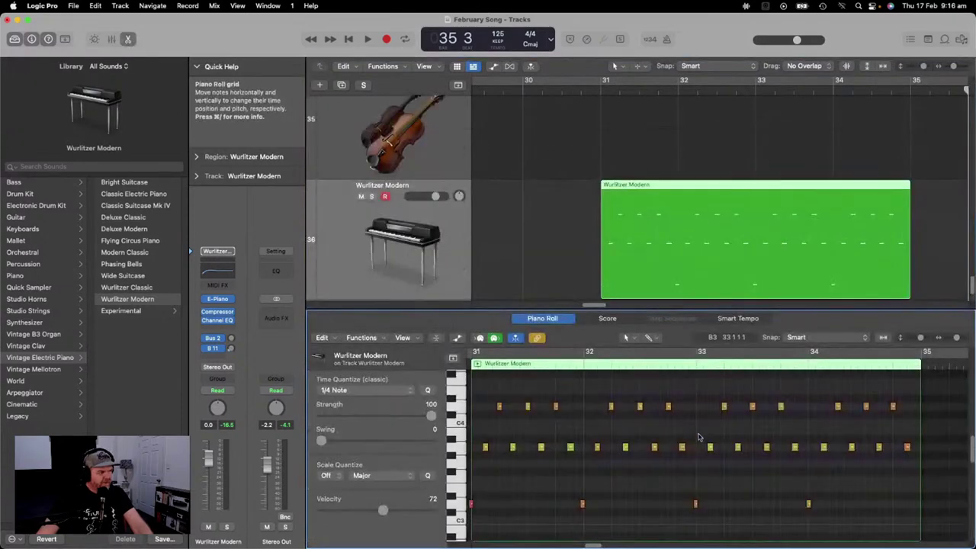
Play the recorded Wurlitzer Modern part back with cycle mode off, stopping in bar 34.
left_click(470, 352)
left_click(470, 351)
left_click(470, 352)
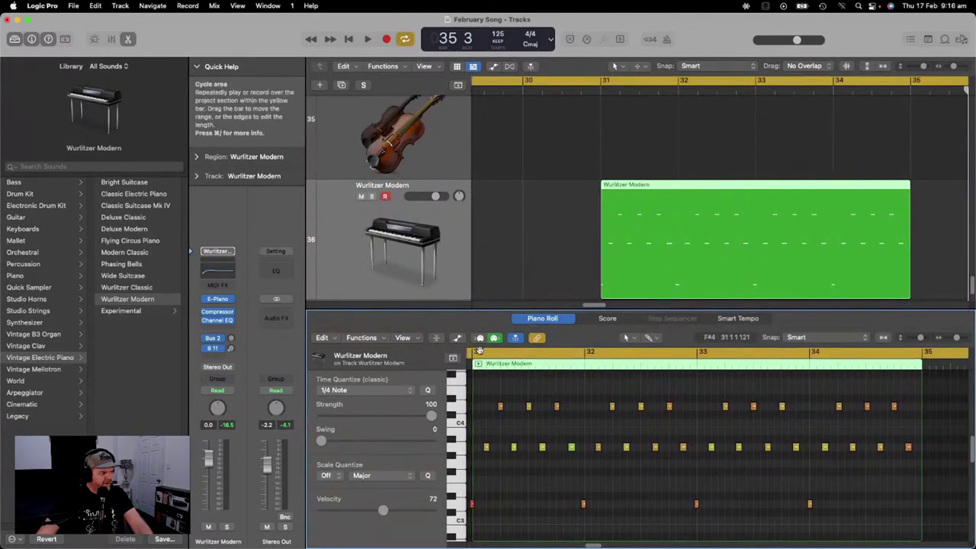
key("c")
key("space")
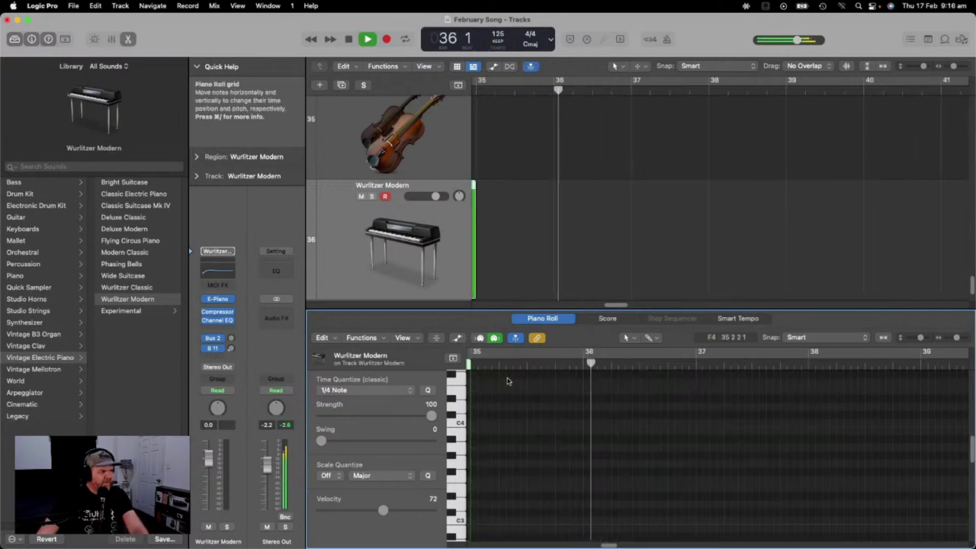
left_click_drag(563, 87, 353, 115)
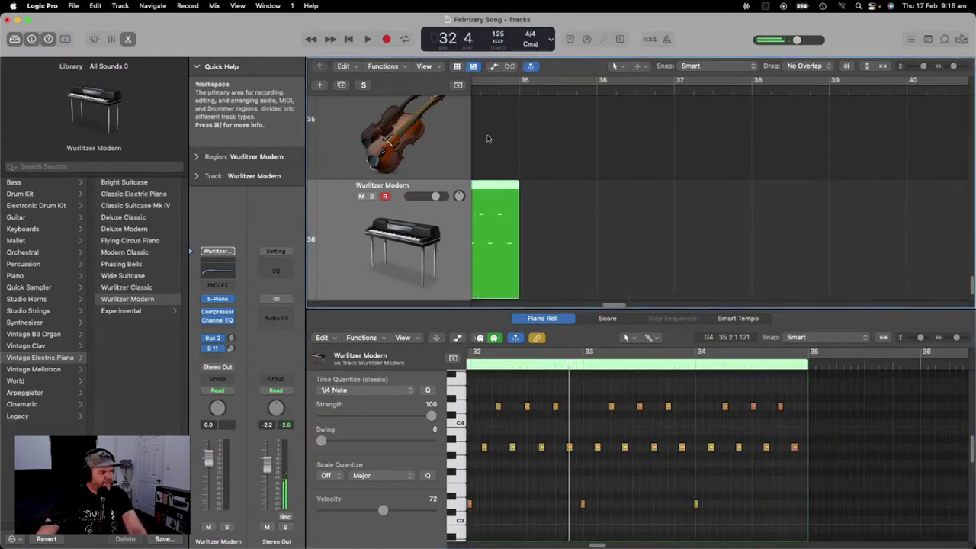
left_click_drag(568, 362, 497, 343)
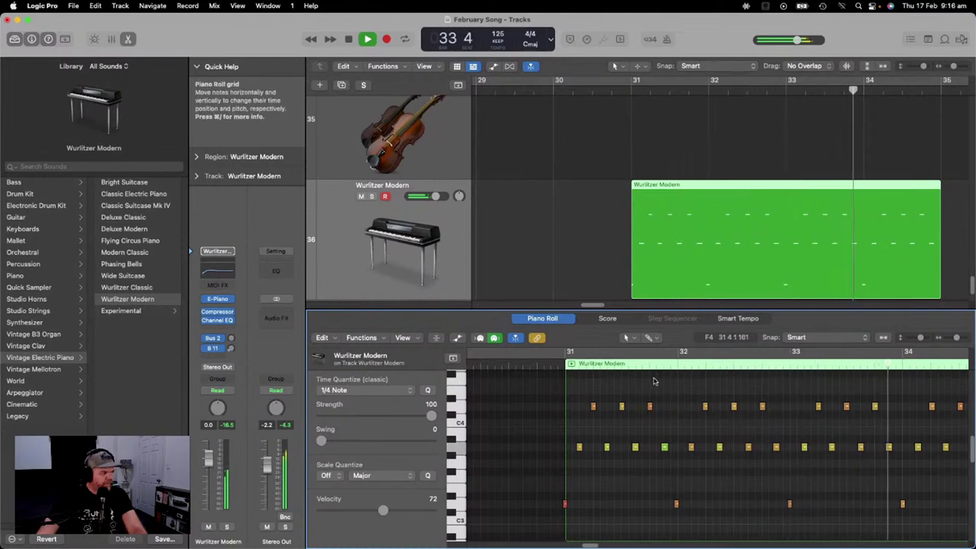
key("space")
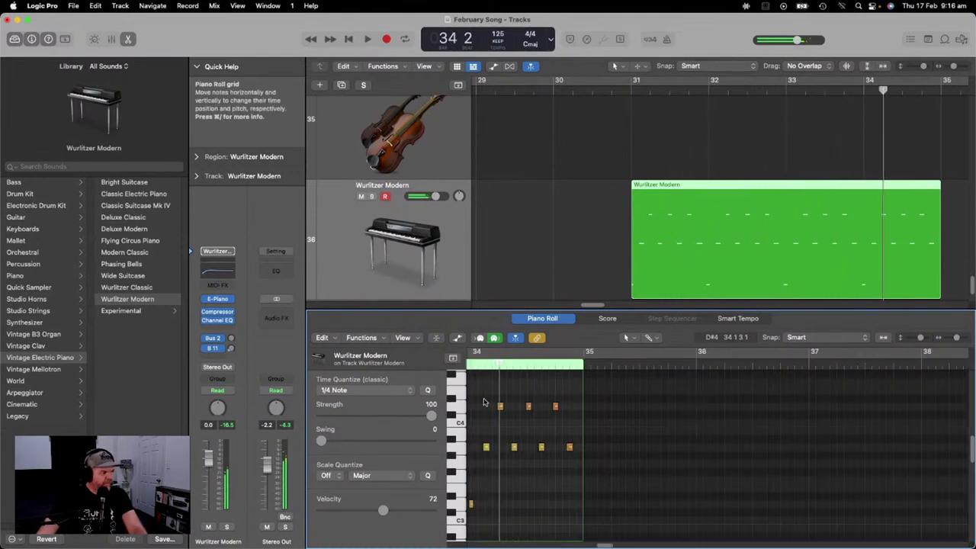
Set the Piano Roll's time quantize value to 1/8 Note and briefly play the part.
left_click(406, 394)
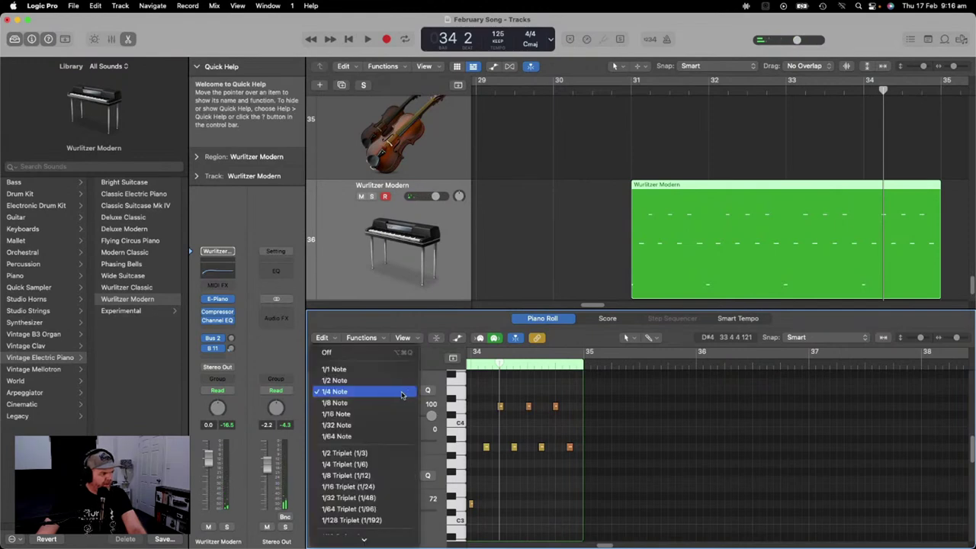
left_click(388, 402)
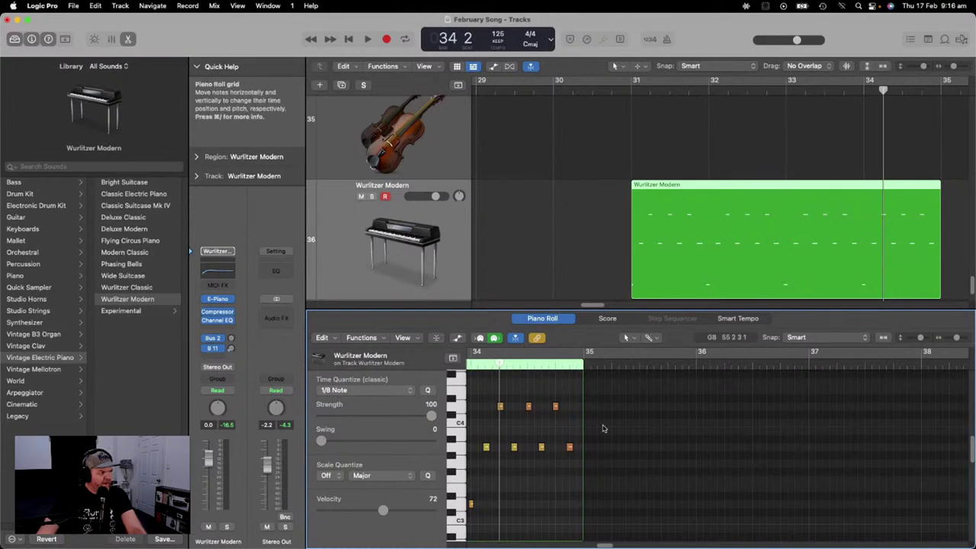
key("space")
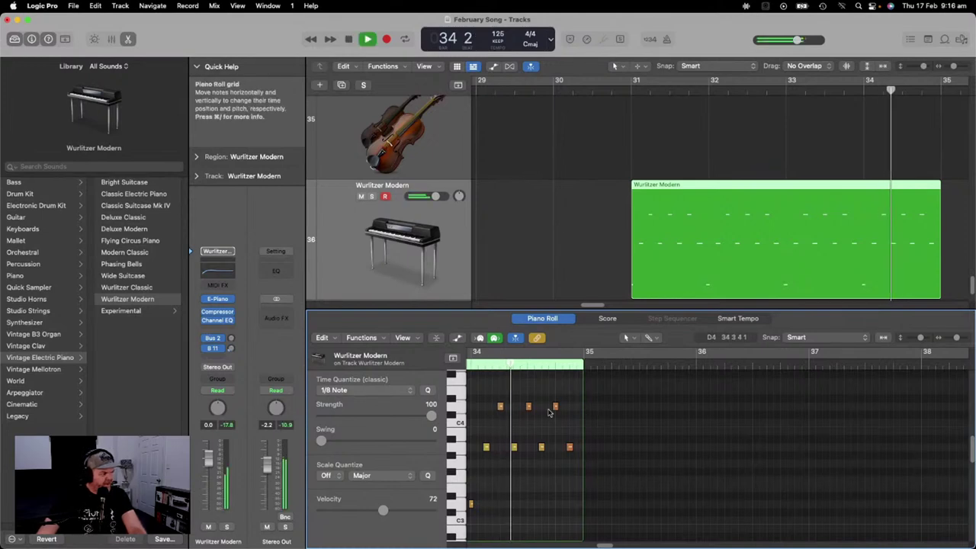
key("space")
Lower the velocity of the first bass note at bar 31 to about 85.
left_click_drag(464, 357, 582, 356)
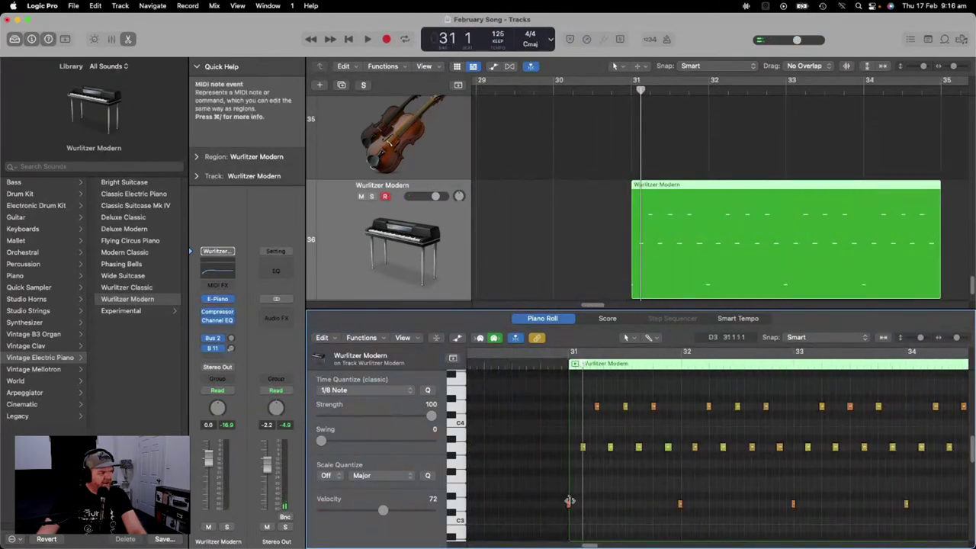
left_click(567, 505)
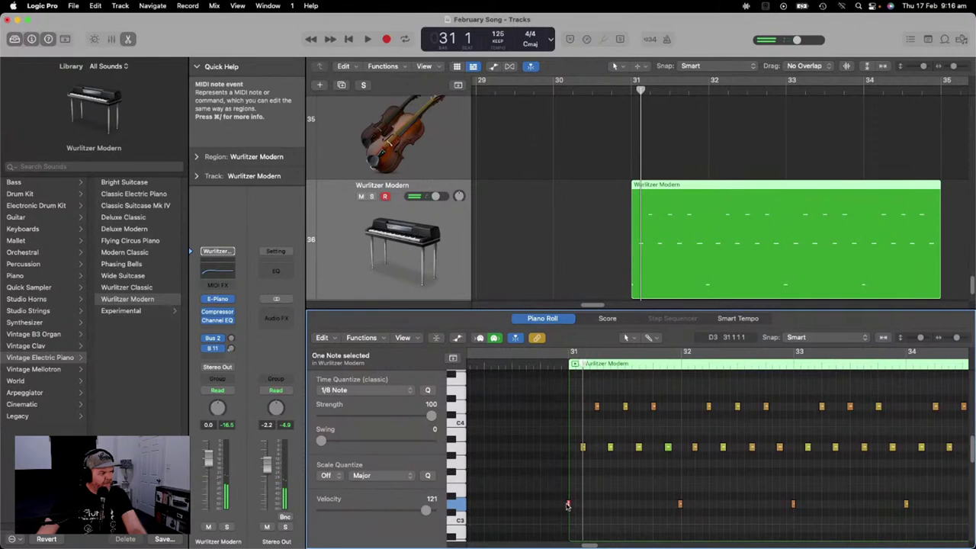
left_click_drag(425, 510, 391, 504)
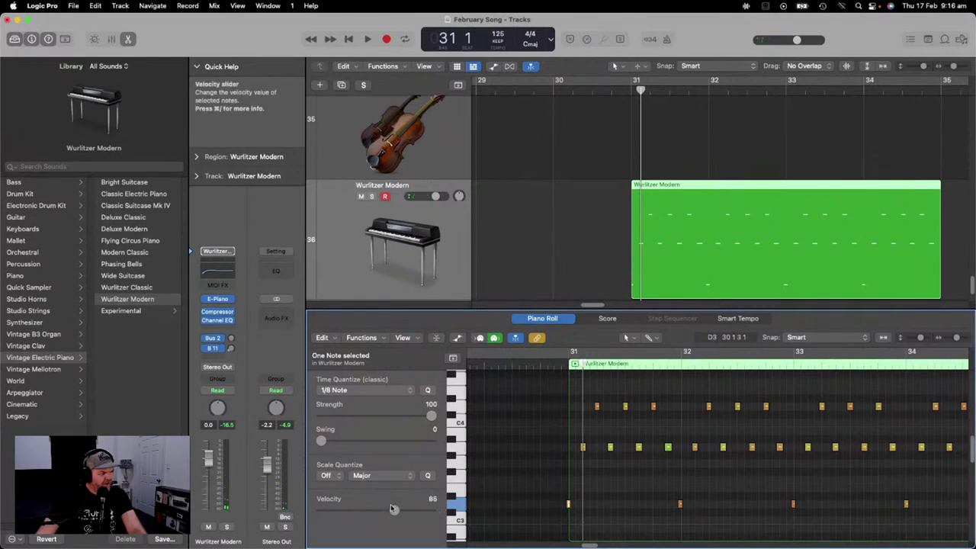
Quantize all notes of the Wurlitzer Modern region to 1/8 notes and play the result into bar 35.
key("super+a")
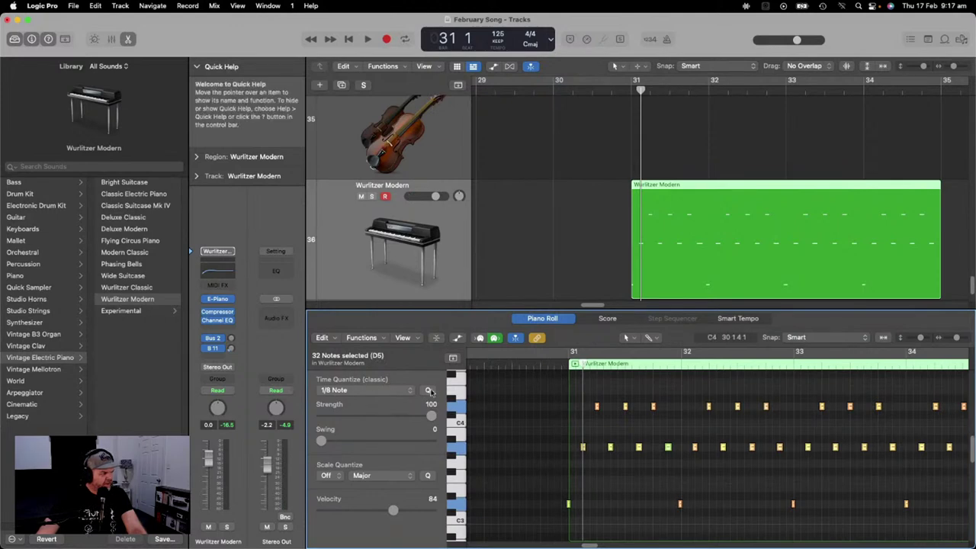
left_click(430, 390)
key("space")
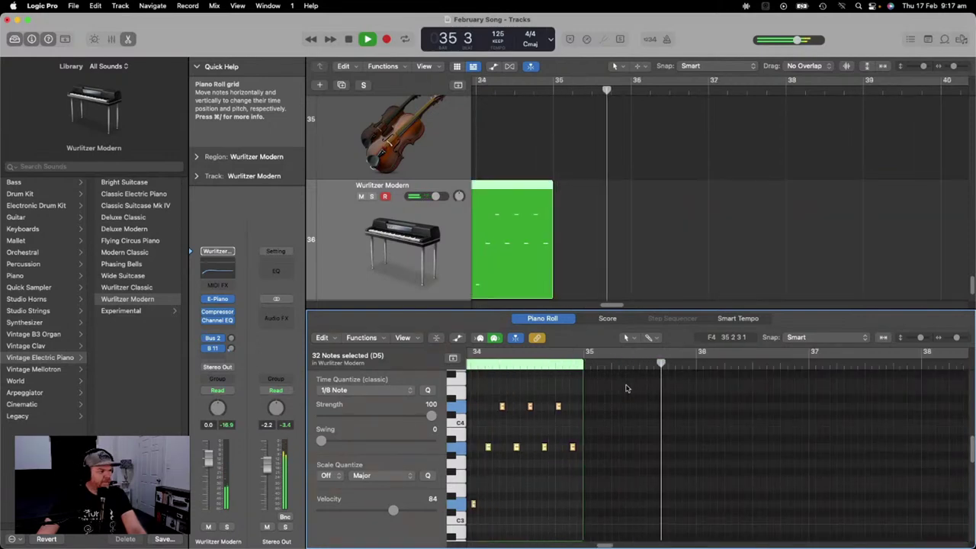
key("space")
Copy the eight notes of bar 34 and paste them at bar 35.
left_click(611, 363)
scroll(616, 424, "down", 4)
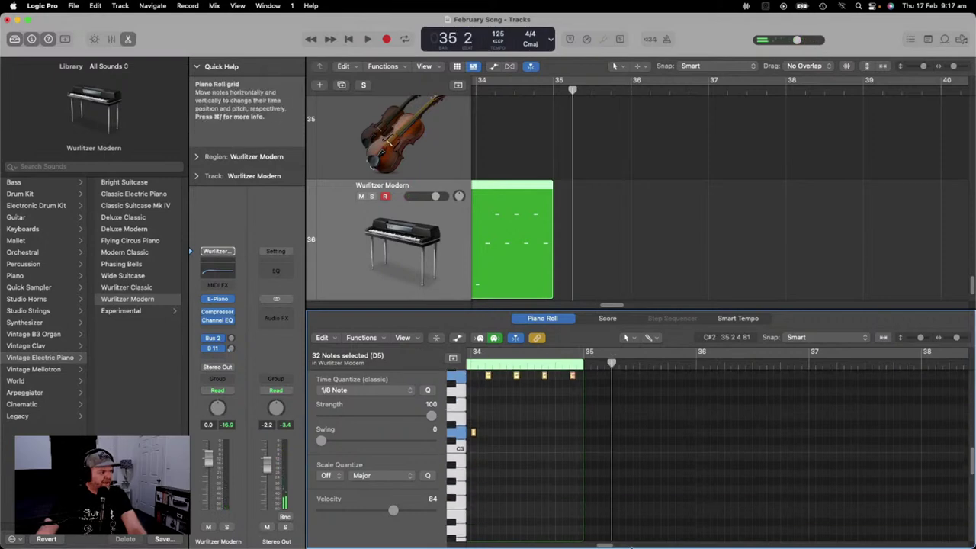
left_click_drag(607, 545, 599, 545)
scroll(600, 520, "up", 10)
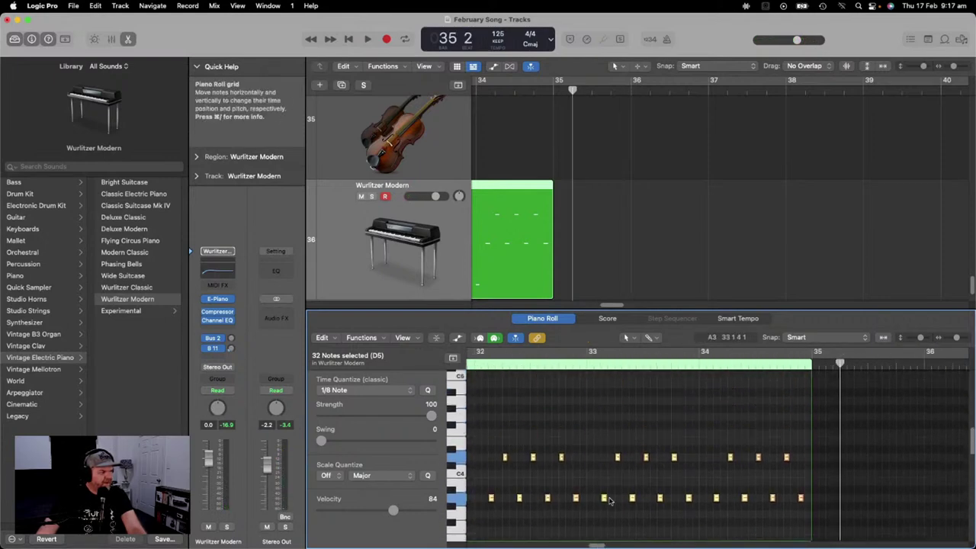
scroll(633, 476, "down", 7)
left_click_drag(705, 513, 823, 494)
scroll(822, 490, "down", 6)
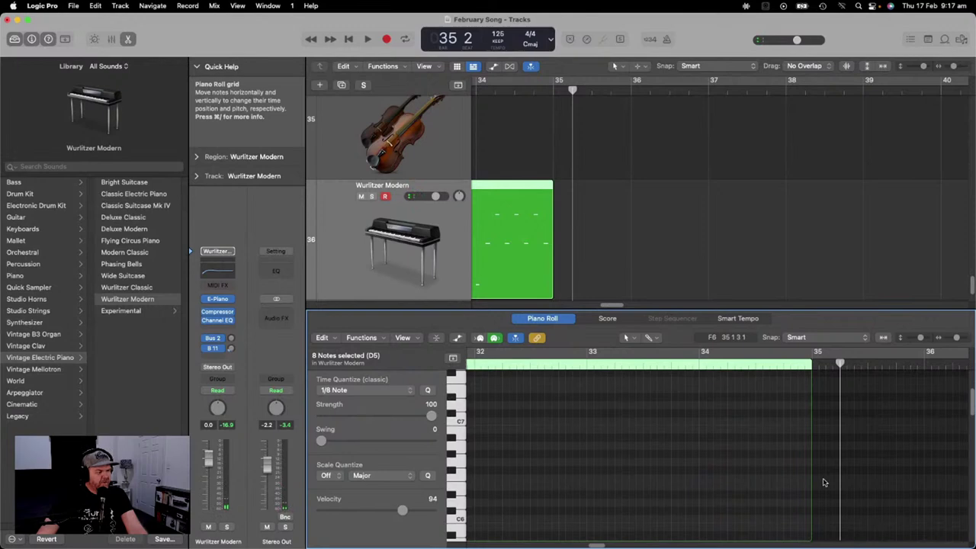
scroll(853, 462, "down", 15)
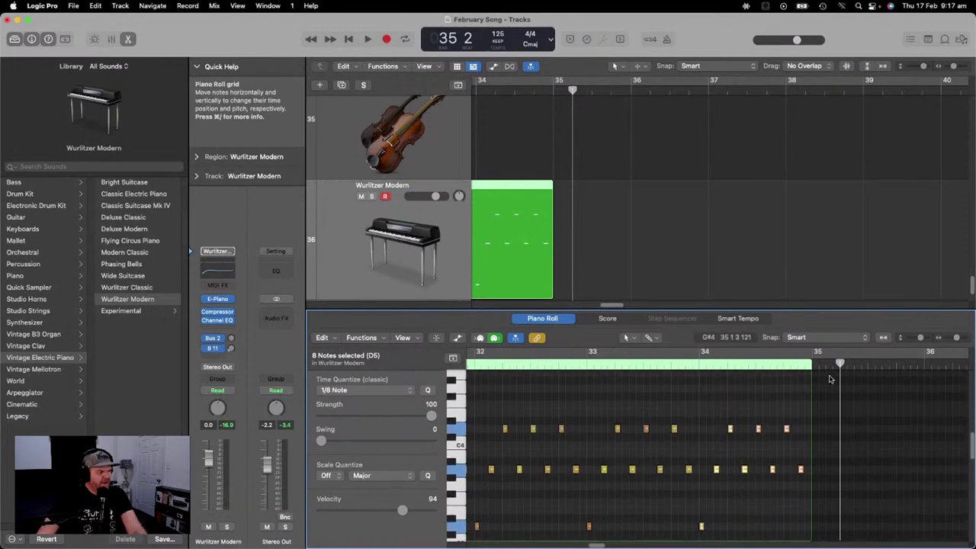
left_click_drag(839, 363, 812, 363)
key("super+v")
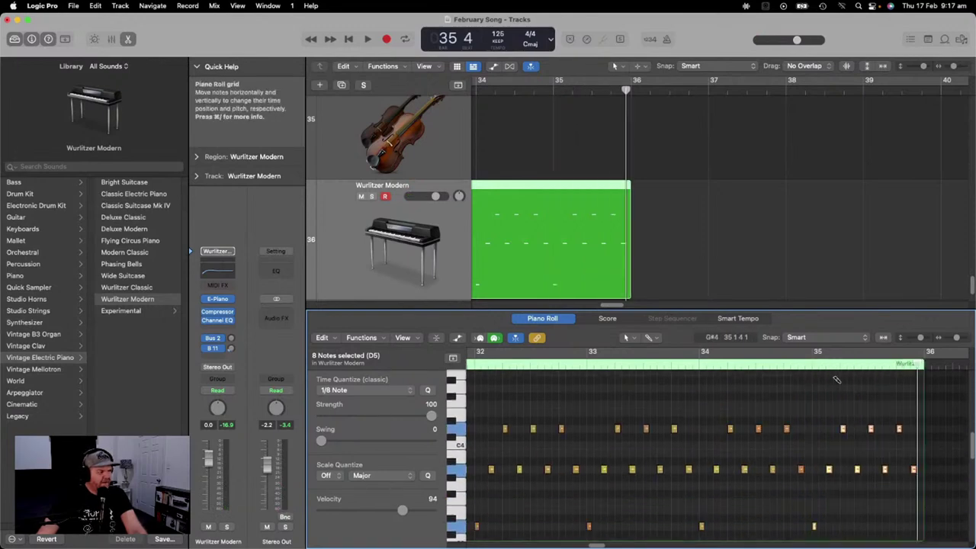
Transpose the eight pasted notes in bar 35 down three semitones, play them back, and place the playhead at bar 36.
left_click(863, 437)
left_click_drag(935, 418, 814, 521)
left_click(776, 366)
key("space")
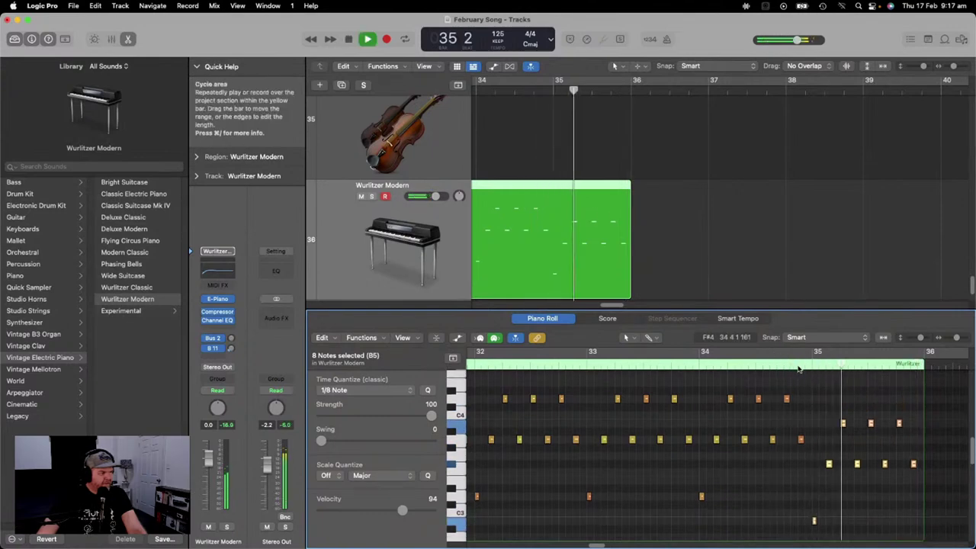
key("space")
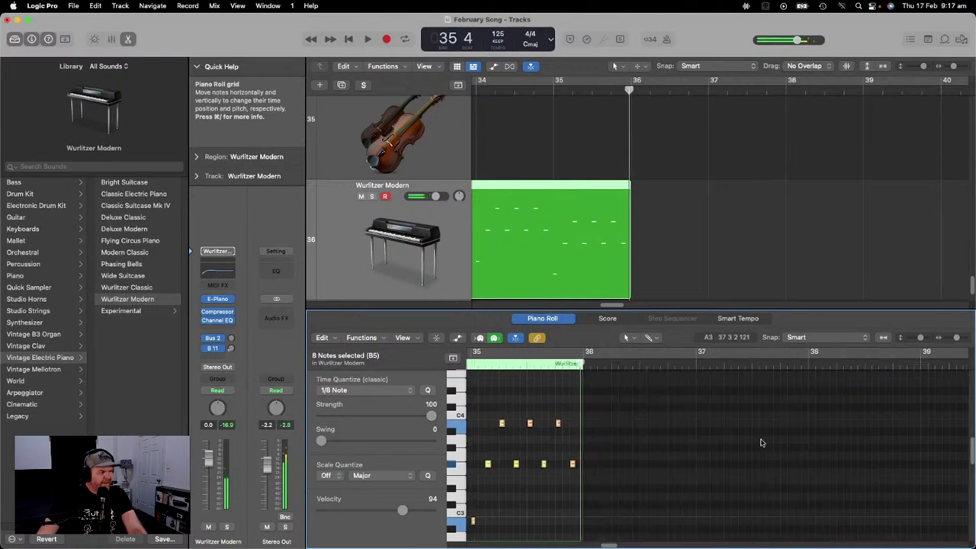
left_click(585, 364)
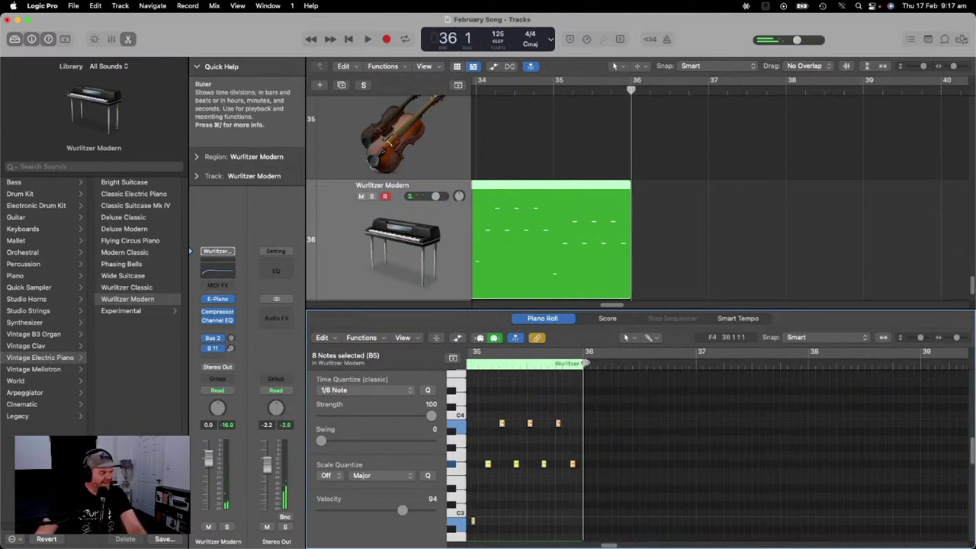
Paste the copied eight notes at bar 36 of the Wurlitzer Modern region and transpose them down seven semitones.
key("super+v")
scroll(633, 426, "down", 1)
left_click(714, 430)
scroll(714, 430, "up", 1)
left_click_drag(709, 395, 585, 524)
scroll(602, 490, "down", 2)
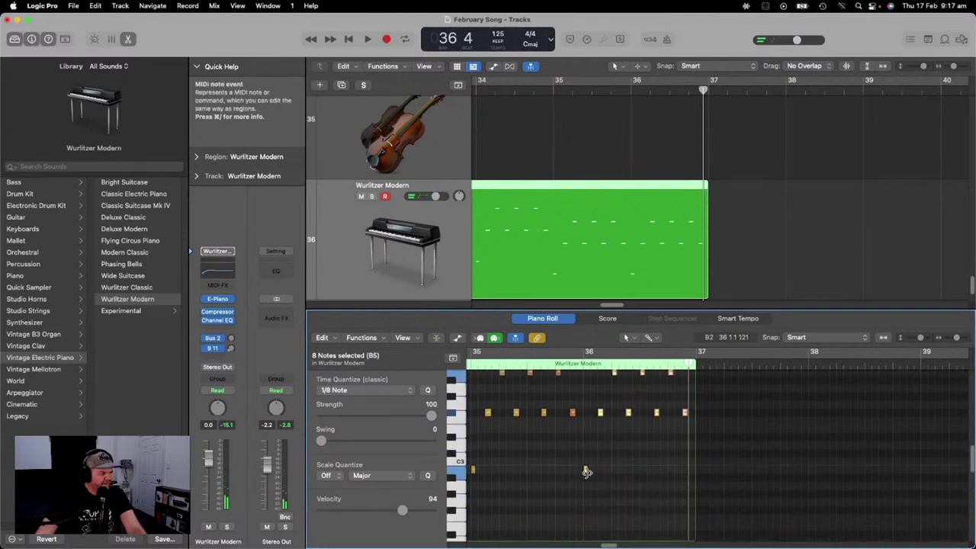
left_click_drag(585, 471, 586, 502)
Play back the Wurlitzer Modern part from bar 35 through bar 36.
left_click(545, 365)
key("space")
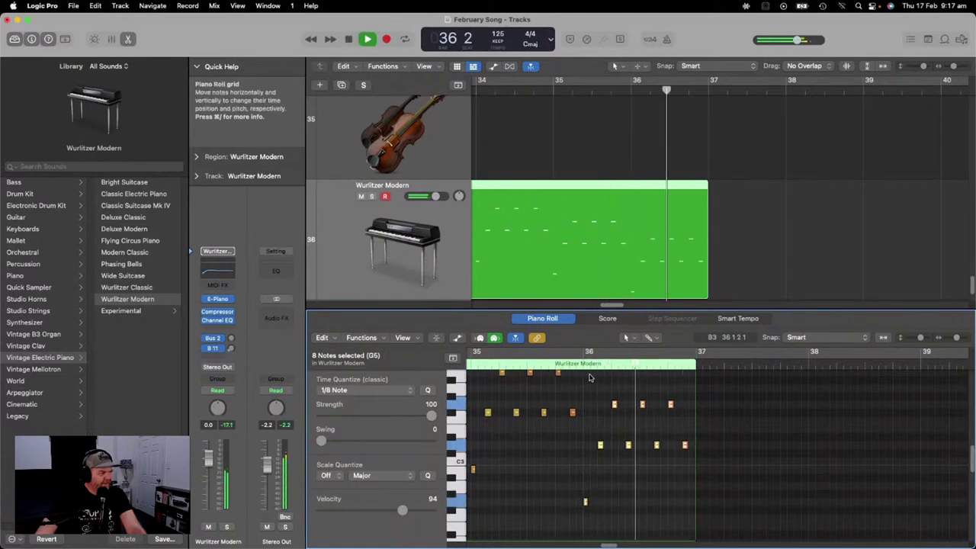
key("space")
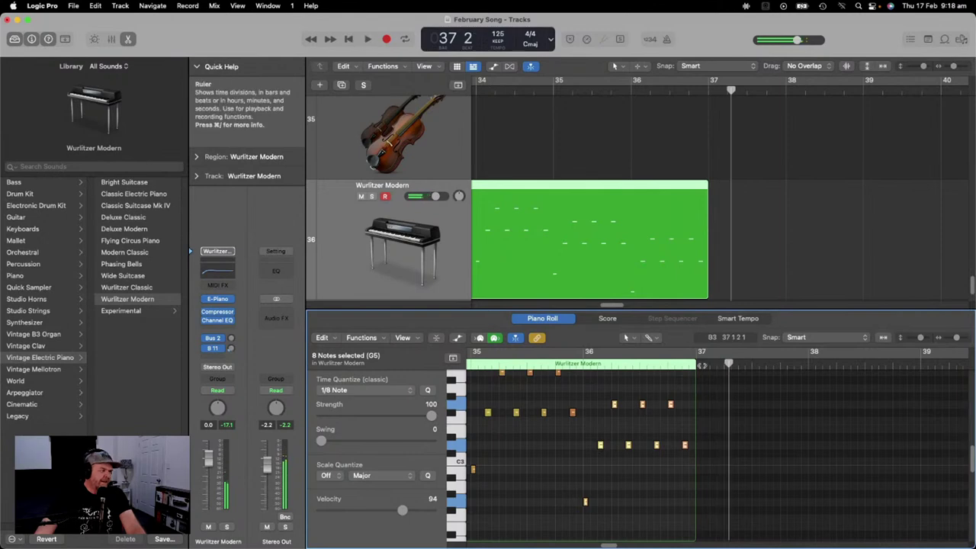
Paste the copied eight notes at bar 37 of the Wurlitzer Modern region and play back the end of the part.
left_click_drag(728, 363, 444, 347)
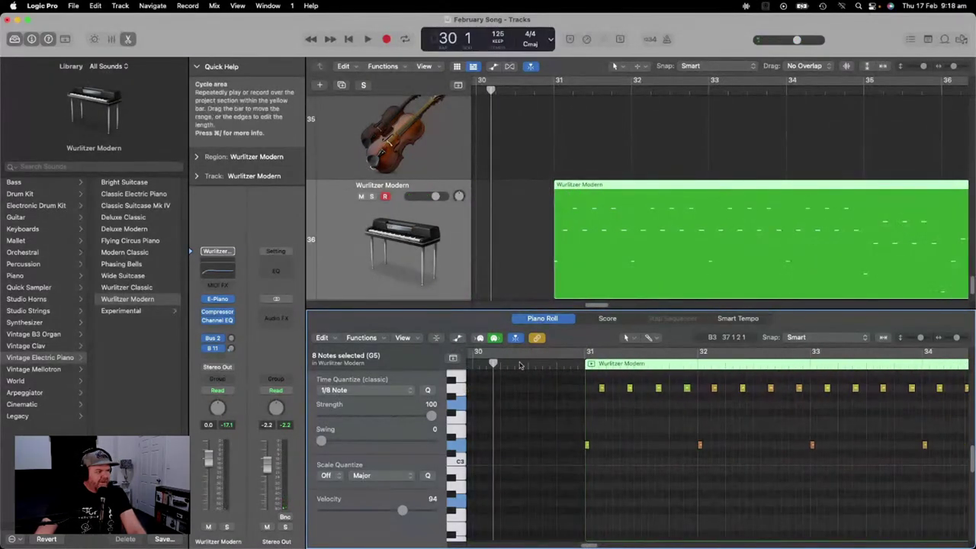
left_click(573, 352)
left_click_drag(612, 362, 871, 363)
key("space")
left_click(870, 362)
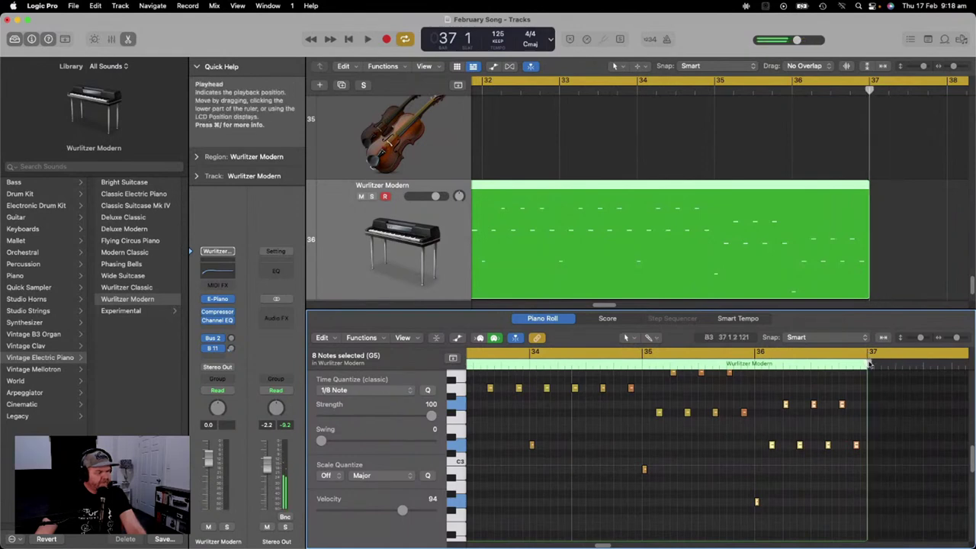
key("super+v")
left_click(726, 364)
key("space")
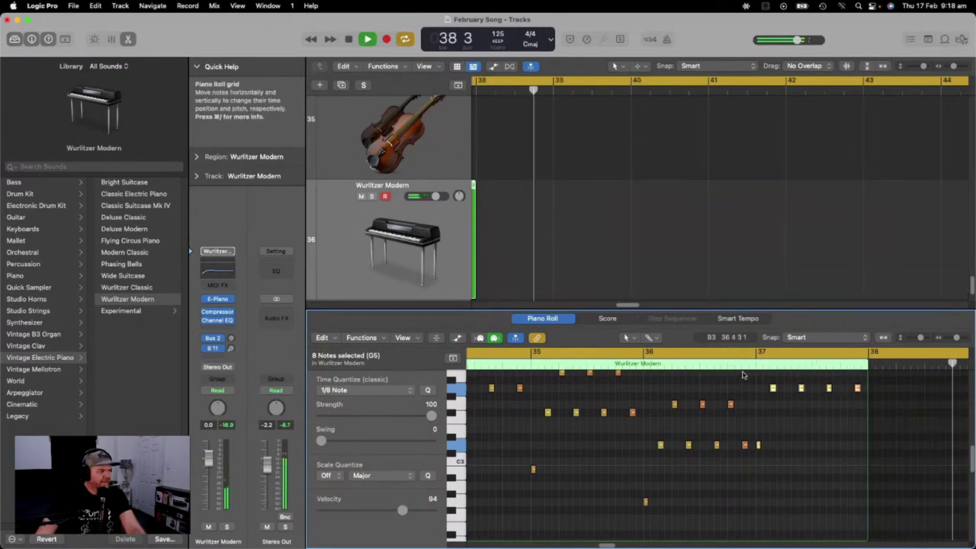
key("space")
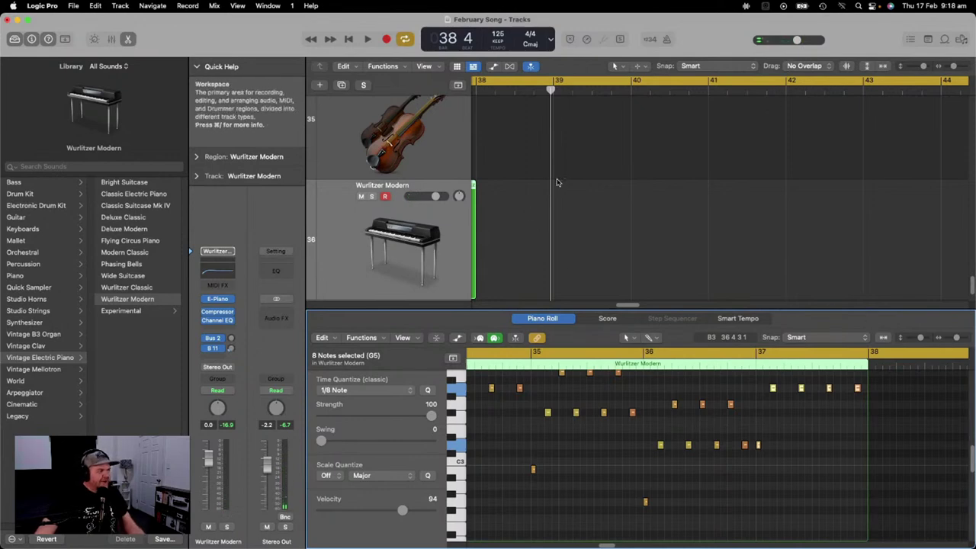
Play the full arrangement from bar 31 into bar 38 to hear the Wurlitzer Modern part in context.
key("r")
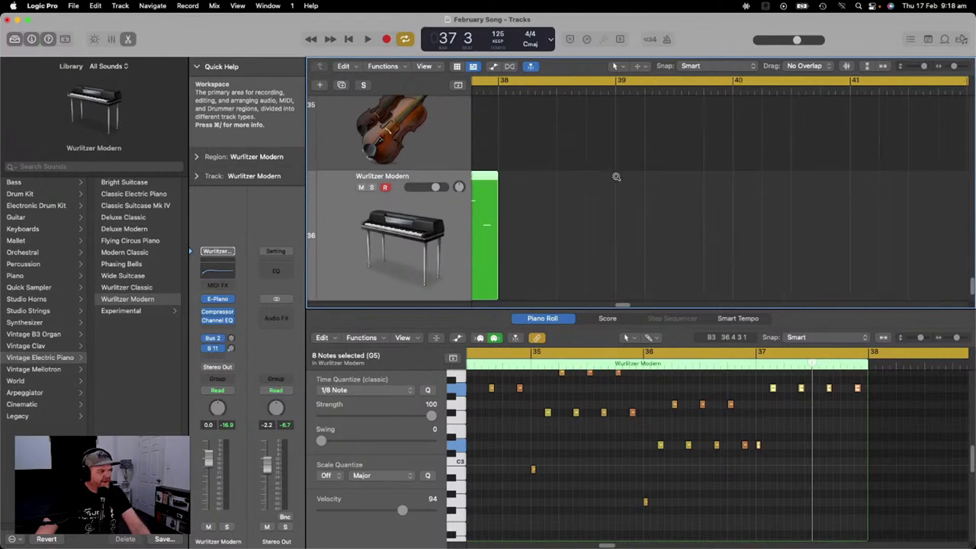
left_click(616, 176, "ctrl+alt")
scroll(601, 180, "down", 5)
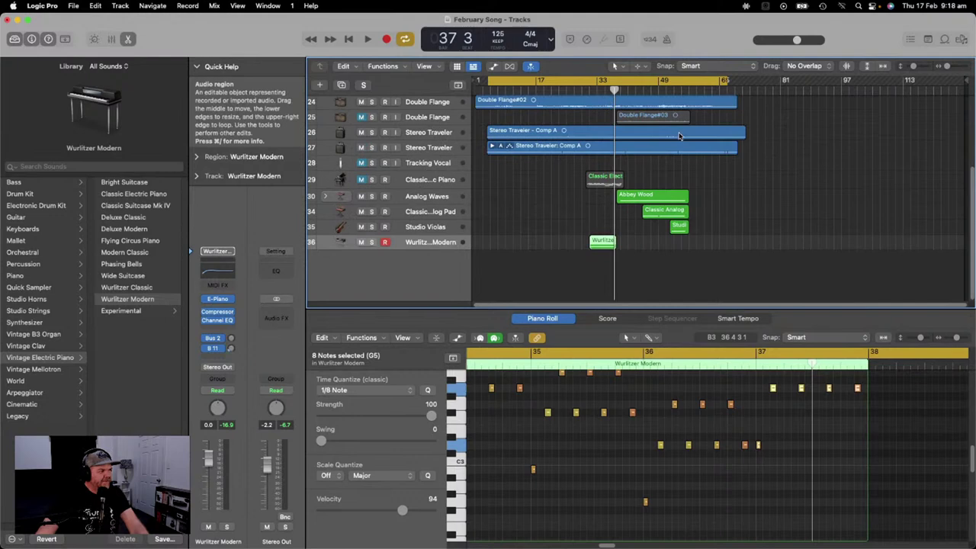
scroll(630, 134, "up", 5)
scroll(630, 134, "up", 2)
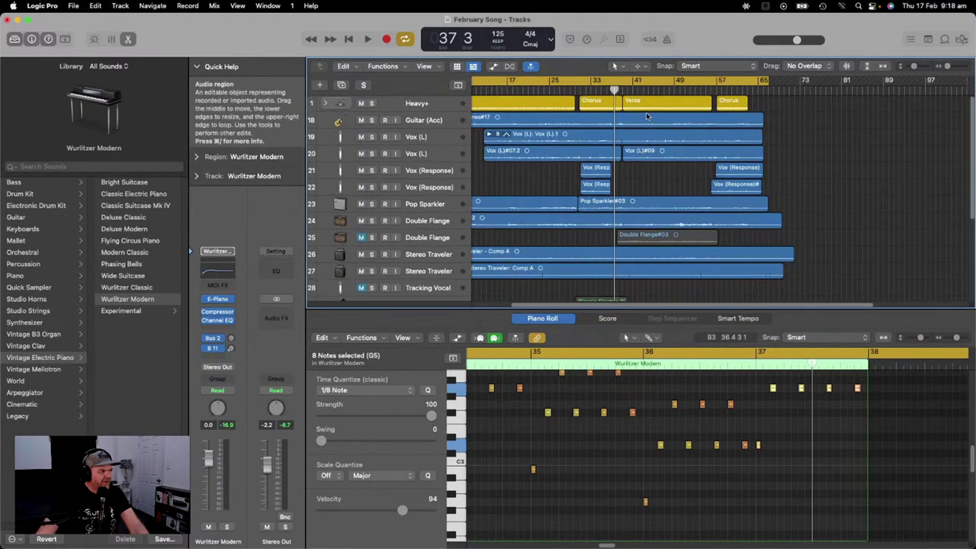
mouse_move(614, 91)
left_mouse_down()
mouse_move(586, 91)
mouse_move(627, 90)
mouse_move(595, 90)
left_mouse_up()
scroll(622, 106, "down", 5)
left_click(638, 91)
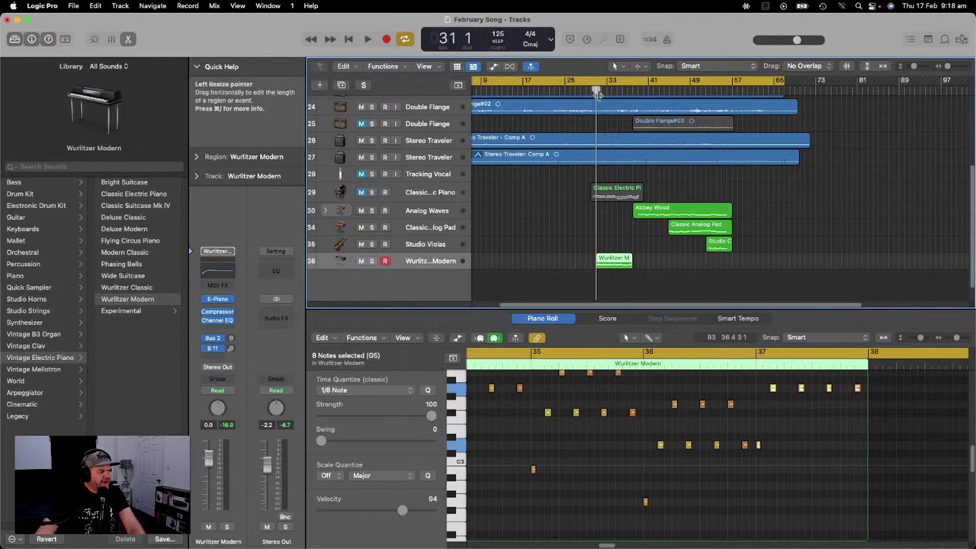
key("space")
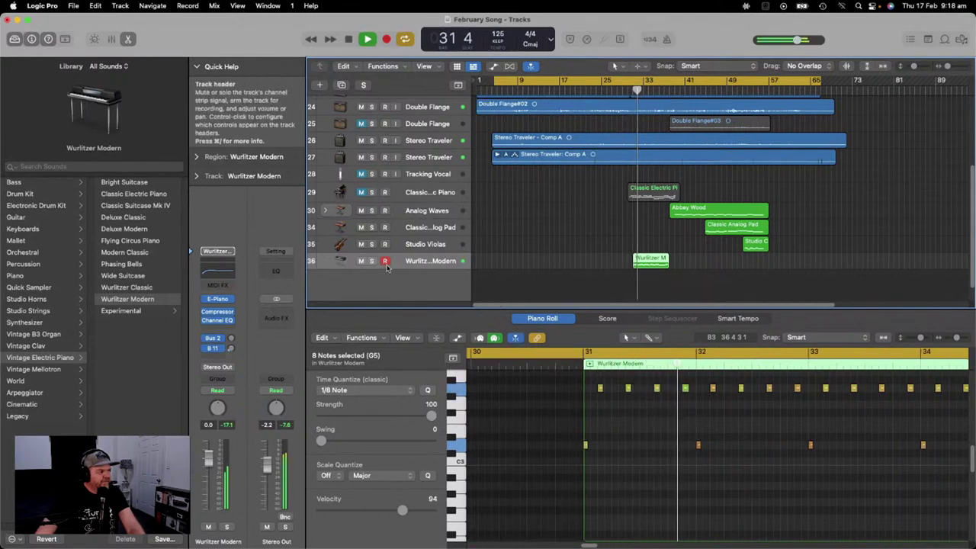
scroll(554, 205, "down", 3)
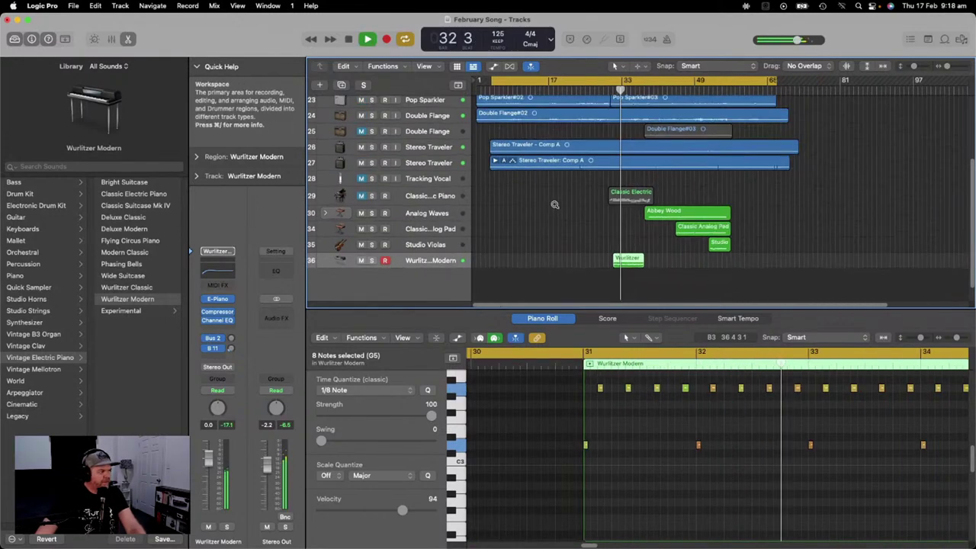
scroll(554, 204, "up", 4)
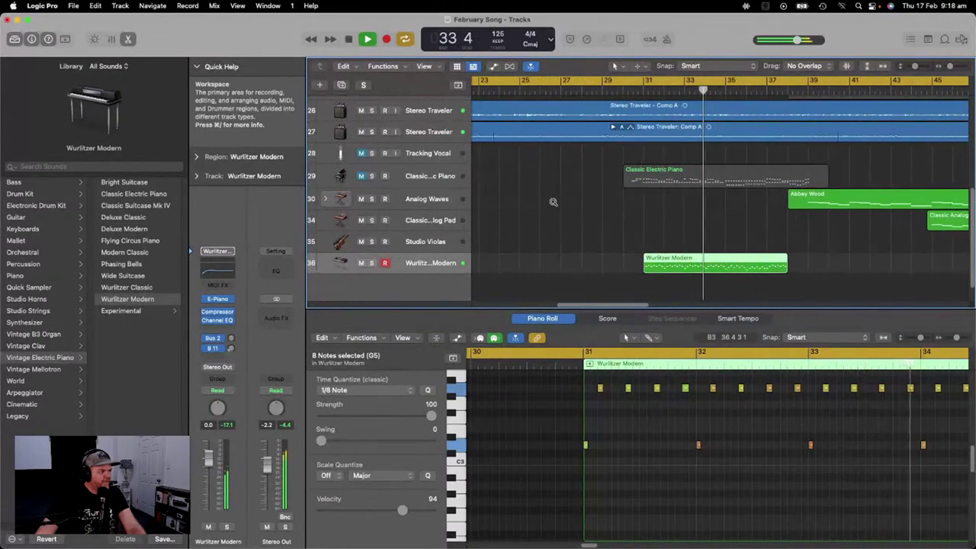
scroll(553, 202, "up", 2)
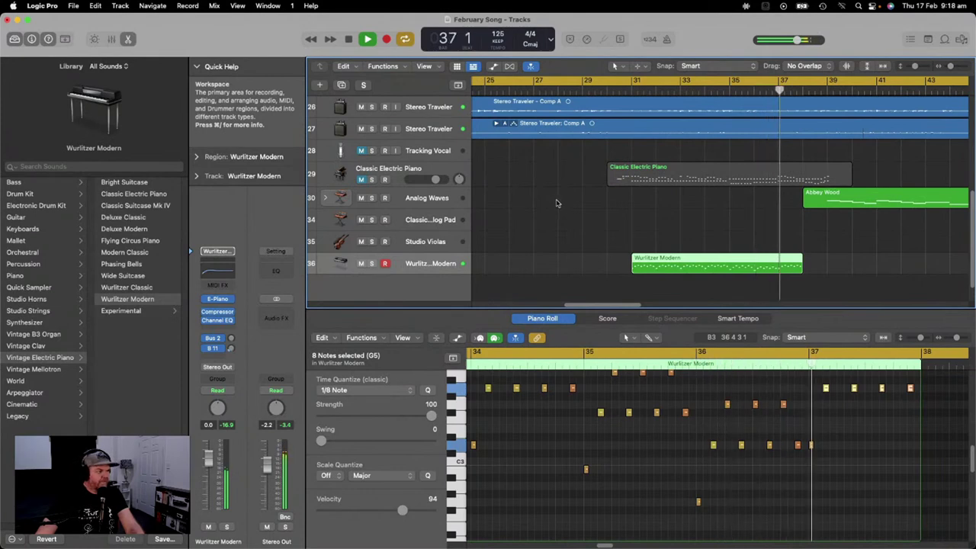
key("space")
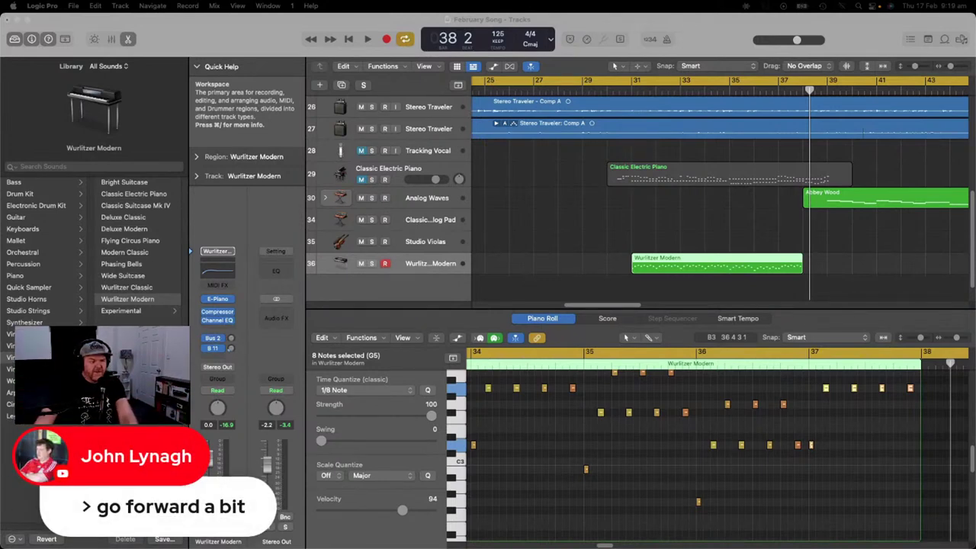
Step the playhead backward and forward one bar at a time around the Wurlitzer Modern region, finishing at bar 30.
left_click(574, 226)
key("comma")
key("comma")
key("comma")
key("comma")
key("comma")
key("comma")
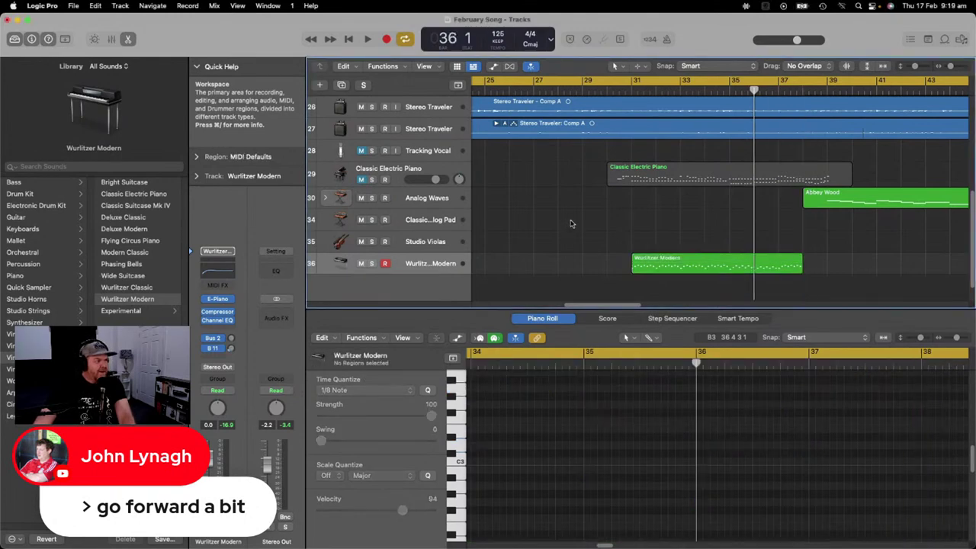
key("period")
key("period")
key("period")
key("period")
key("comma")
key("comma")
key("comma")
key("comma")
key("comma")
key("comma")
key("comma")
key("comma")
key("period")
key("period")
key("period")
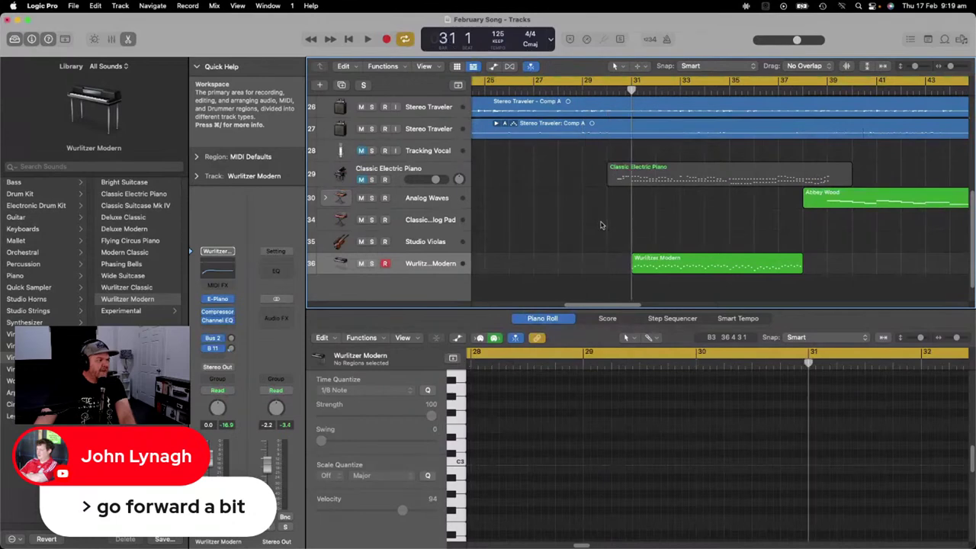
scroll(601, 225, "down", 1)
scroll(600, 226, "up", 5)
key("period")
scroll(600, 225, "down", 5)
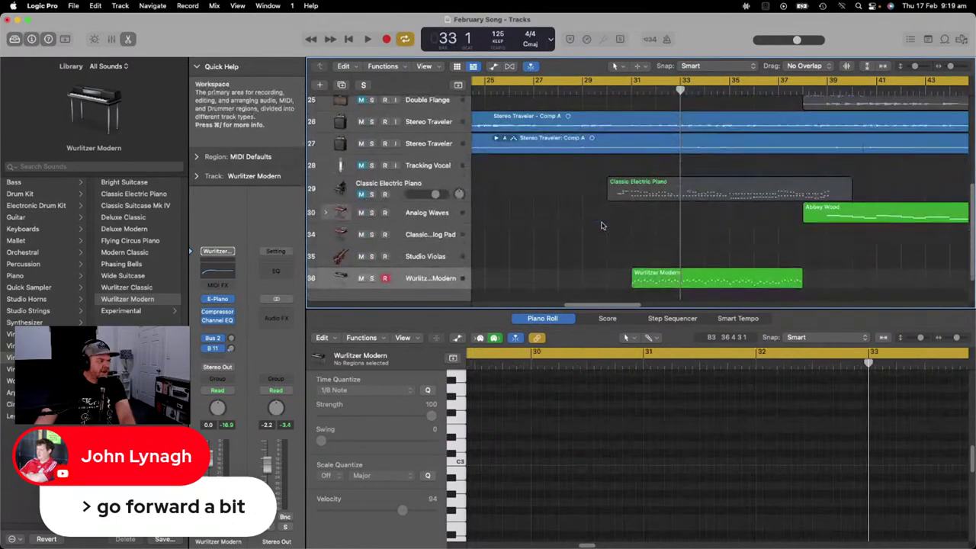
key("comma")
key("period")
key("comma")
key("comma")
key("comma")
key("period")
key("period")
key("period")
key("period")
key("period")
key("period")
key("period")
key("period")
key("period")
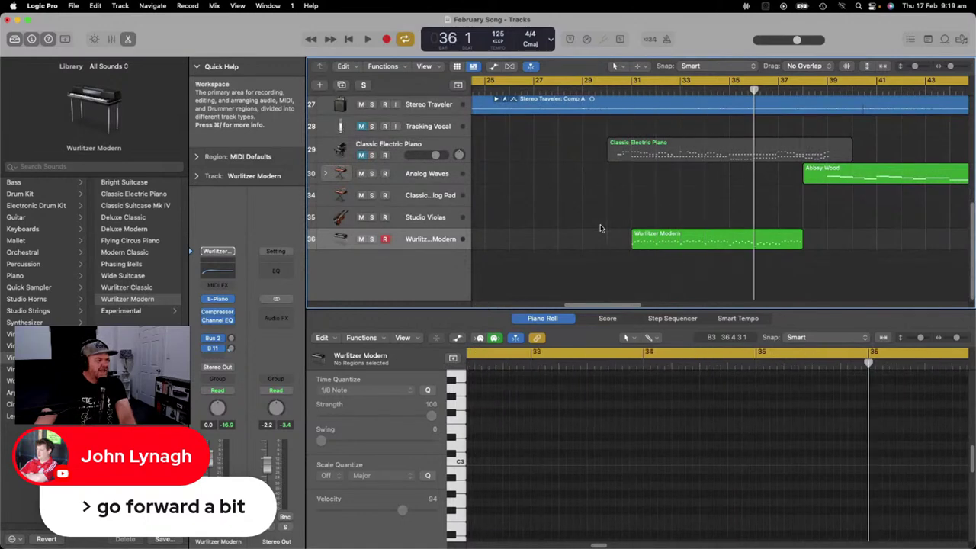
key("comma")
key("comma")
key("comma")
key("comma")
key("comma")
key("comma")
key("comma")
key("comma")
key("comma")
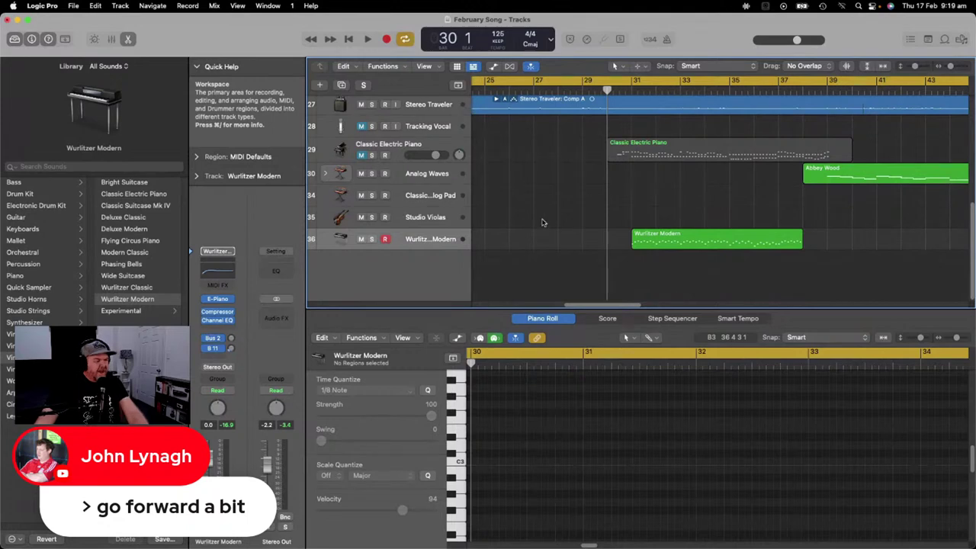
Select the Classic Electric Piano track and its region, and solo the track.
scroll(545, 220, "down", 2)
scroll(545, 220, "up", 5)
scroll(545, 220, "up", 5)
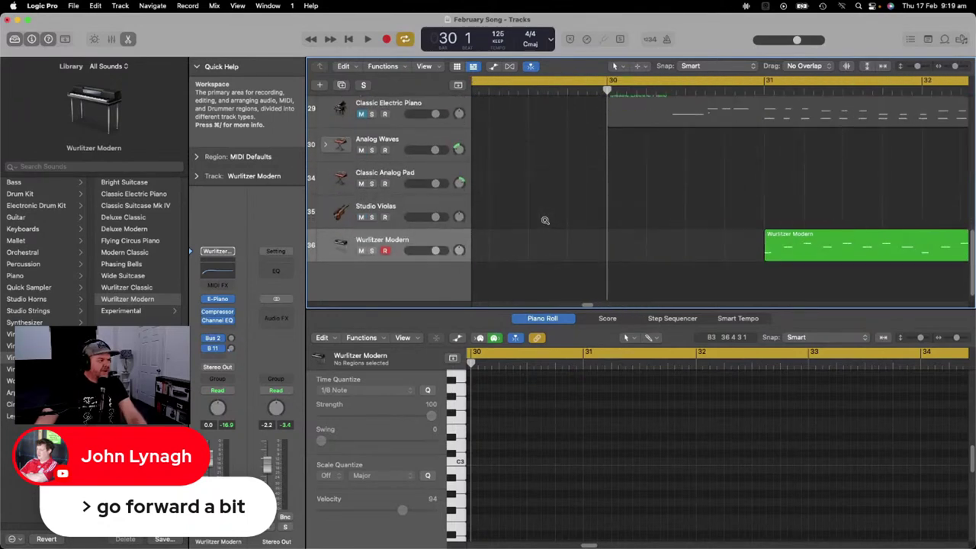
scroll(545, 220, "up", 1)
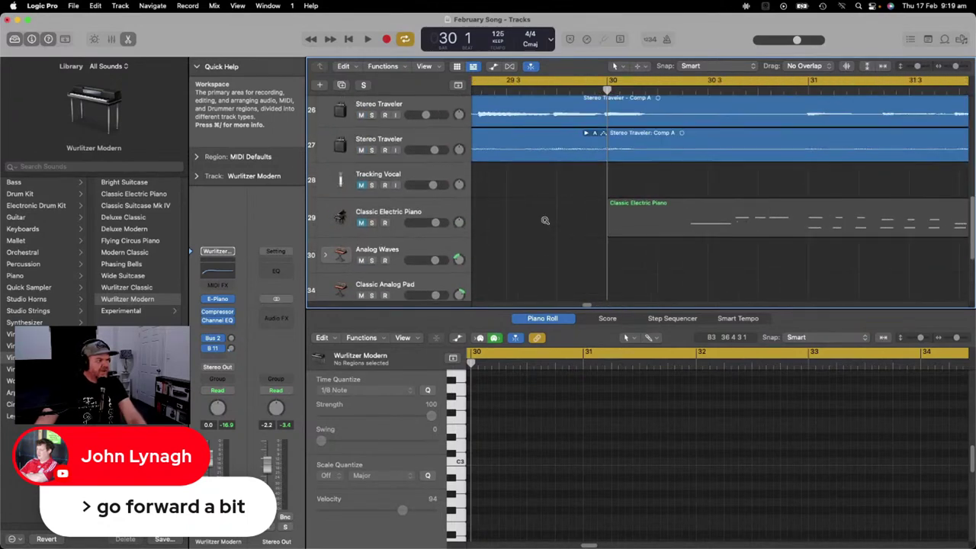
left_click_drag(955, 67, 948, 69)
scroll(834, 146, "down", 3)
scroll(834, 146, "down", 2)
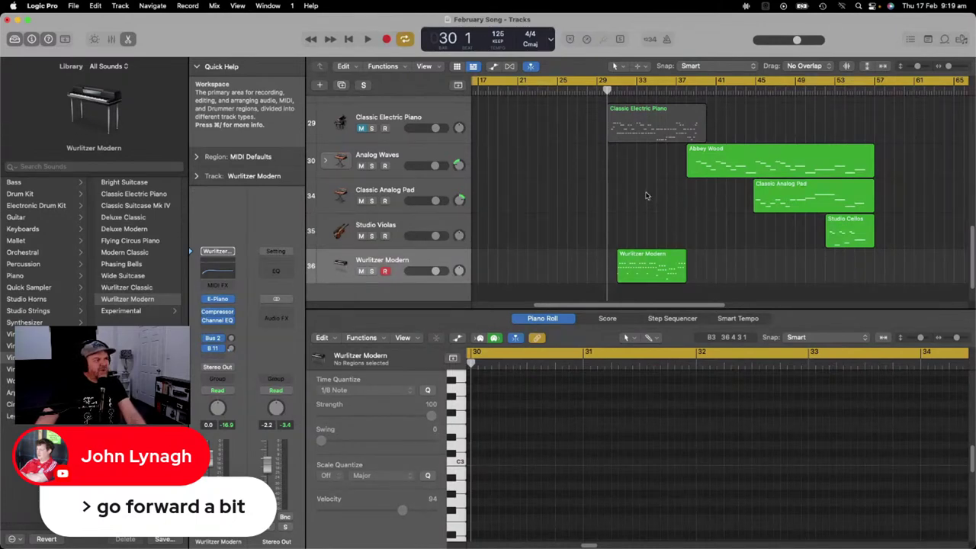
left_click(644, 135)
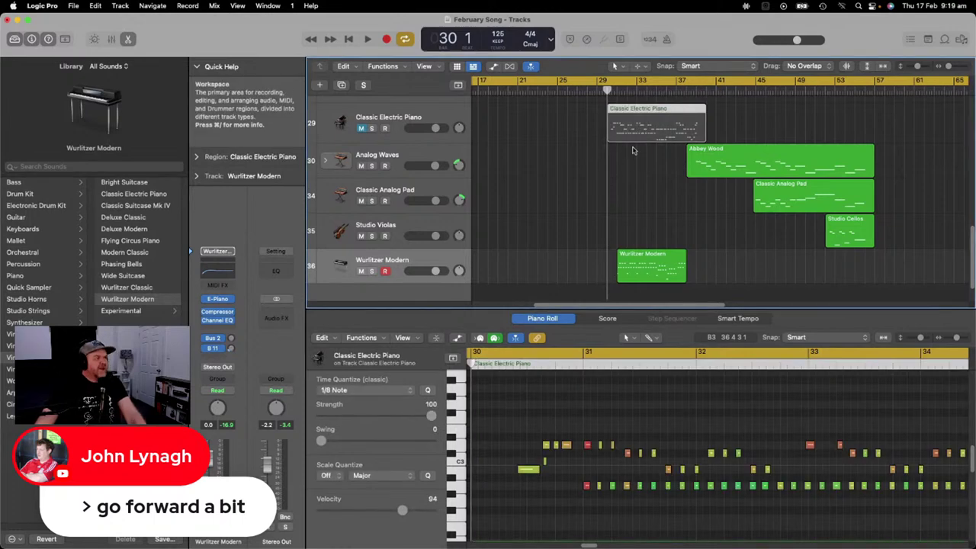
left_click(464, 115)
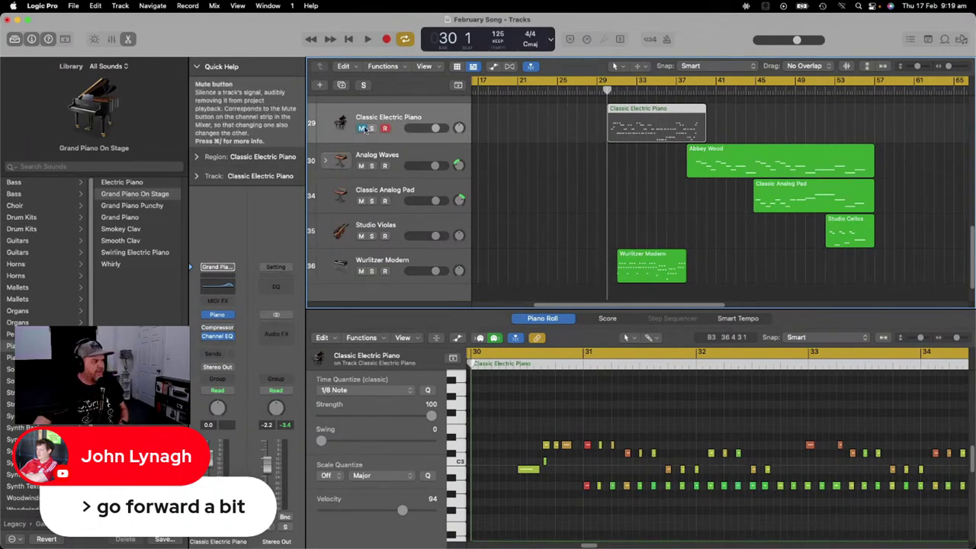
left_click(384, 130)
left_click(371, 128)
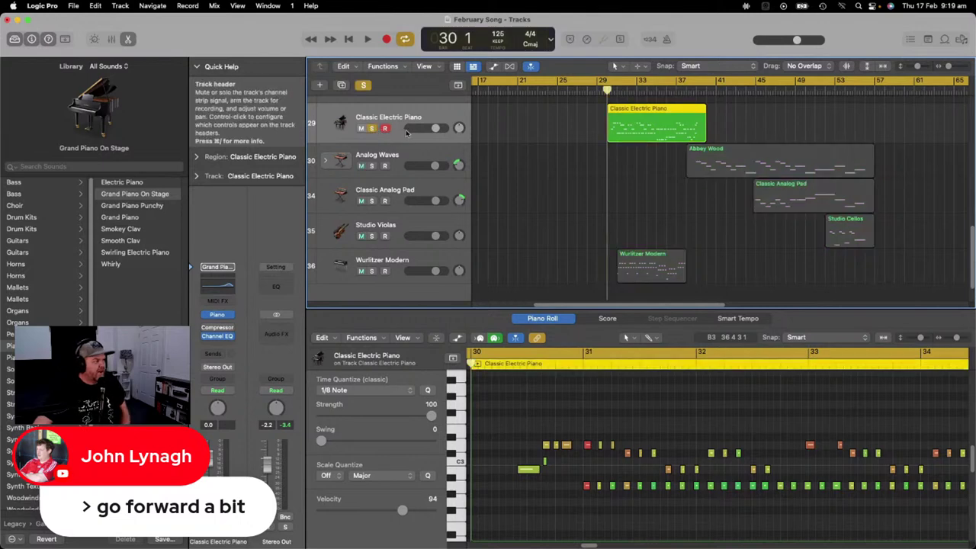
Play the soloed Classic Electric Piano region from bar 30.
left_click(368, 40)
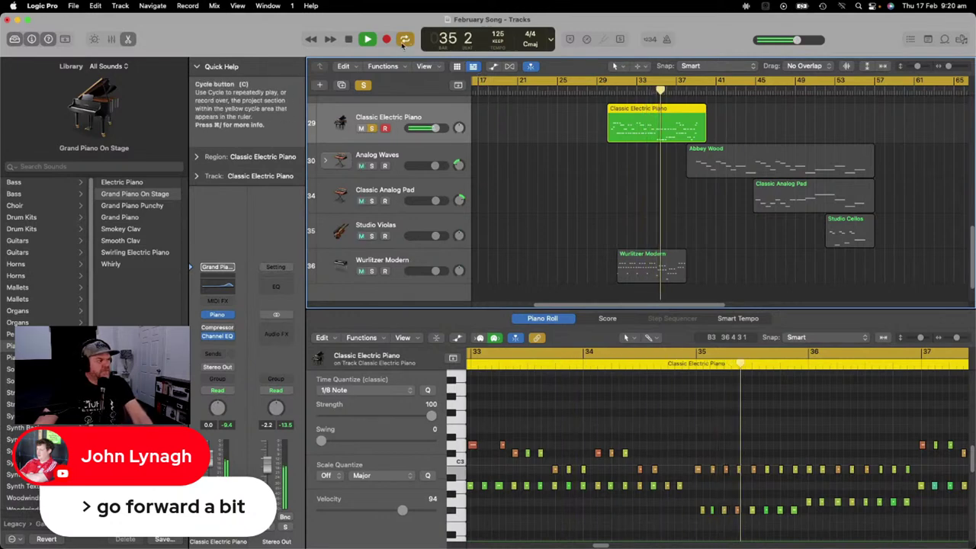
left_click(369, 39)
key("space")
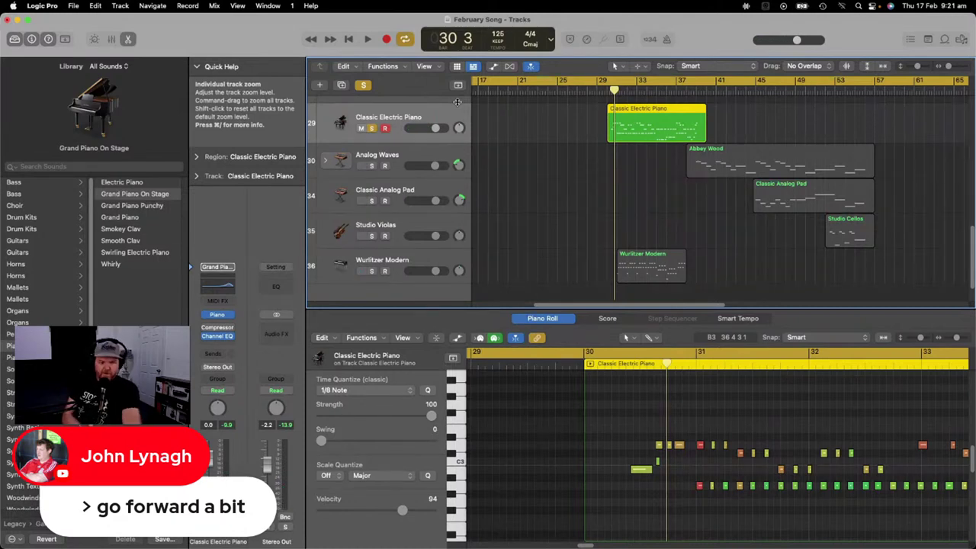
Delete the region on the Classic Electric Piano track.
key("Down")
key("Up")
key("Down")
key("Up")
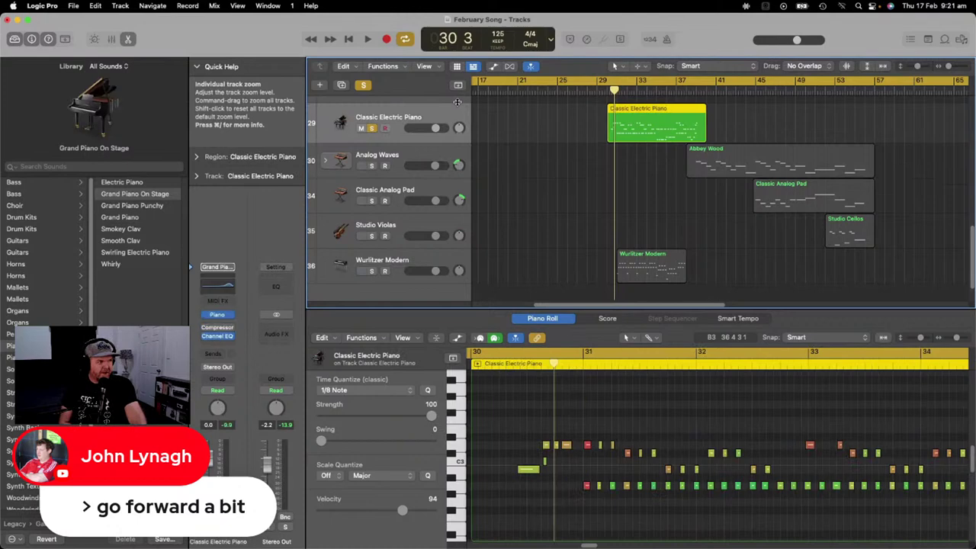
key("Left")
key("Right")
key("Delete")
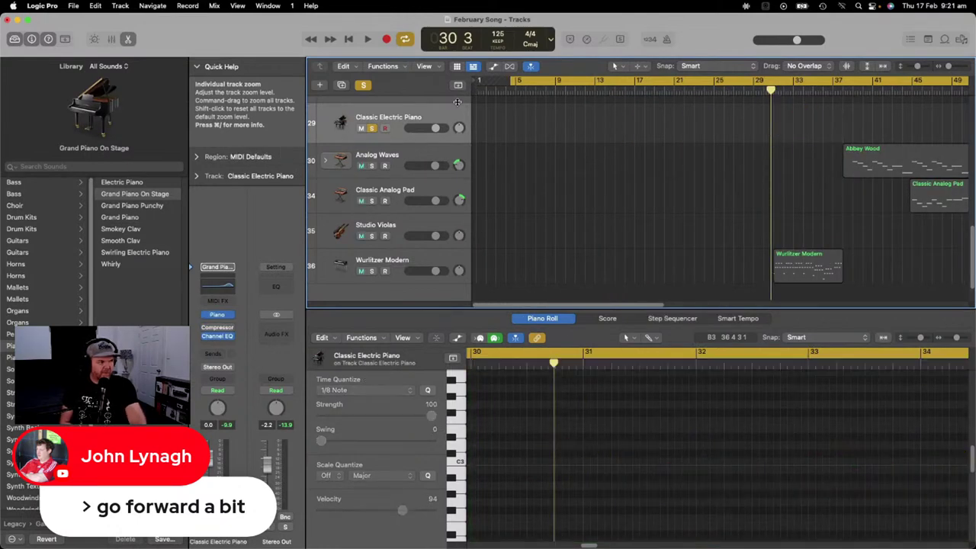
scroll(458, 101, "up", 1)
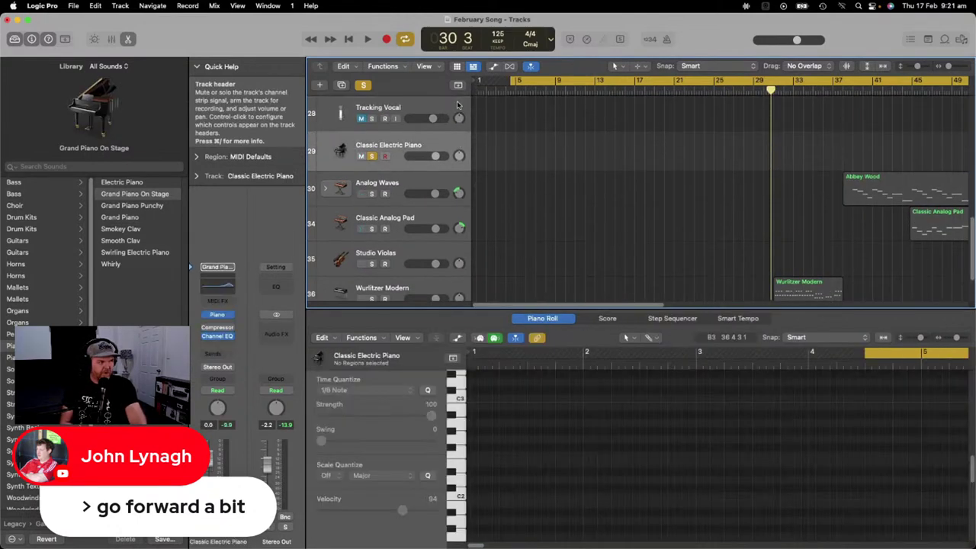
Move the playhead back to bar 25 and try to record on the Classic Electric Piano track.
key("comma")
key("comma")
key("comma")
key("comma")
key("comma")
key("comma")
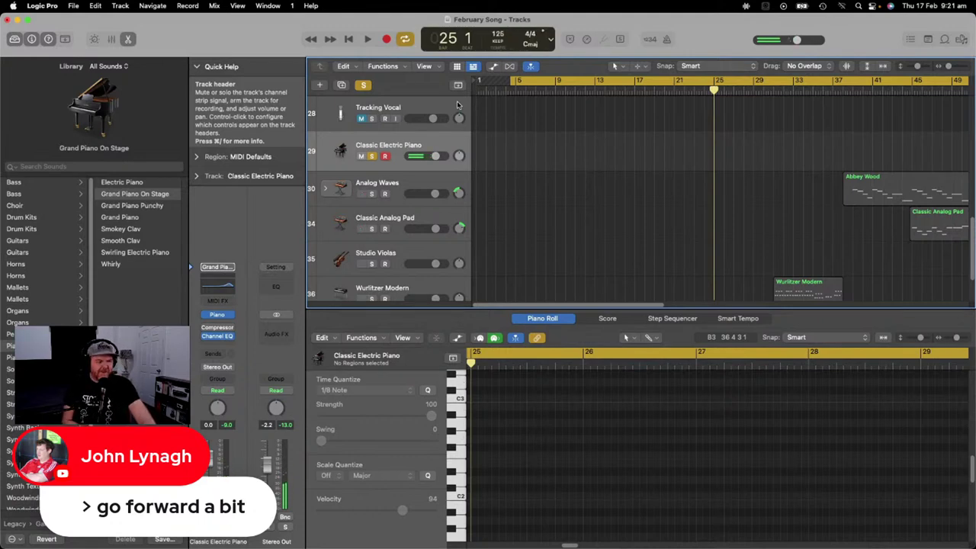
key("r")
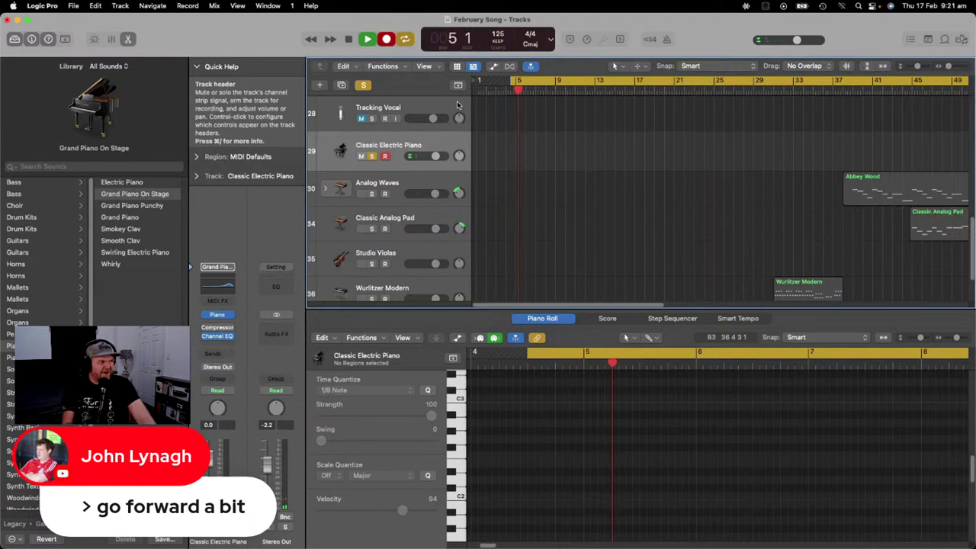
key("space")
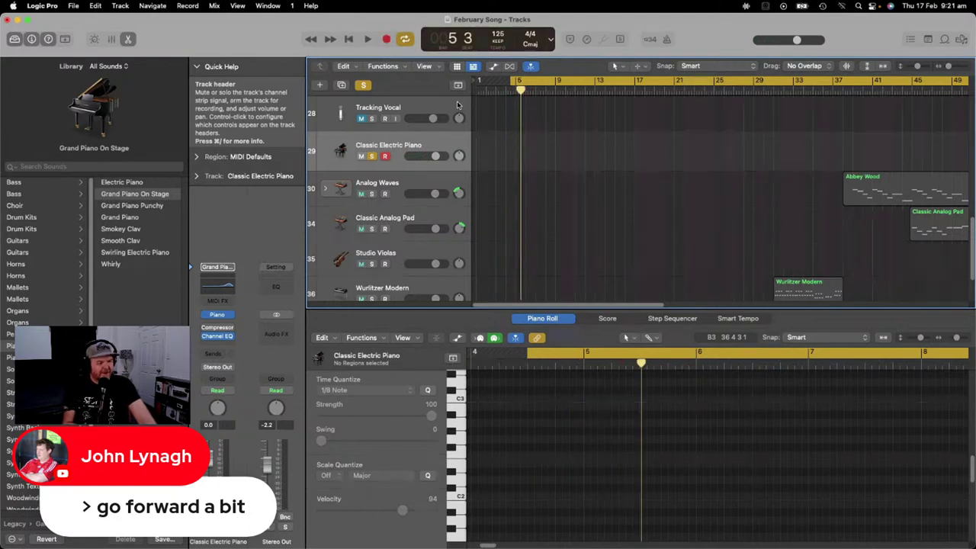
Record a trial take on the Classic Electric Piano track from bar 21, unsolo the track while recording, and delete the take.
key("period")
key("period")
key("period")
key("period")
key("period")
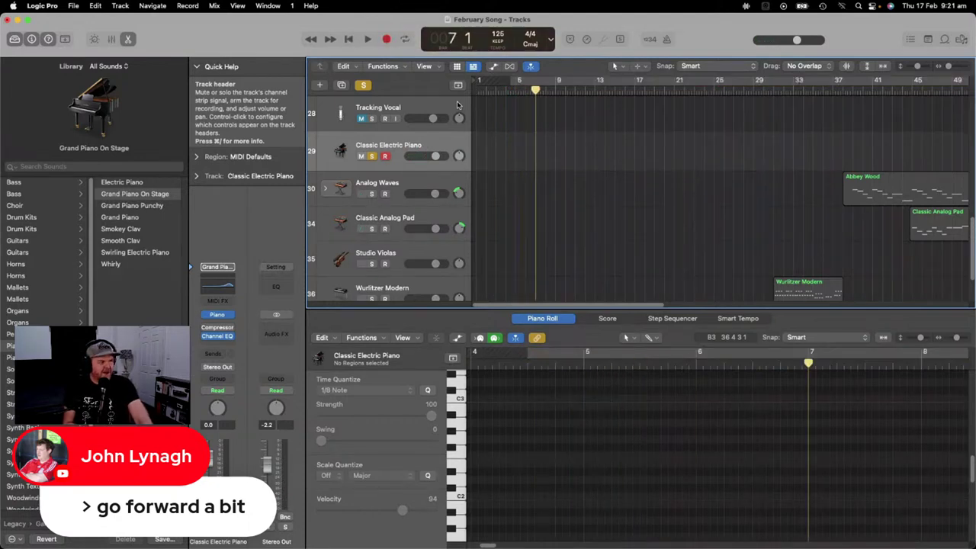
key("period")
key("period")
key("period")
key("period")
key("period")
key("period")
key("period")
key("period")
key("period")
key("period")
key("period")
key("period")
key("period")
key("period")
key("period")
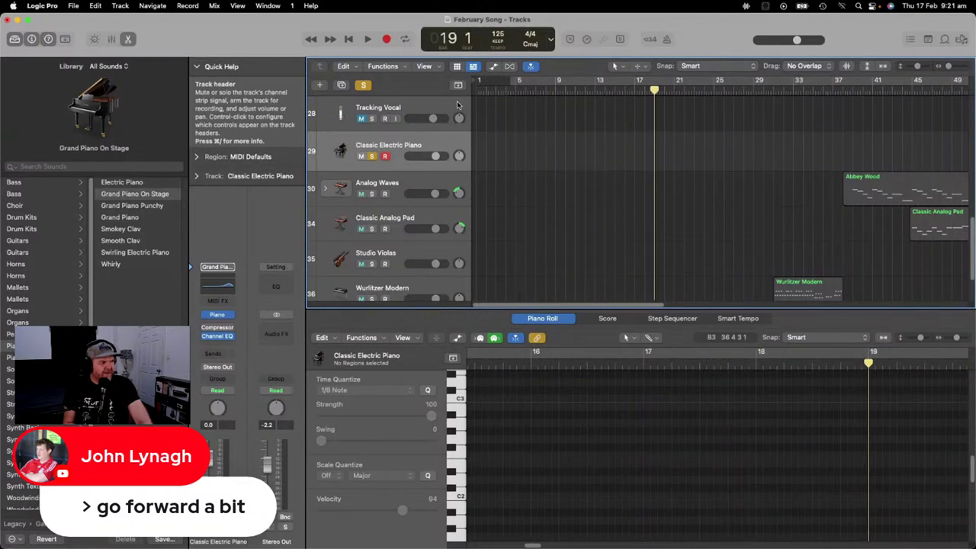
key("period")
key("period")
key("comma")
key("comma")
key("comma")
key("comma")
key("comma")
key("comma")
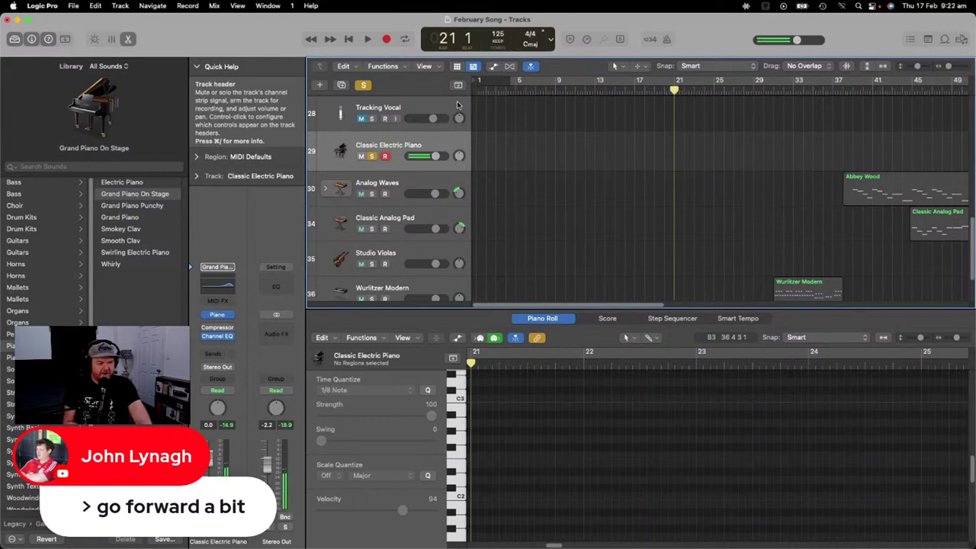
key("r")
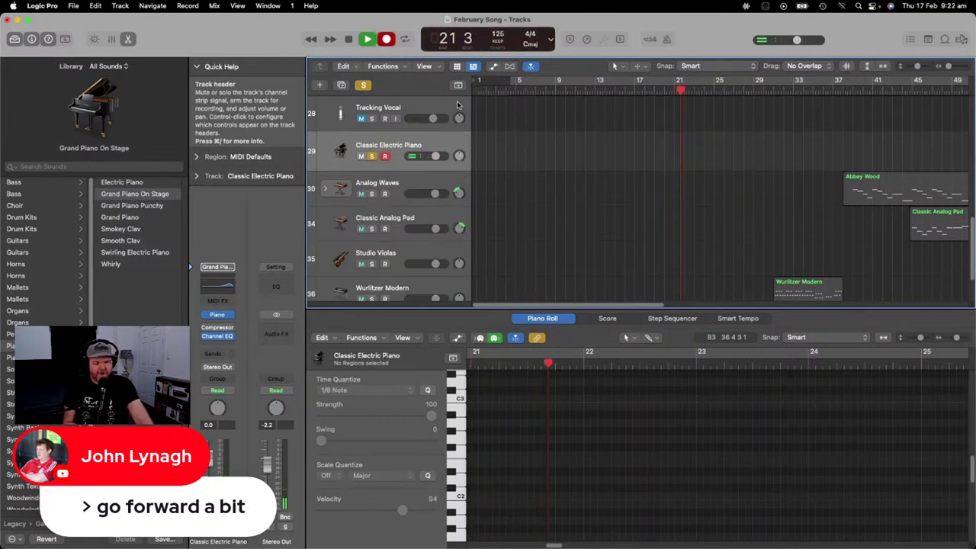
key("s")
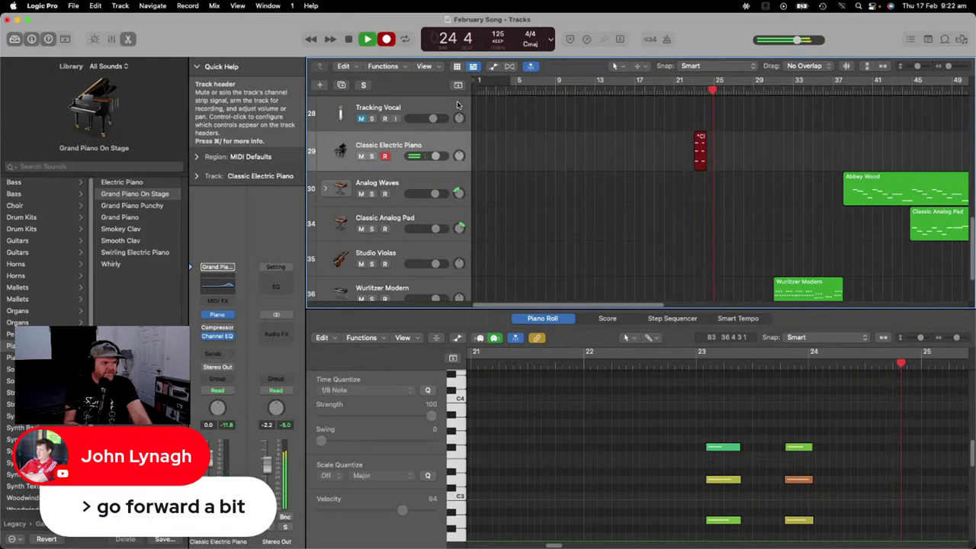
key("space")
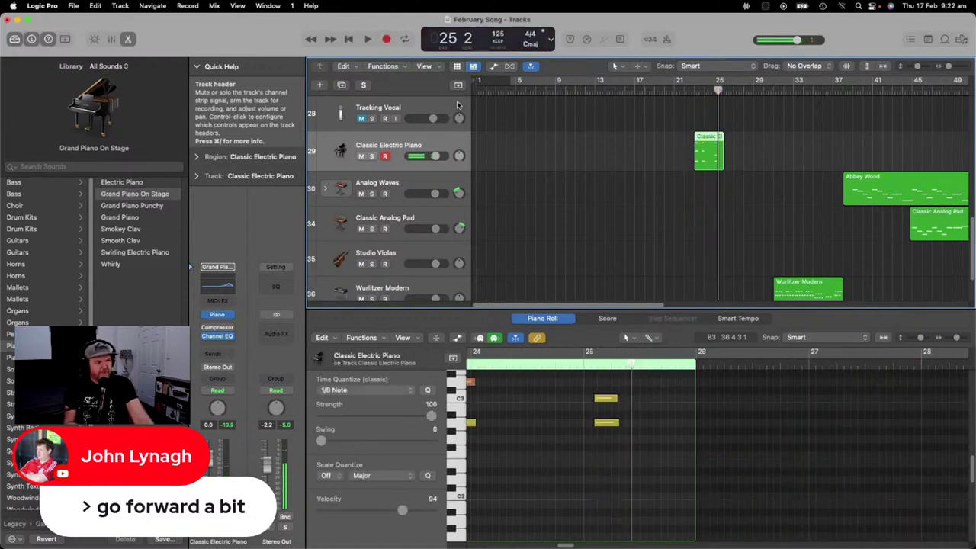
key("Delete")
Record another take on the Classic Electric Piano track from bar 6 to about bar 20 and delete it.
key("comma")
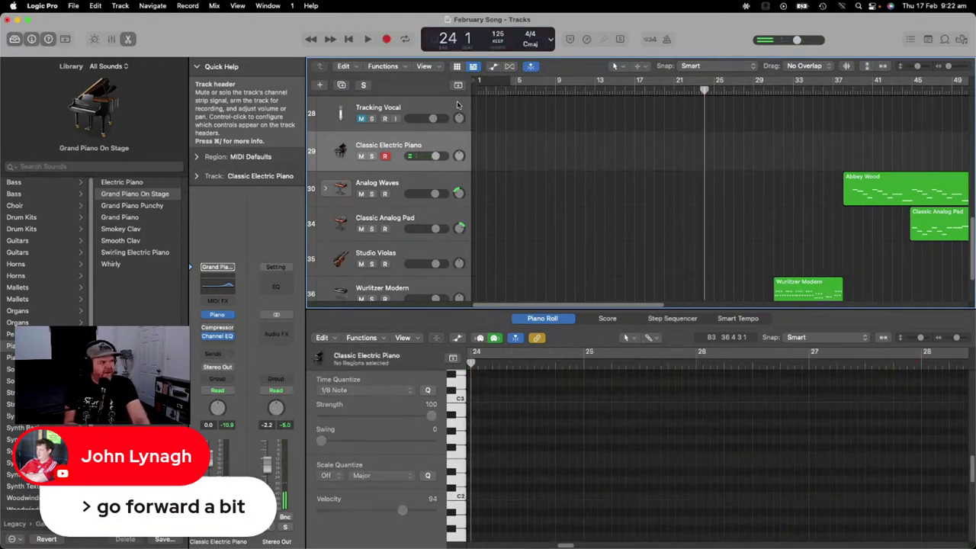
key("comma")
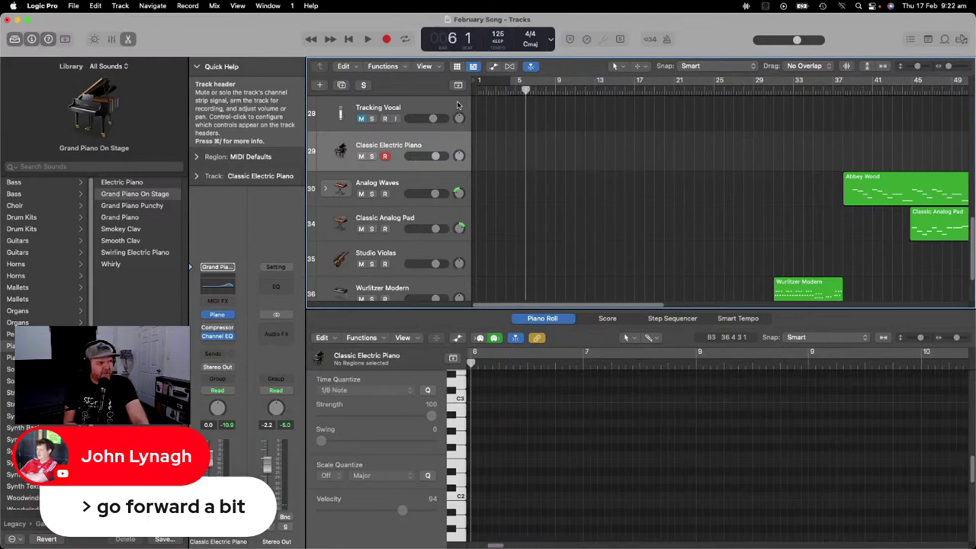
key("r")
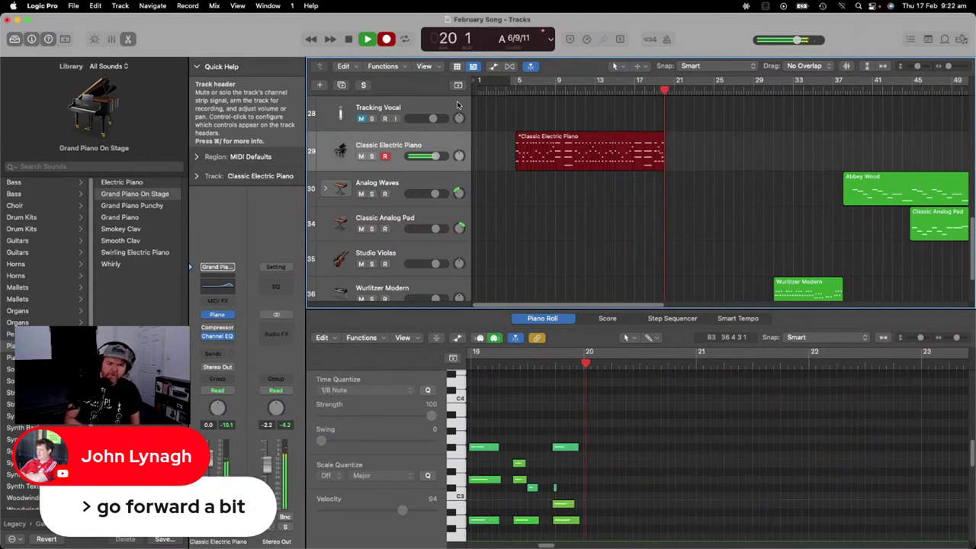
key("space")
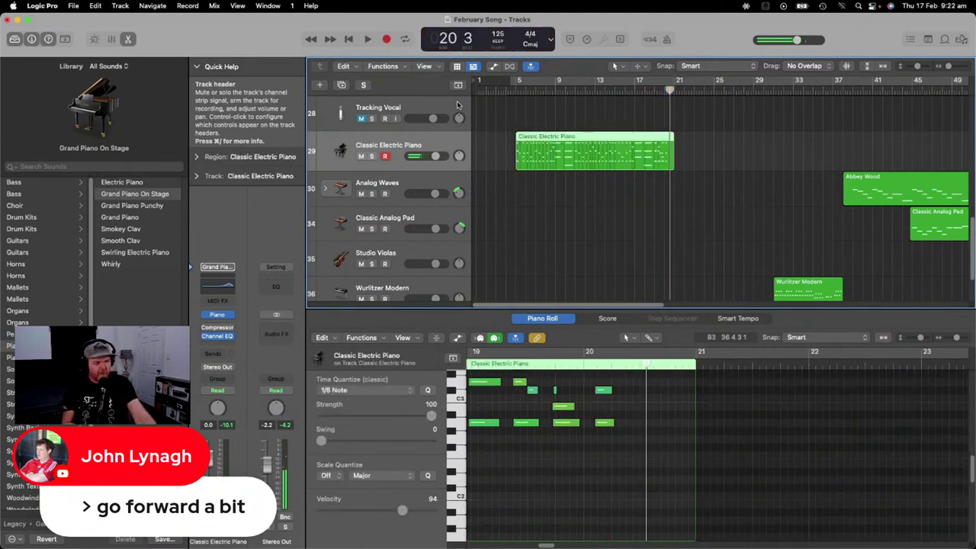
key("Delete")
Move the playhead back to bar 8, record a take on the Classic Electric Piano track, and undo the recording.
key("comma")
key("comma")
key("comma")
key("comma")
key("comma")
key("comma")
key("comma")
key("comma")
key("comma")
key("comma")
key("comma")
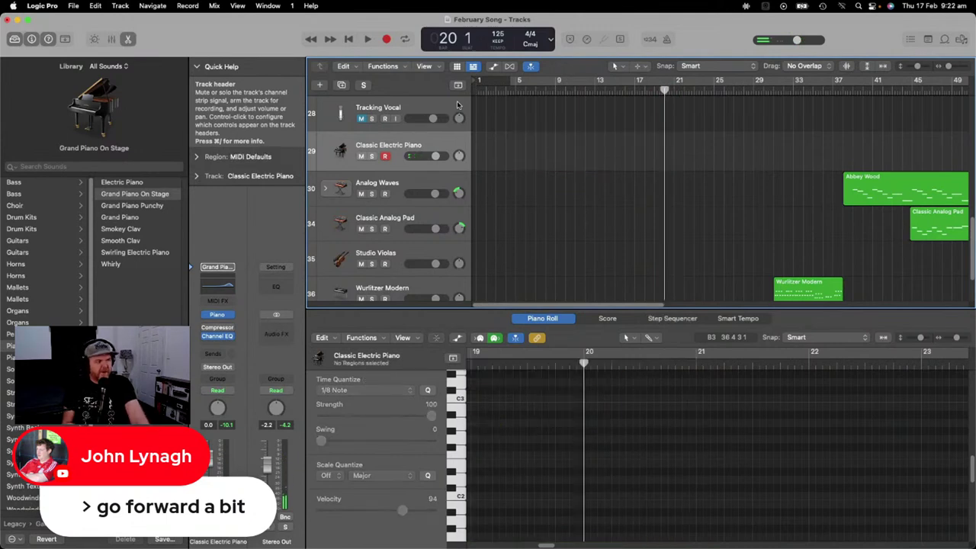
key("comma")
key("comma")
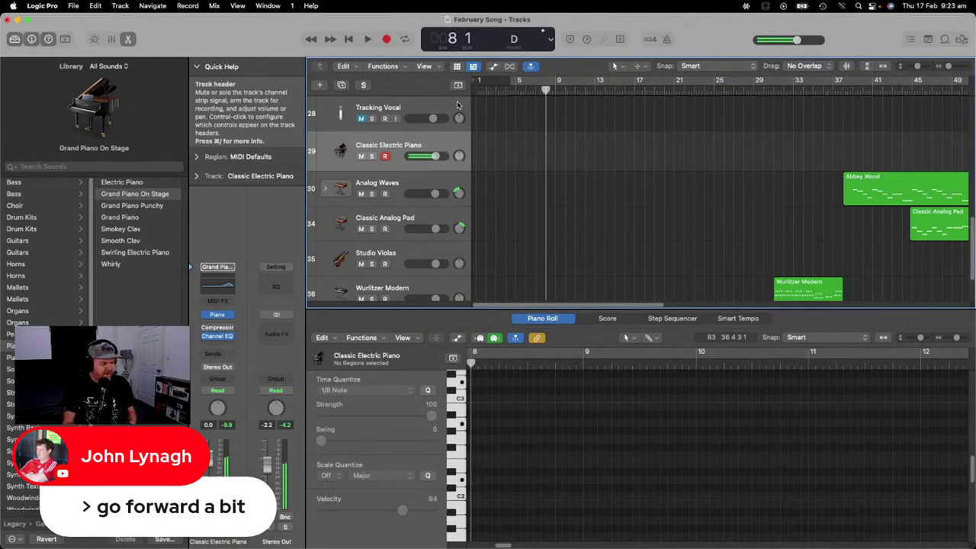
key("r")
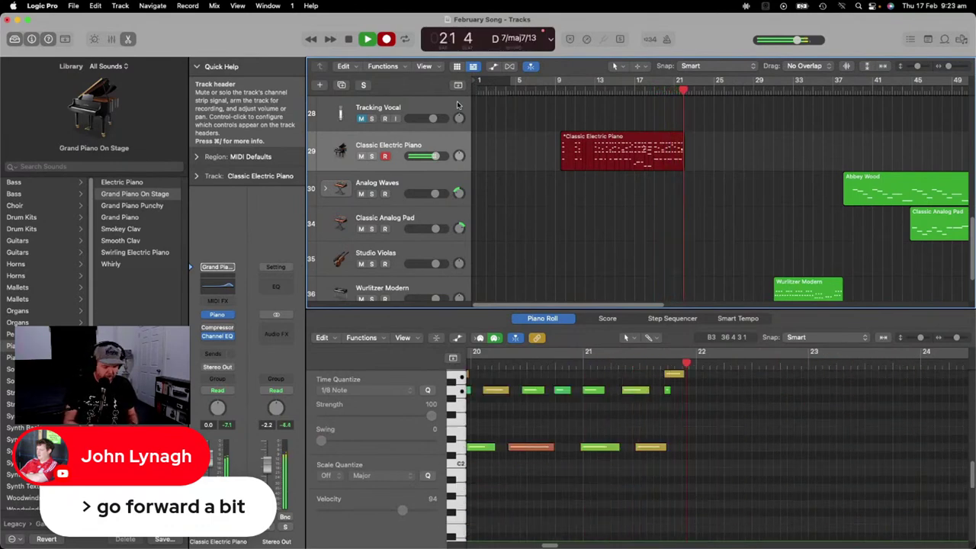
key("space")
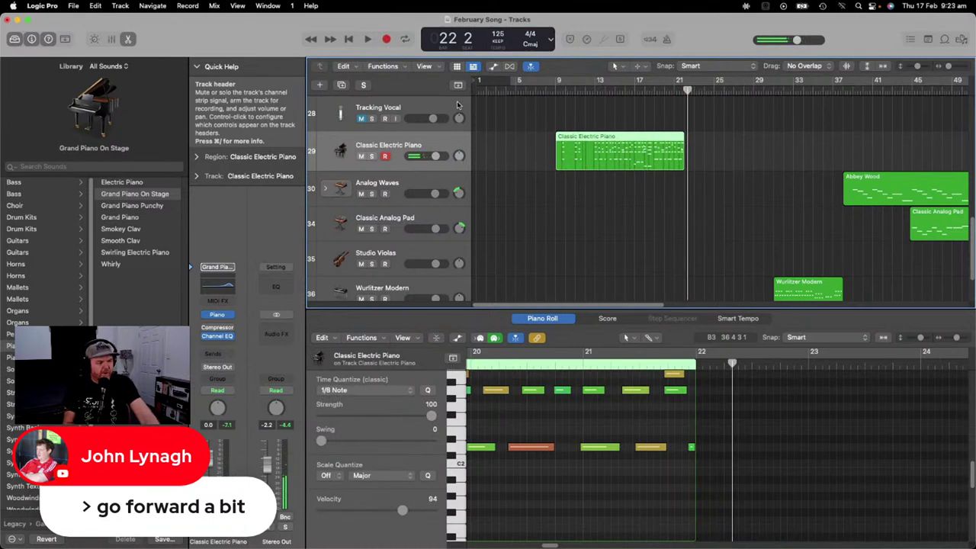
key("super+z")
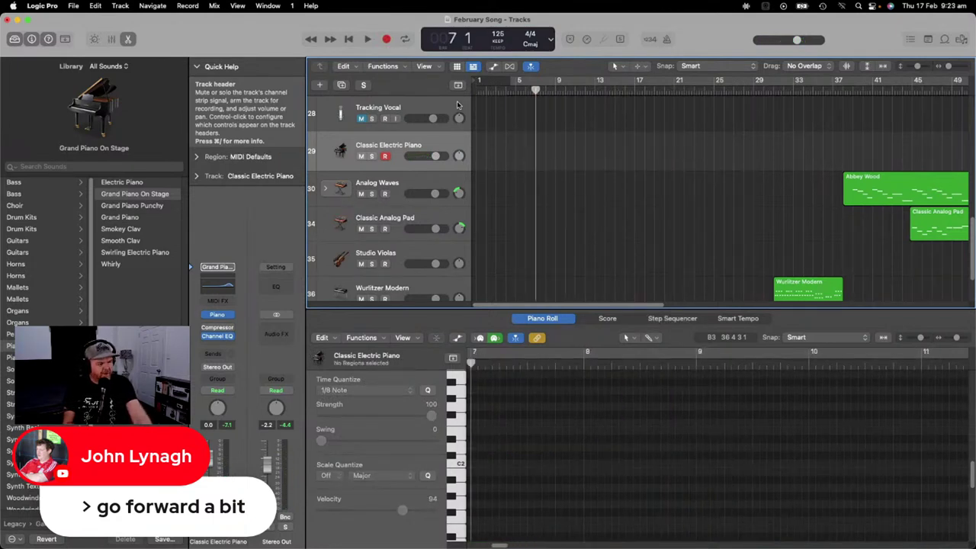
Record a new Classic Electric Piano take from bar 7 and shorten its region to end at bar 30.
key("r")
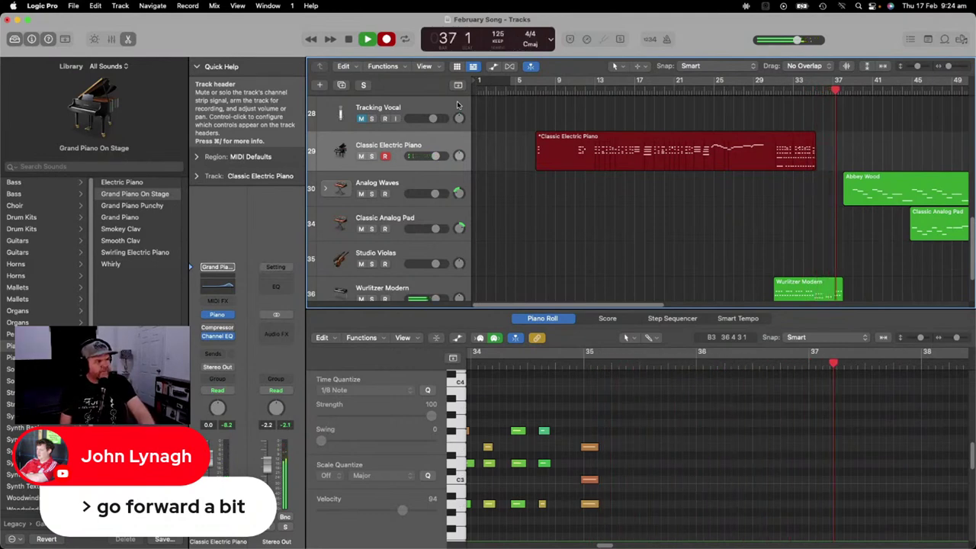
key("space")
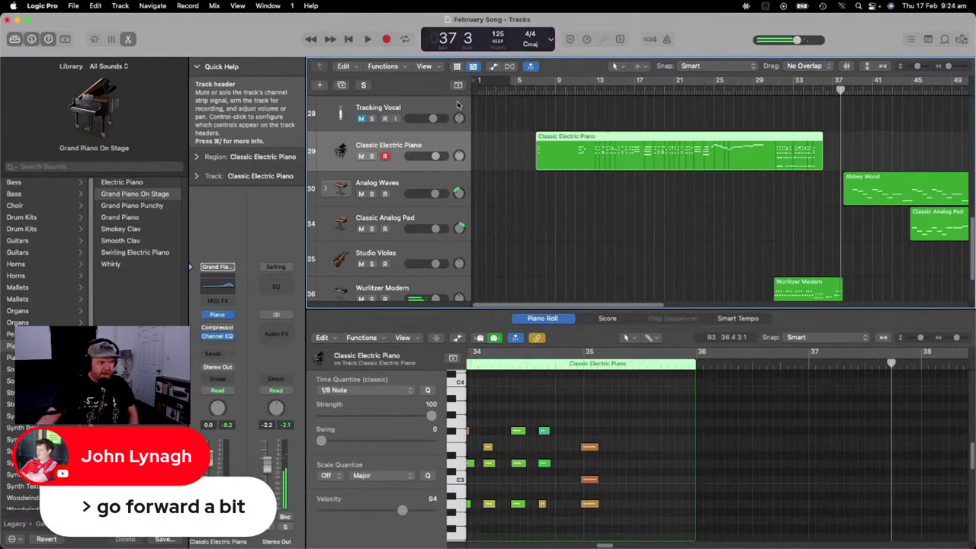
left_click_drag(820, 157, 761, 156)
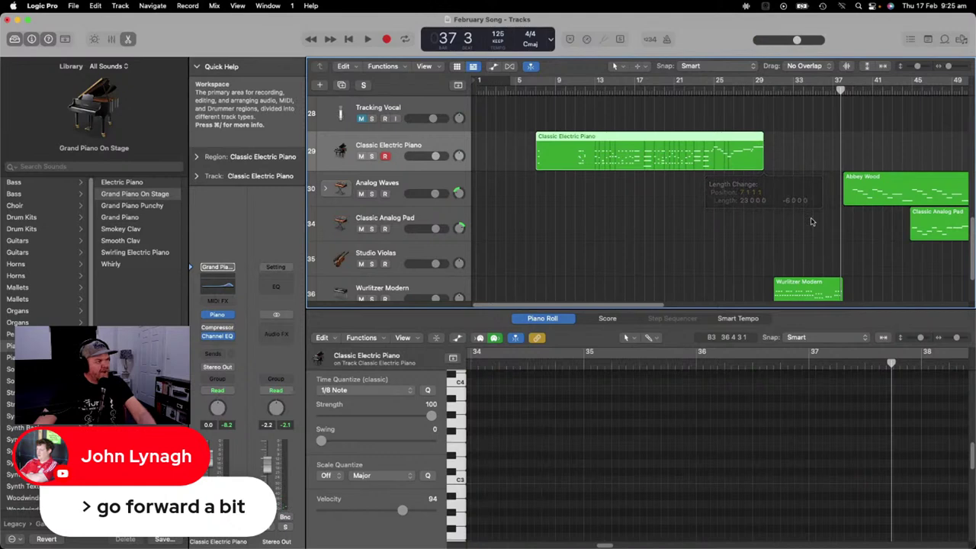
Trim the Classic Electric Piano region's start to about bar 12.5 and set the track volume to -2.0 dB during playback from bar 12.
left_click_drag(538, 161, 571, 162)
left_click(585, 87)
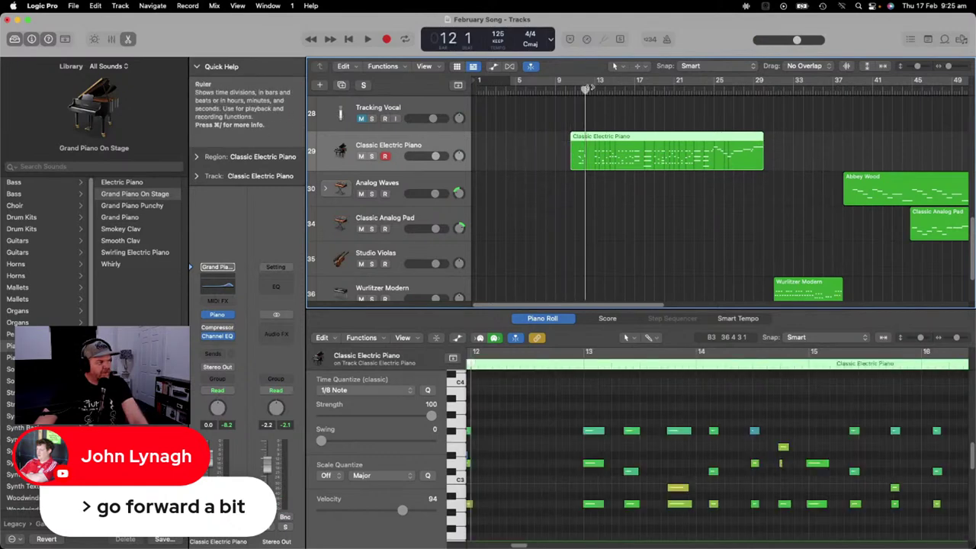
key("space")
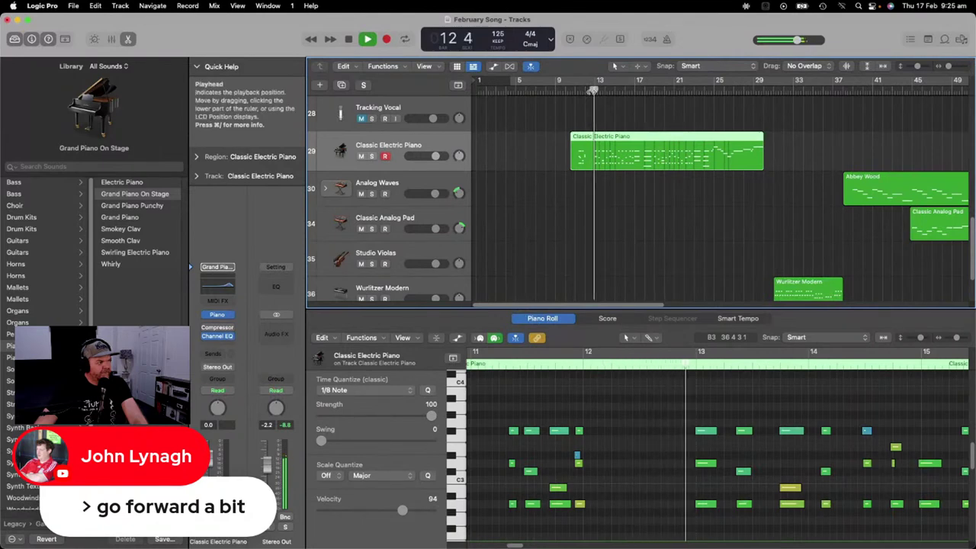
left_click_drag(571, 163, 590, 163)
left_click_drag(434, 156, 431, 155)
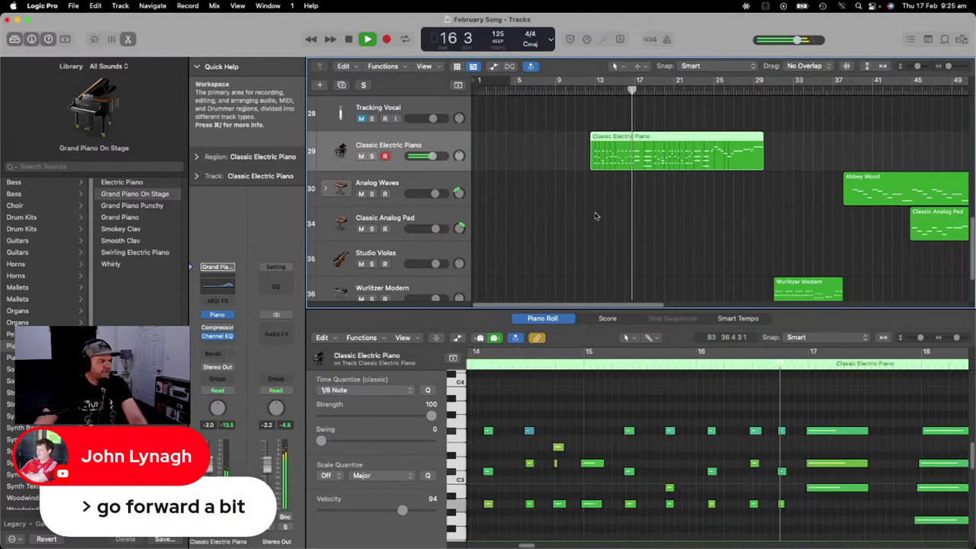
scroll(708, 211, "up", 1)
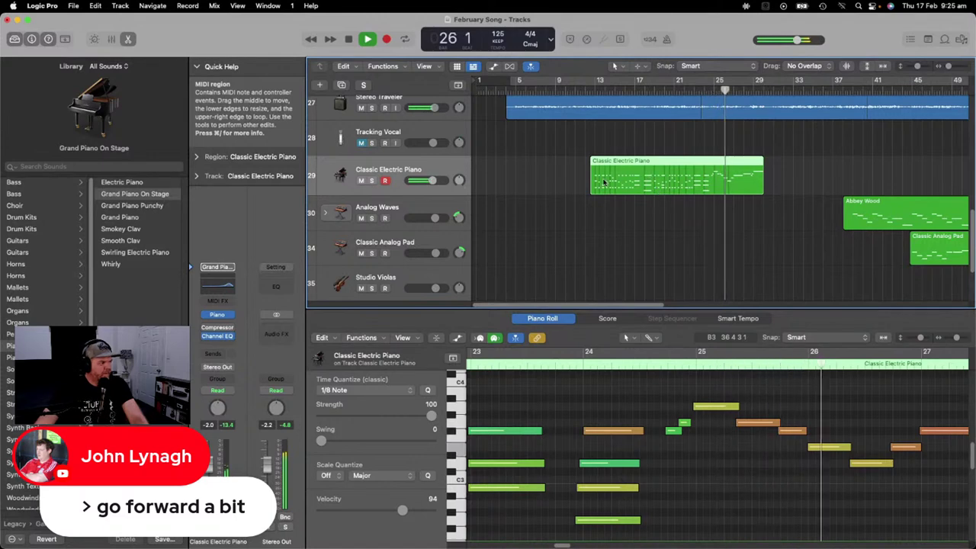
key("space")
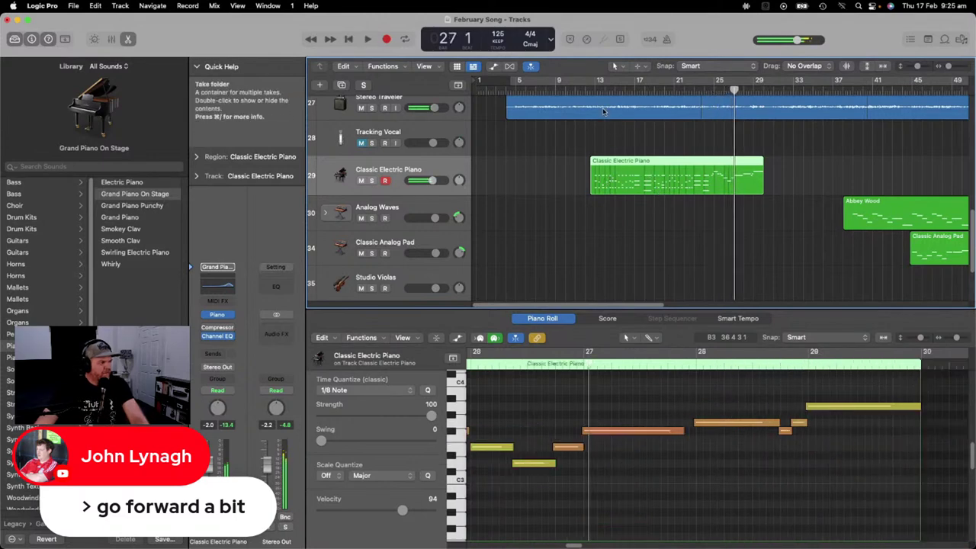
Load the Electric Piano patch on the Classic Electric Piano track and raise its volume to 1.8 dB while playing from about bar 17.
left_click(591, 89)
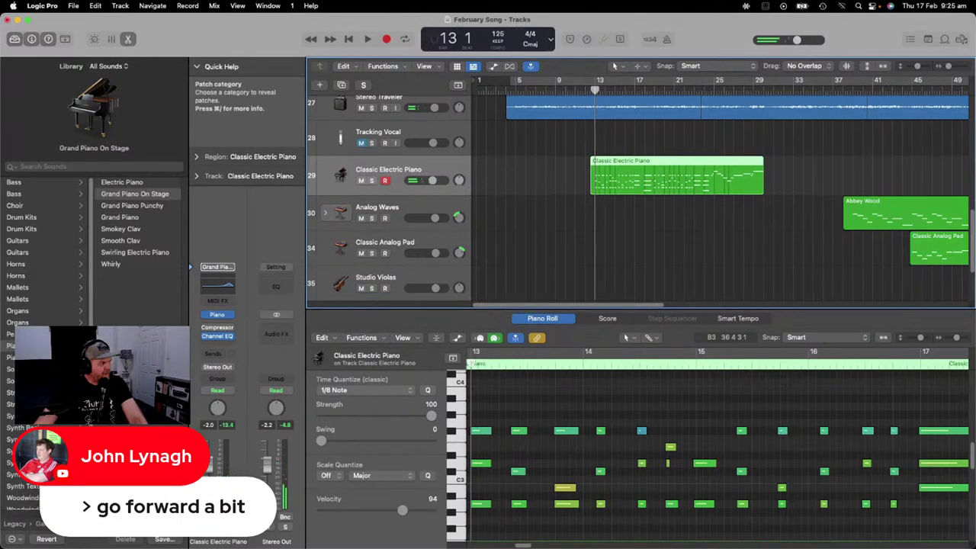
left_click(23, 321)
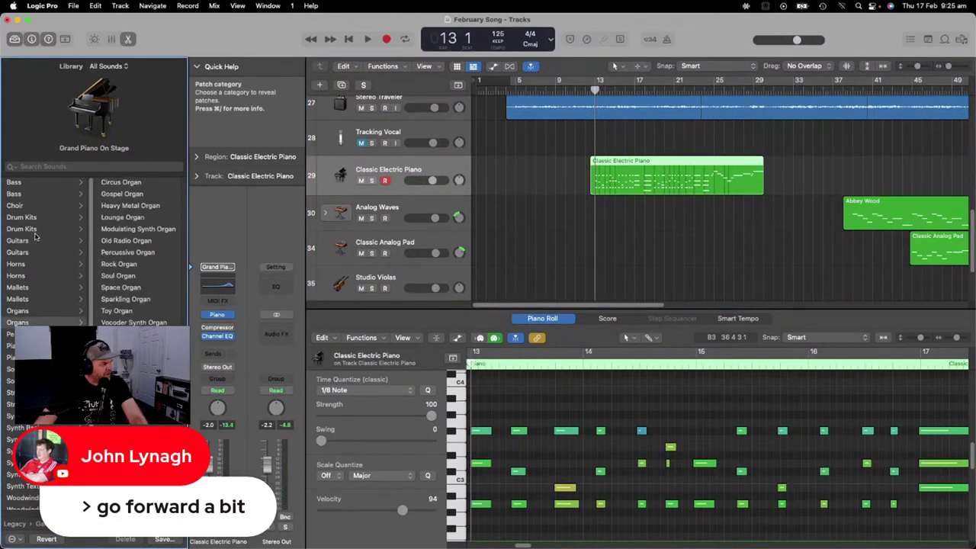
left_click(31, 345)
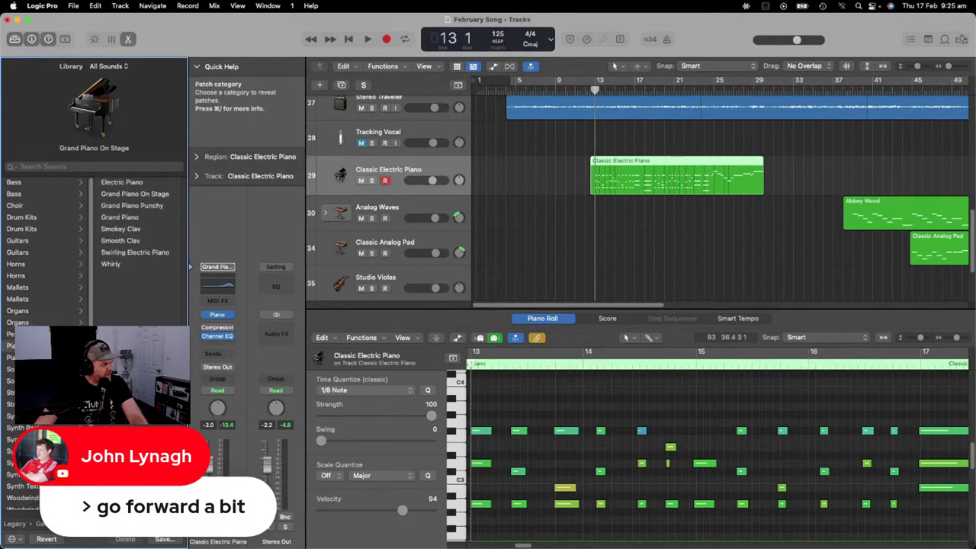
left_click(121, 186)
left_click_drag(595, 90, 634, 89)
key("space")
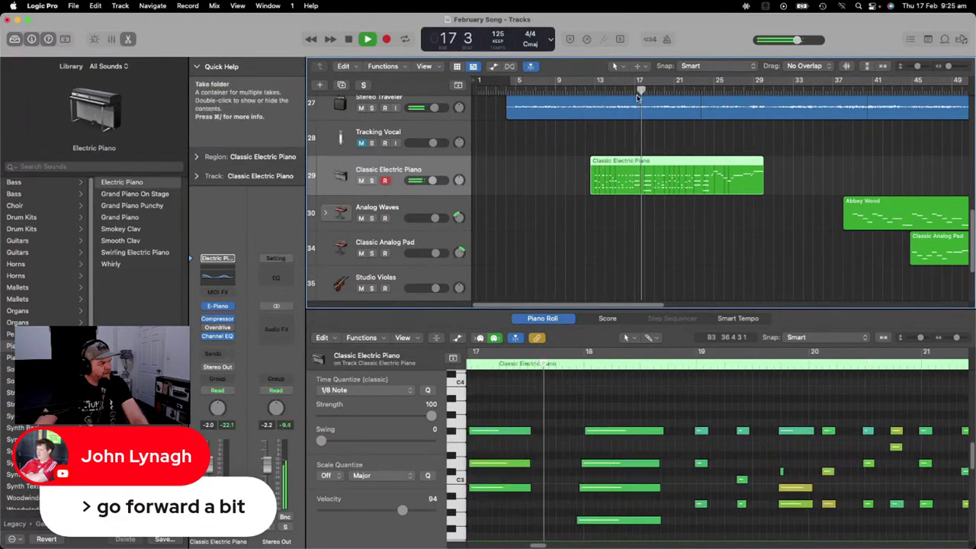
left_click_drag(431, 180, 435, 179)
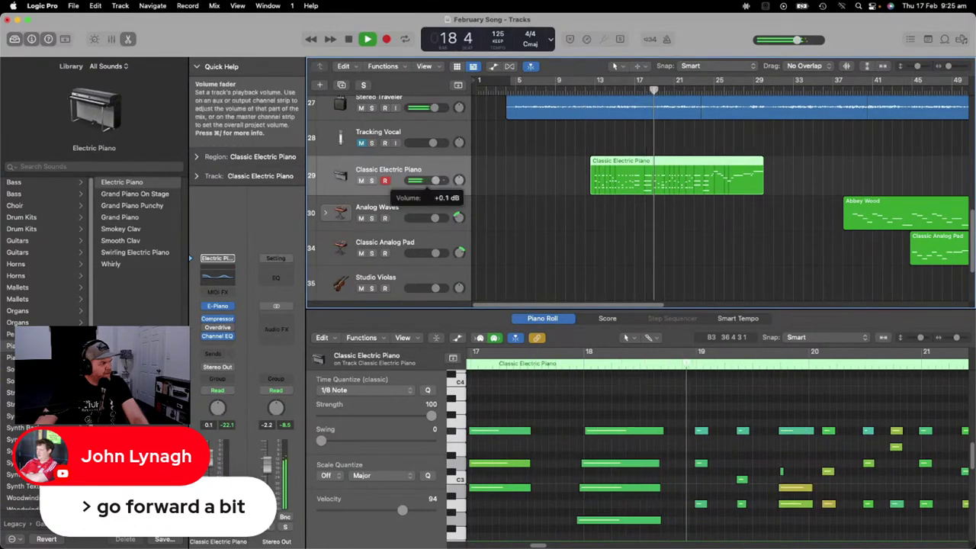
Solo the Classic Electric Piano track, load the Swirling Electric Piano patch on it, and unsolo the track.
left_click(372, 179)
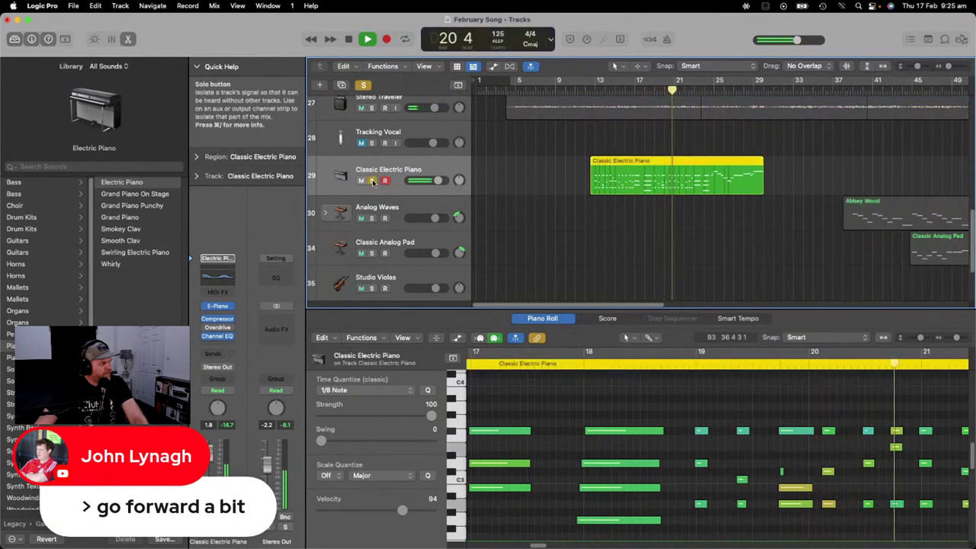
left_click(141, 252)
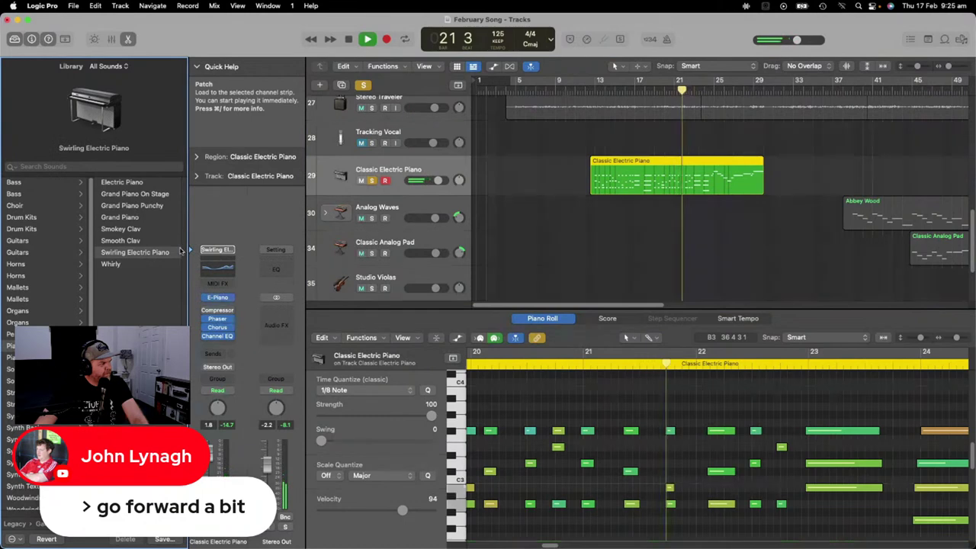
left_click(371, 180)
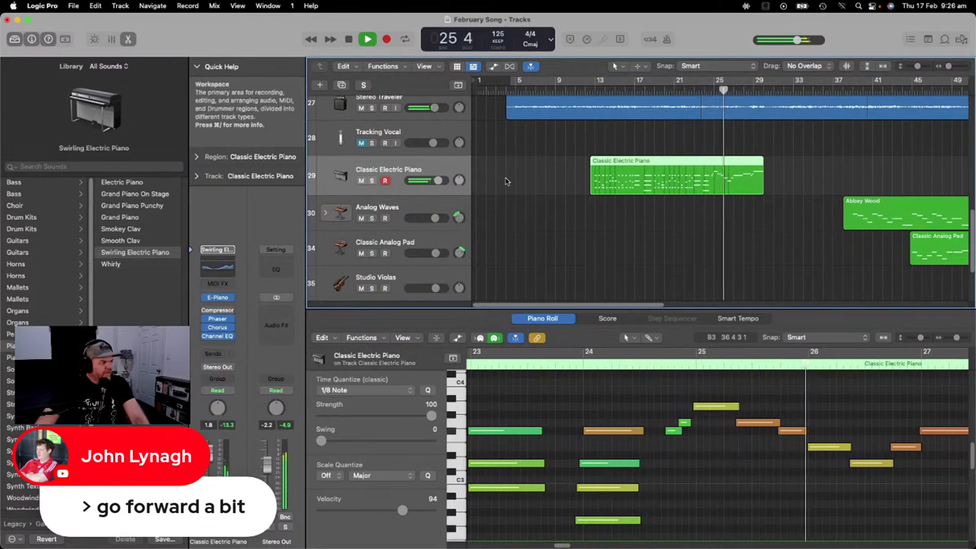
Compare the Classic Electric Piano track soloed and in the full mix, playing on into the Wurlitzer Modern region before stopping.
left_click(371, 181)
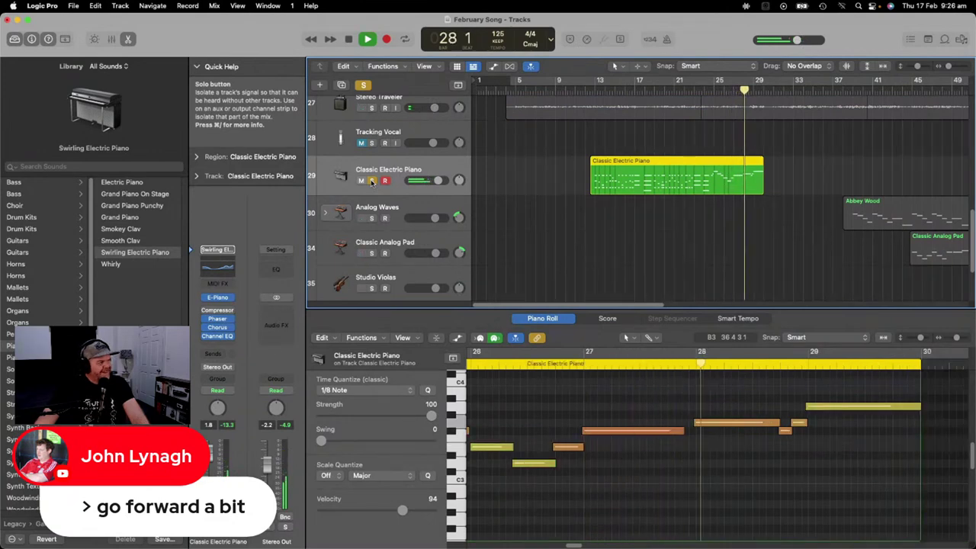
left_click(371, 181)
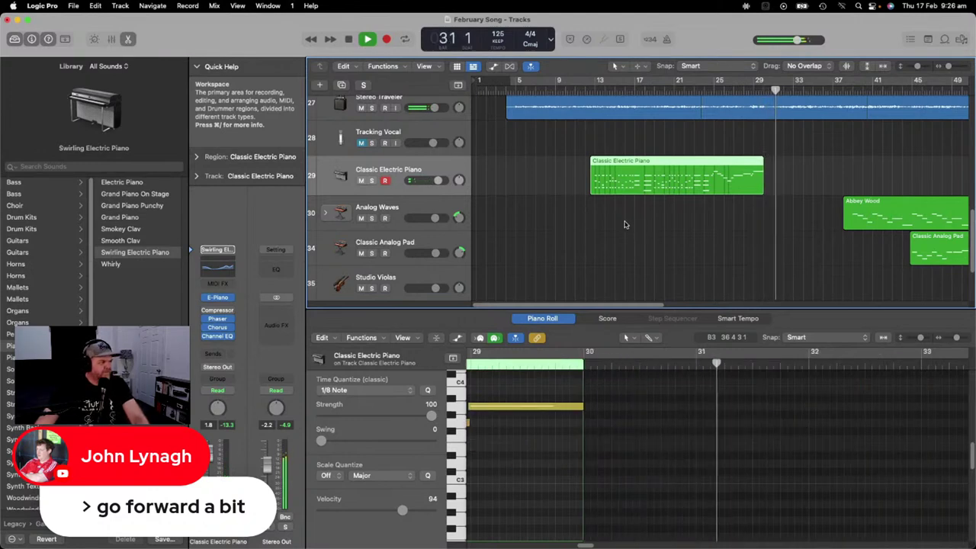
scroll(625, 225, "down", 3)
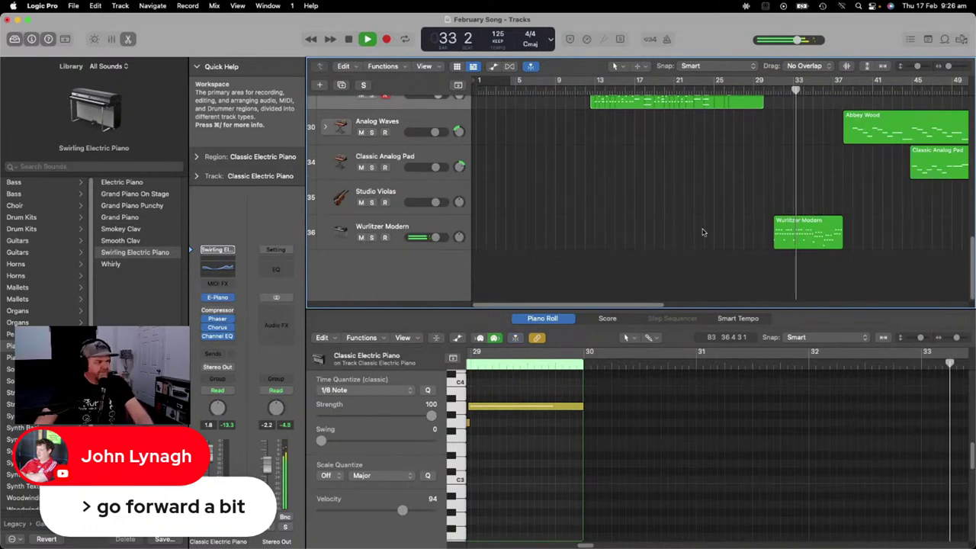
key("space")
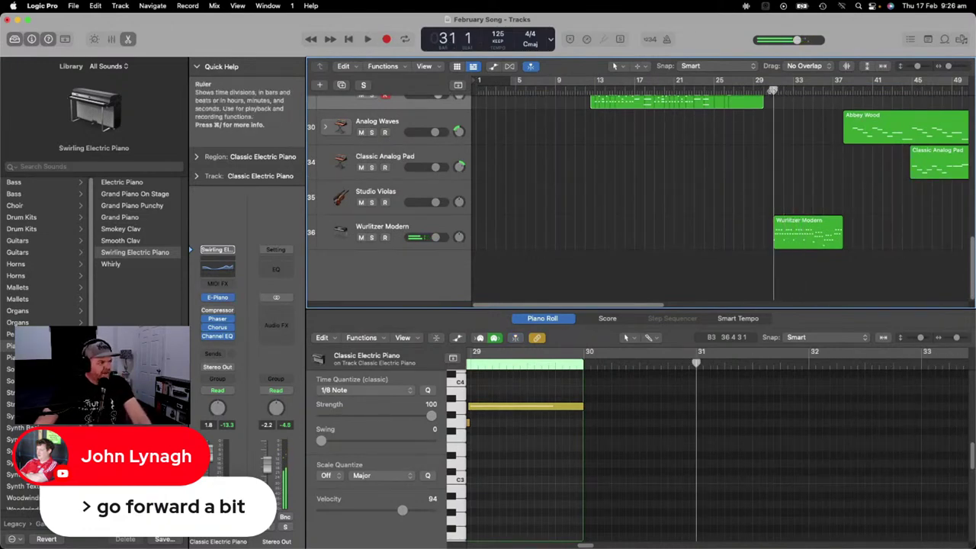
Play the Wurlitzer Modern part soloed from bar 31, try Phasing Bells and load Modern Classic on its track, replaying from bar 30 before unsoloing.
left_click(372, 237)
left_click(366, 40)
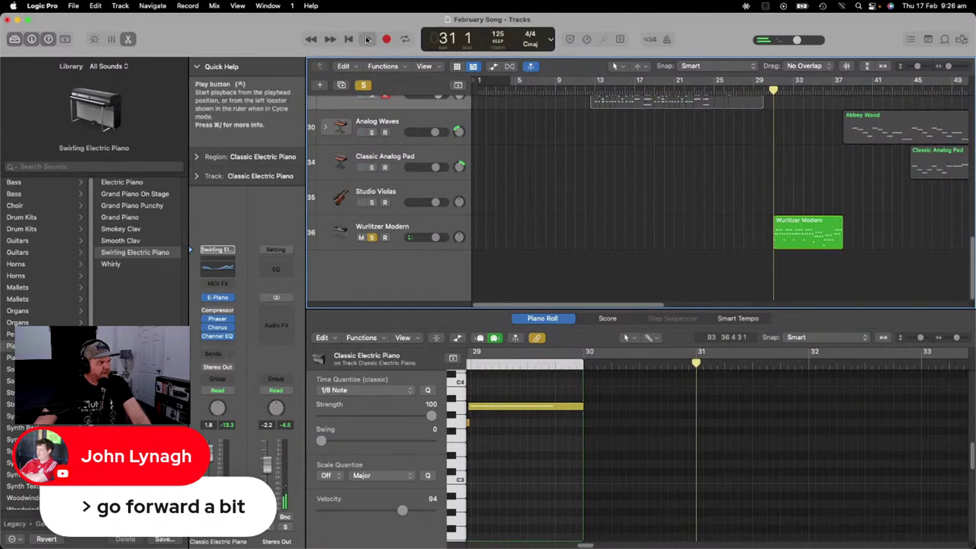
left_click(448, 224)
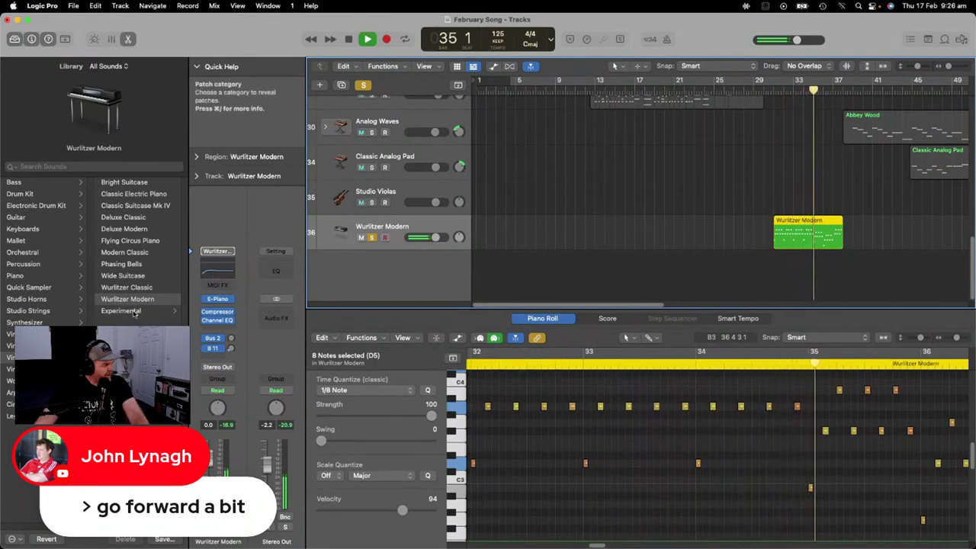
left_click(119, 264)
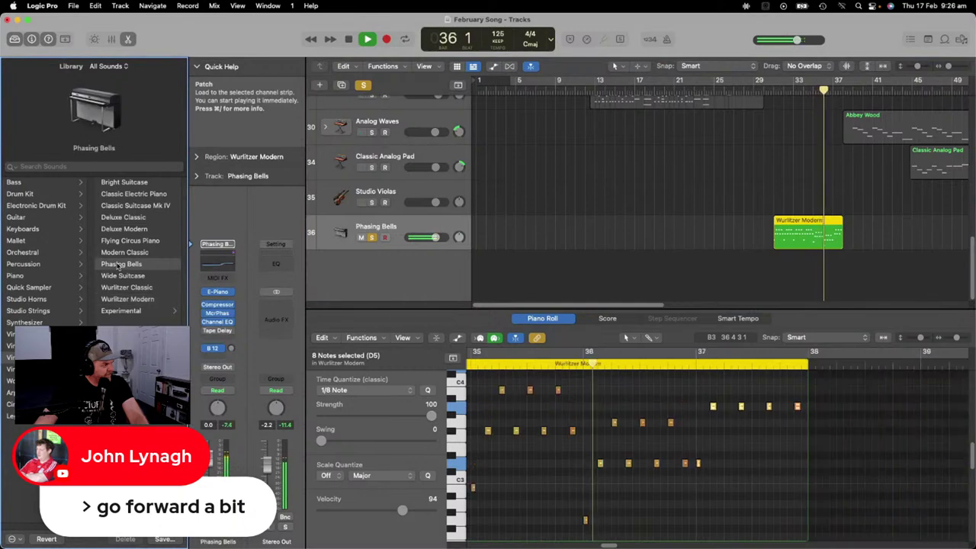
left_click(127, 252)
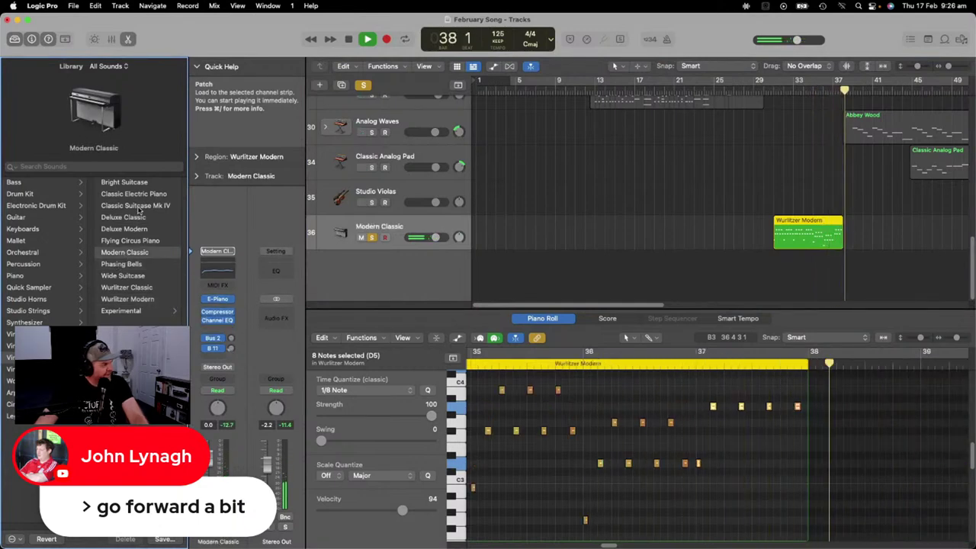
left_click(763, 90)
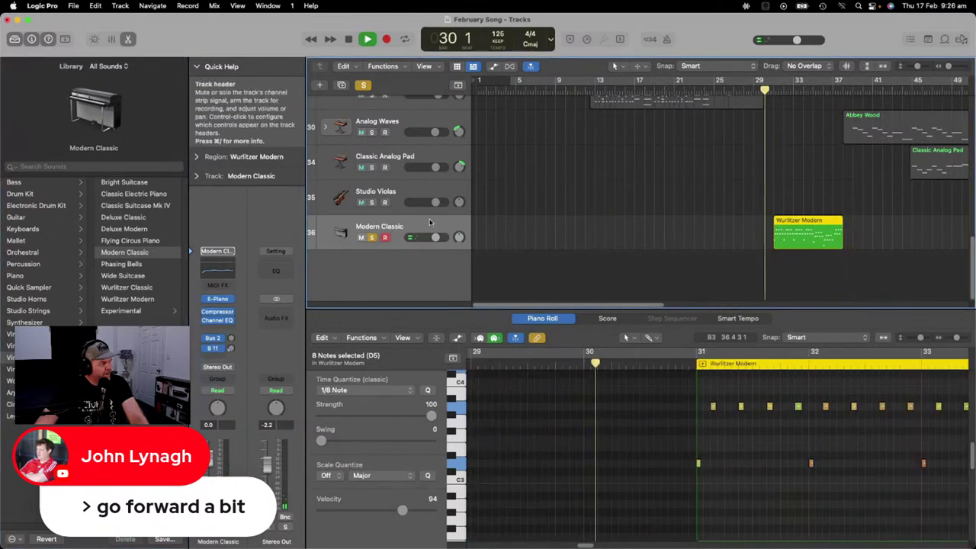
key("ctrl+s")
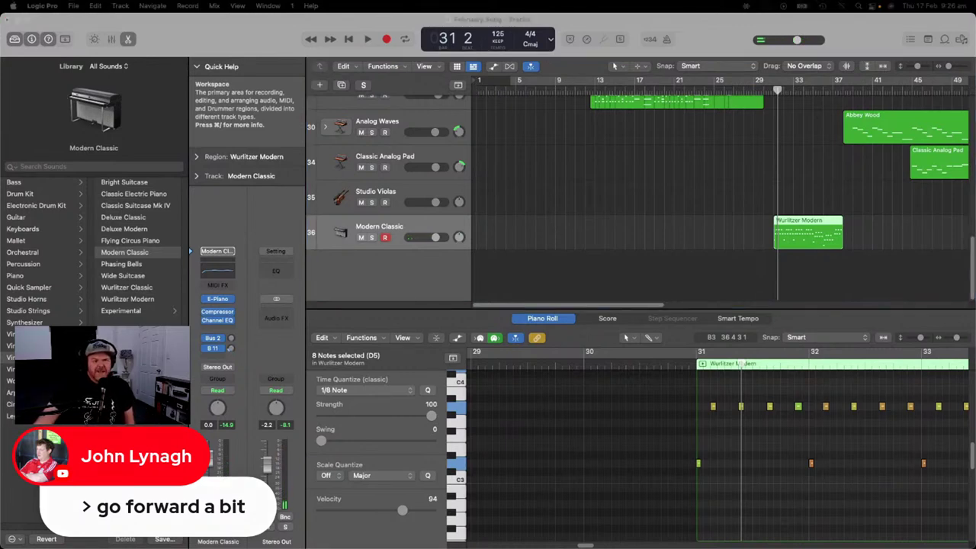
Duplicate the Classic Electric Piano track with its settings and set the playhead at bar 12.
scroll(568, 227, "up", 2)
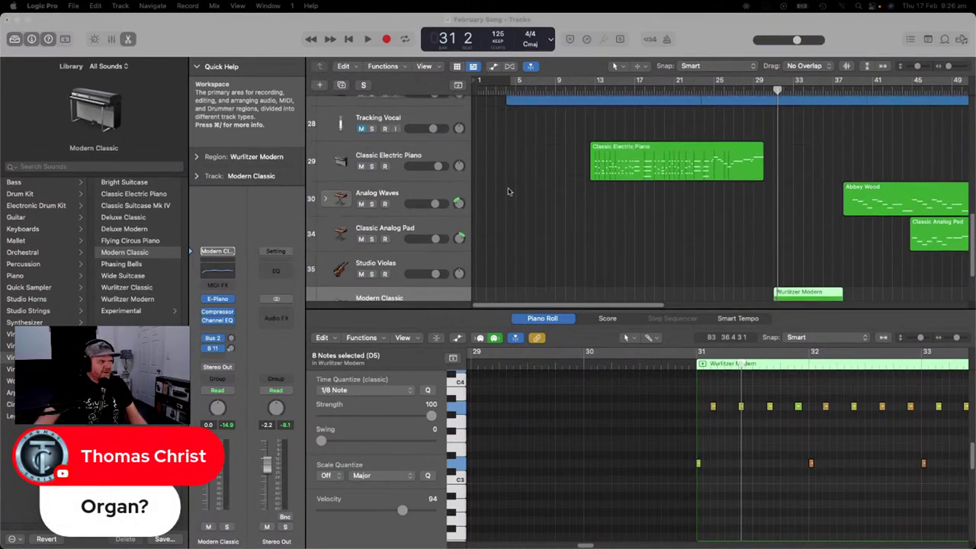
left_click(452, 150)
left_click(586, 90)
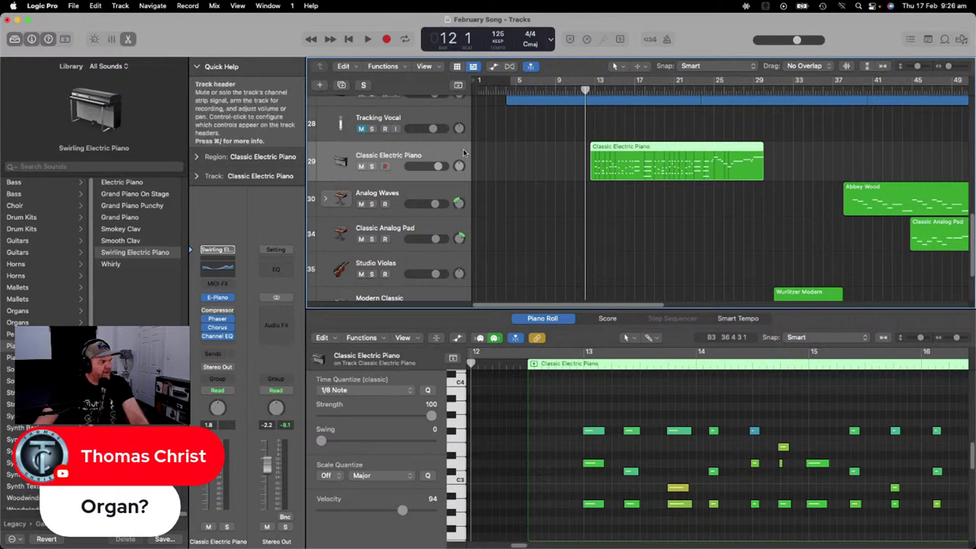
key("super+d")
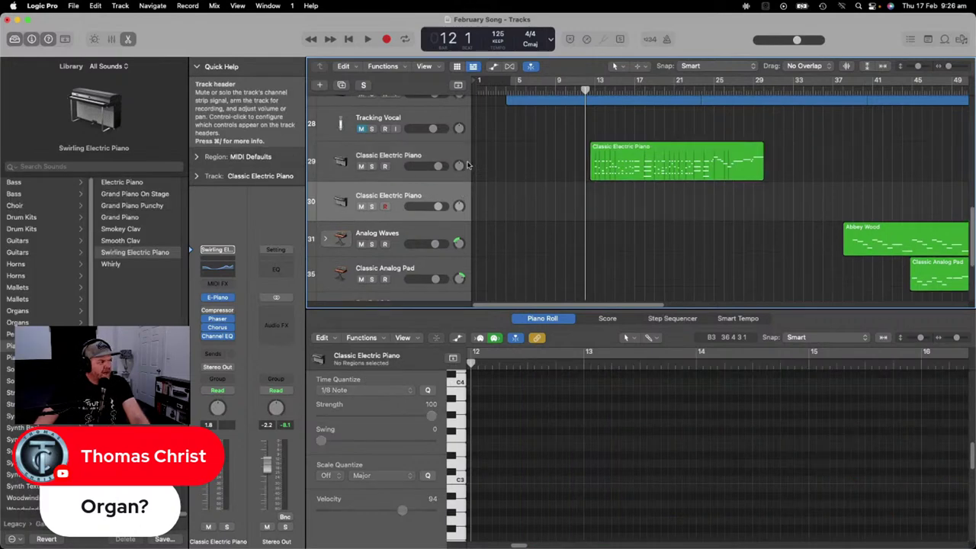
Copy the Classic Electric Piano region to the duplicate track at the same position and mute the original track.
left_click(622, 157)
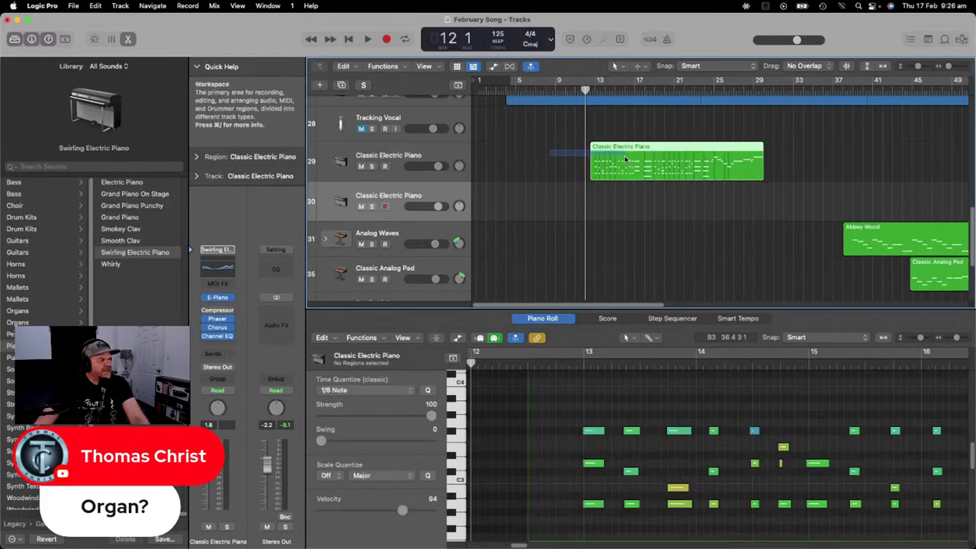
left_click_drag(752, 166, 783, 170)
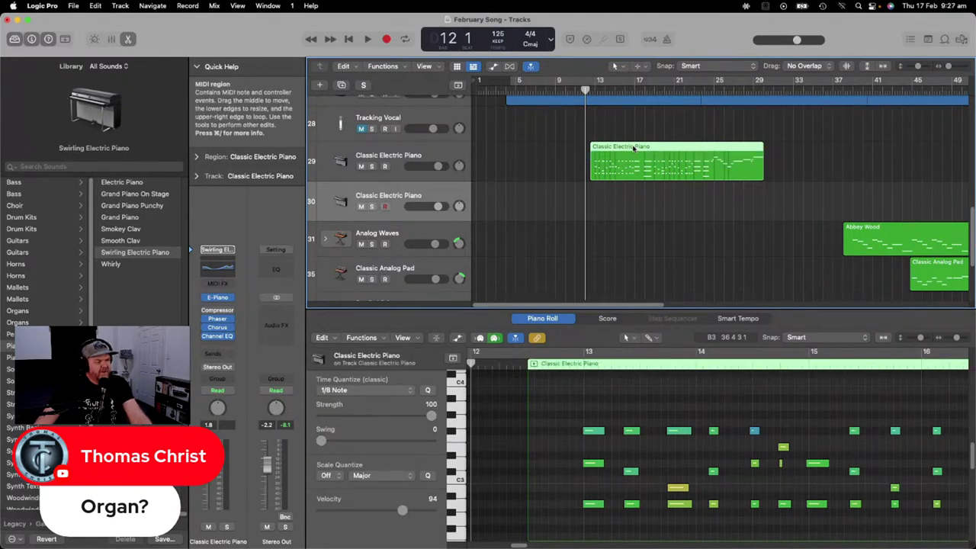
key("super+r")
left_click_drag(814, 150, 640, 191)
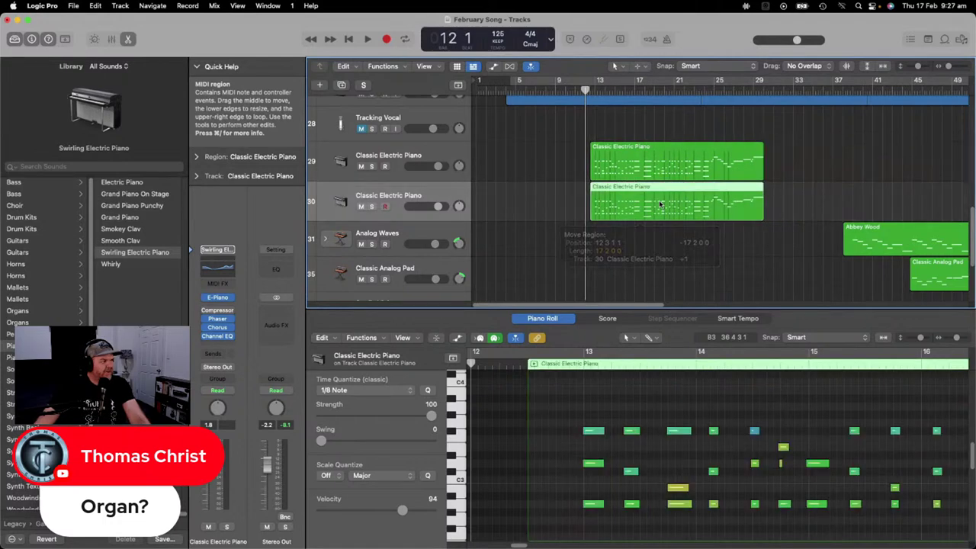
left_click(816, 160)
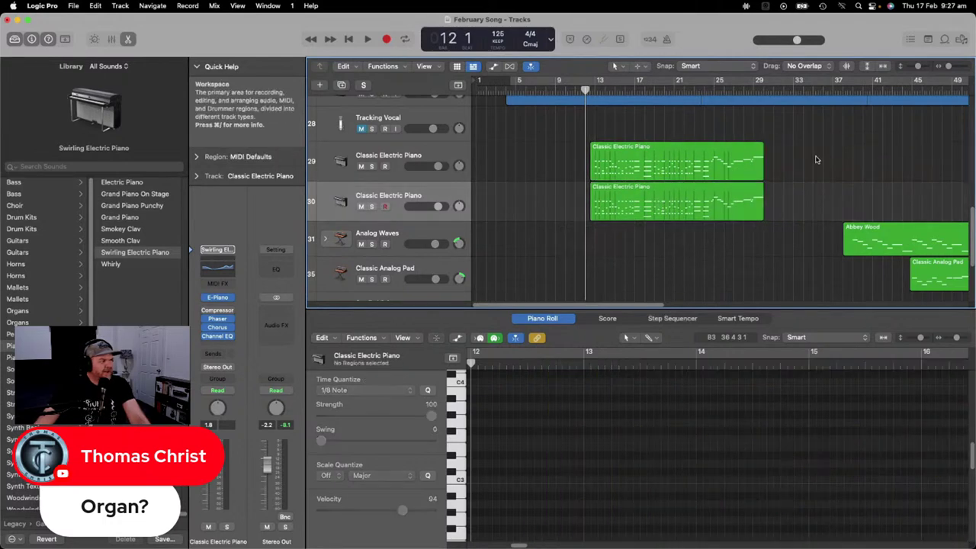
left_click(362, 166)
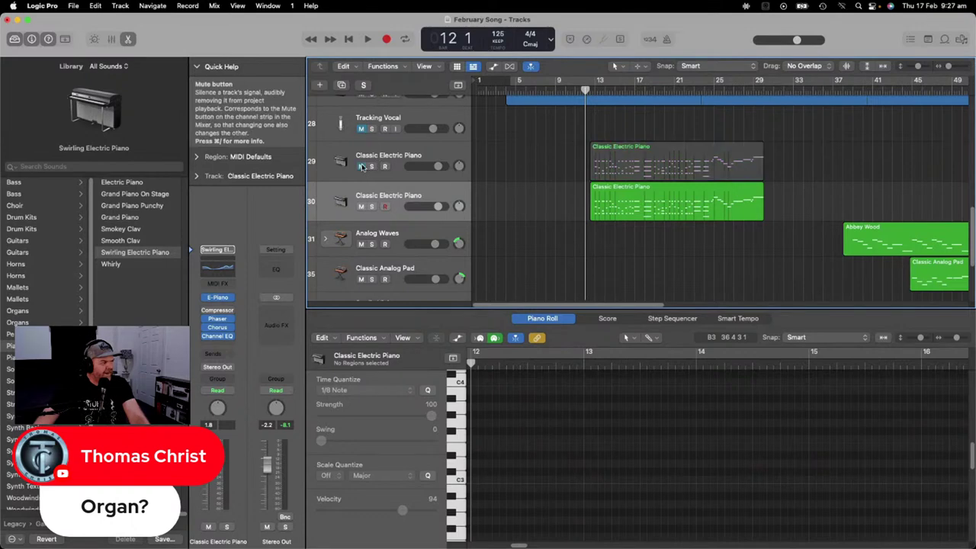
Audition the Rock Organ and Gospel Organ patches on the duplicated Classic Electric Piano track, soloing it during playback.
left_click(435, 198)
left_click(34, 323)
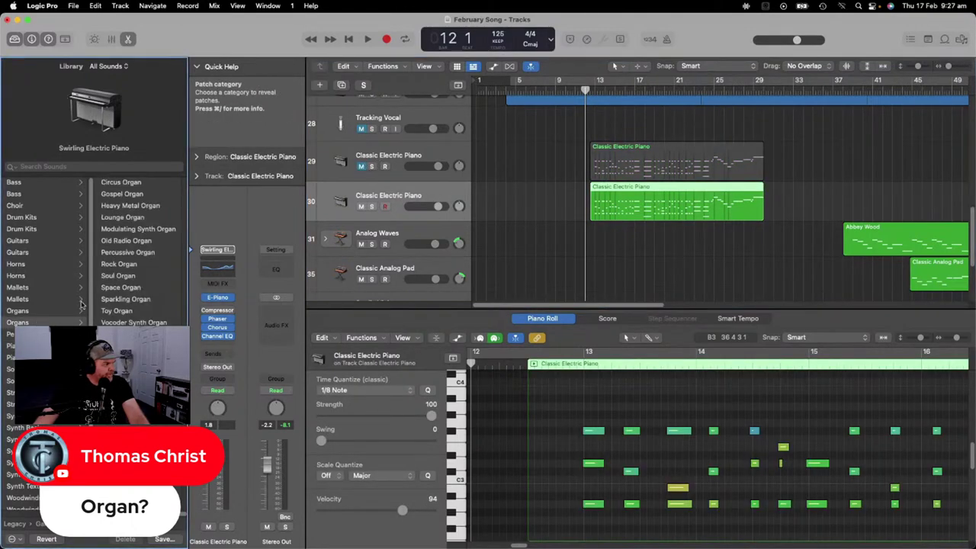
left_click(145, 263)
key("space")
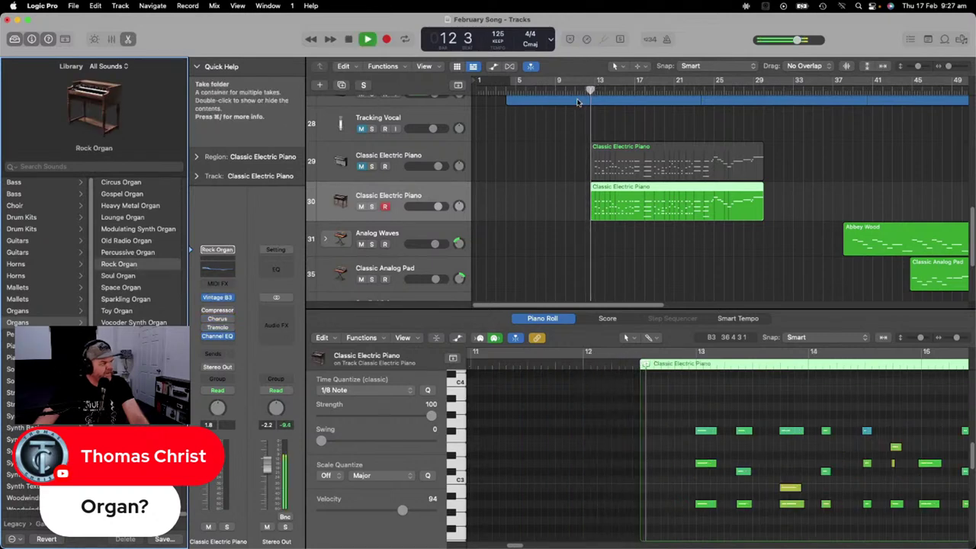
left_click(371, 207)
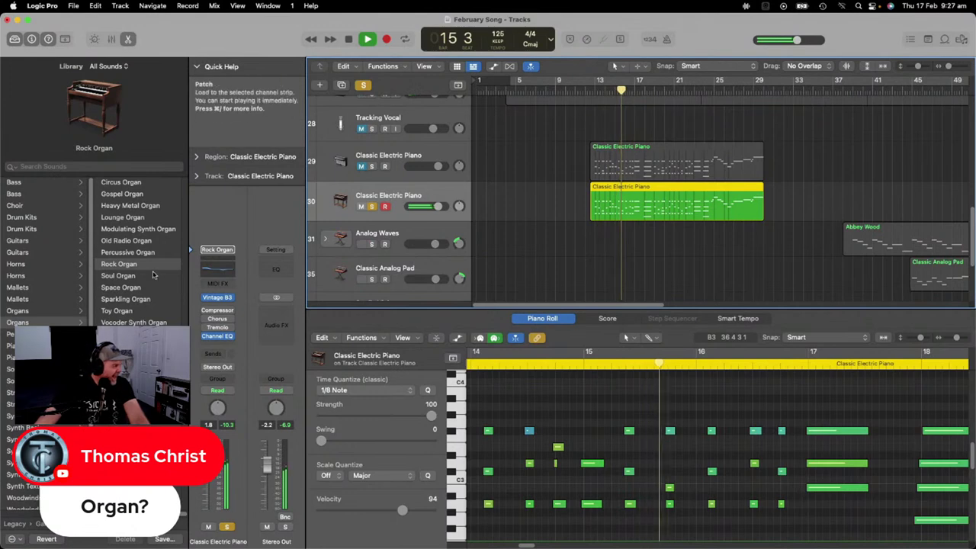
left_click(136, 195)
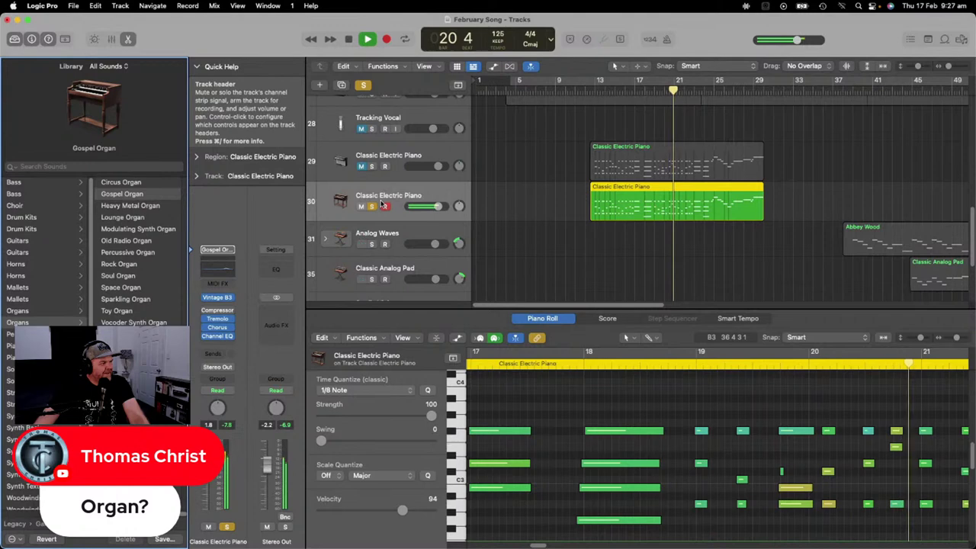
key("space")
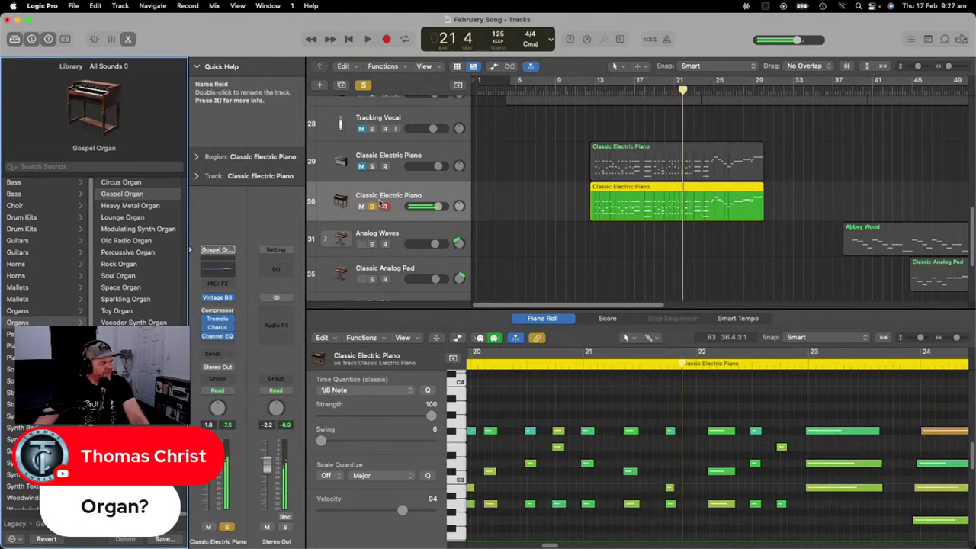
Load the Electric Piano patch on the duplicate track, listen to it soloed from about bar 22, and return the playhead to bar 13.
left_click(42, 346)
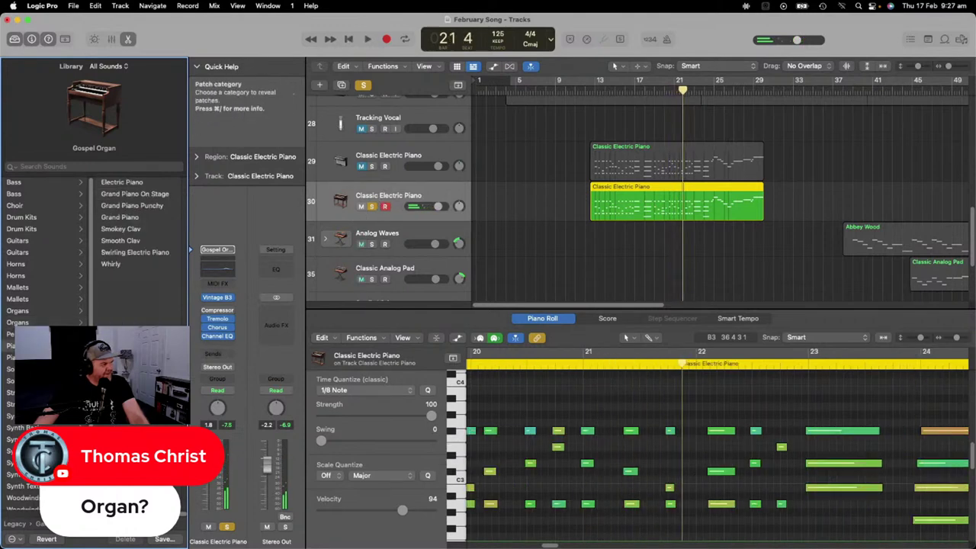
left_click(139, 184)
key("space")
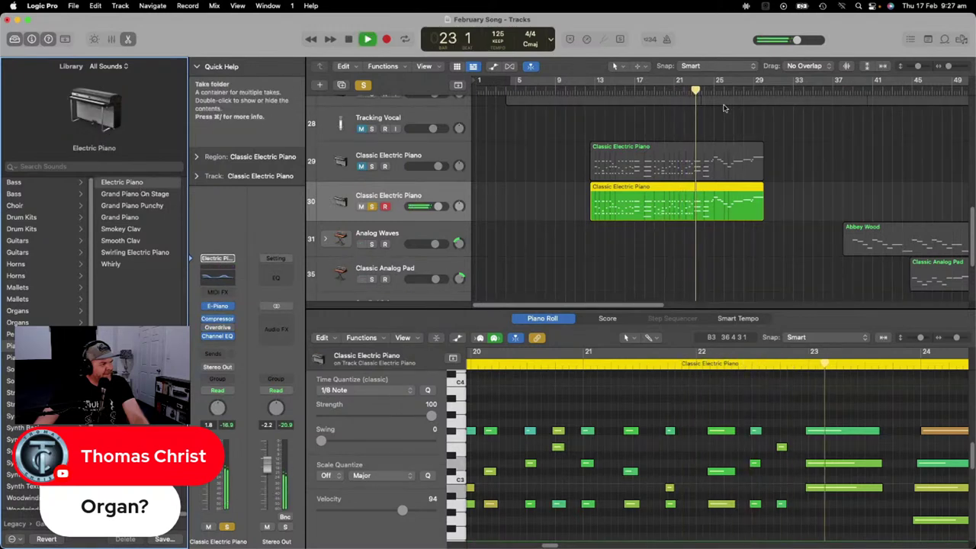
key("space")
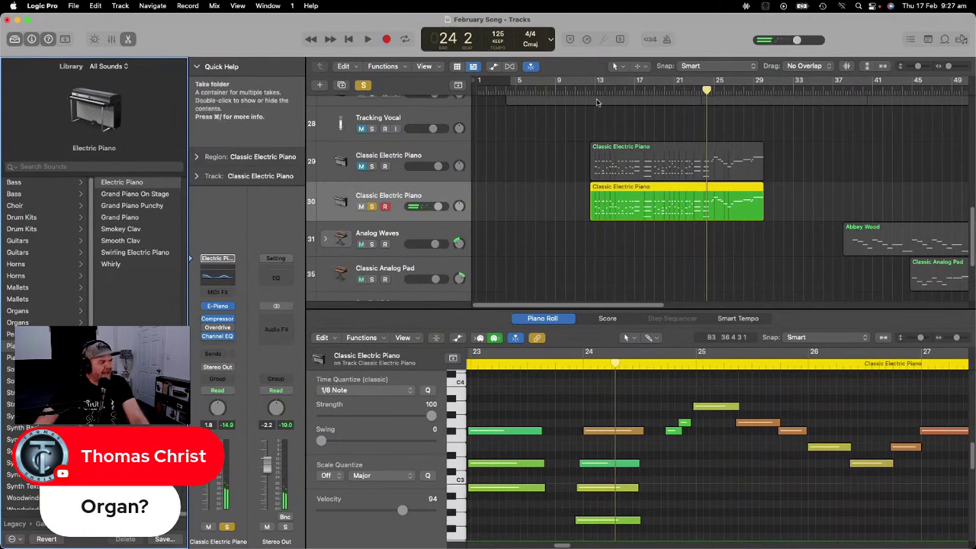
left_click(592, 91)
left_click_drag(592, 90, 585, 91)
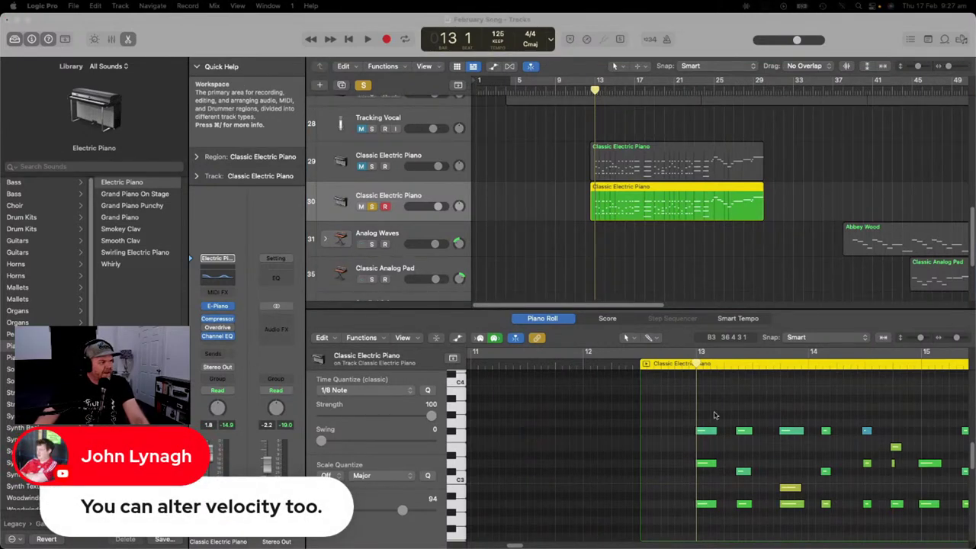
Lower the velocity of the duplicate region's first nine notes, from bar 13 to just before bar 14, to 61.
scroll(682, 452, "down", 5)
scroll(683, 467, "up", 5)
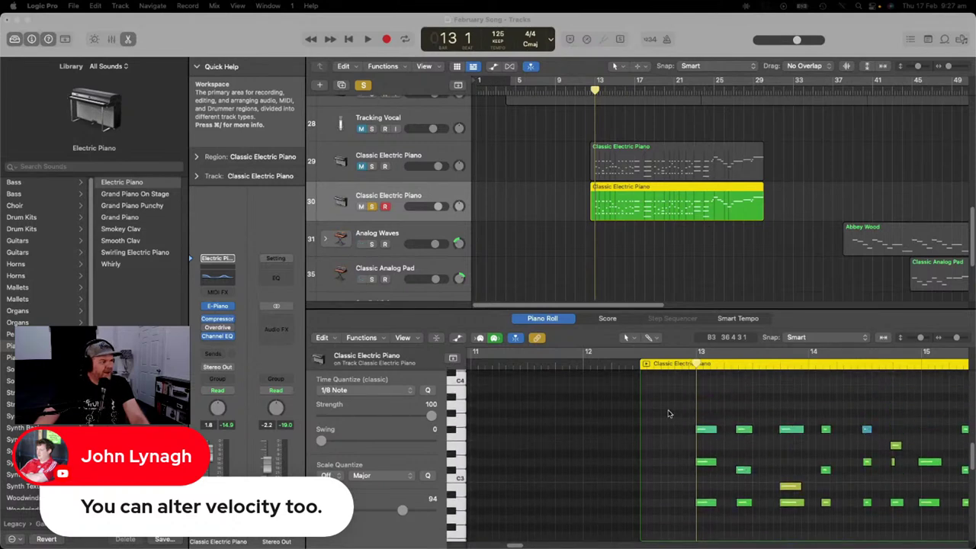
left_click_drag(518, 546, 524, 546)
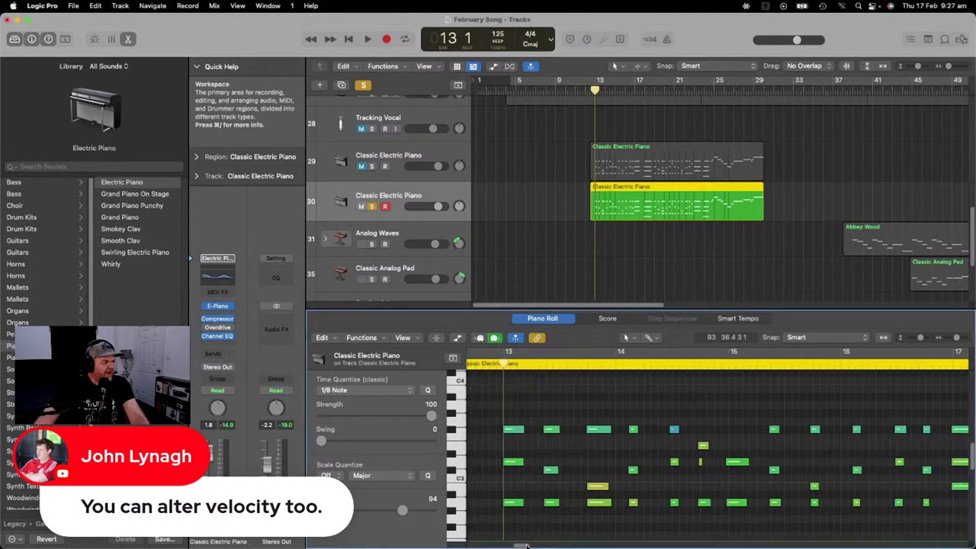
left_click_drag(513, 417, 632, 520)
left_click_drag(401, 509, 380, 509)
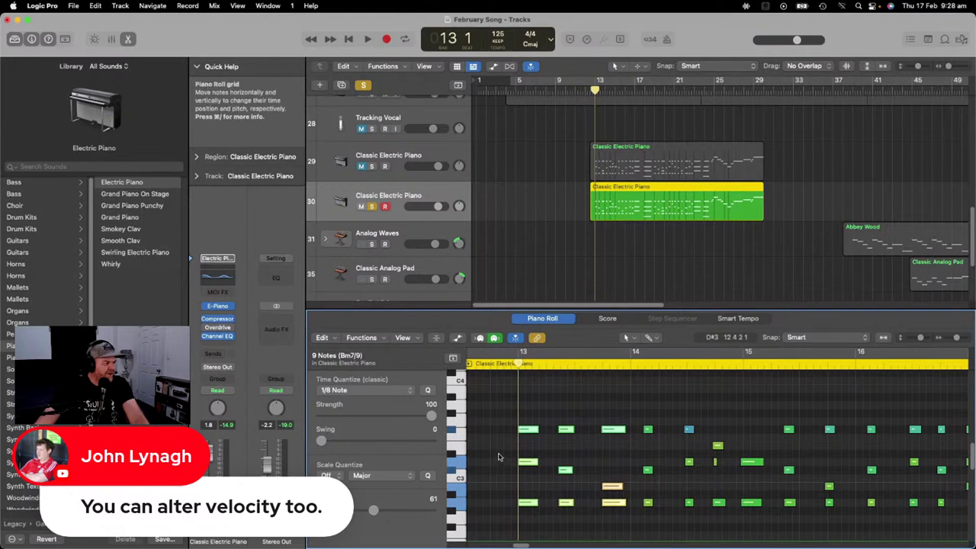
left_click(498, 456)
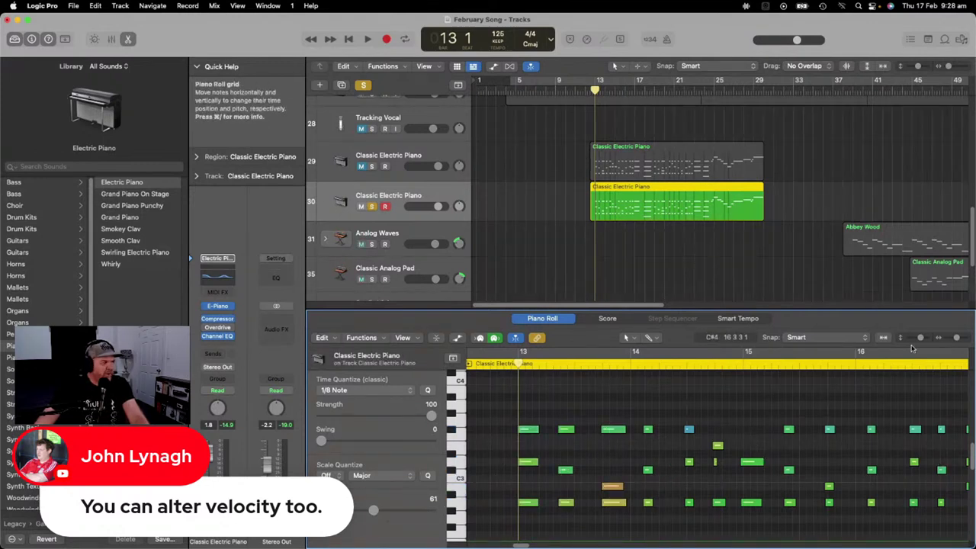
Unsolo the duplicate Classic Electric Piano track and play the Analog Waves track soloed from about bar 38.
left_click(727, 259)
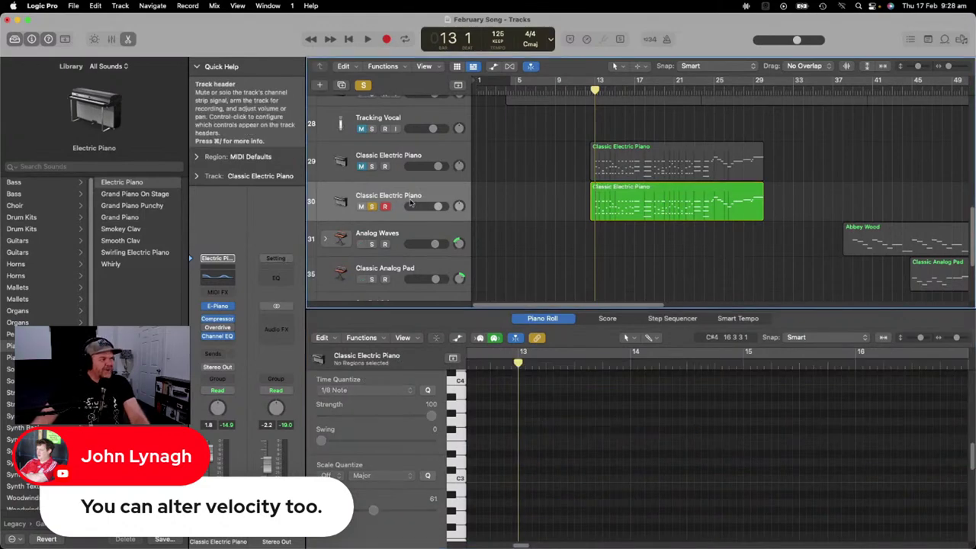
scroll(632, 213, "up", 3)
scroll(632, 213, "up", 7)
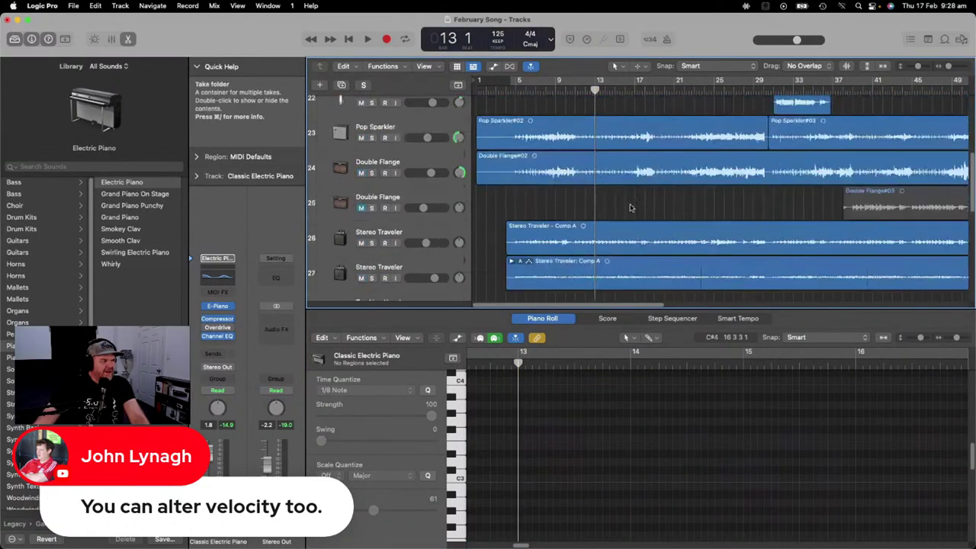
scroll(631, 204, "down", 9)
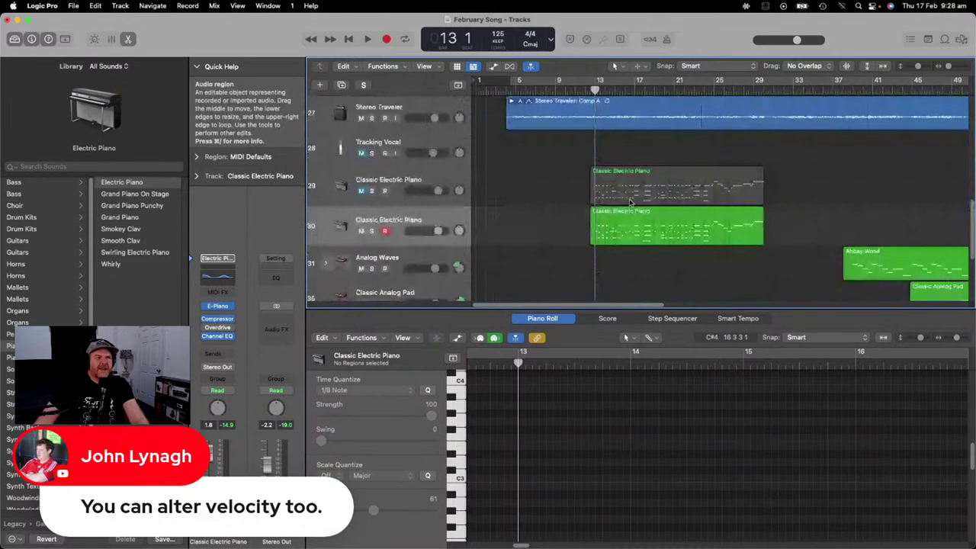
scroll(691, 196, "down", 3)
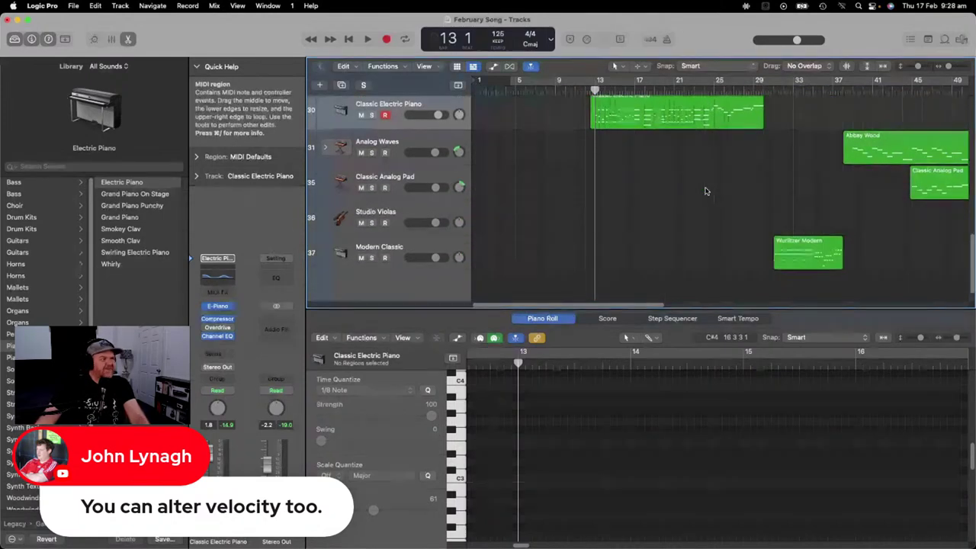
left_click_drag(611, 309, 695, 314)
left_click_drag(624, 90, 635, 90)
key("space")
key("s")
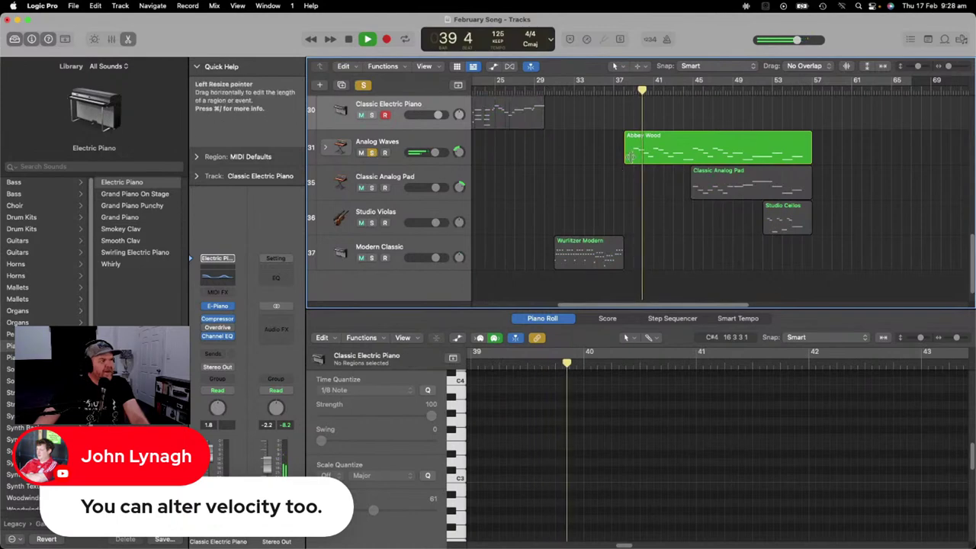
Add the Classic Analog Pad and Studio Violas tracks to the solo, play on from about bar 52, and select Studio Violas.
left_click(372, 187)
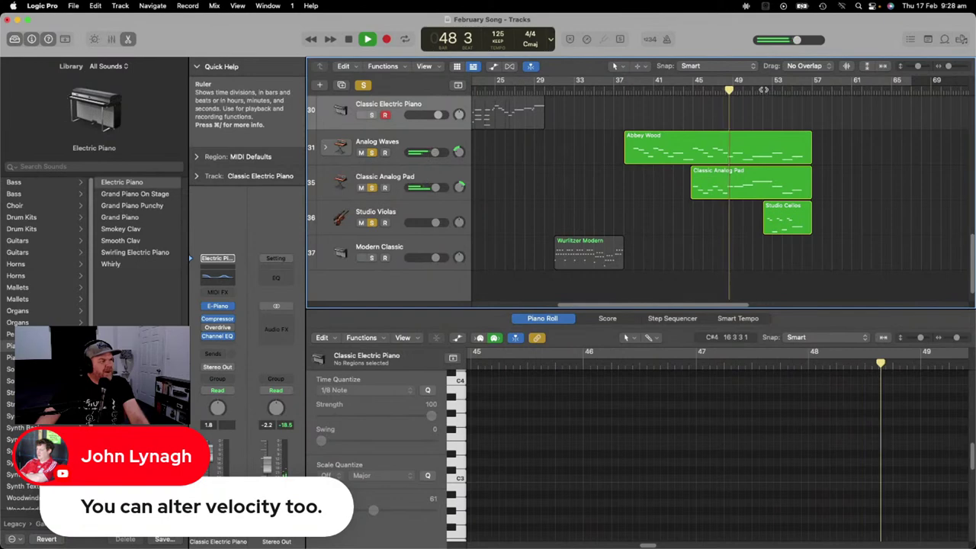
left_click(766, 90)
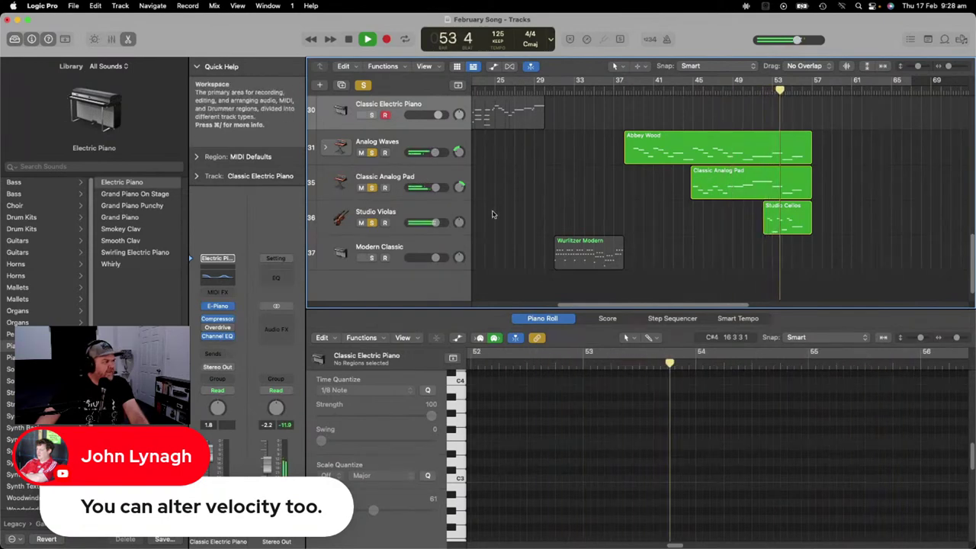
left_click(458, 206)
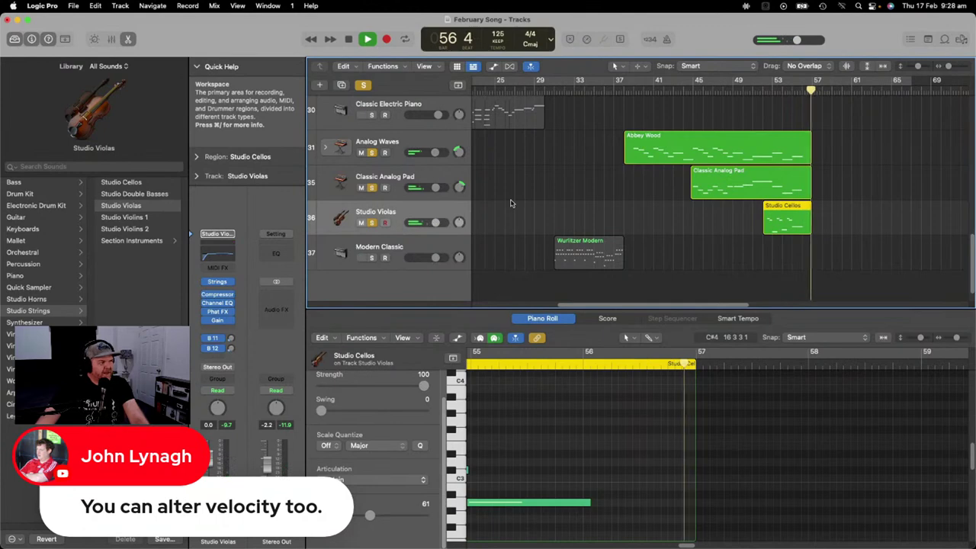
Stop playback and replace the Studio Violas patch with the Abbey Wood section instrument patch.
key("space")
left_click(716, 181)
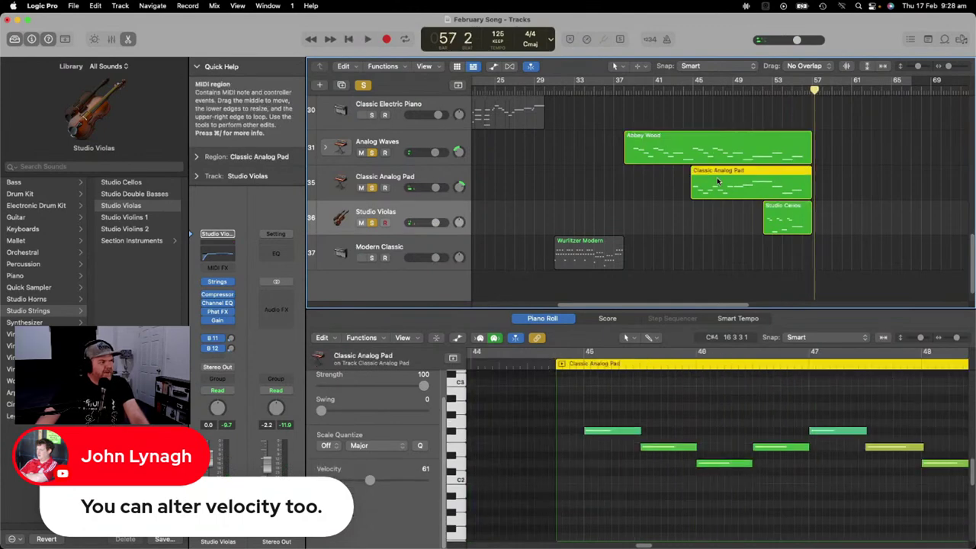
left_click(711, 225)
left_click(785, 220)
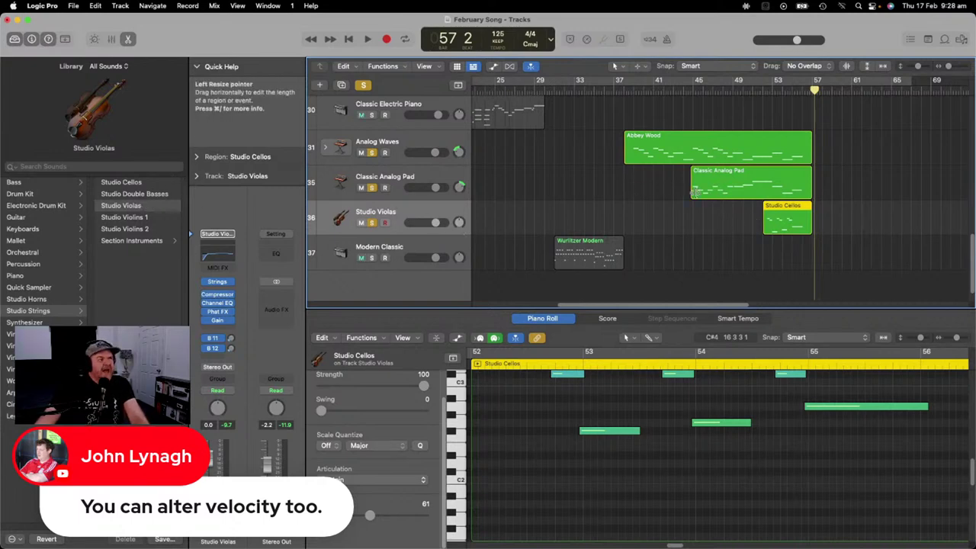
scroll(500, 183, "up", 2)
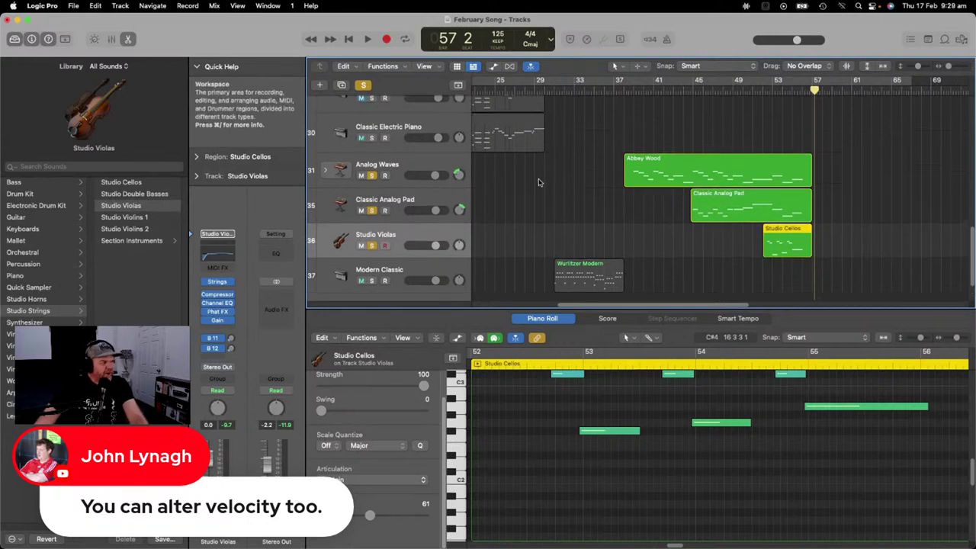
left_click(159, 243)
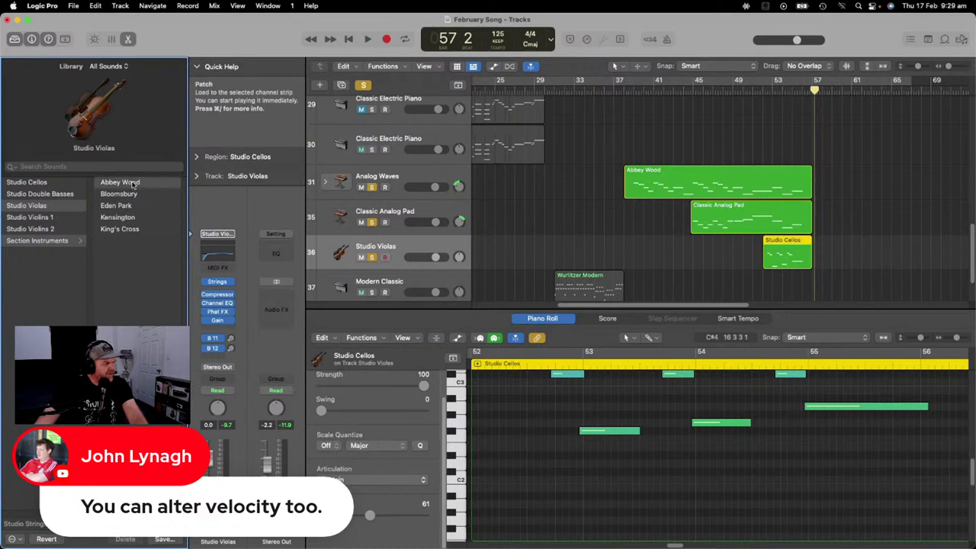
left_click(121, 183)
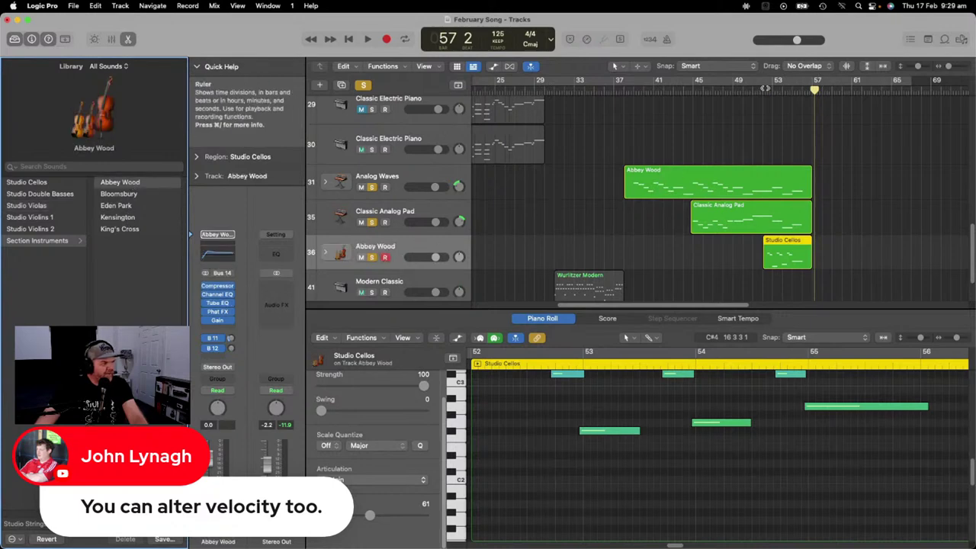
Play the soloed Abbey Wood track from about bar 52, lower its volume to -1.9 dB, and stop playback.
left_click(763, 89)
key("space")
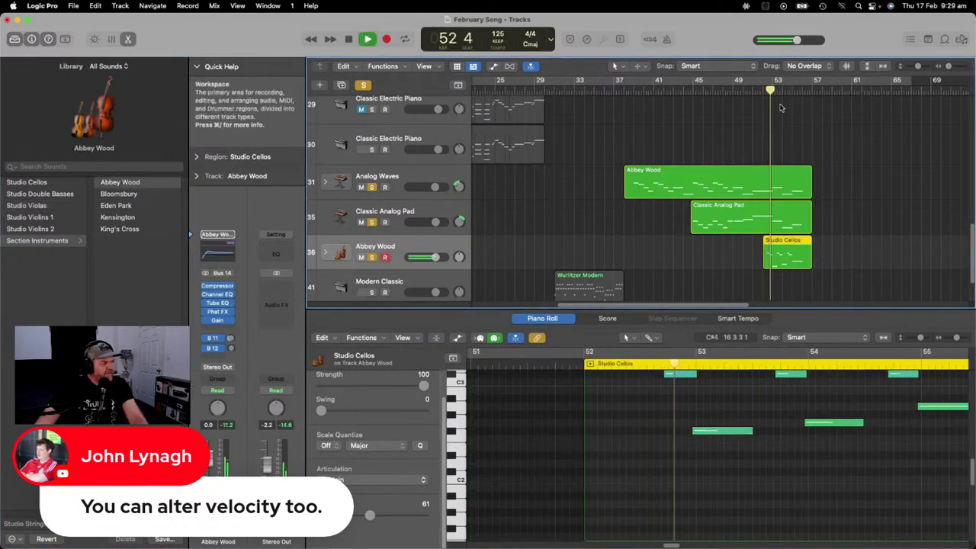
left_click_drag(434, 260, 426, 260)
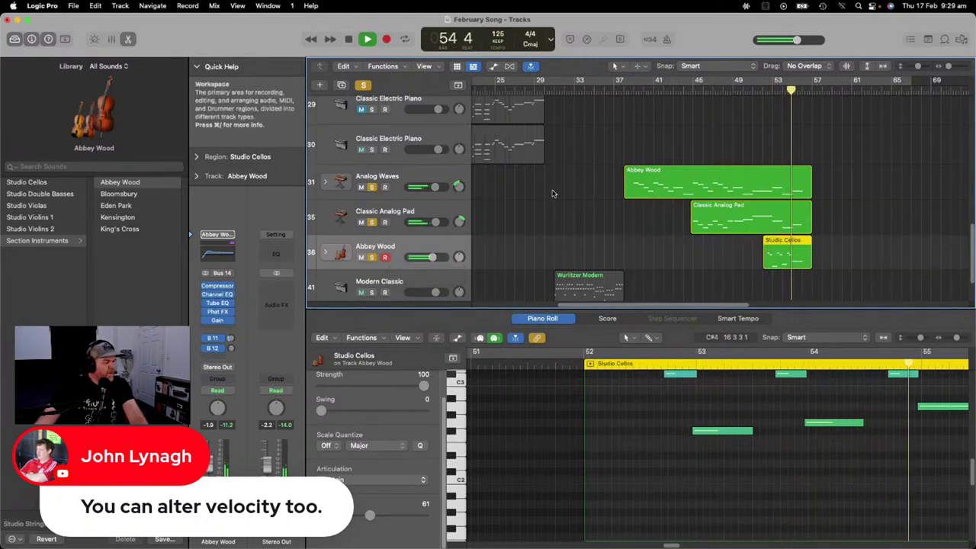
key("space")
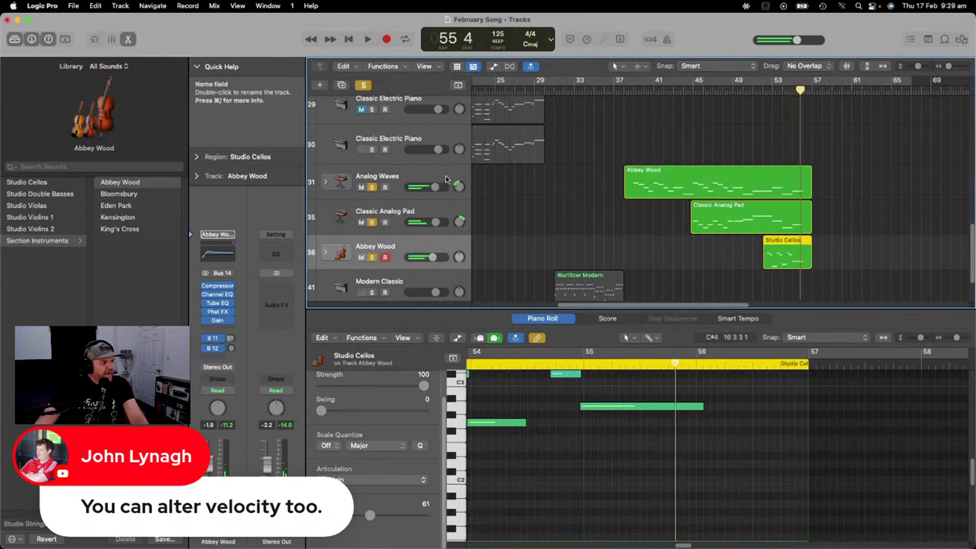
Look at the Analog Waves and Classic Analog Pad tracks with the playhead at bar 38.
left_click(463, 178)
left_click(625, 90)
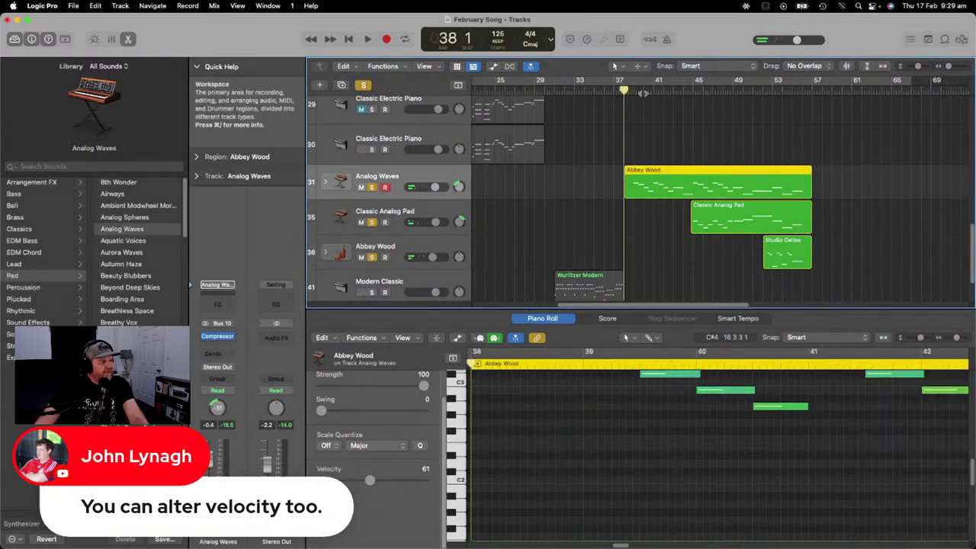
left_click(467, 209)
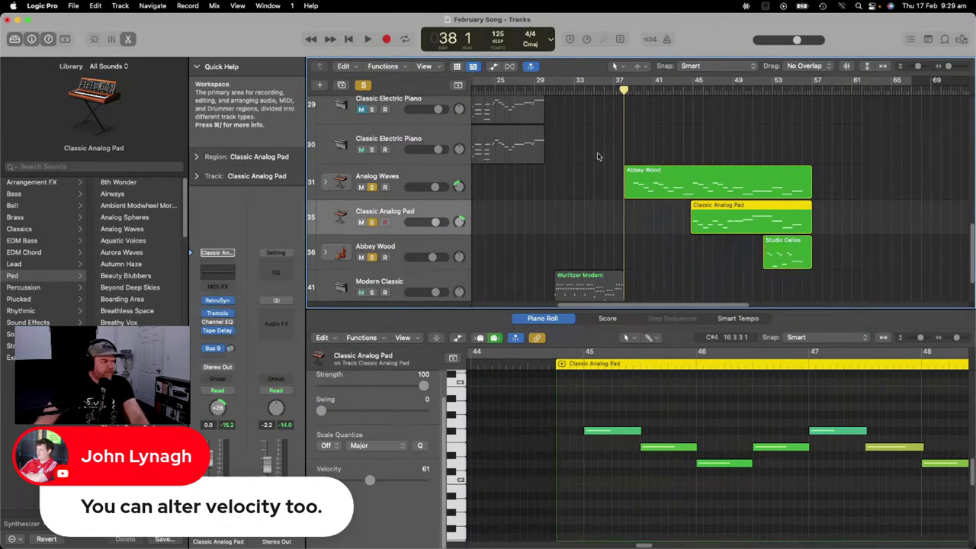
Solo the Modern Classic track, play it from about bar 31, and lower its volume to -4.5 dB.
scroll(602, 162, "down", 3)
left_click(371, 237)
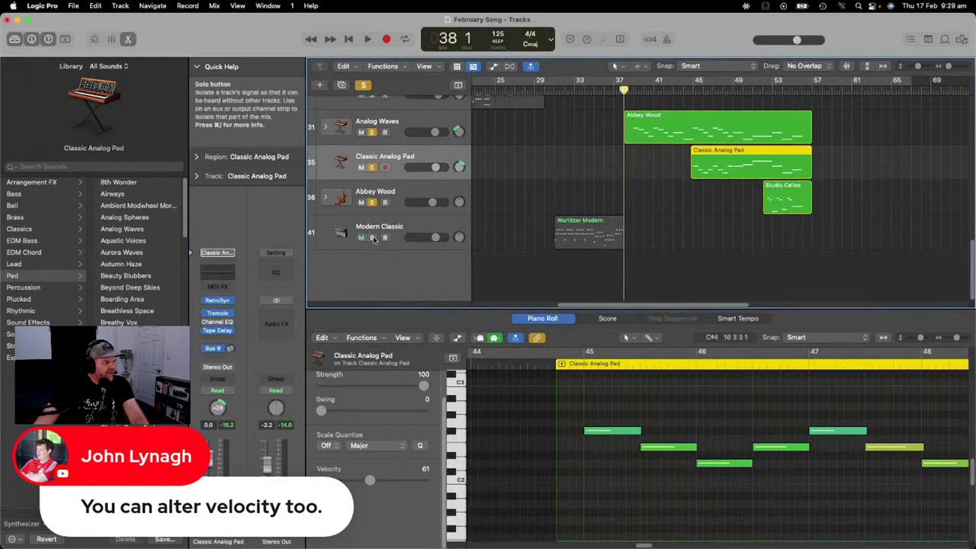
left_click(560, 85)
key("space")
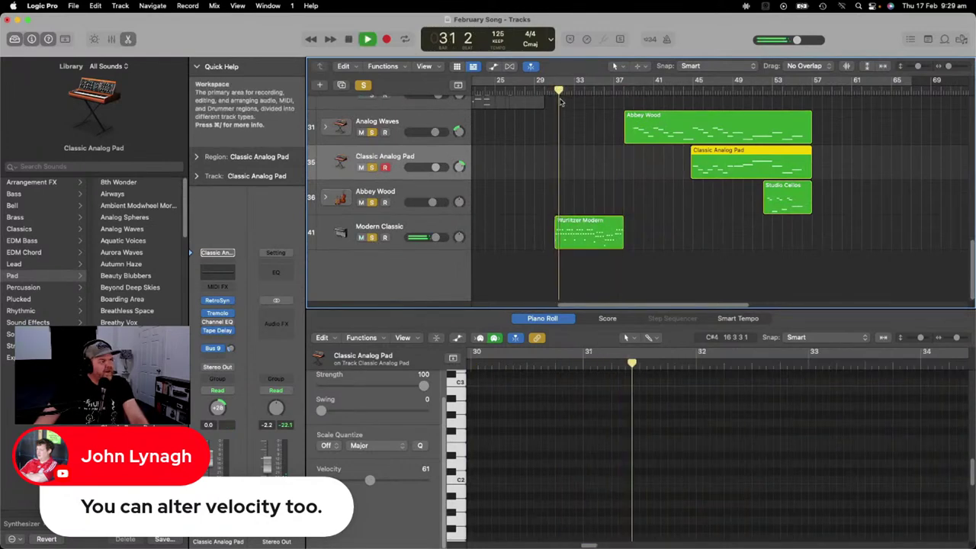
left_click(452, 226)
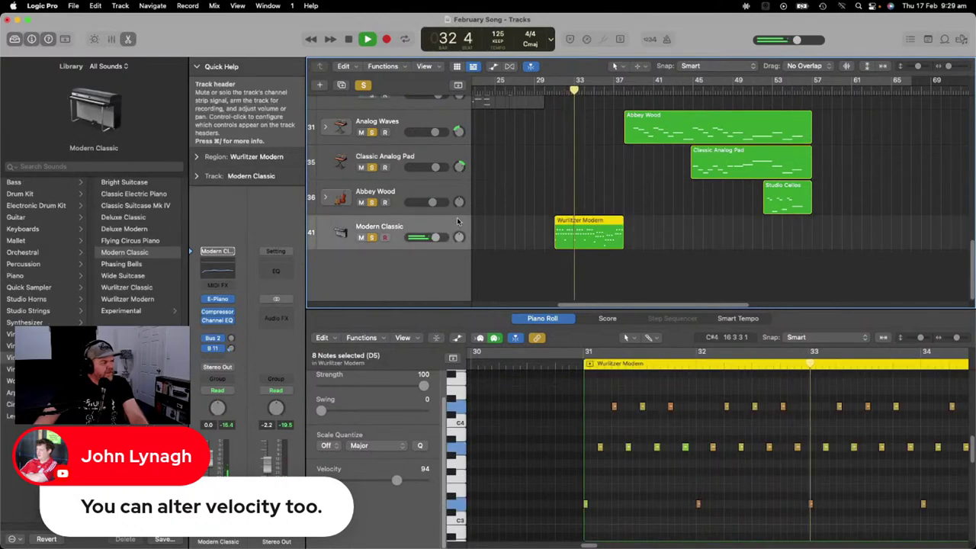
left_click_drag(446, 237, 427, 237)
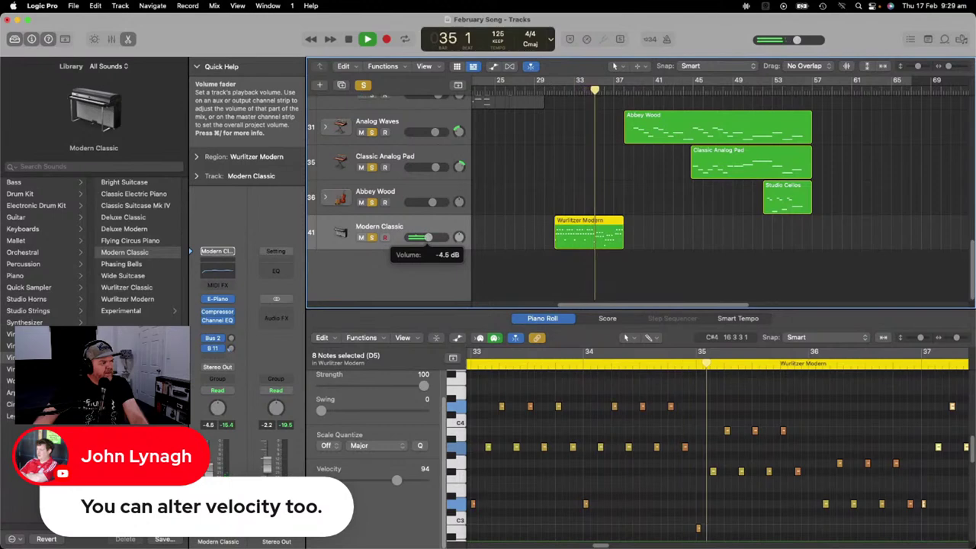
Add the second Classic Electric Piano track to the solo and listen from about bar 12 to bar 18.
scroll(488, 199, "up", 5)
scroll(489, 199, "down", 3)
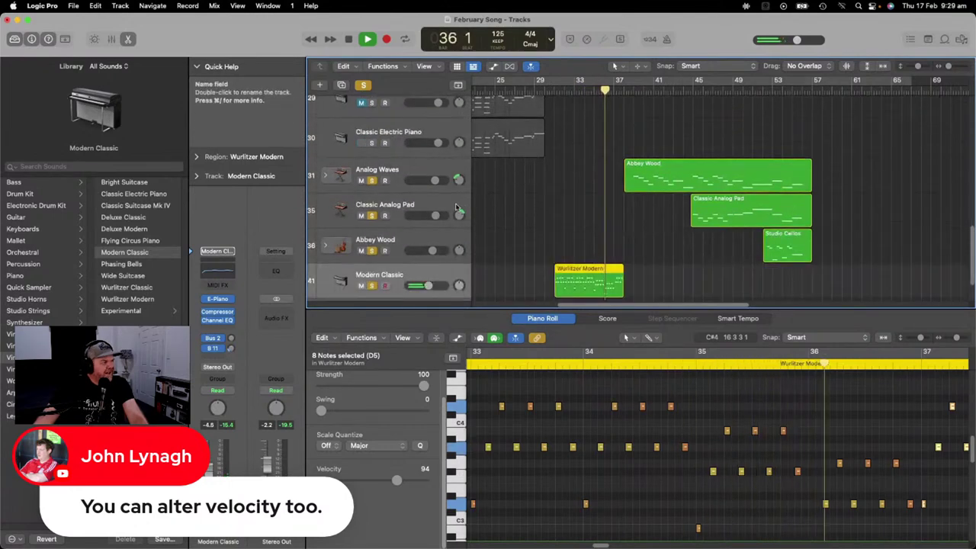
scroll(489, 199, "up", 3)
key("space")
left_click_drag(506, 89, 546, 90)
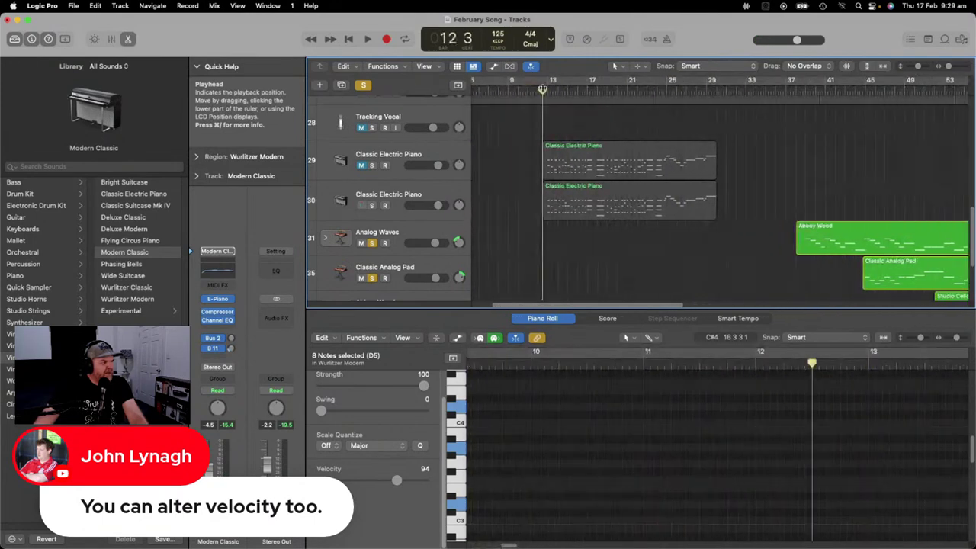
left_click(371, 206)
key("space")
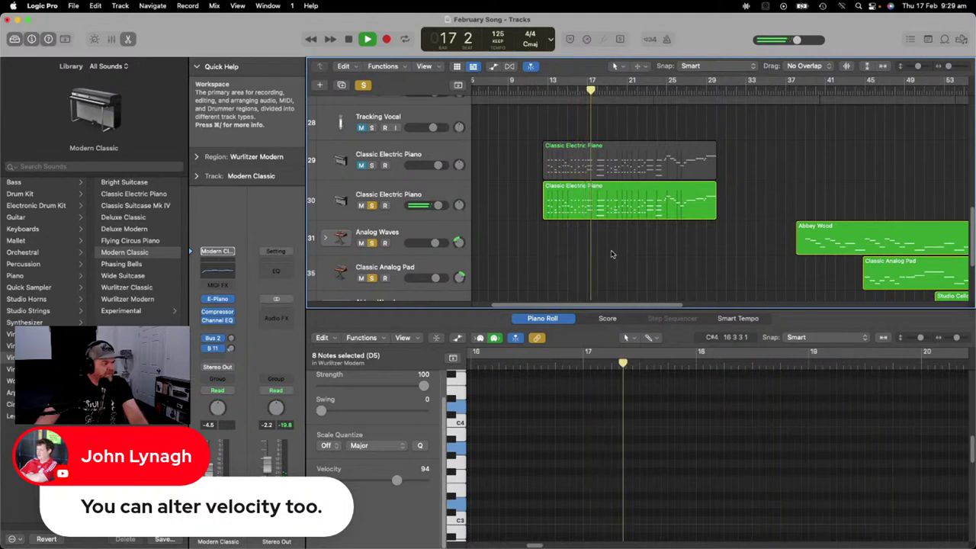
key("space")
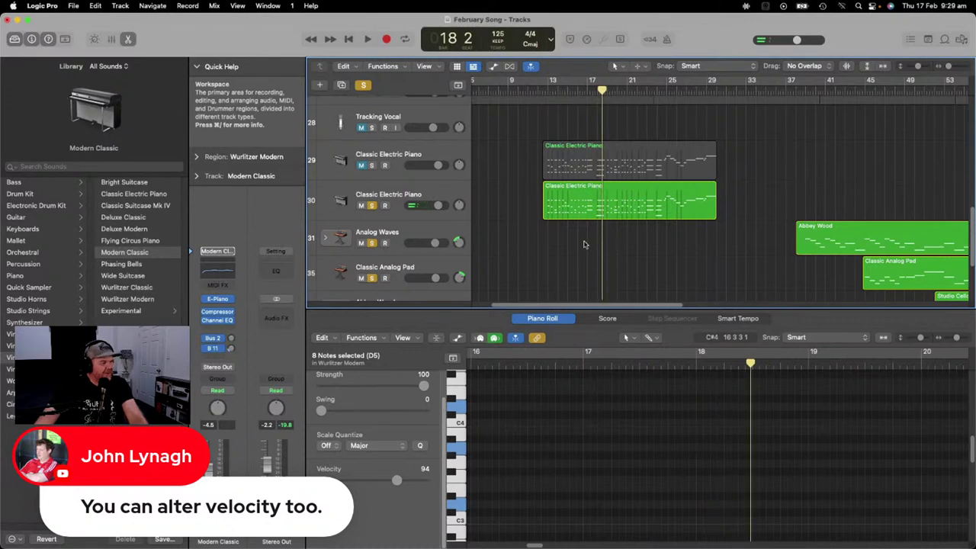
Unsolo the second Classic Electric Piano, Analog Waves, Classic Analog Pad, Abbey Wood and Modern Classic tracks.
scroll(487, 173, "down", 4)
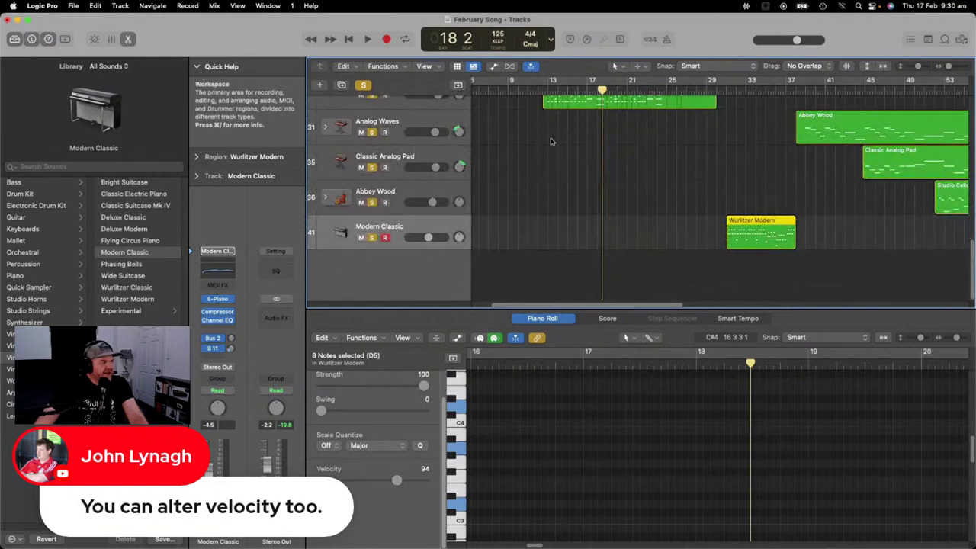
scroll(461, 177, "up", 2)
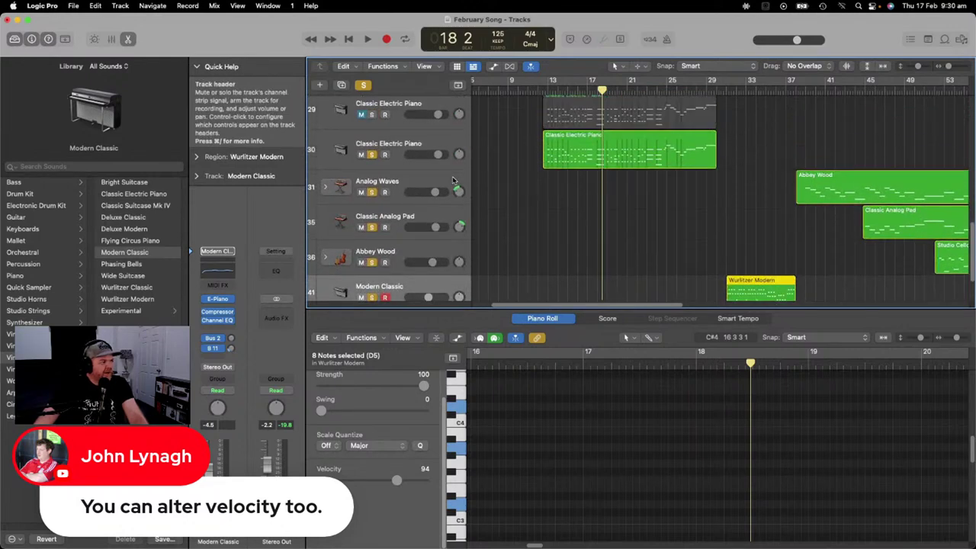
left_click(372, 158)
left_click(372, 196)
left_click(371, 231)
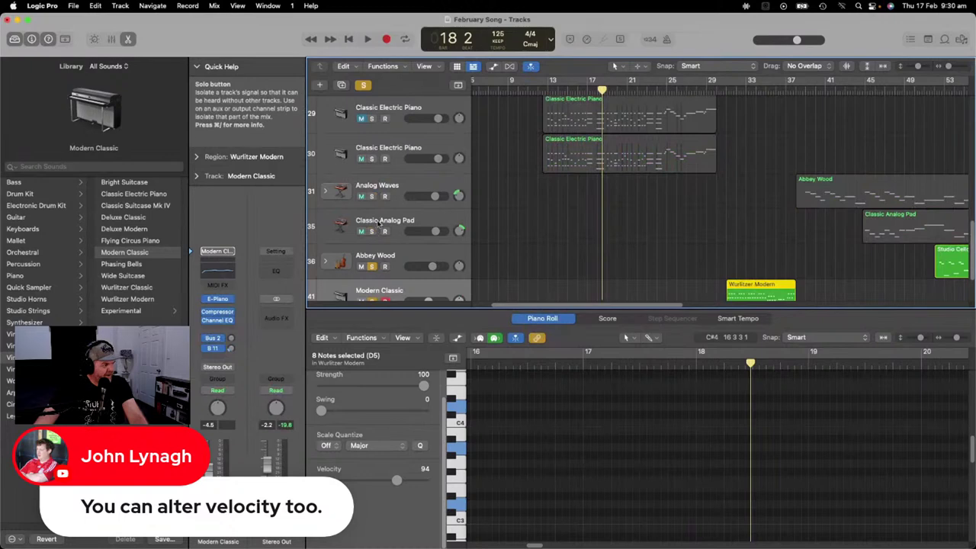
scroll(375, 221, "down", 2)
left_click(371, 202)
left_click(372, 238)
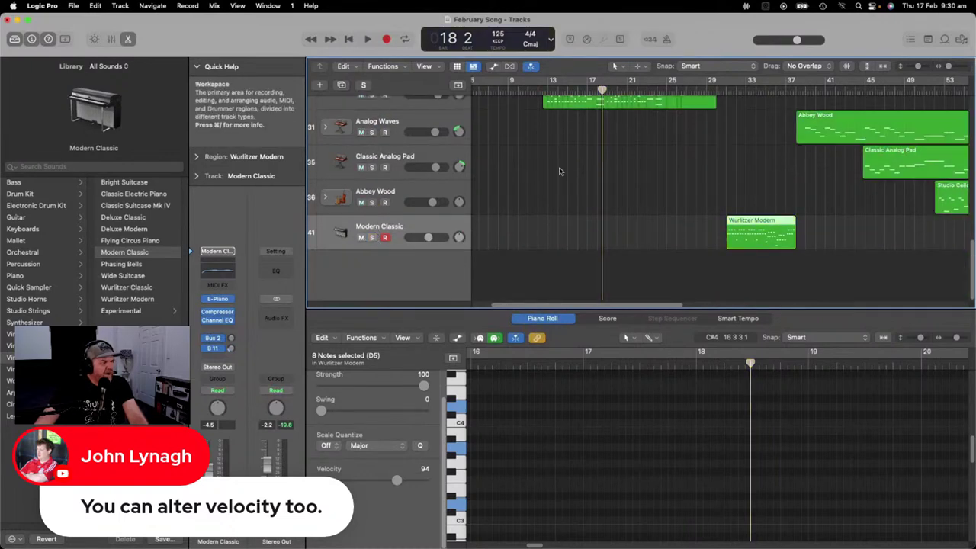
Zoom the arrangement out horizontally to fit the whole song and look over all tracks.
scroll(558, 170, "up", 10)
scroll(558, 162, "up", 1)
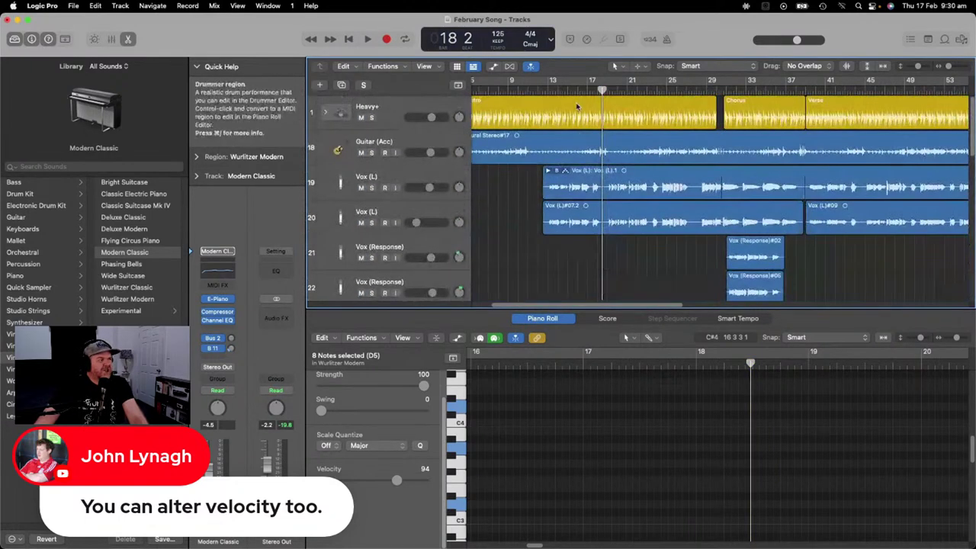
left_click_drag(948, 66, 945, 66)
scroll(860, 165, "down", 12)
scroll(843, 172, "down", 3)
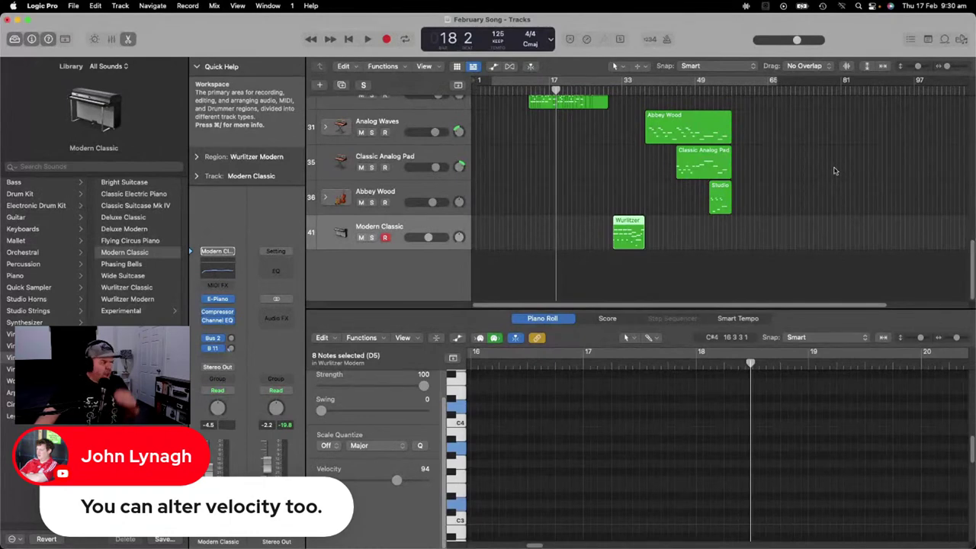
scroll(585, 185, "up", 10)
scroll(585, 182, "up", 5)
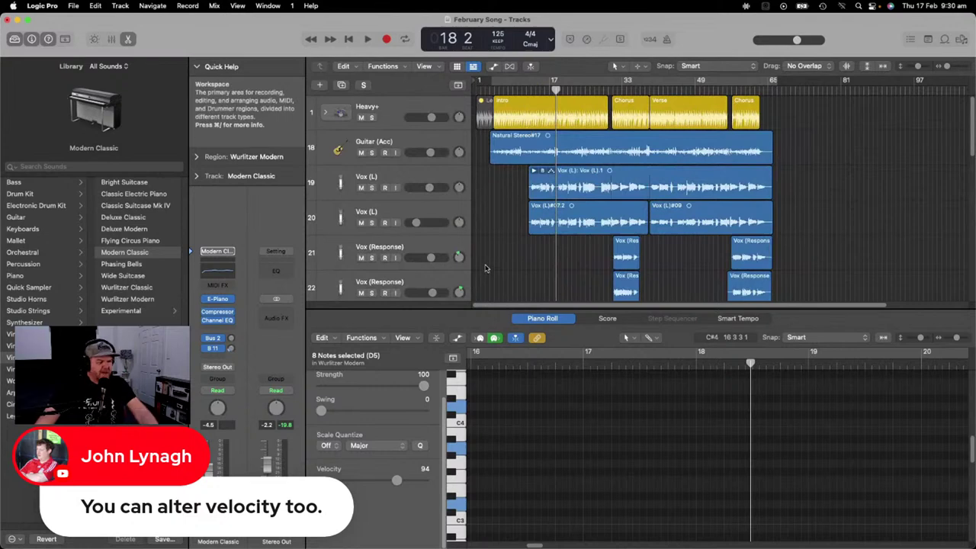
Set up the window for mixing, with an enlarged Mixer showing the faders and the Library and inspector hidden.
key("x")
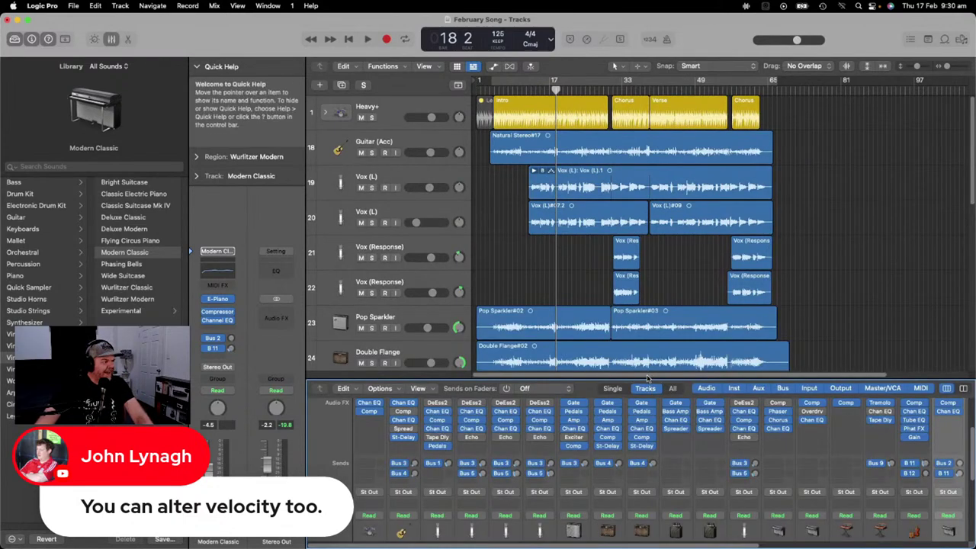
left_click_drag(647, 379, 647, 278)
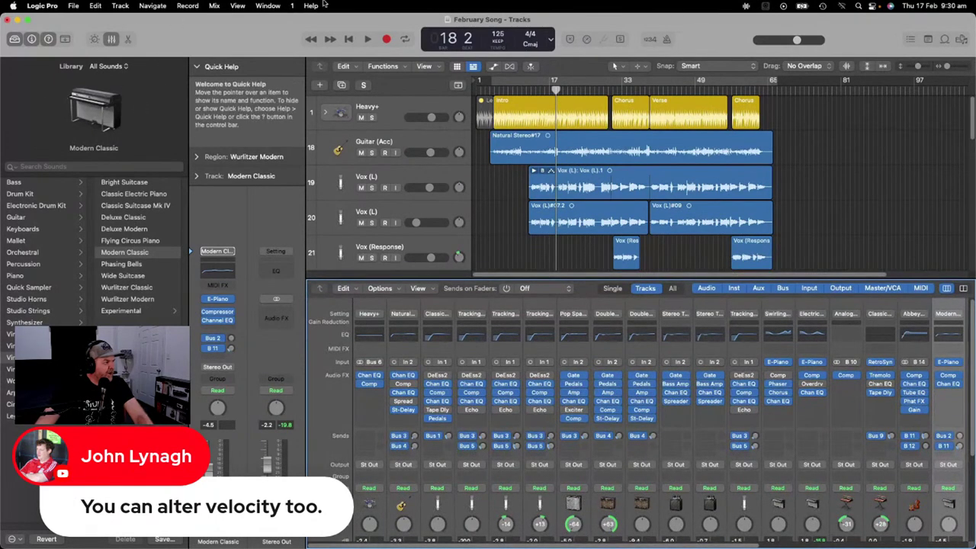
left_click(237, 6)
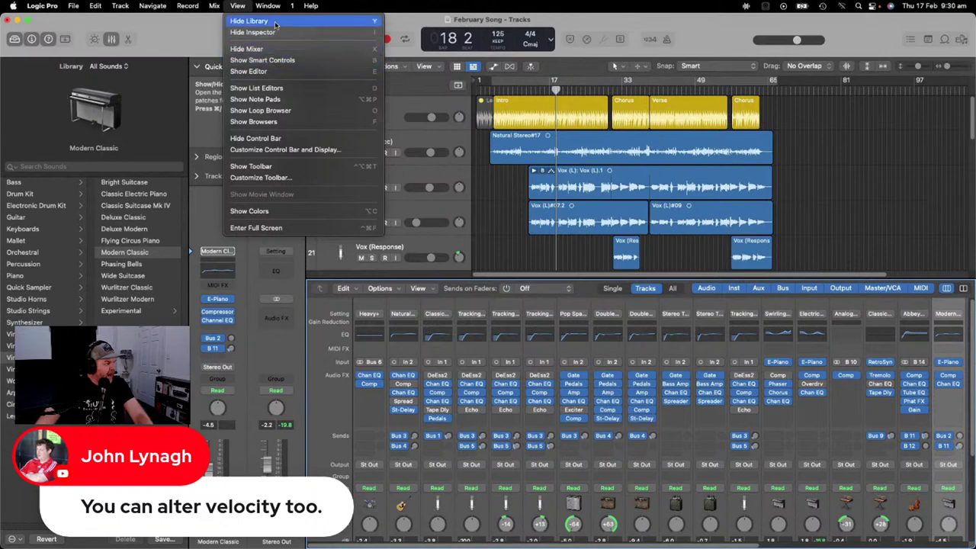
left_click(416, 4)
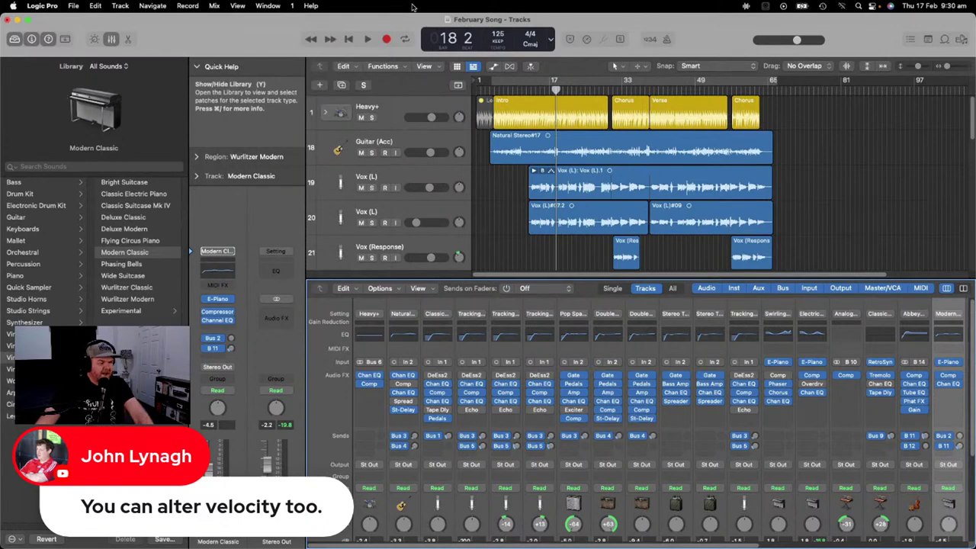
key("y")
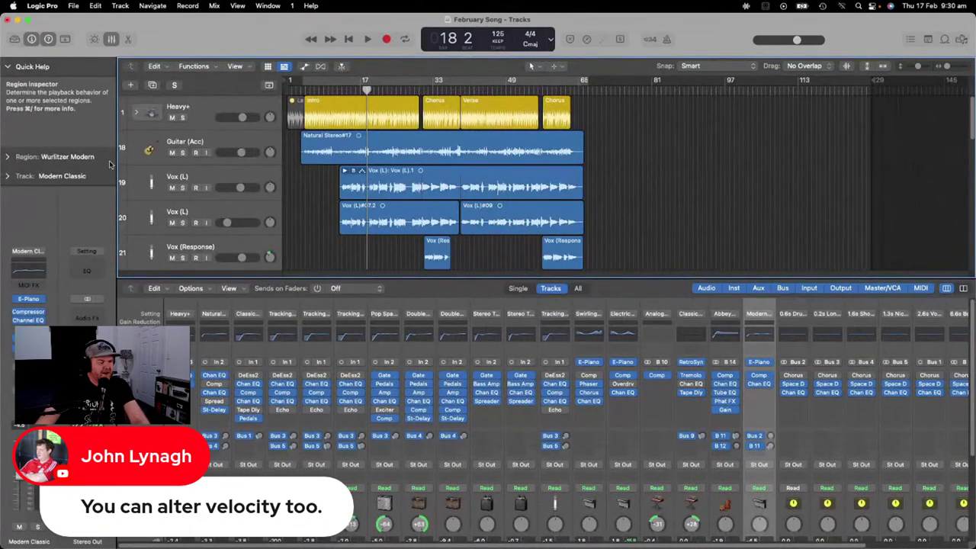
key("i")
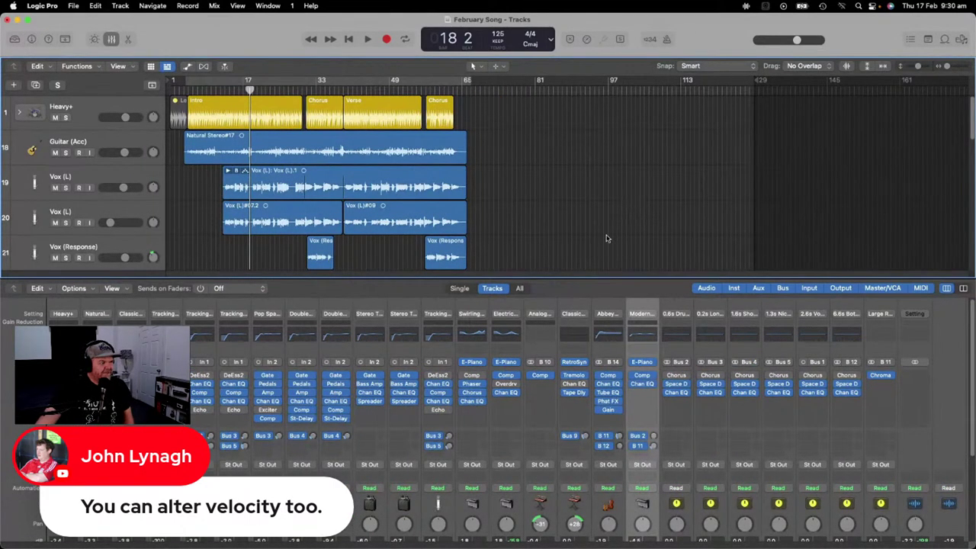
scroll(608, 248, "down", 1)
left_click_drag(583, 278, 583, 147)
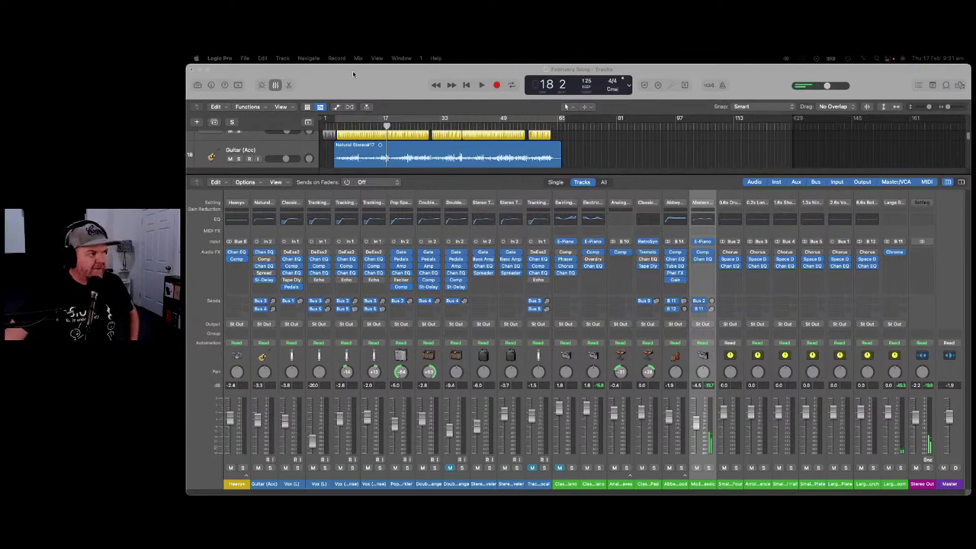
Play the full mix from about bar 4.
left_click(334, 127)
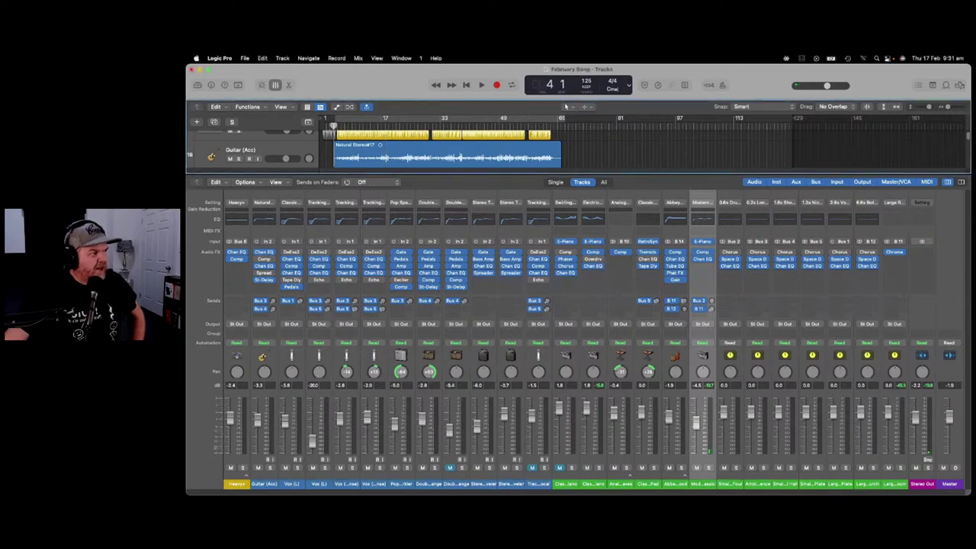
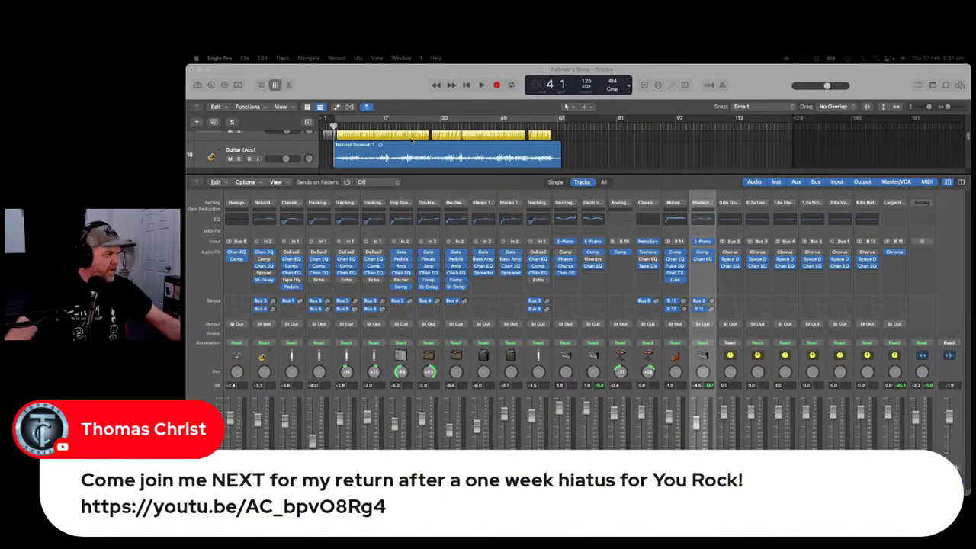
left_click(345, 125)
left_click(336, 124)
key("space")
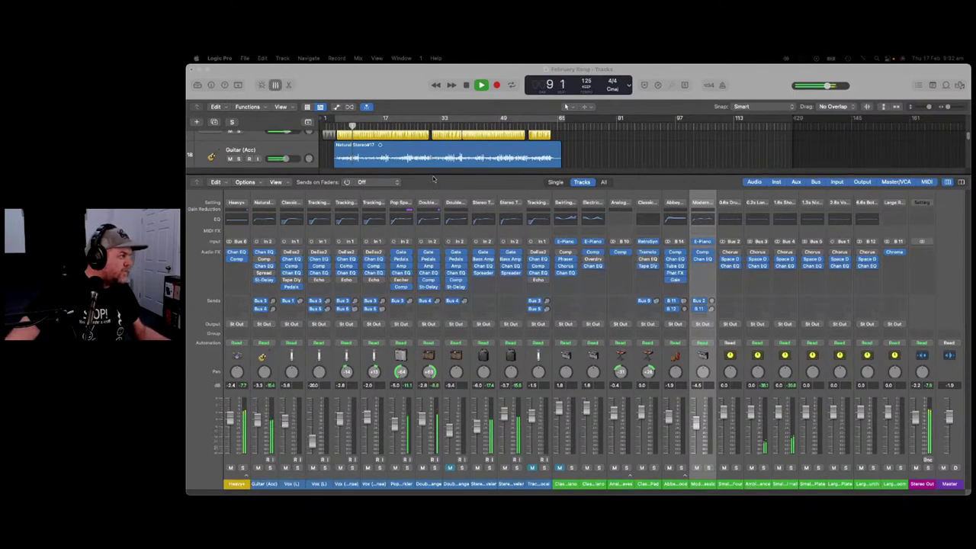
Raise the Pop Sparkler guitar to -4.4 dB and the guitar channel beside it to -1.3 dB.
left_click(404, 197)
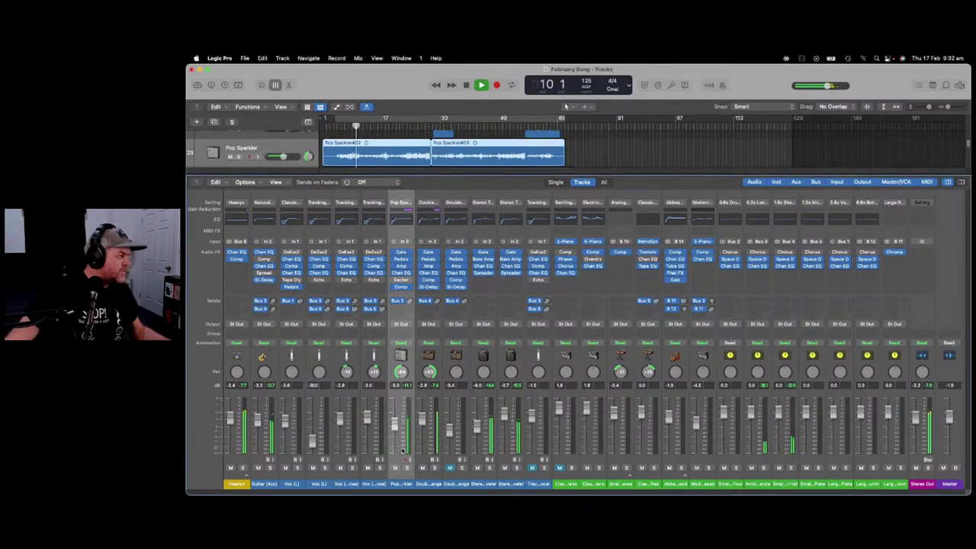
left_click_drag(395, 425, 422, 411)
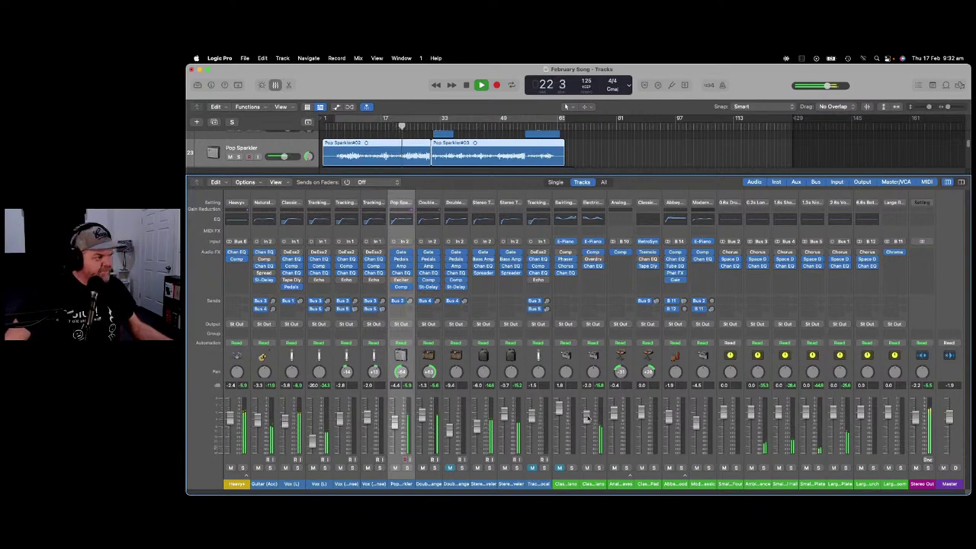
Set the second Classic Electric Piano's level to -1.2 dB, checking it briefly in solo against the full mix.
left_click_drag(586, 418, 586, 398)
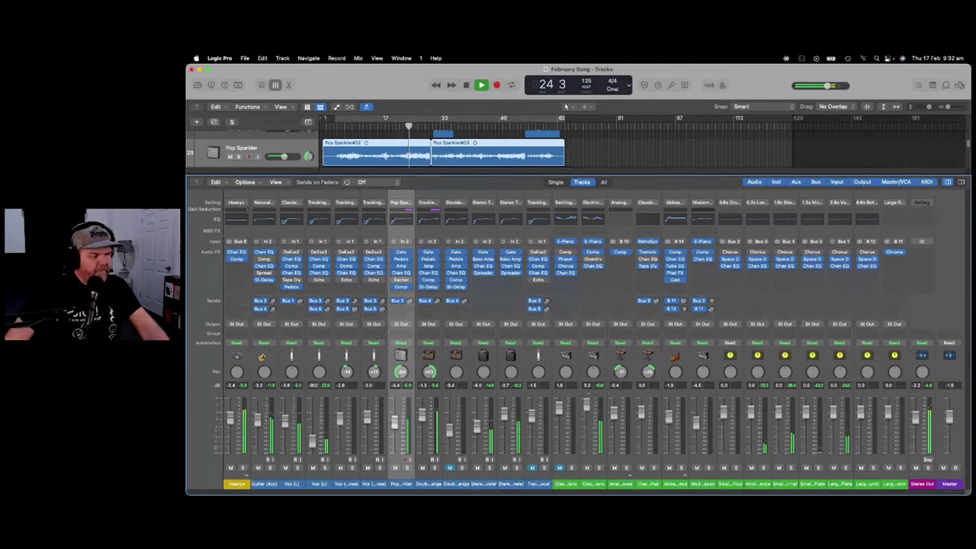
key("s")
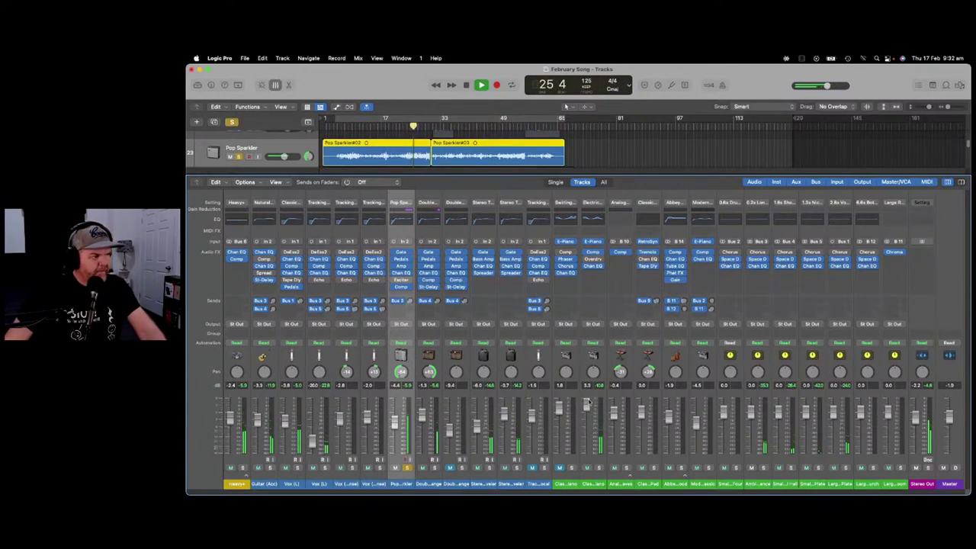
key("s")
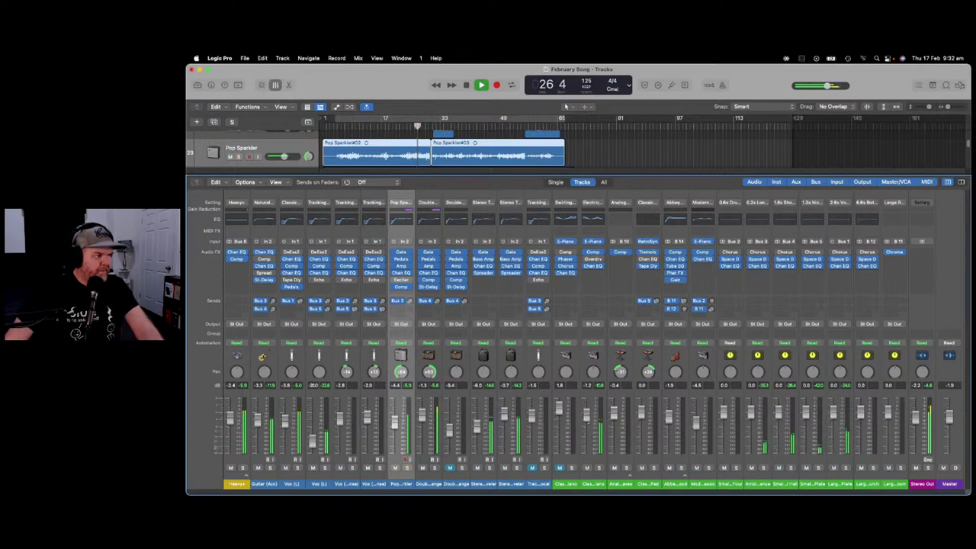
left_click(592, 393)
key("s")
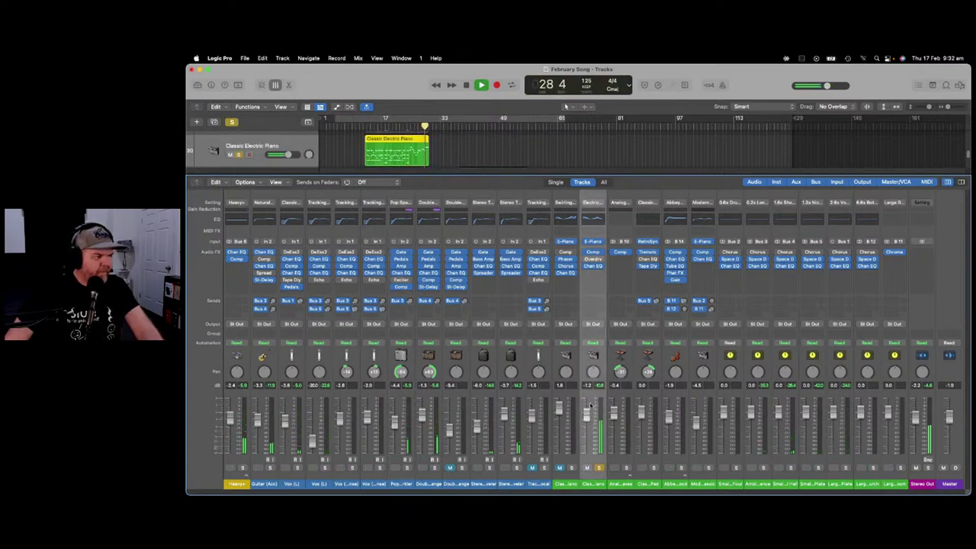
key("s")
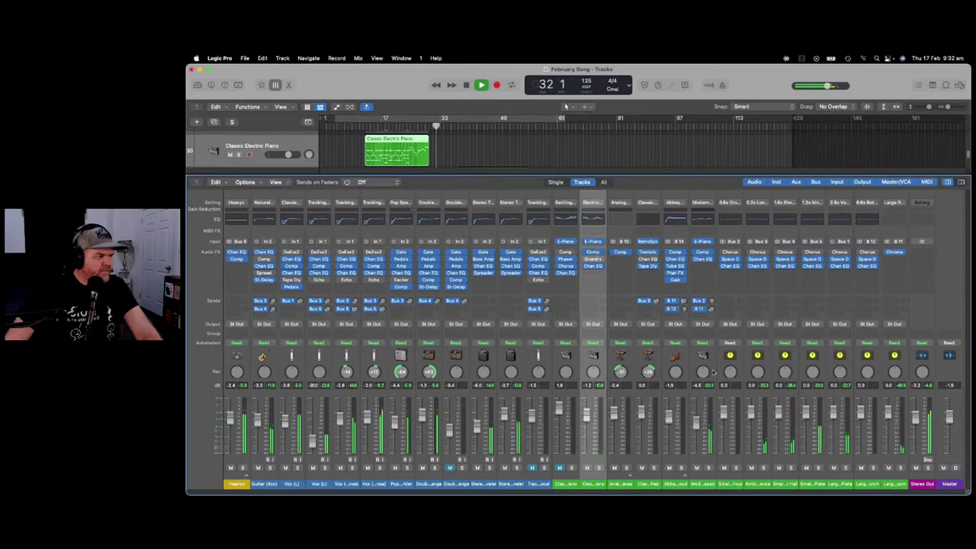
Solo Modern Classic briefly, return to the full mix and set its level to -3.6 dB.
left_click(708, 398)
key("s")
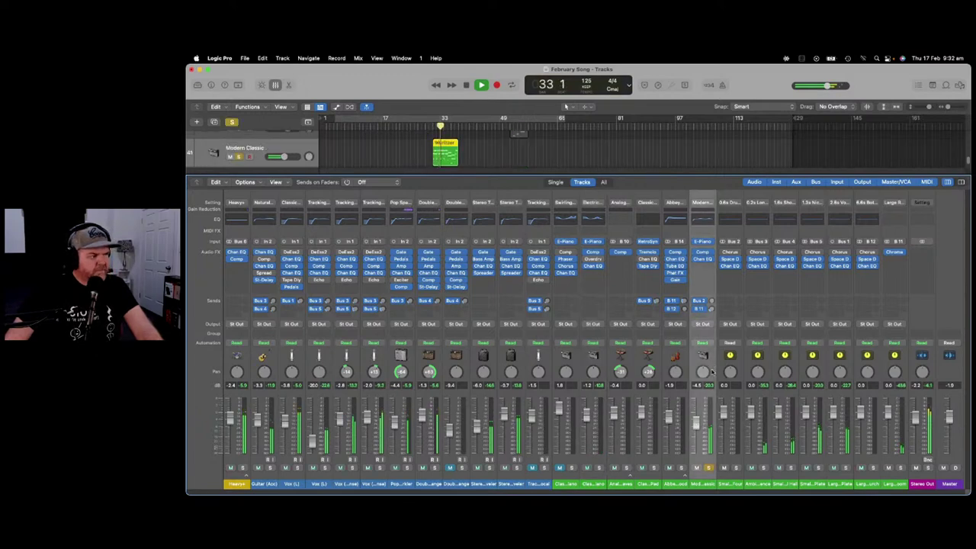
key("s")
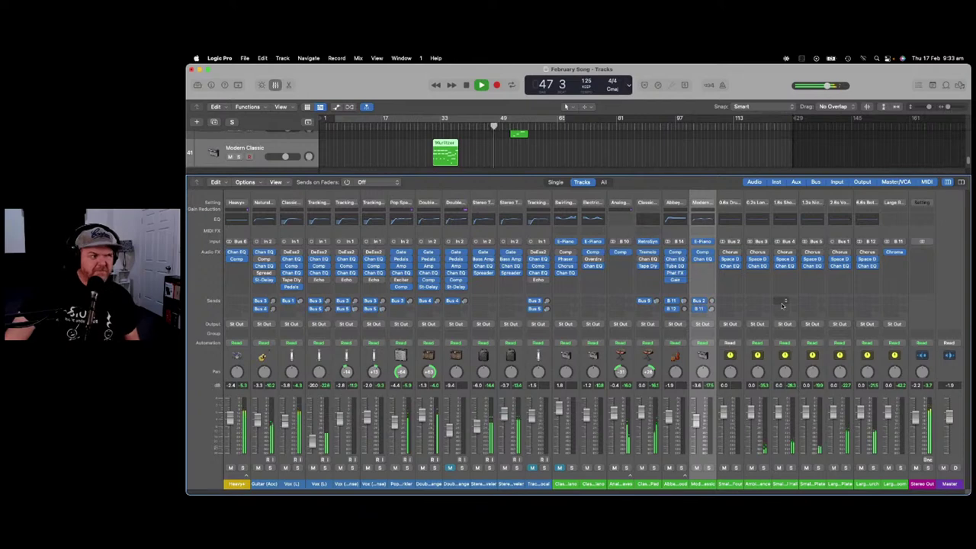
Select Classic Analog Pad and Analog Waves in turn while listening to their section, and play the mix on past bar 56.
left_click(639, 364)
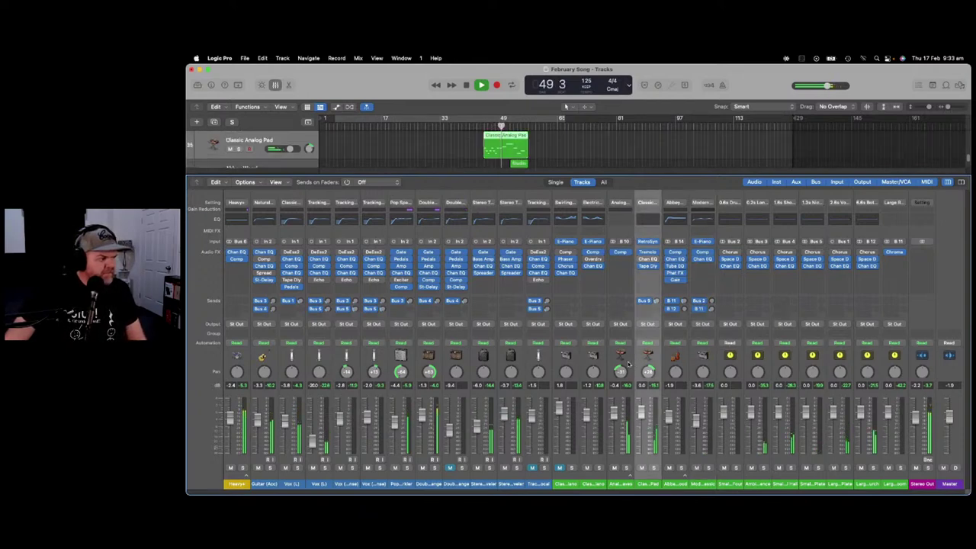
left_click(627, 364)
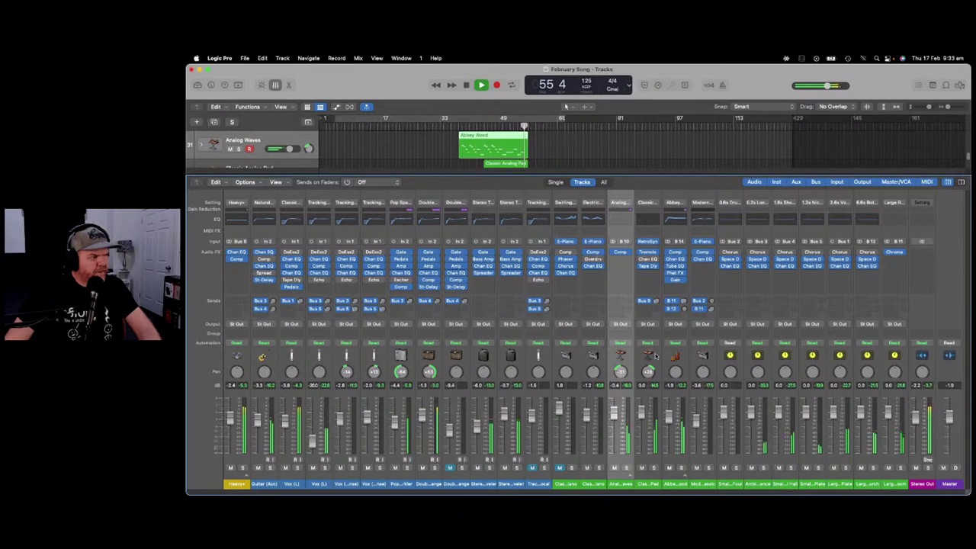
key("space")
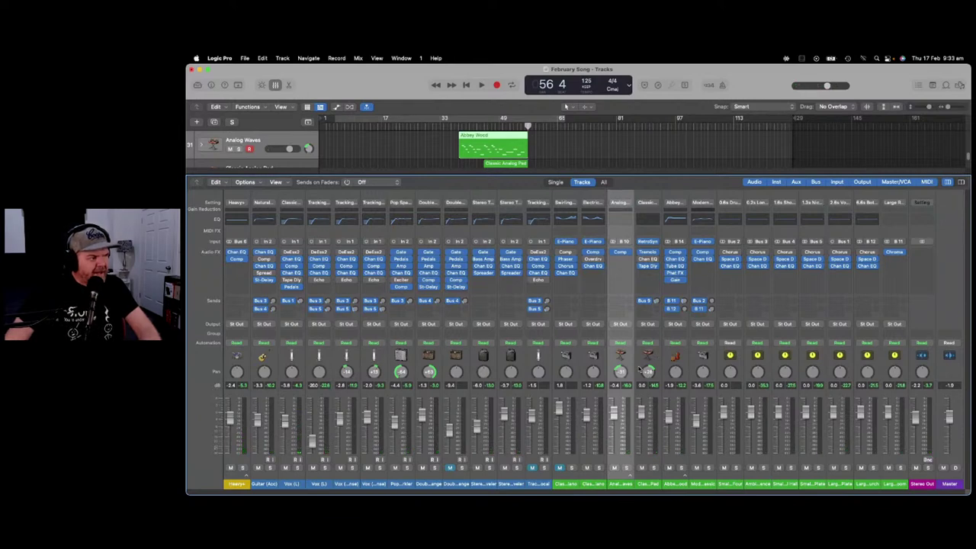
key("space")
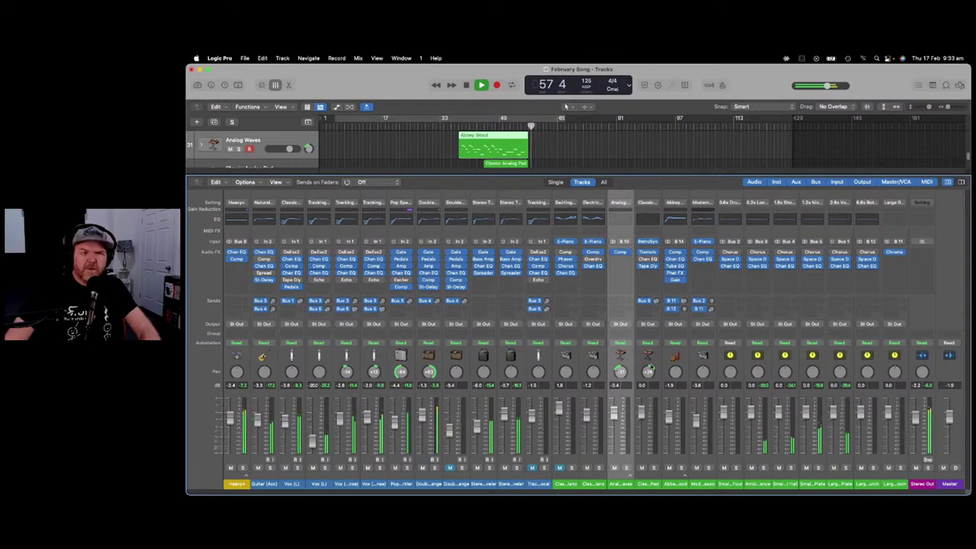